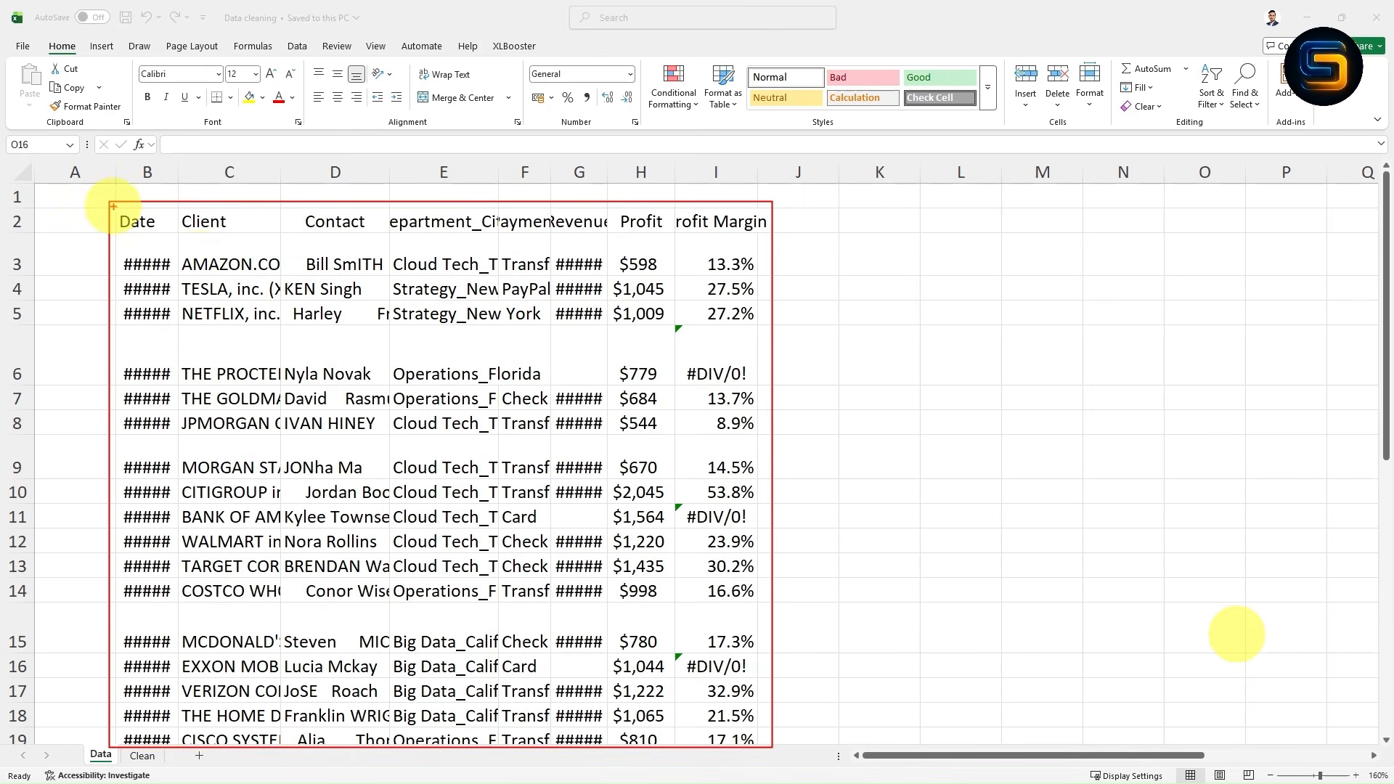
Step: Mark up the raw table on the Data sheet to inspect its header row, row heights and Date column
left_click_drag(114, 206, 770, 234)
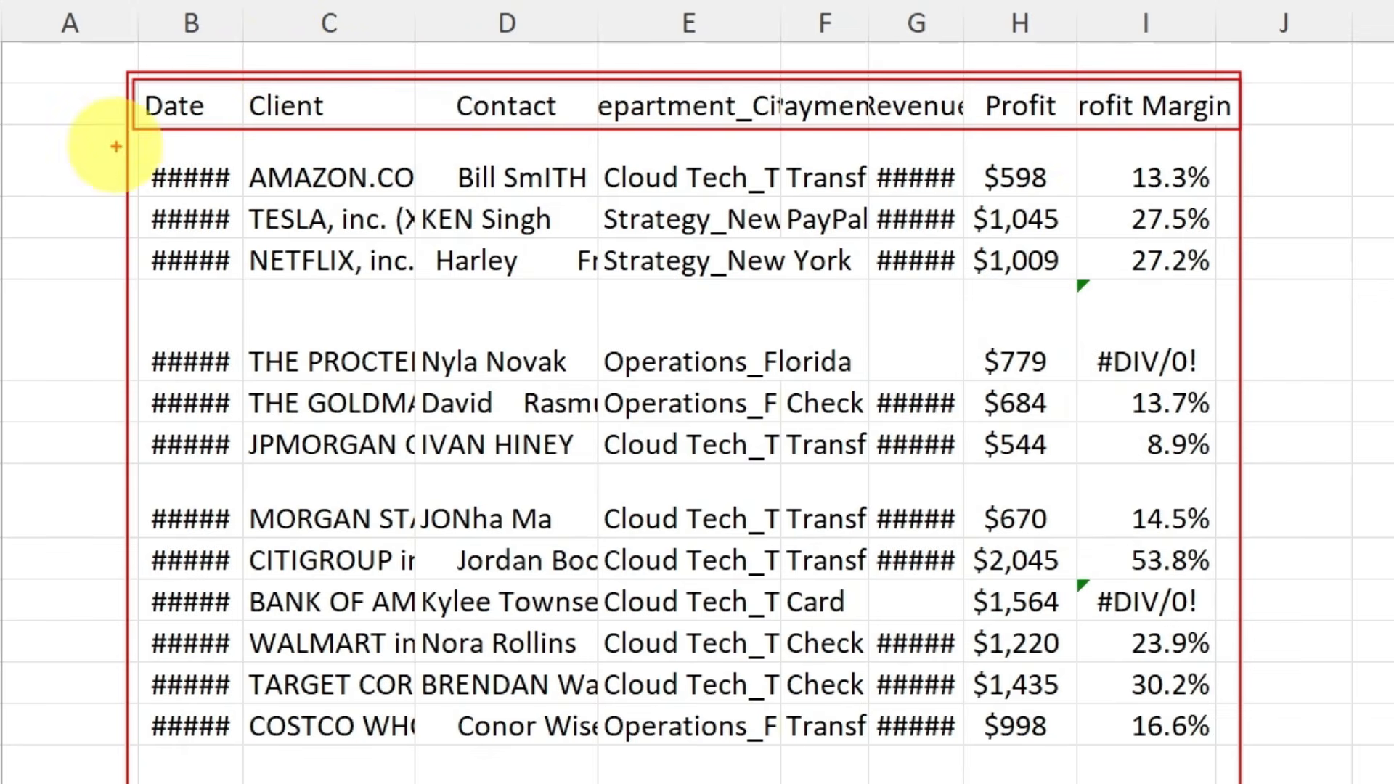
left_click_drag(113, 165, 61, 205)
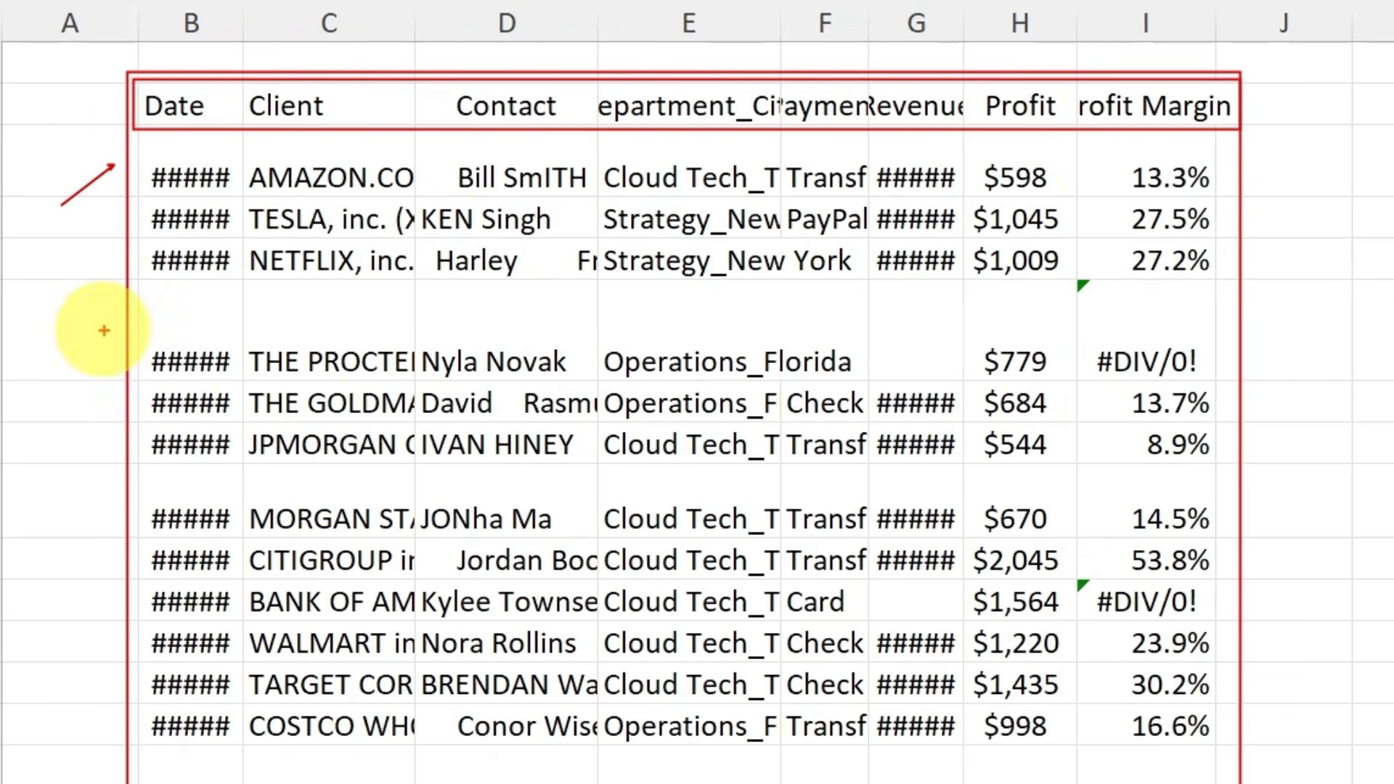
left_click_drag(109, 328, 56, 364)
left_click_drag(114, 512, 58, 546)
left_click_drag(128, 772, 109, 783)
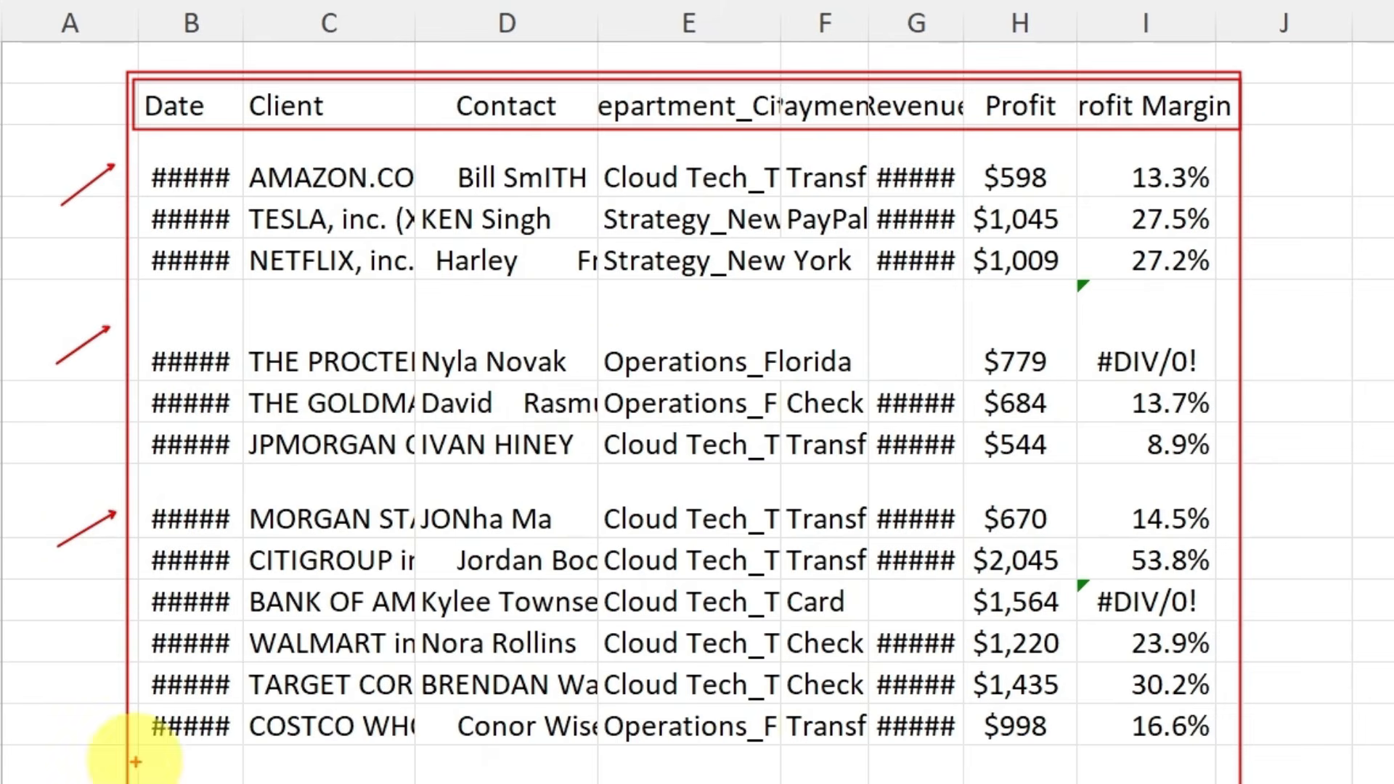
left_click_drag(139, 138, 229, 783)
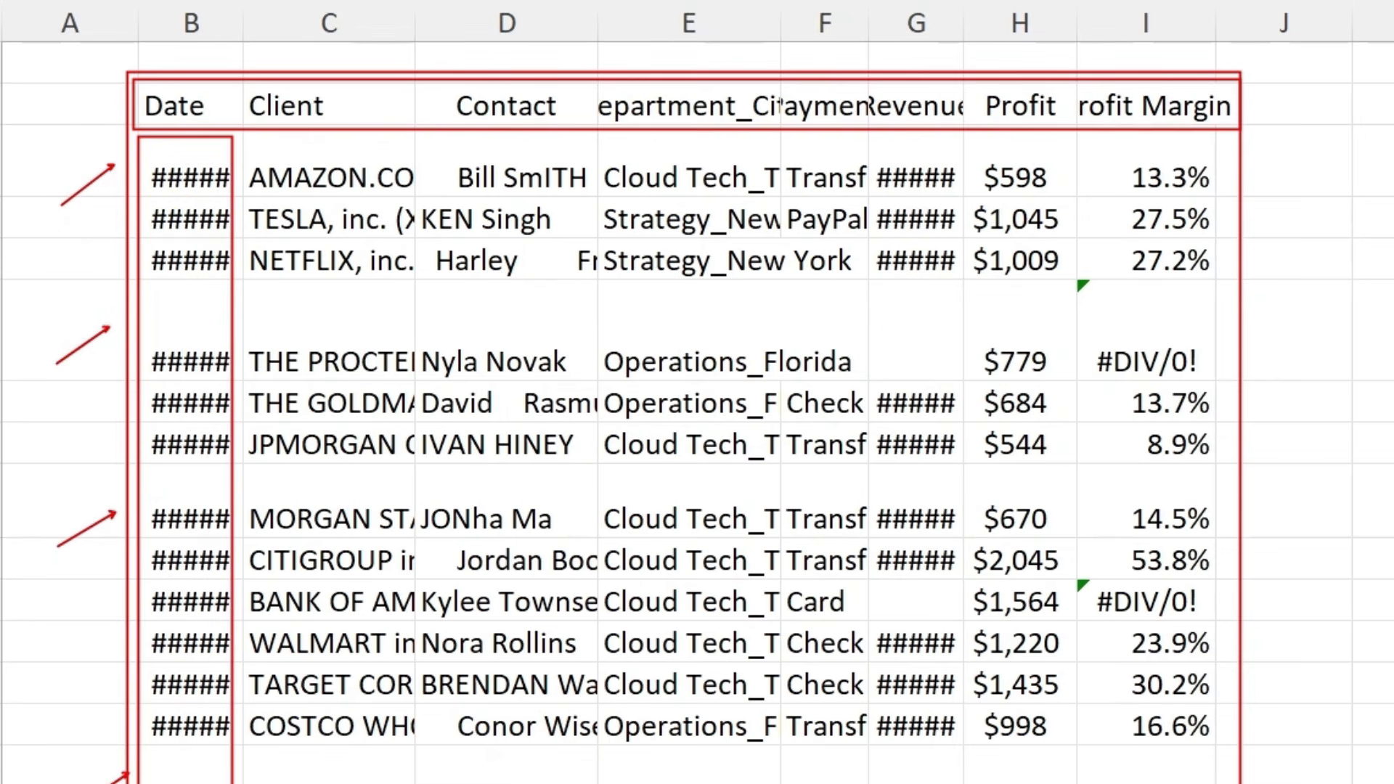
Step: Mark up the blank Revenue cells and the #DIV/0! cells in the Profit Margin column for inspection, and clear the markings
mouse_move(880, 305)
left_mouse_down()
mouse_move(931, 320)
mouse_move(951, 385)
left_mouse_up()
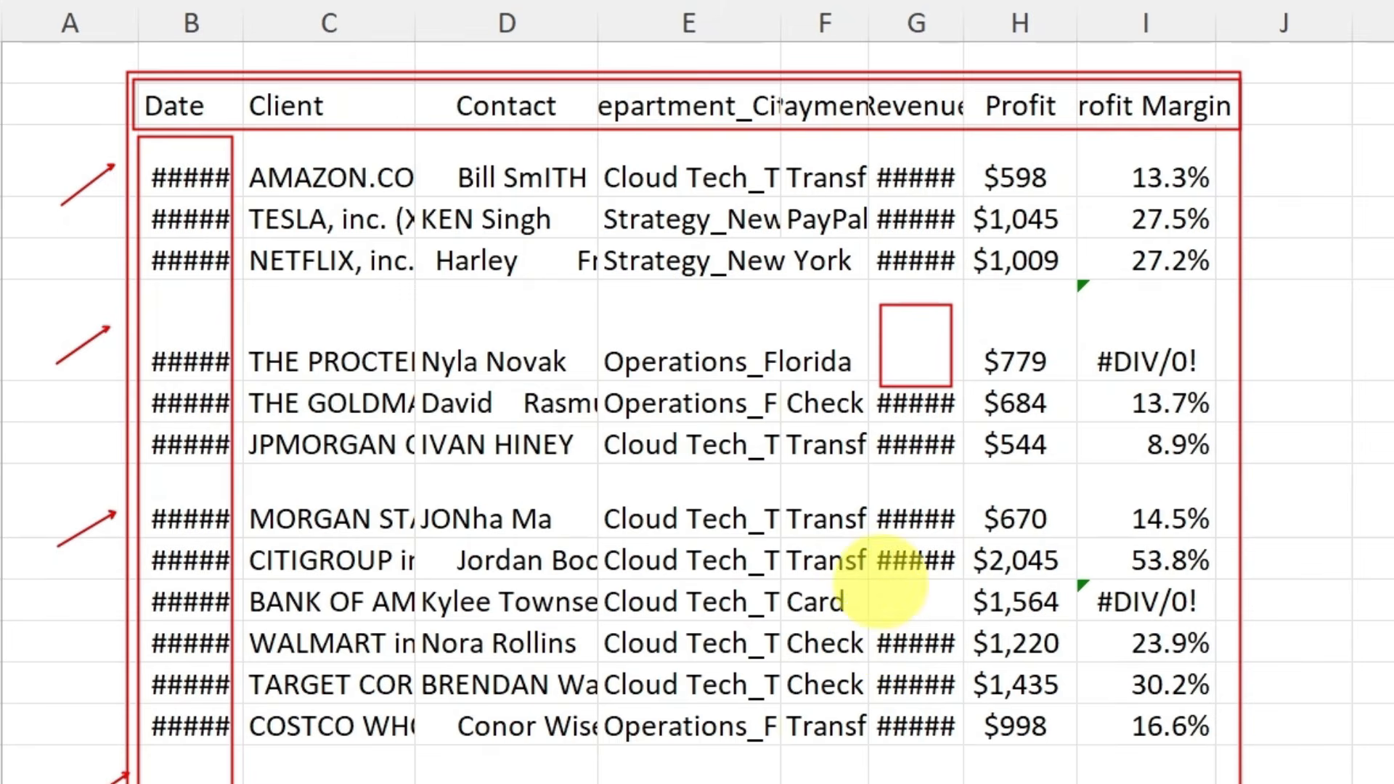
left_click_drag(879, 583, 953, 622)
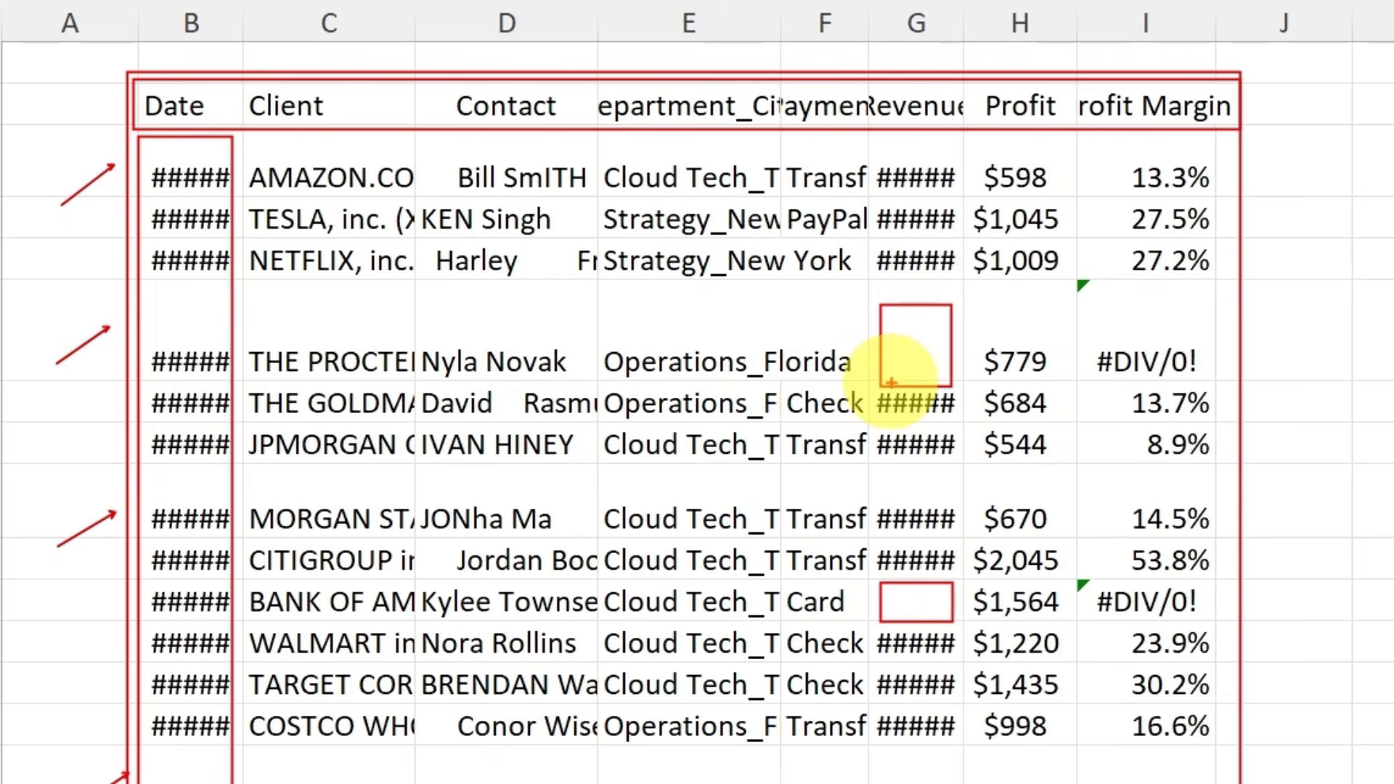
mouse_move(1096, 147)
left_mouse_down()
mouse_move(1137, 154)
mouse_move(1251, 672)
mouse_move(1224, 783)
left_mouse_up()
left_click_drag(1090, 334, 1215, 390)
mouse_move(1088, 572)
left_mouse_down()
mouse_move(1135, 622)
mouse_move(1202, 624)
left_mouse_up()
left_click_drag(1091, 593, 1213, 627)
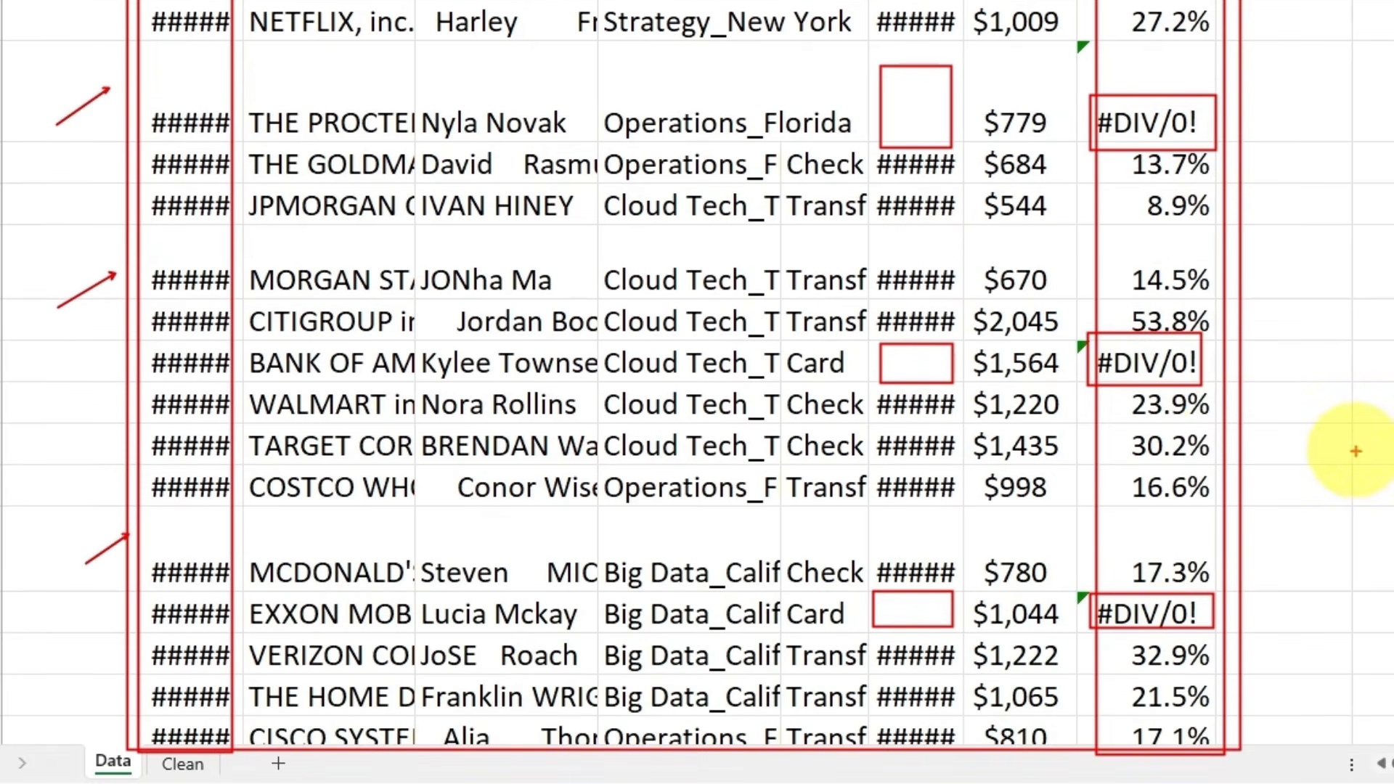
key("Escape")
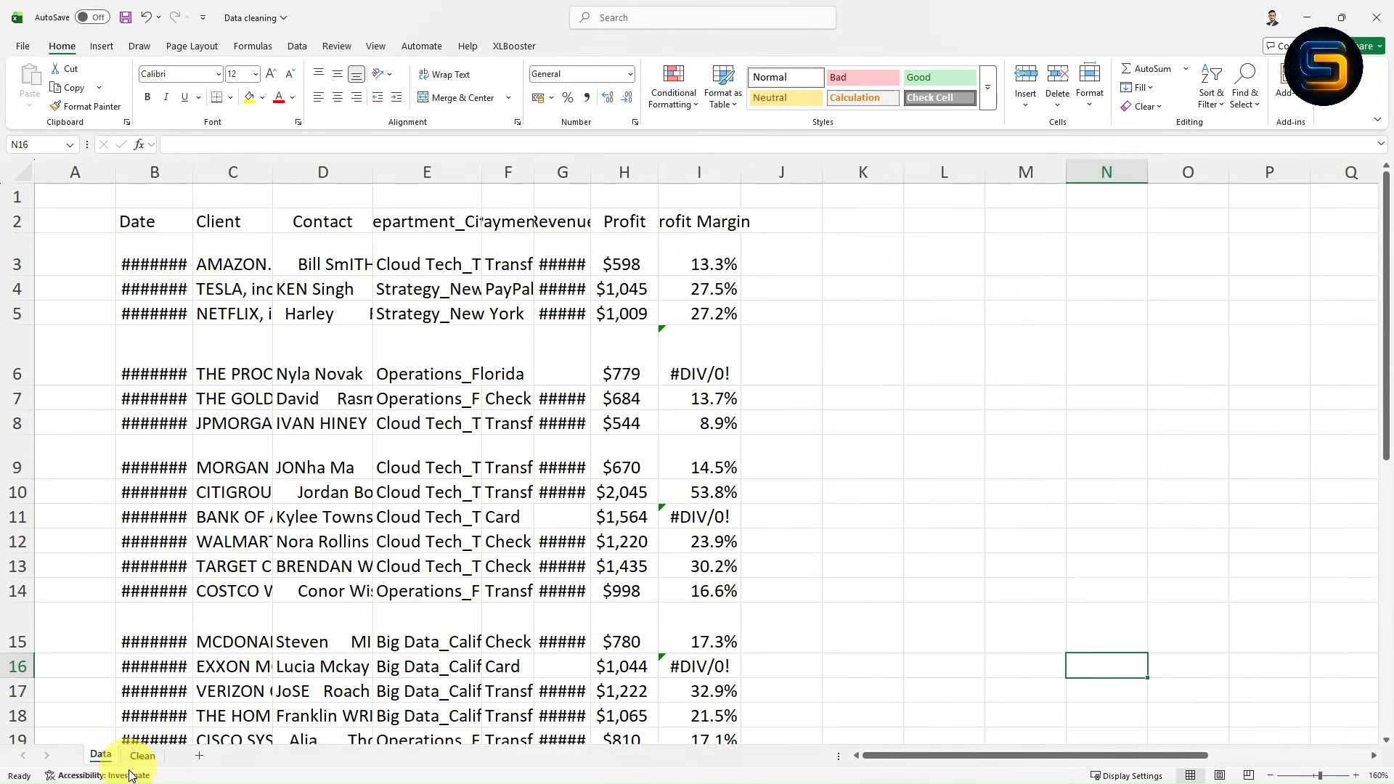
Step: Compare the Data and Clean sheets, finishing on the Clean sheet
left_click(145, 760)
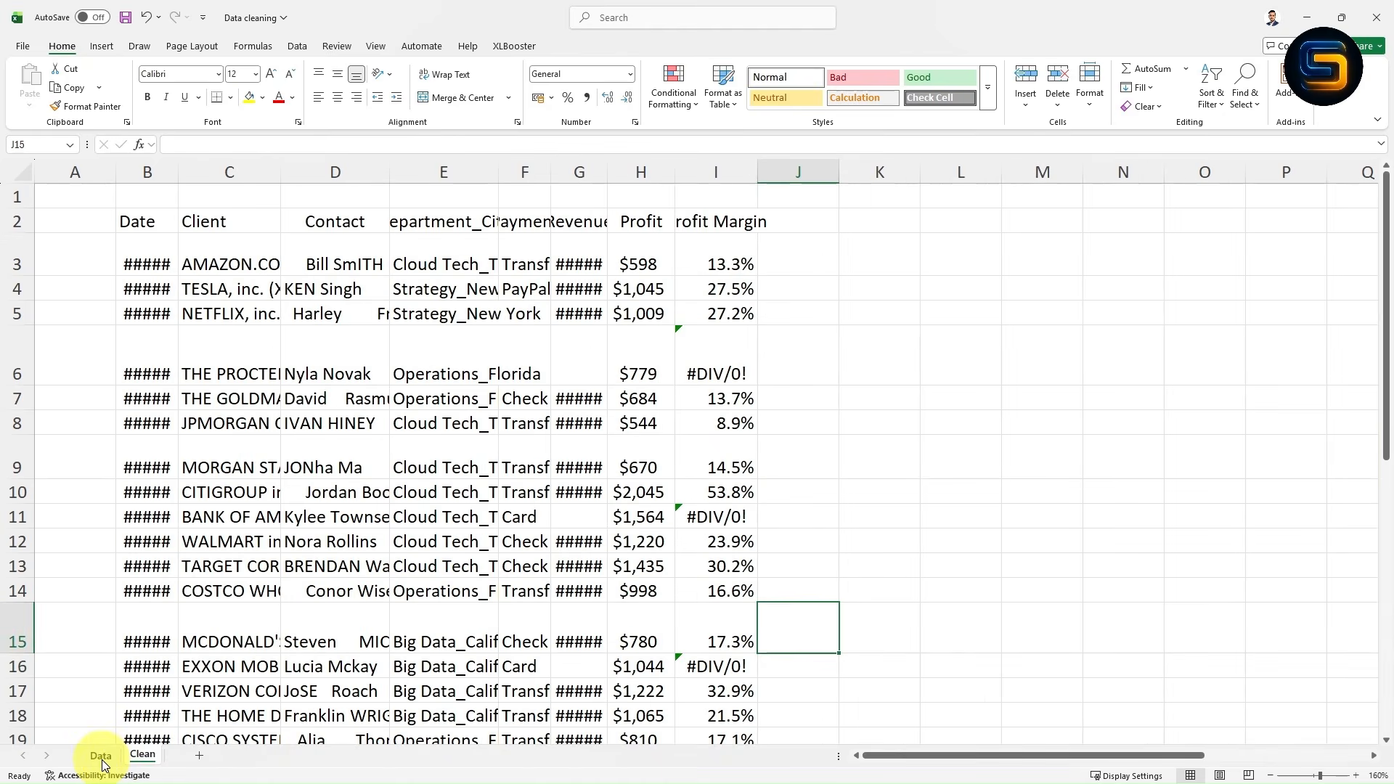
left_click(101, 758)
left_click(138, 756)
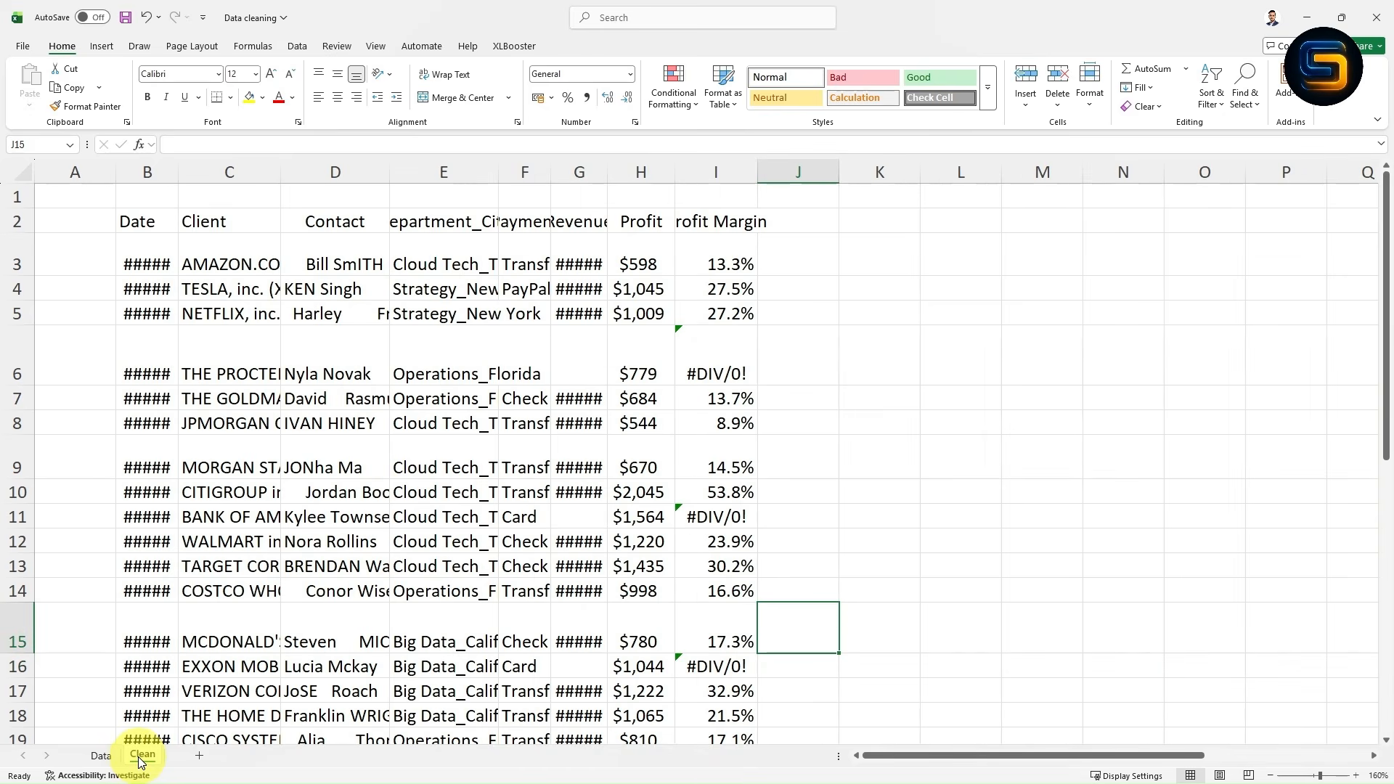
left_click(107, 759)
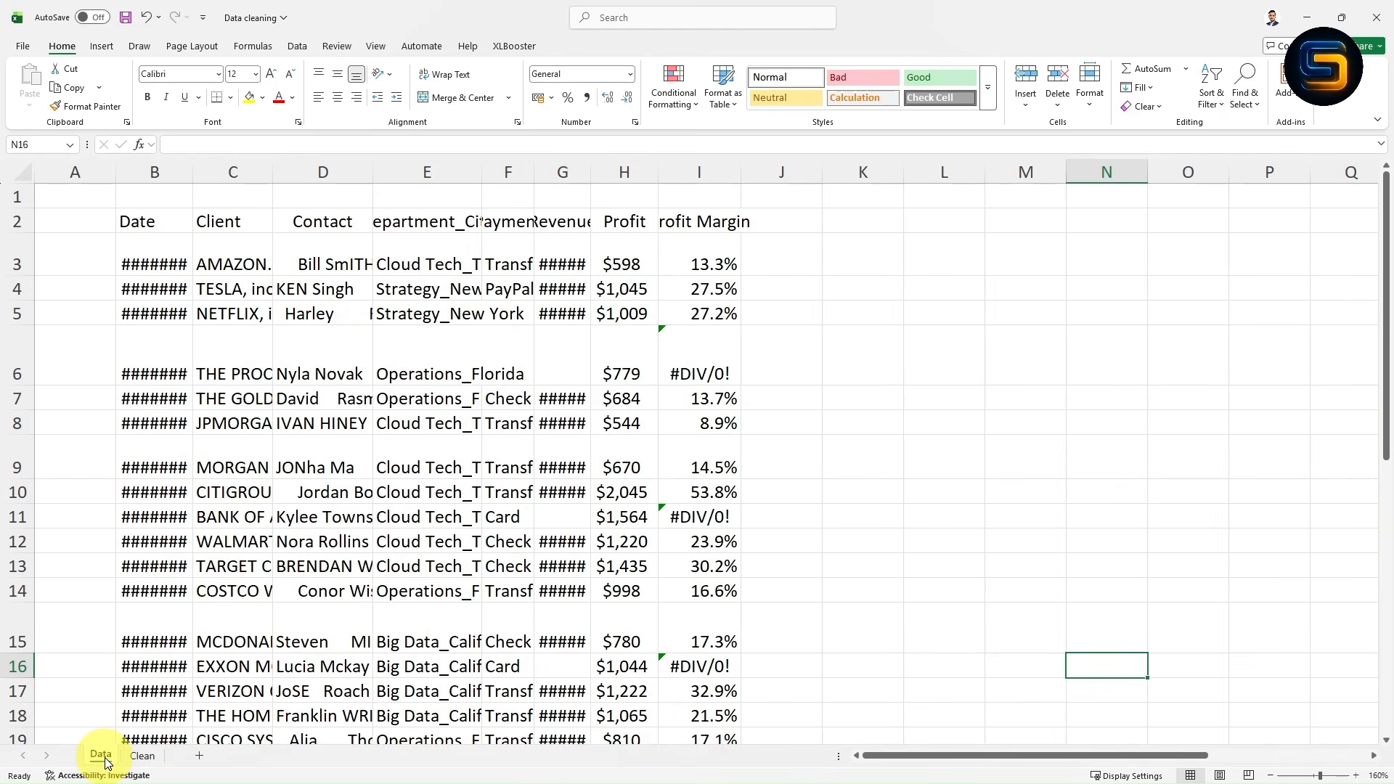
left_click(140, 757)
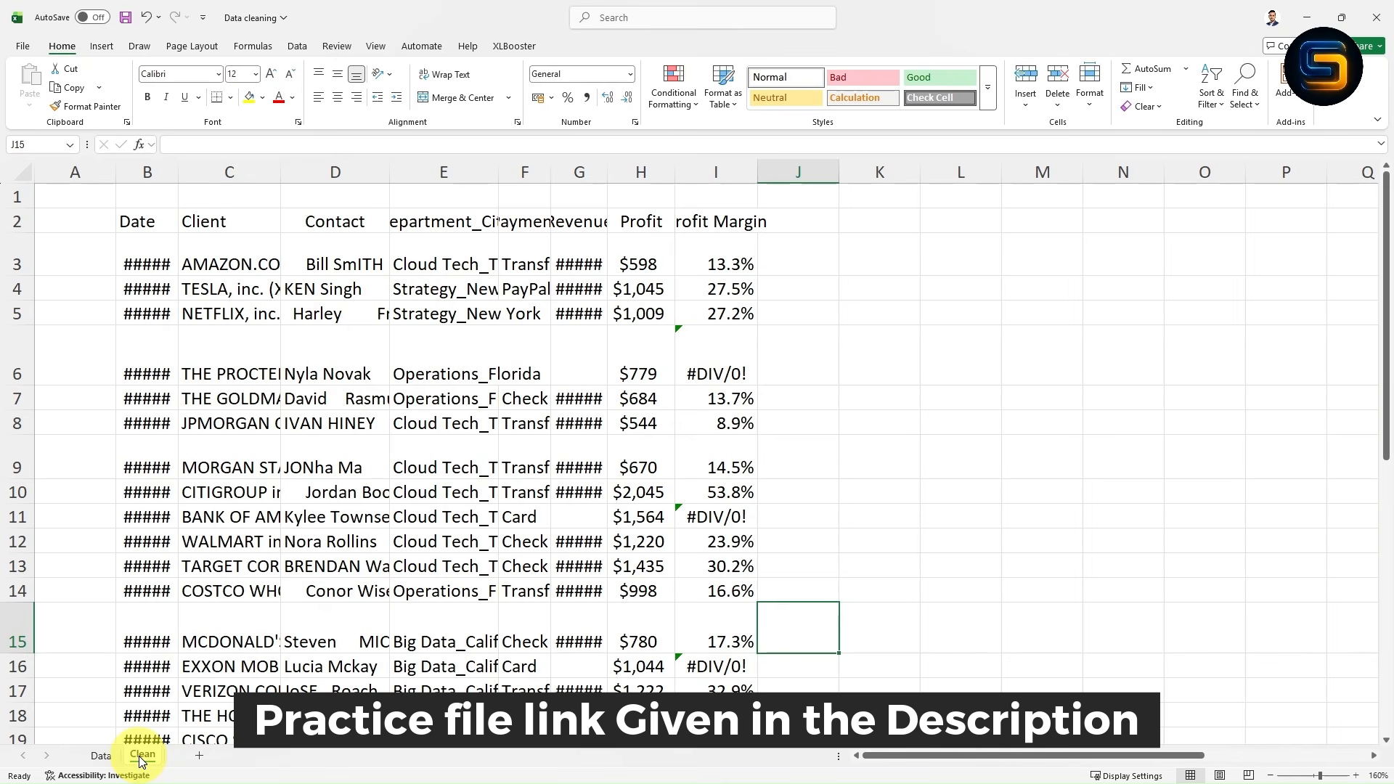
left_click(106, 756)
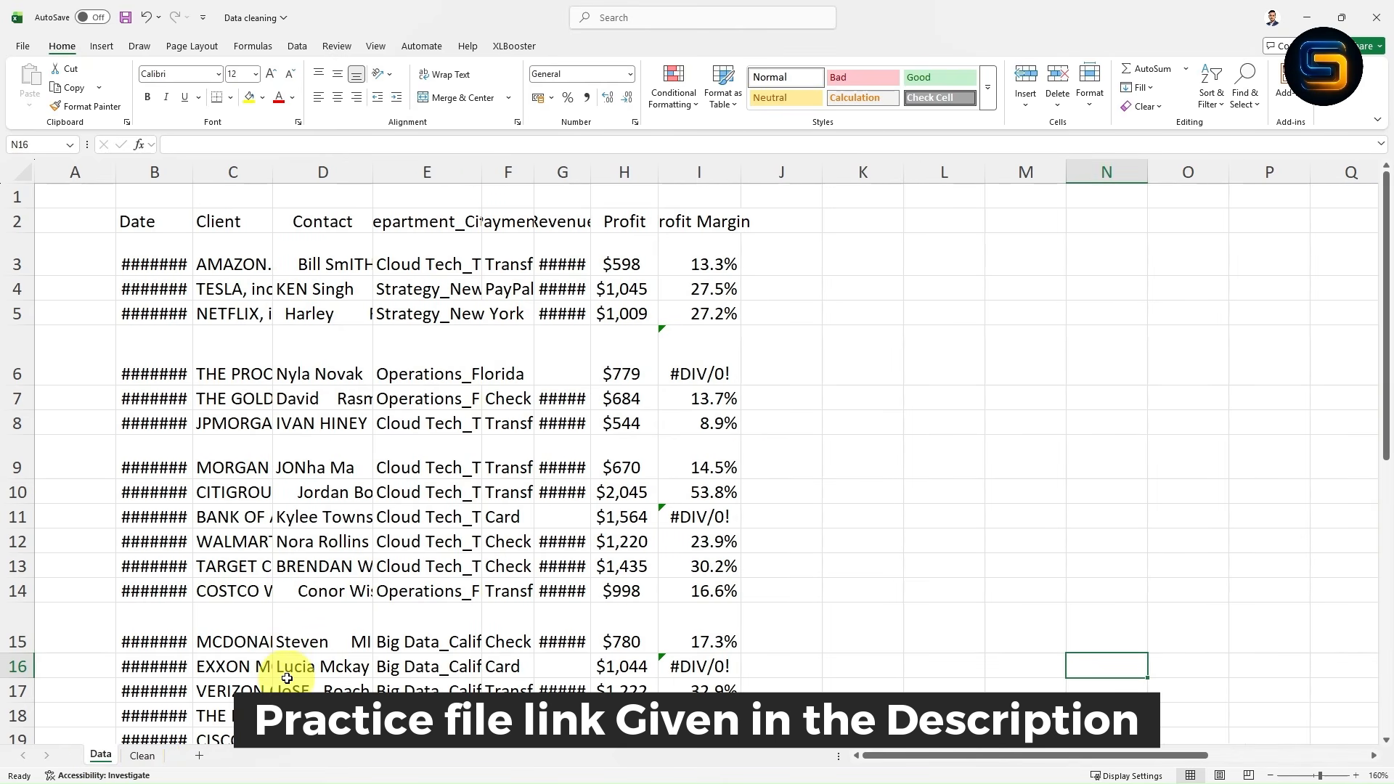
left_click(146, 756)
left_click_drag(138, 221, 738, 723)
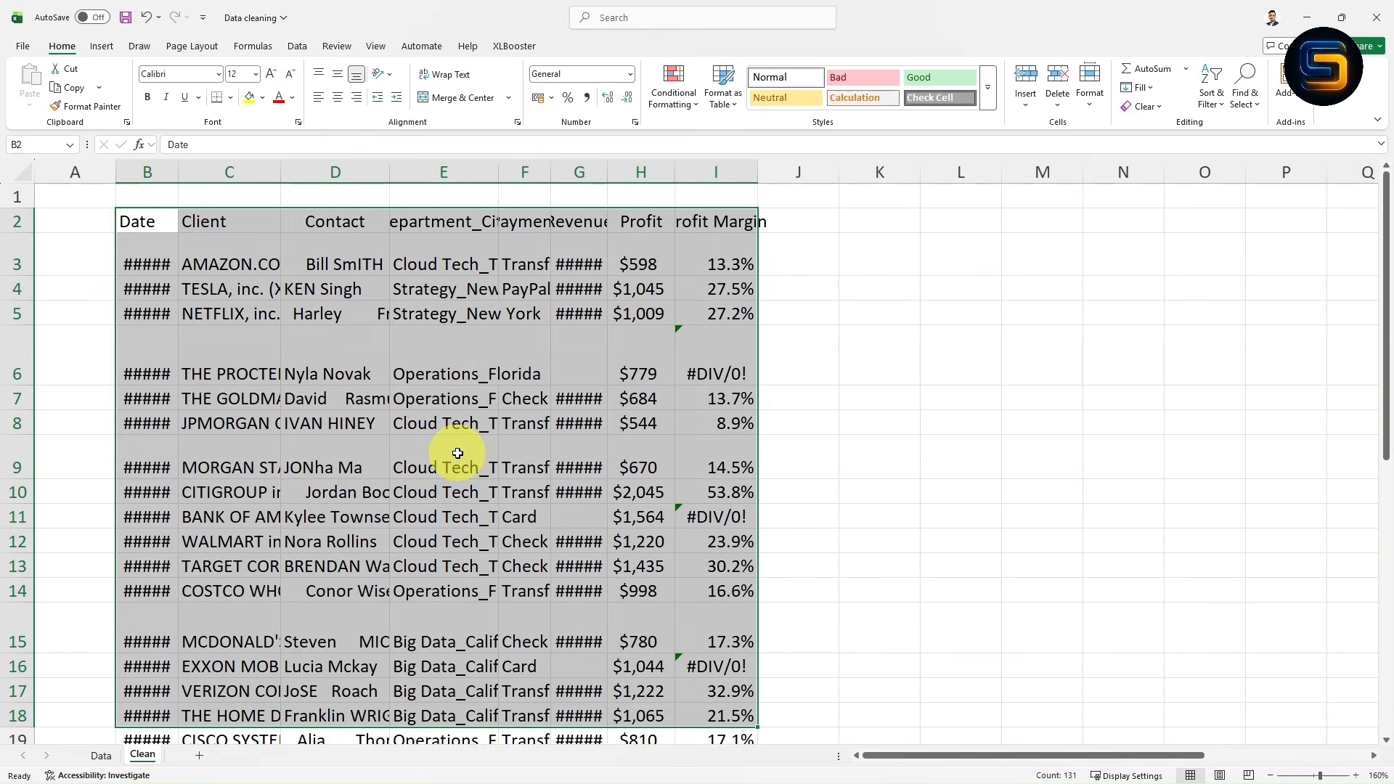
left_click(887, 492)
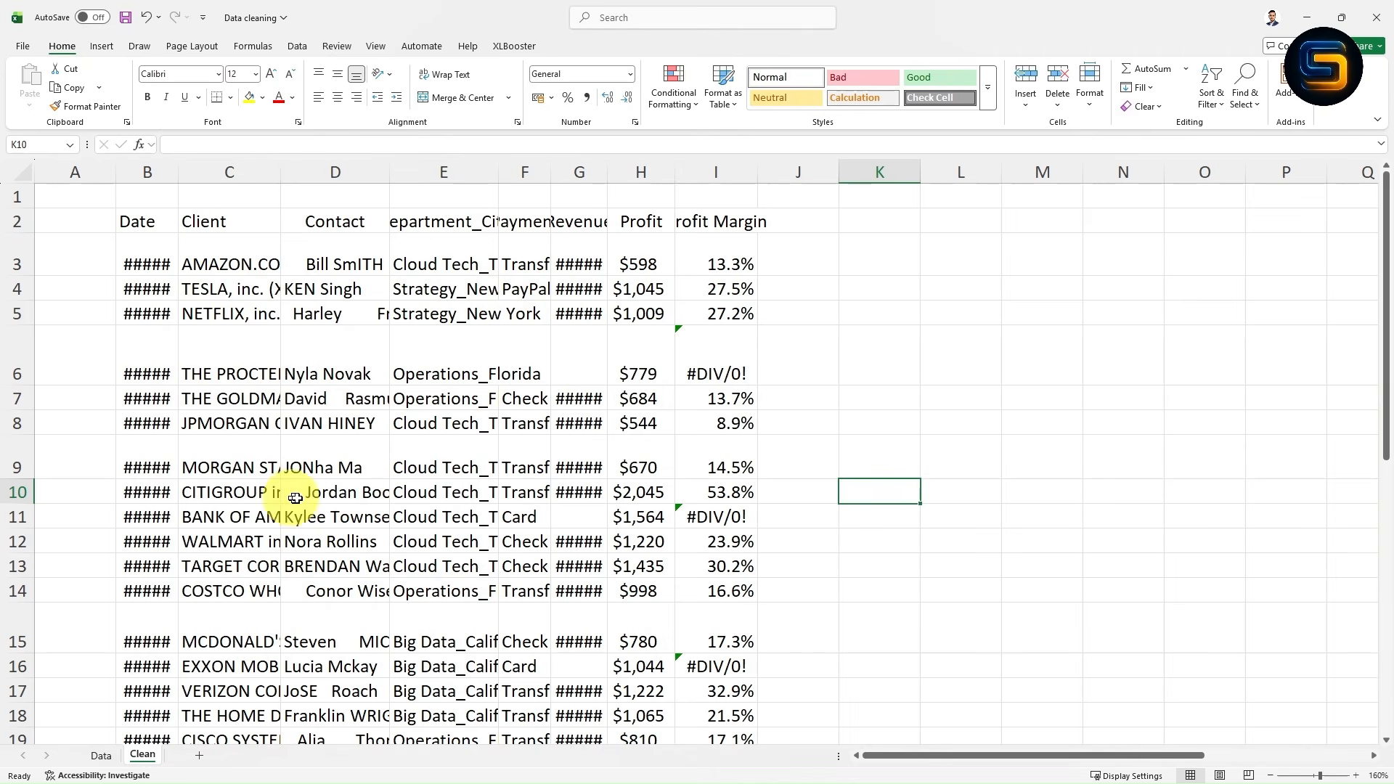
left_click(489, 448)
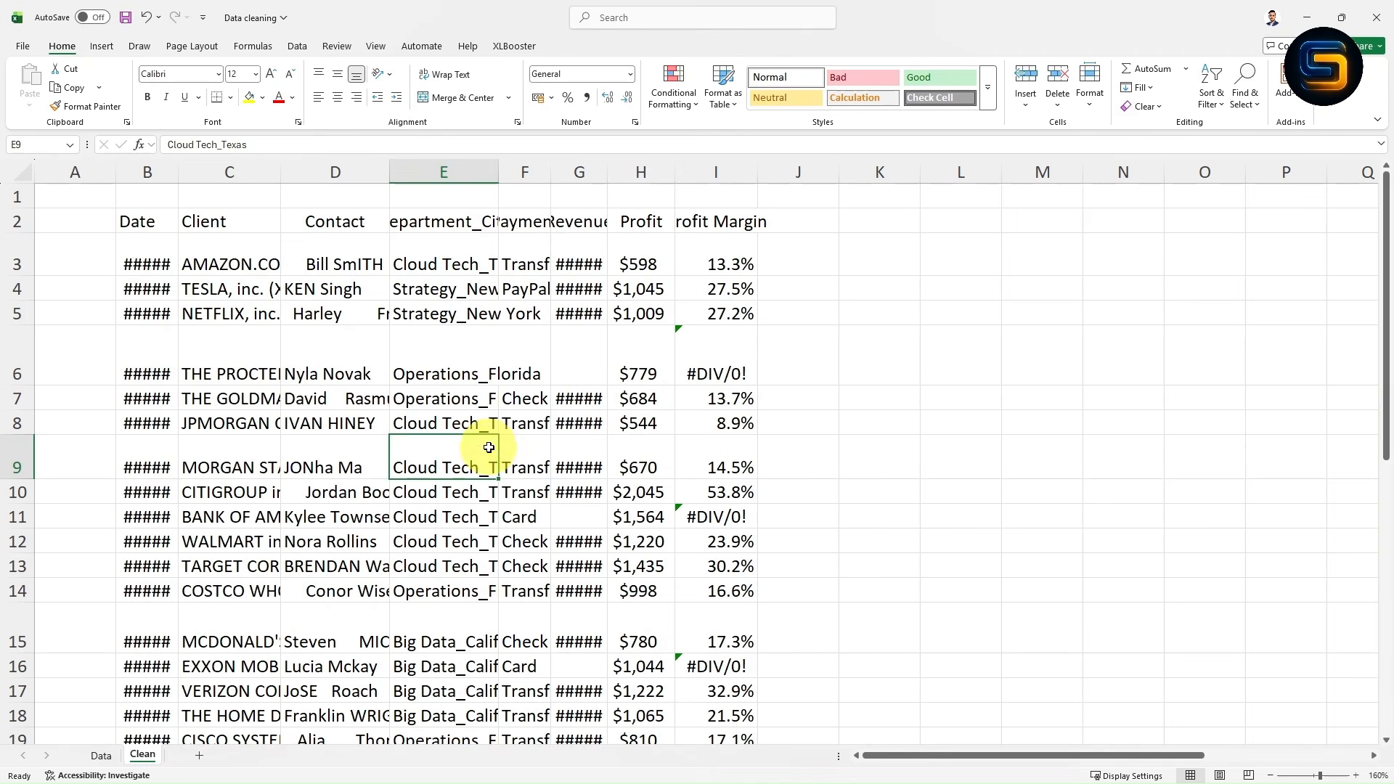
left_click_drag(143, 218, 698, 646)
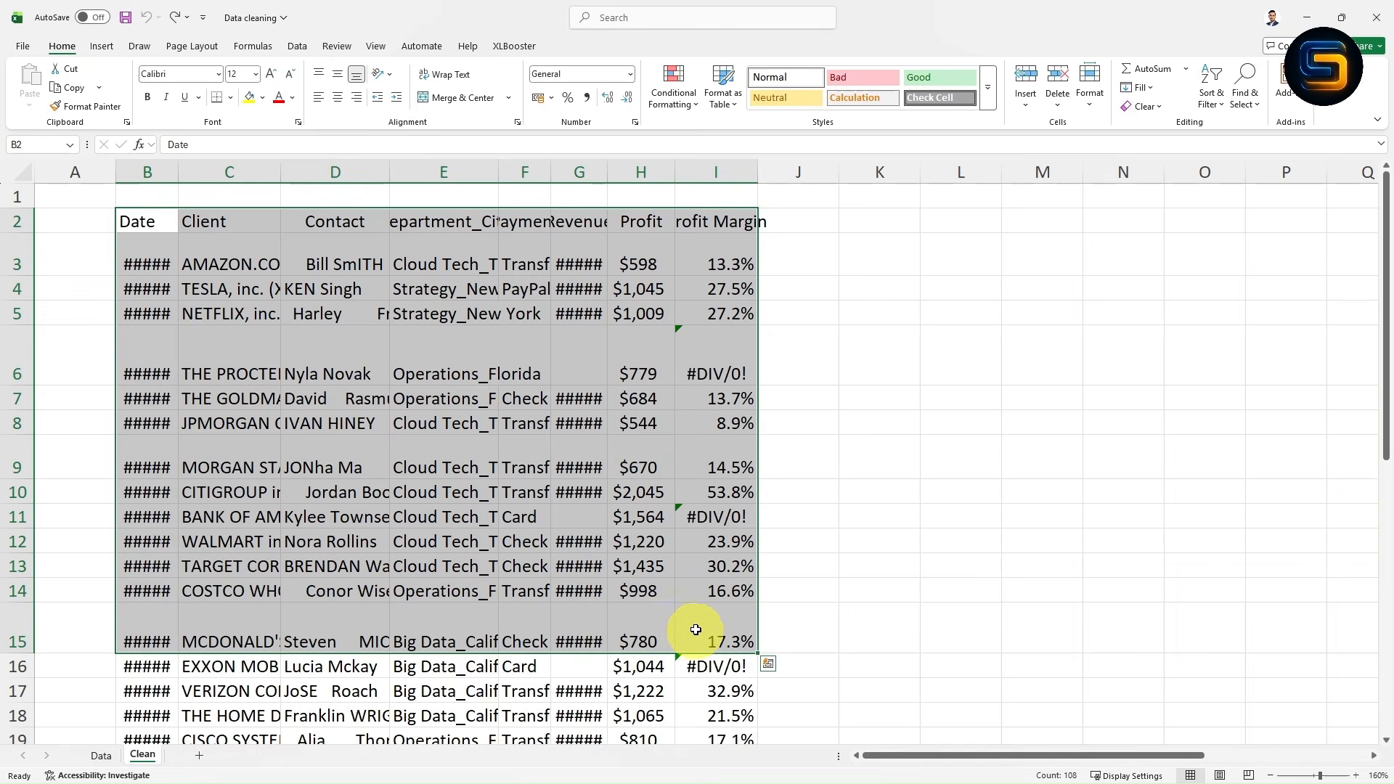
left_click(1040, 541)
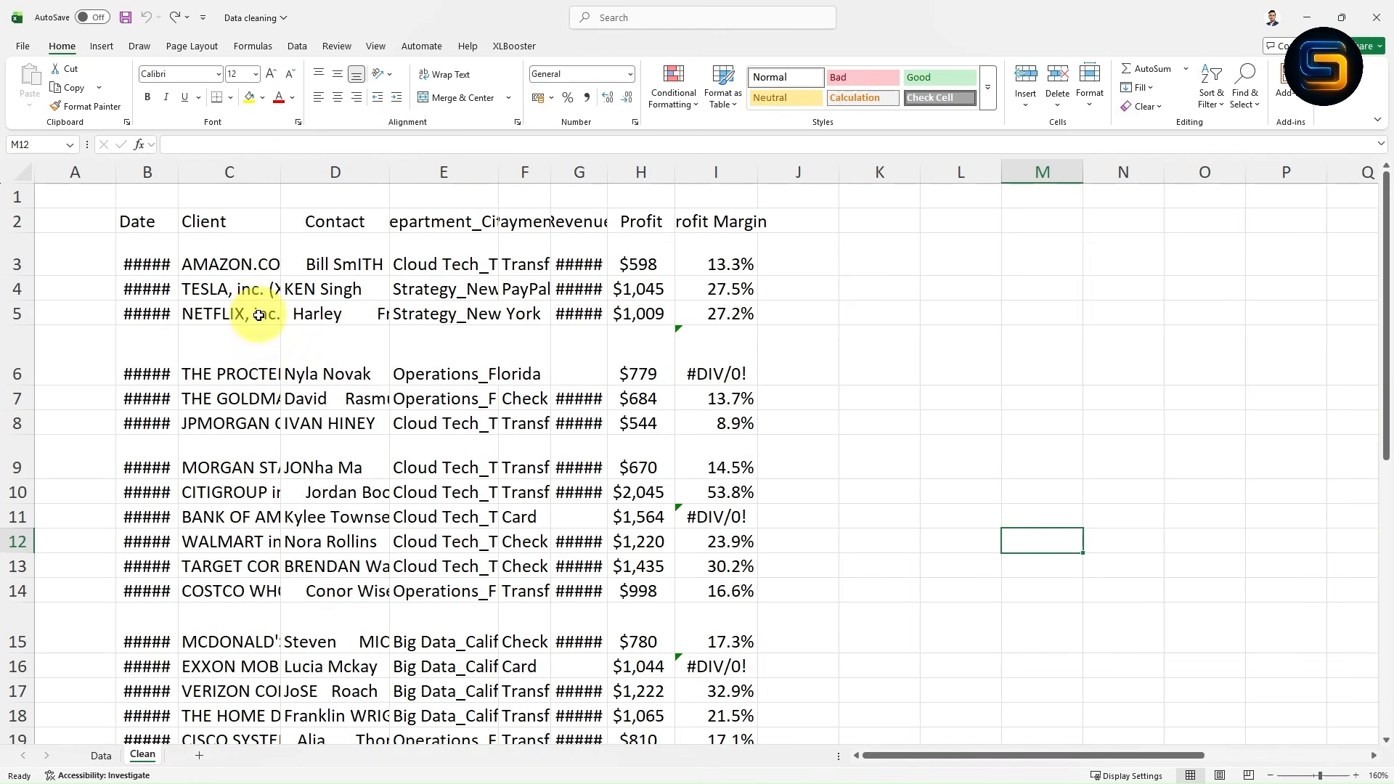
Step: Select the entire data table on the Clean sheet
left_click(297, 369)
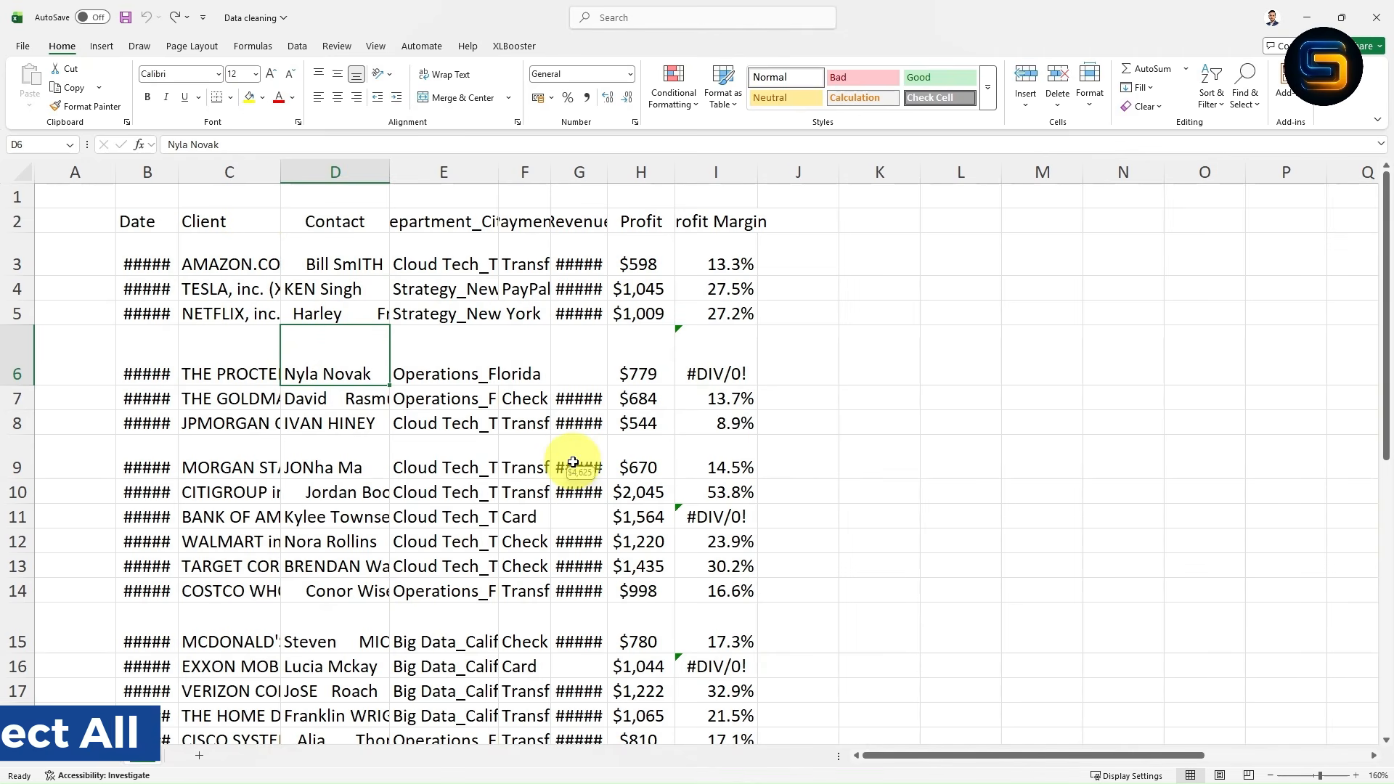
key("ctrl+a")
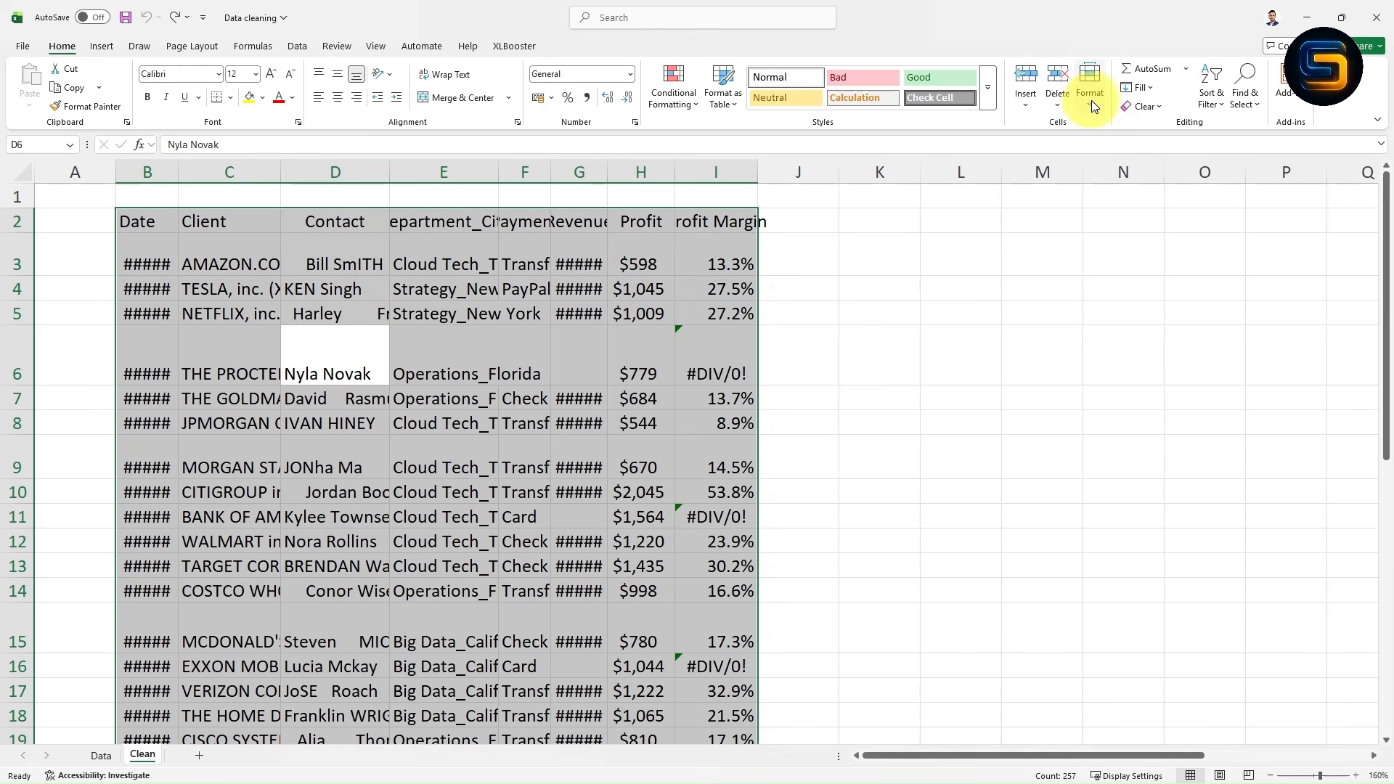
Step: AutoFit the row heights of the selected table
left_click(1091, 102)
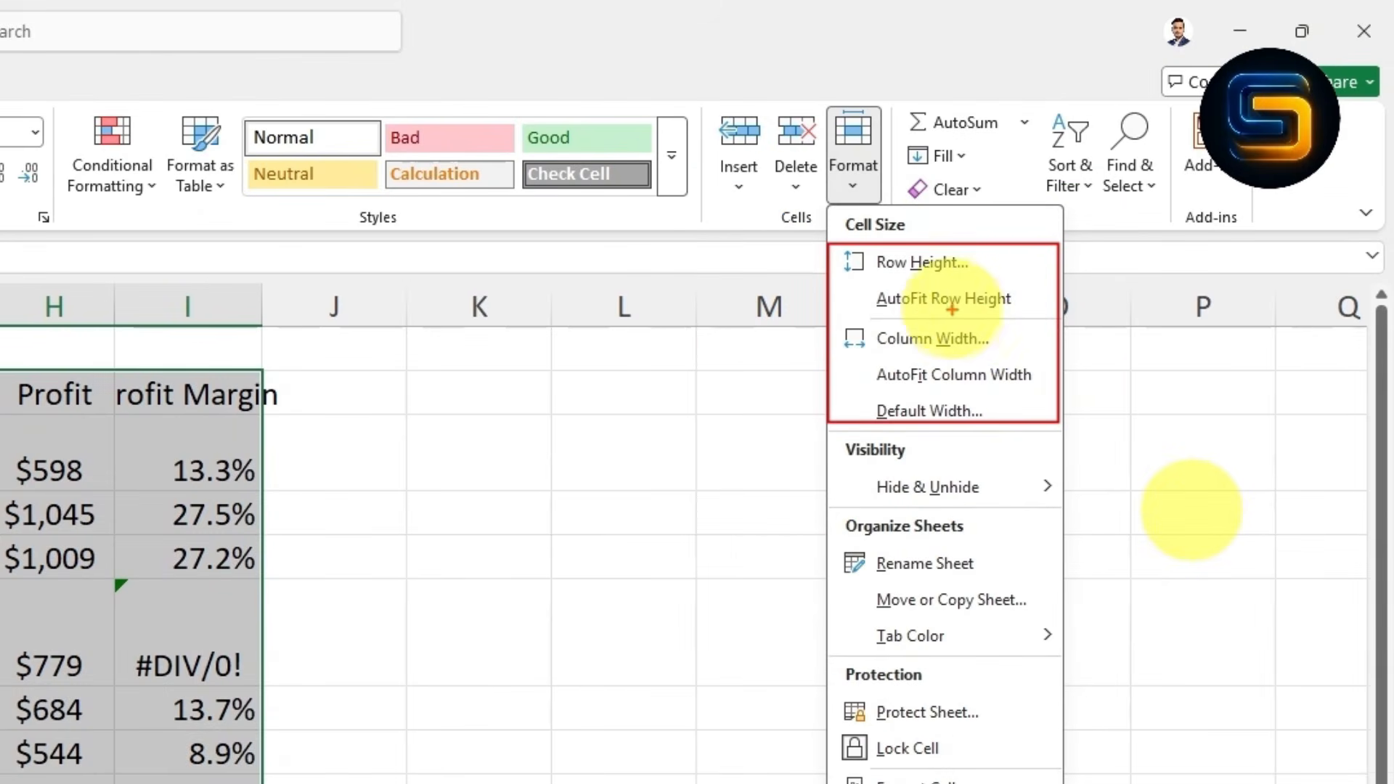
left_click_drag(868, 303, 799, 339)
left_click_drag(884, 315, 1010, 313)
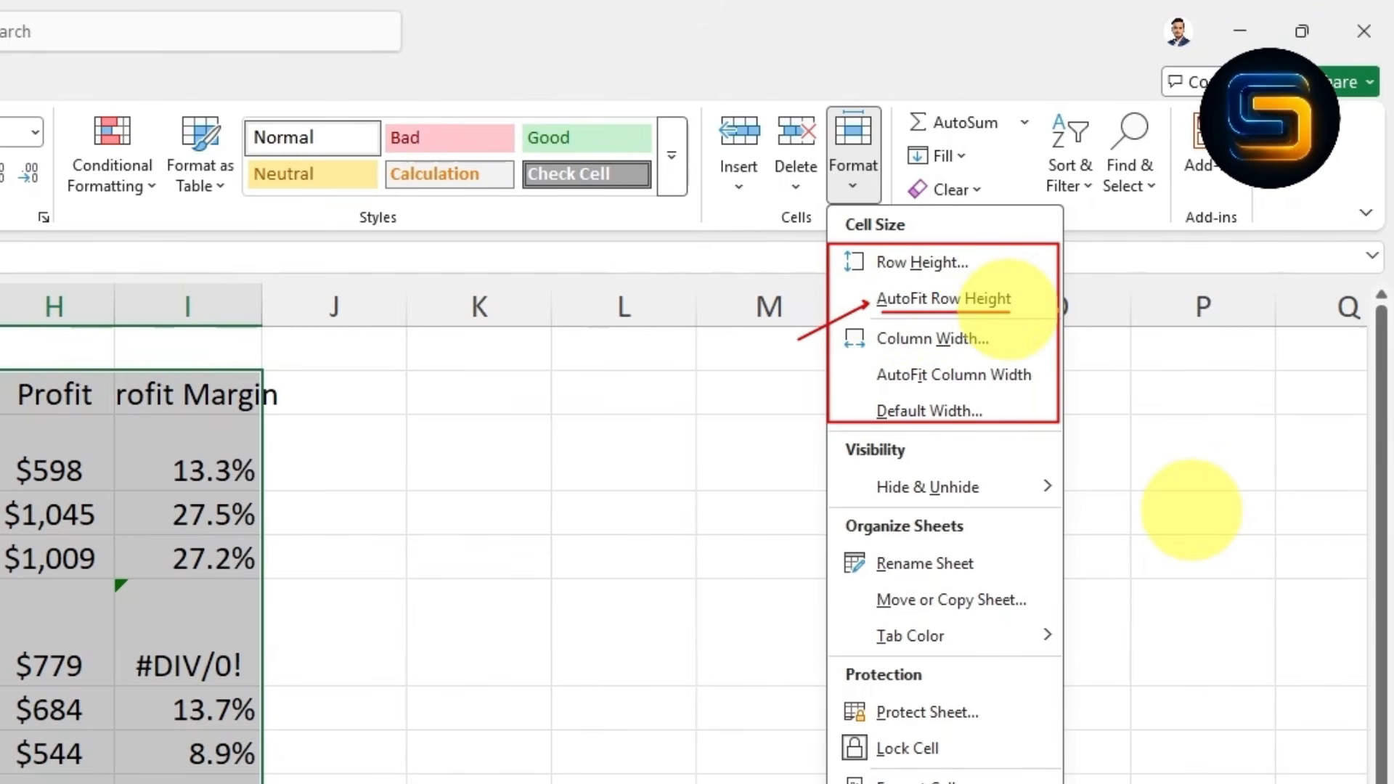
left_click(1005, 298)
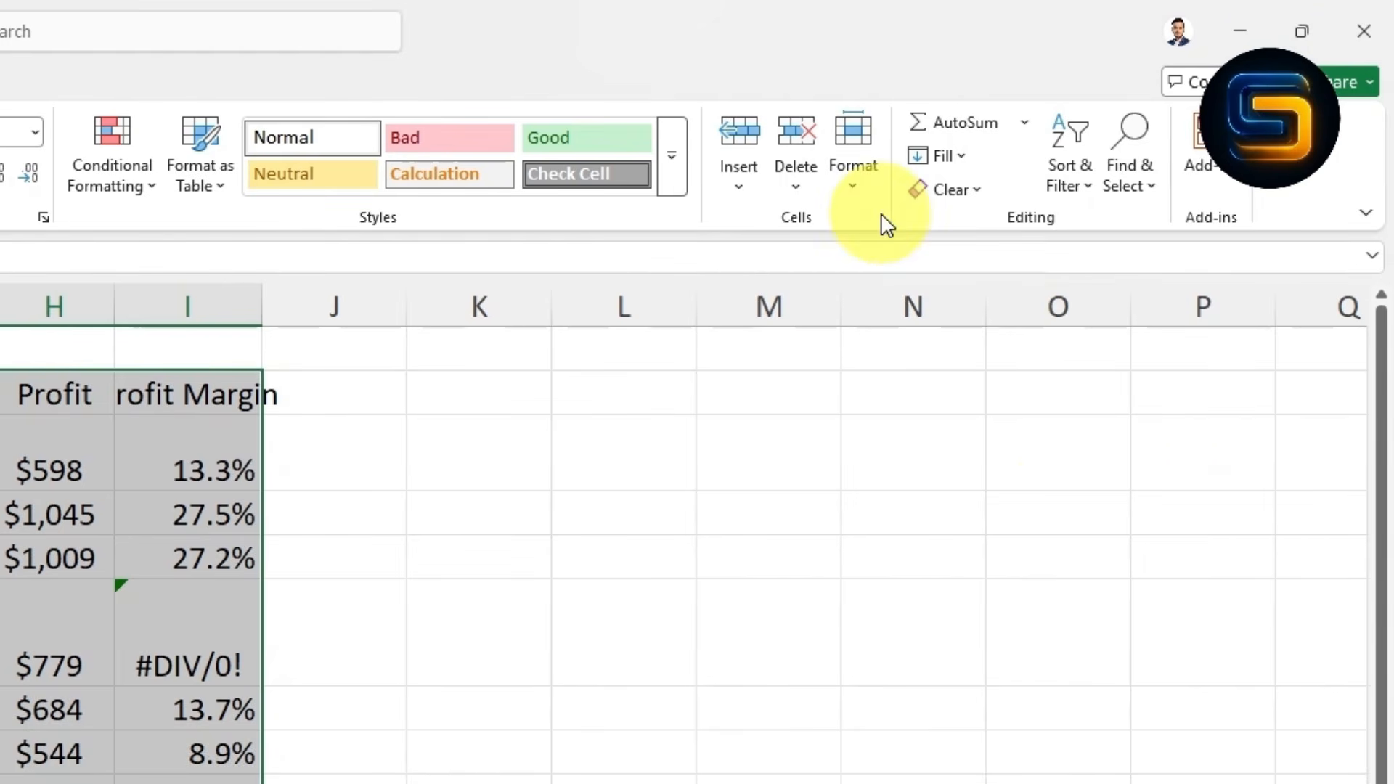
left_click(855, 177)
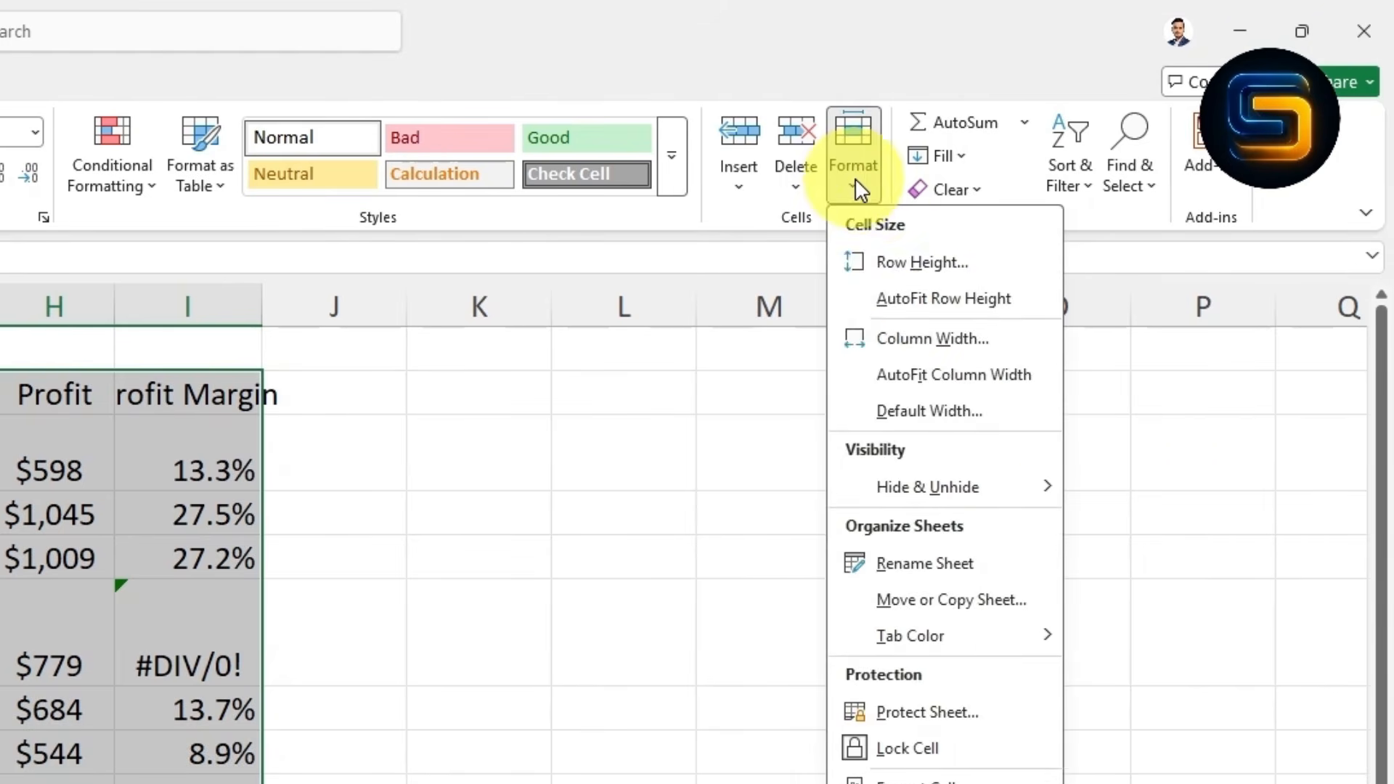
left_click(929, 305)
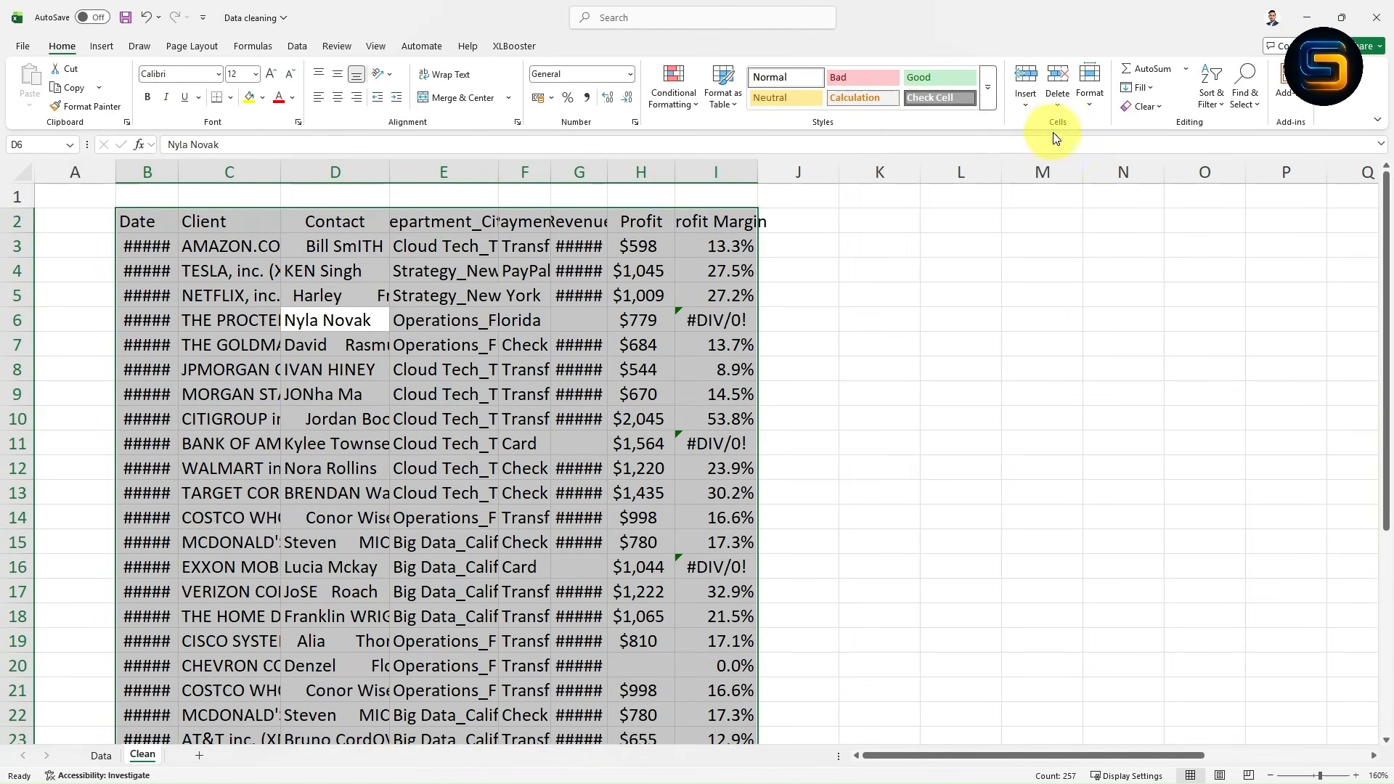
Step: AutoFit the column widths of the selected table and deselect it
left_click(1087, 102)
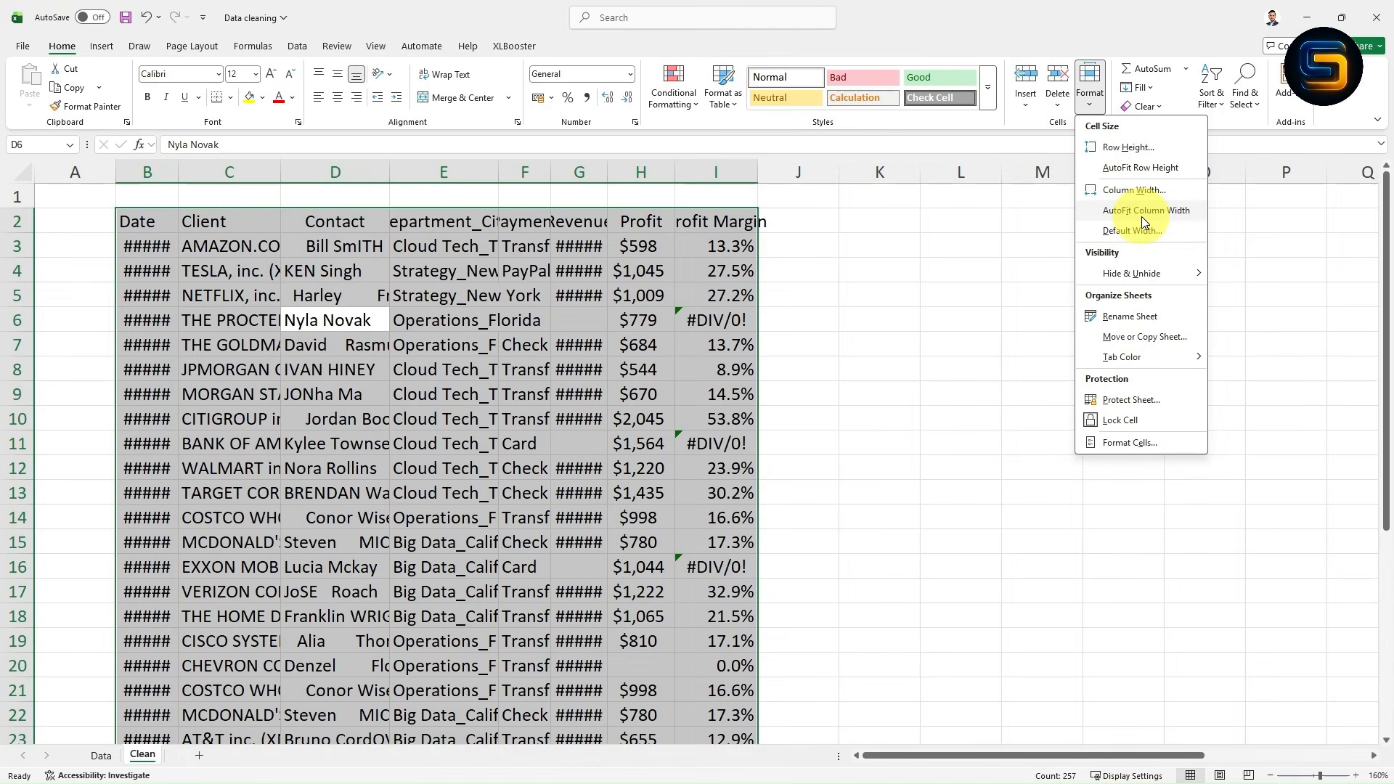
left_click(1141, 218)
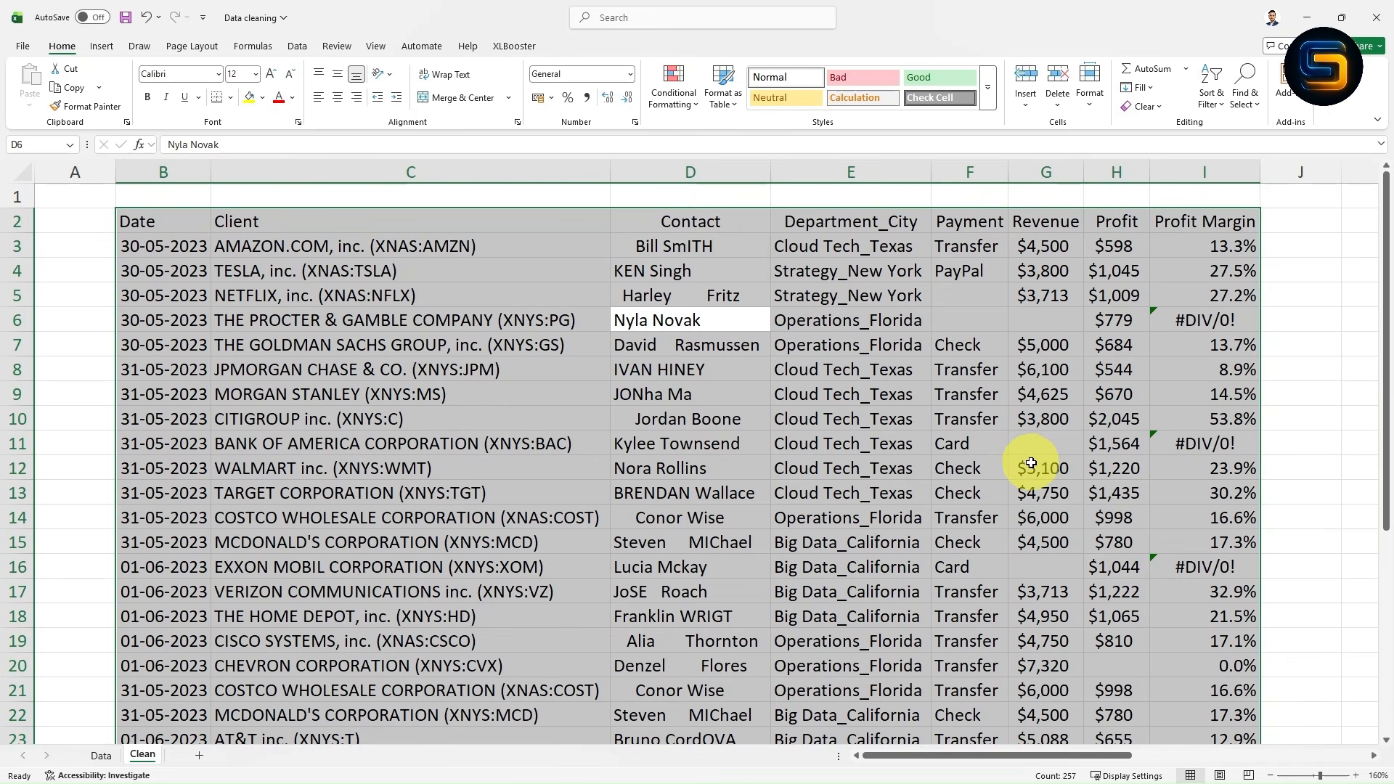
left_click(1285, 490)
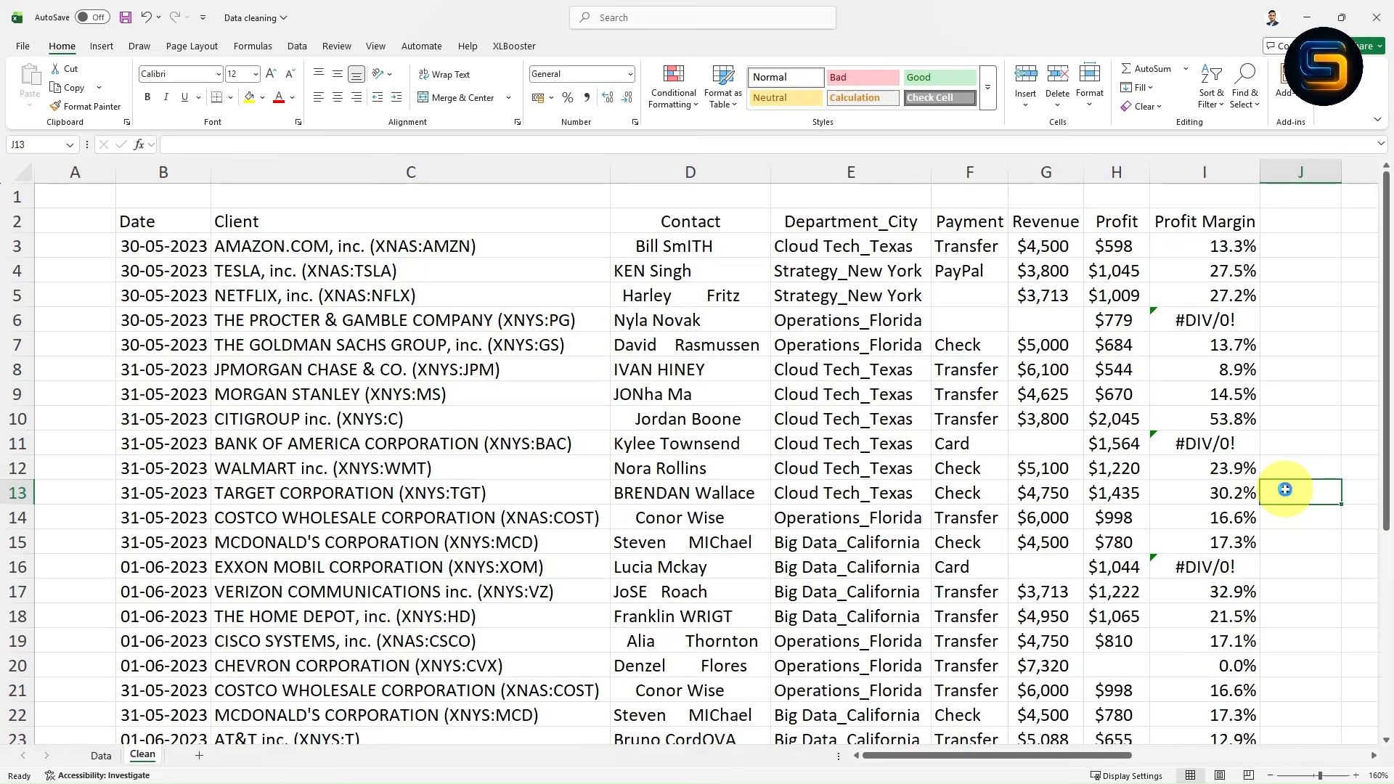
Step: Undo the column width and row height AutoFit on the table
key("ctrl+z")
key("ctrl+z")
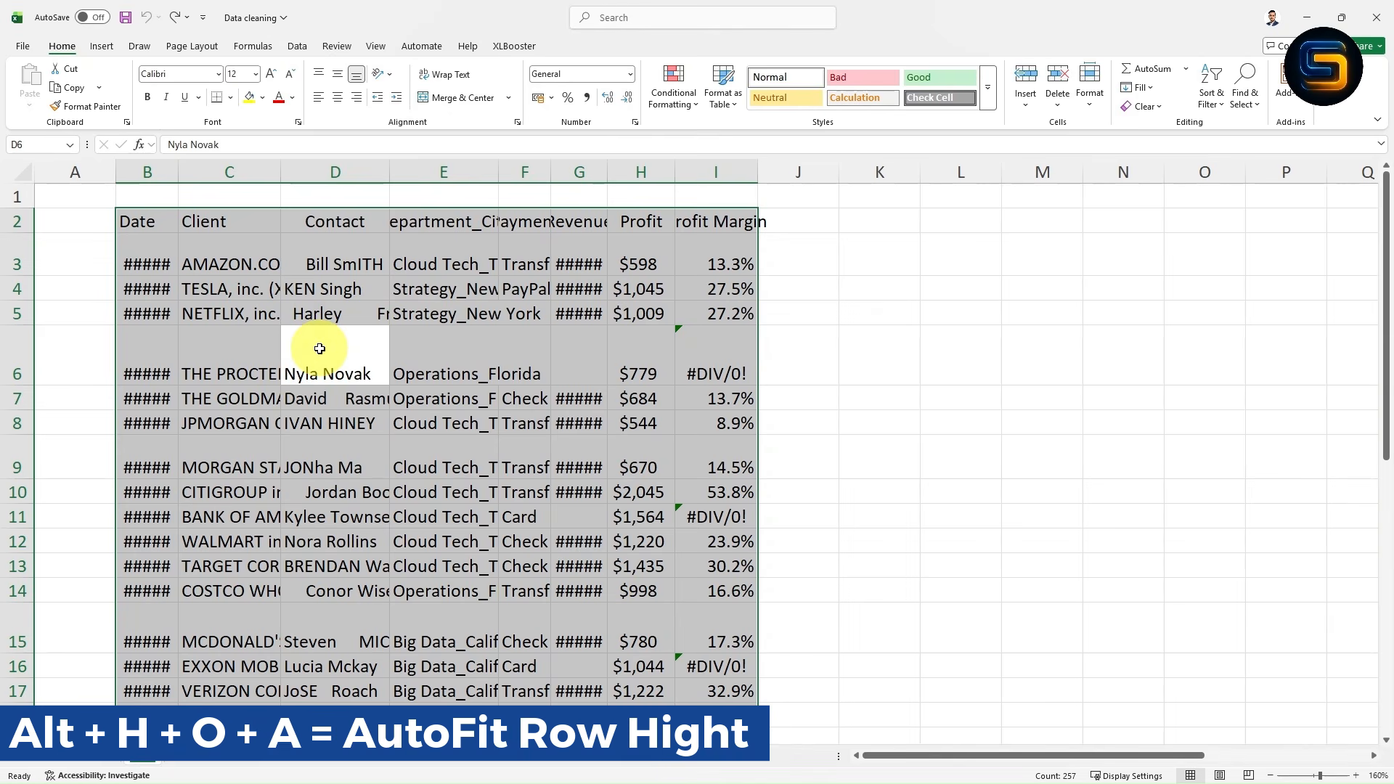
Step: Apply AutoFit Row Height to all rows of the selected table
key("alt")
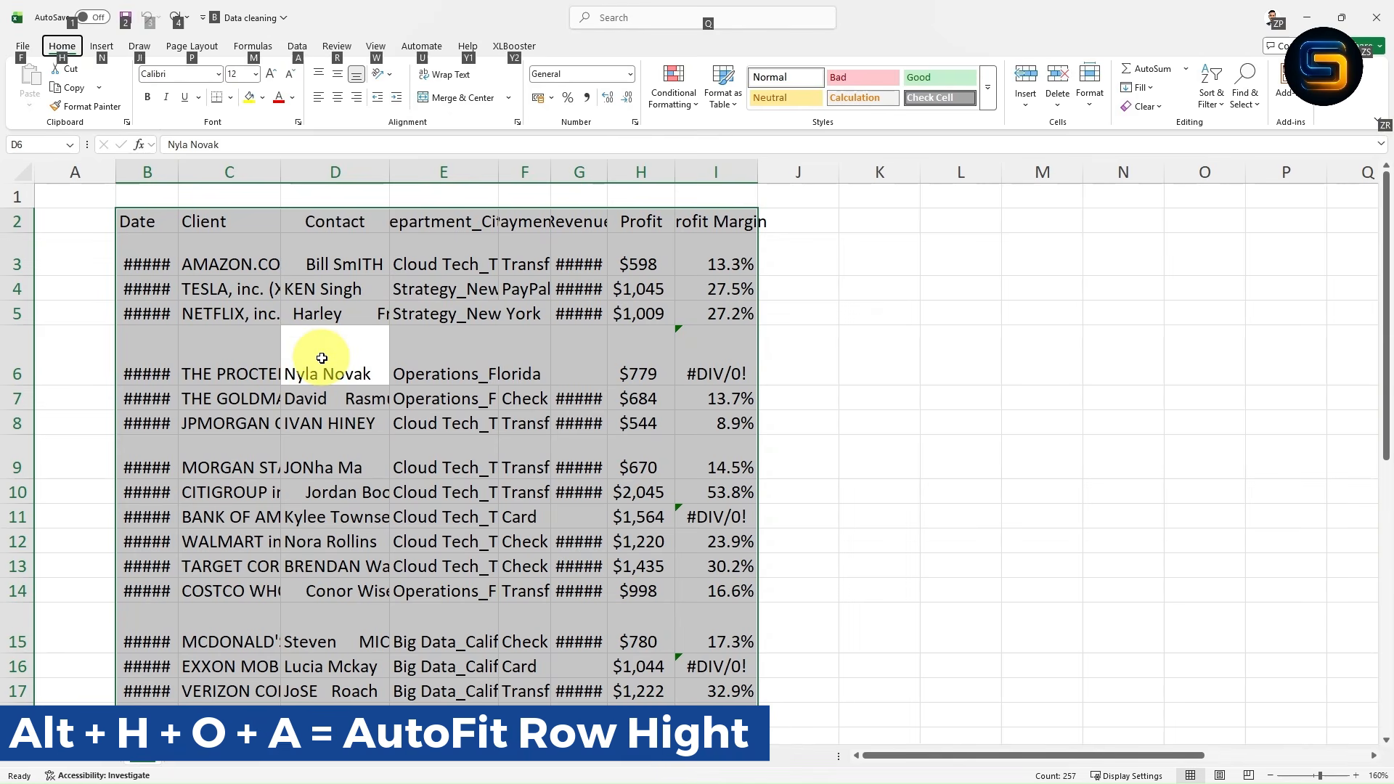
key("h")
key("o")
key("a")
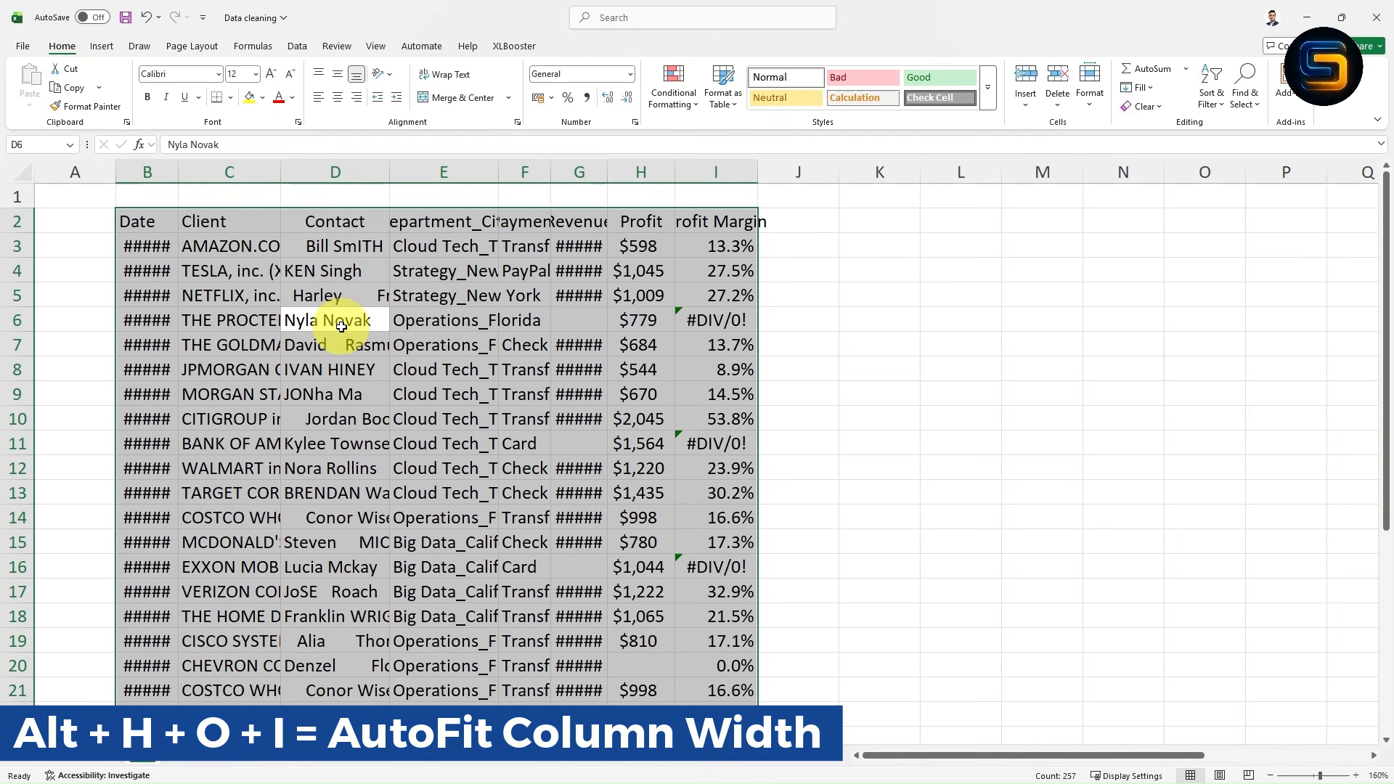
Step: Apply AutoFit Column Width to all columns of the selected table
key("alt")
key("h")
key("o")
key("i")
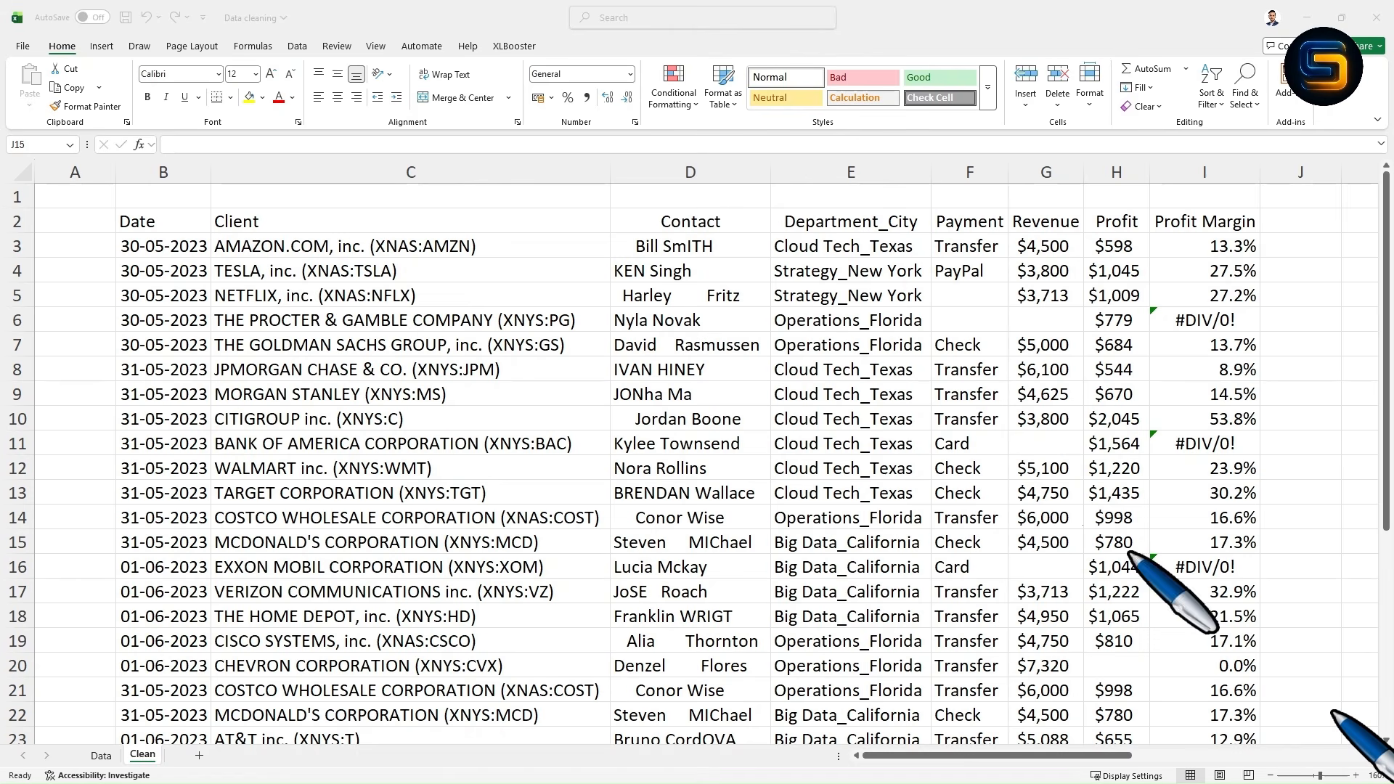
mouse_move(211, 208)
left_mouse_down()
mouse_move(547, 541)
mouse_move(609, 744)
left_mouse_up()
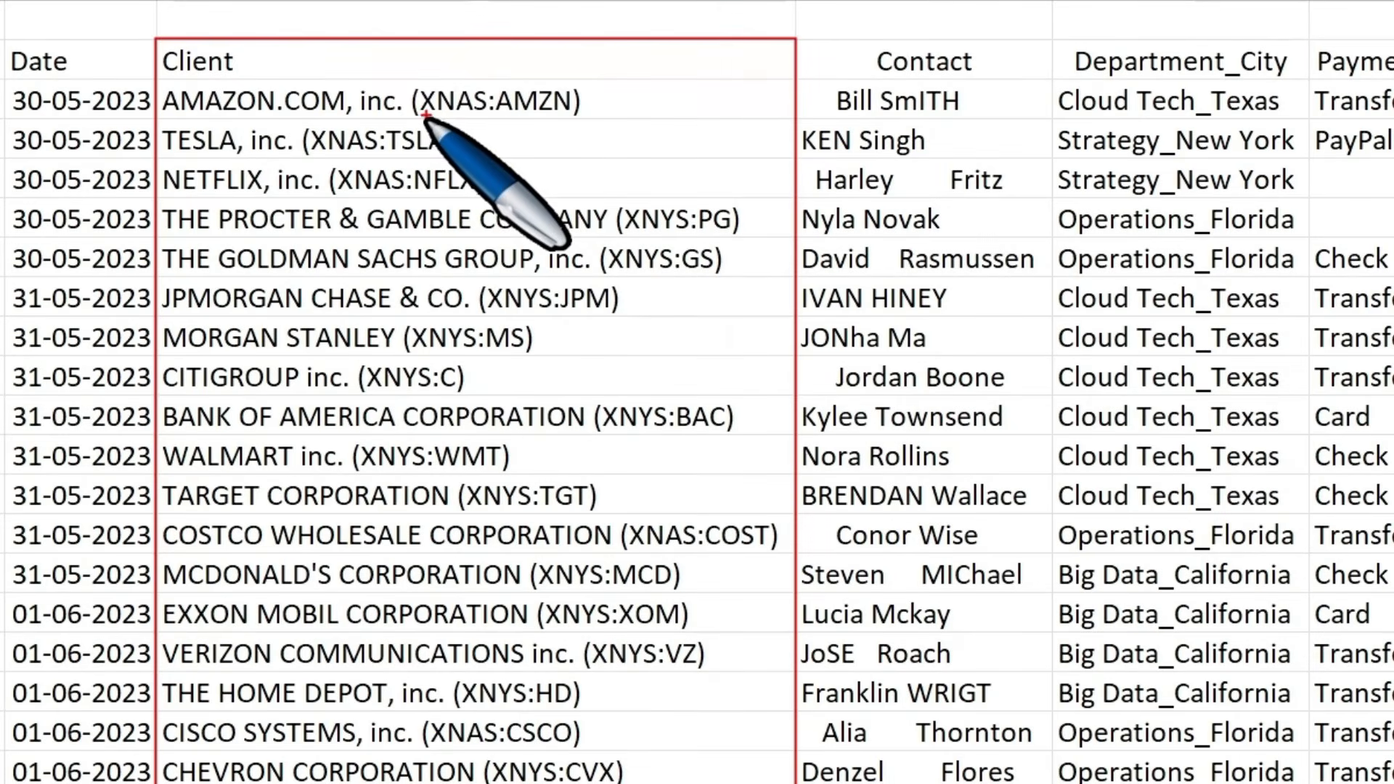
left_click_drag(420, 113, 570, 113)
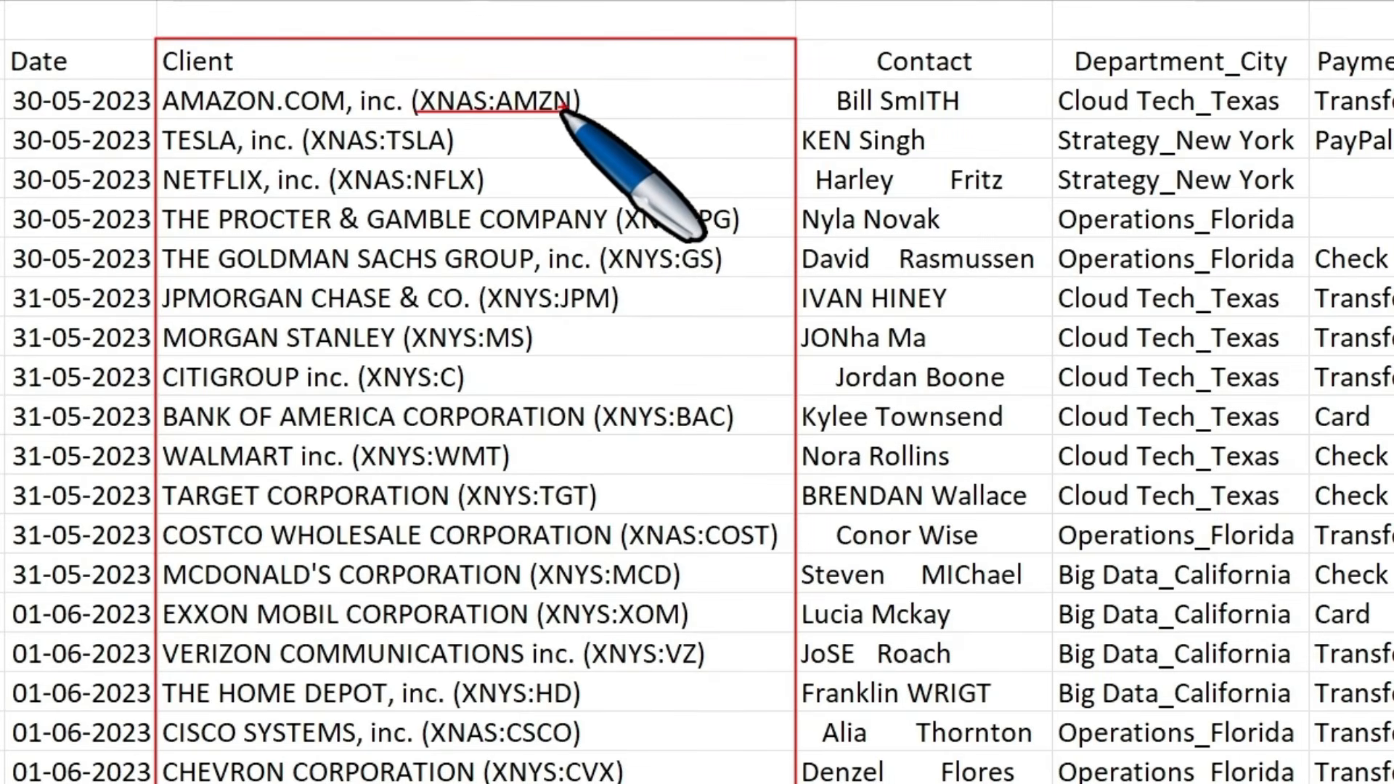
left_click_drag(338, 190, 475, 191)
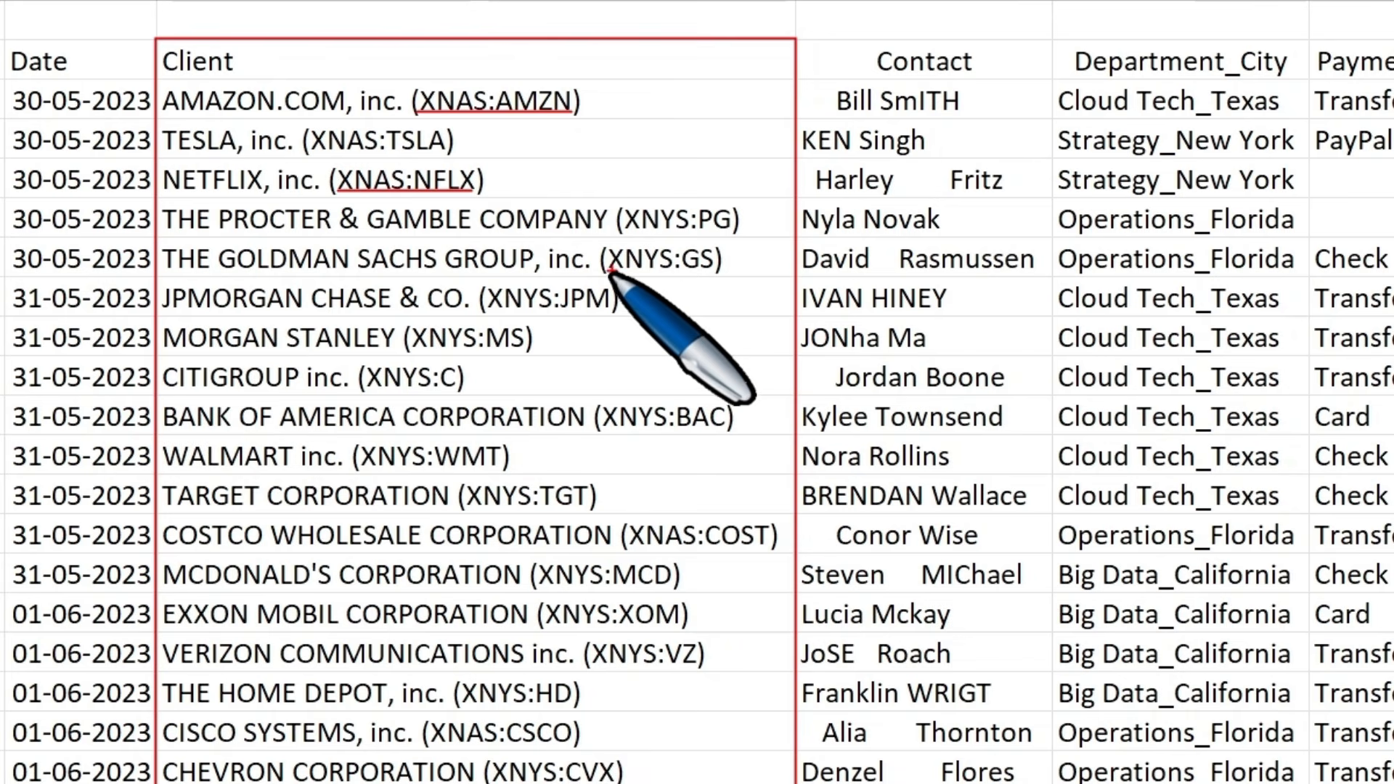
left_click_drag(610, 273, 715, 273)
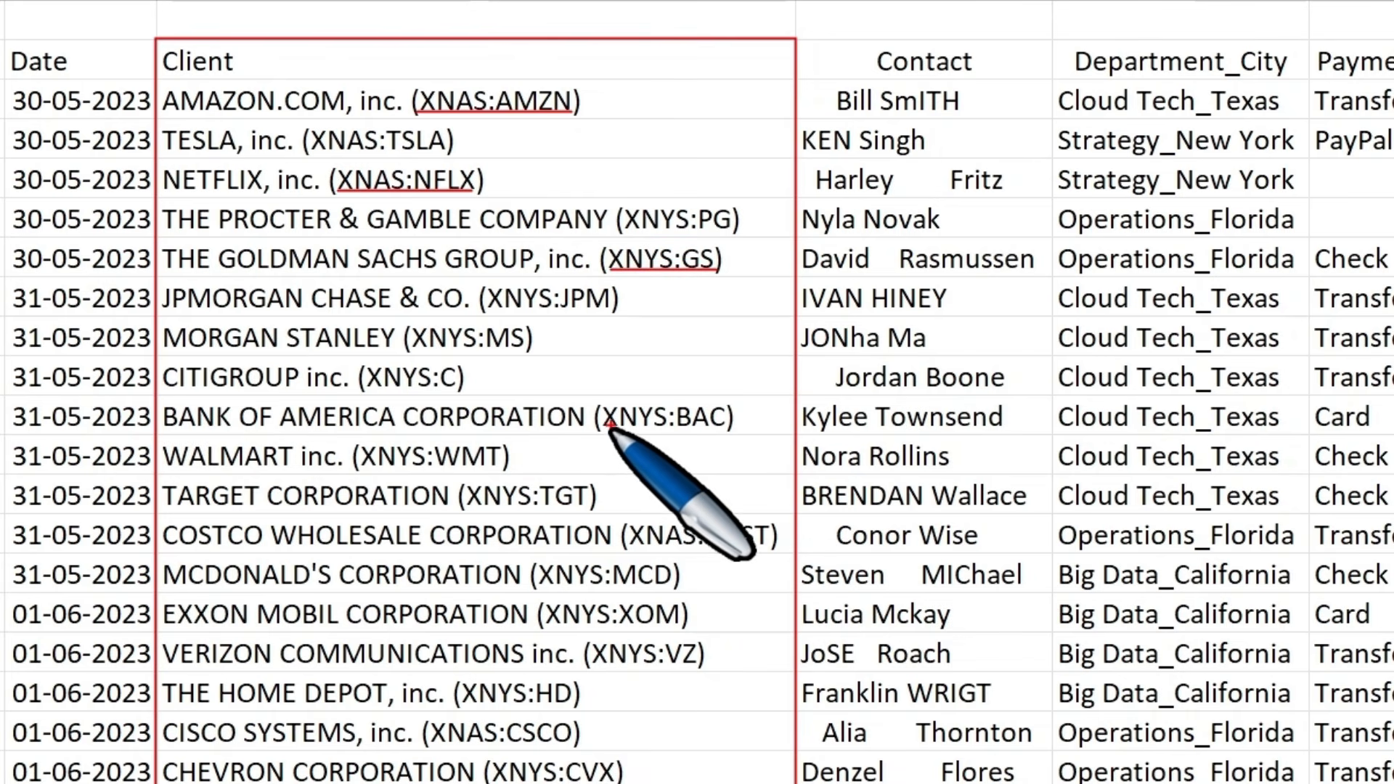
left_click_drag(603, 431, 713, 431)
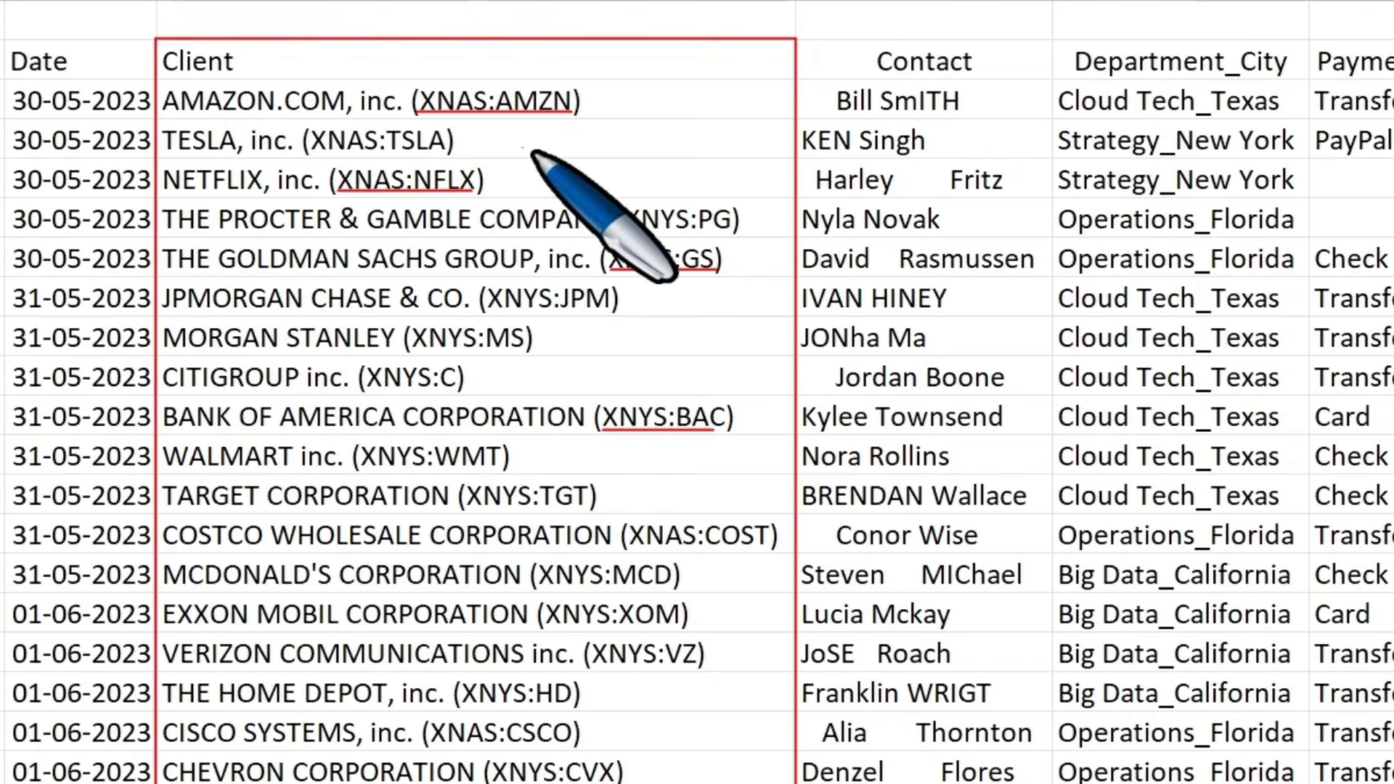
key("Escape")
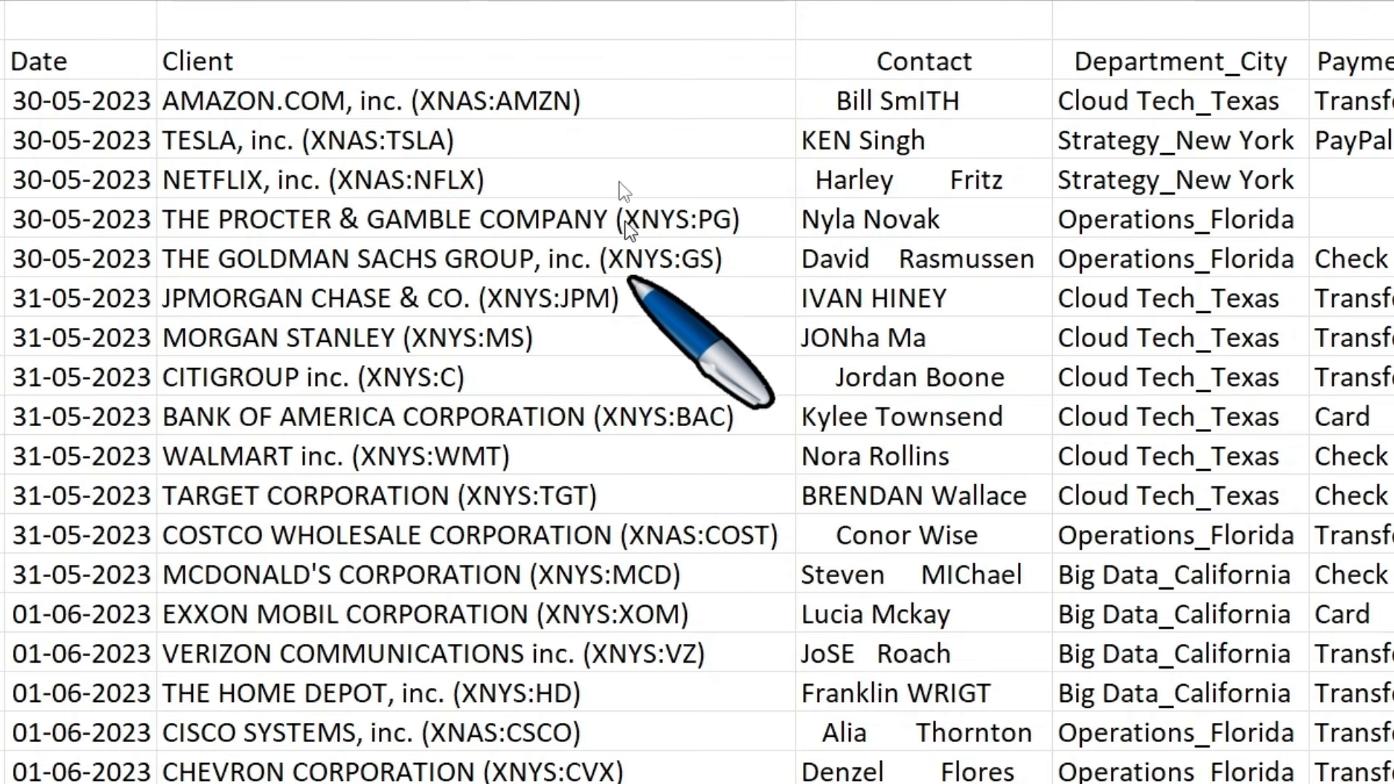
Step: Try removing the ticker (XNAS:AMZN) from the Amazon client cell by hand, and undo the deletion
left_click(604, 102)
left_click_drag(604, 101, 408, 118)
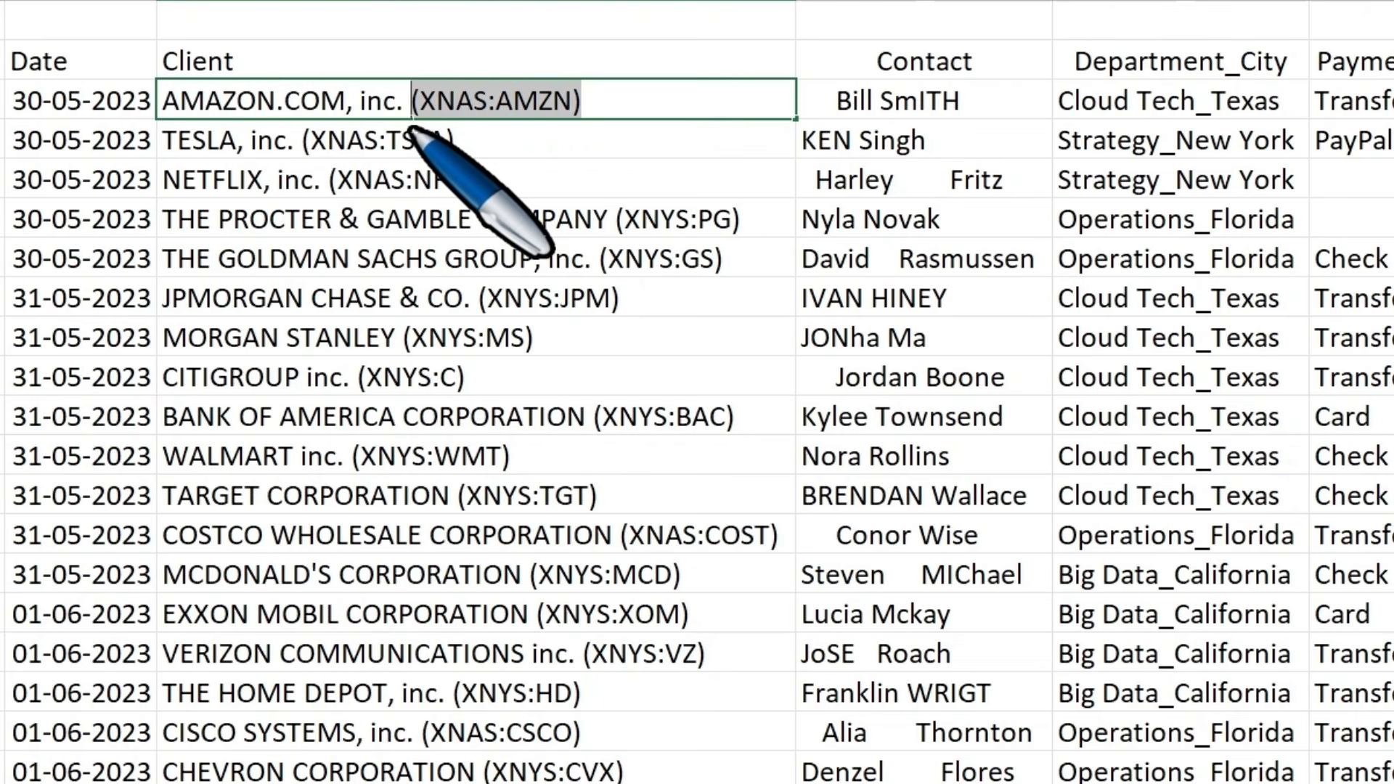
key("Delete")
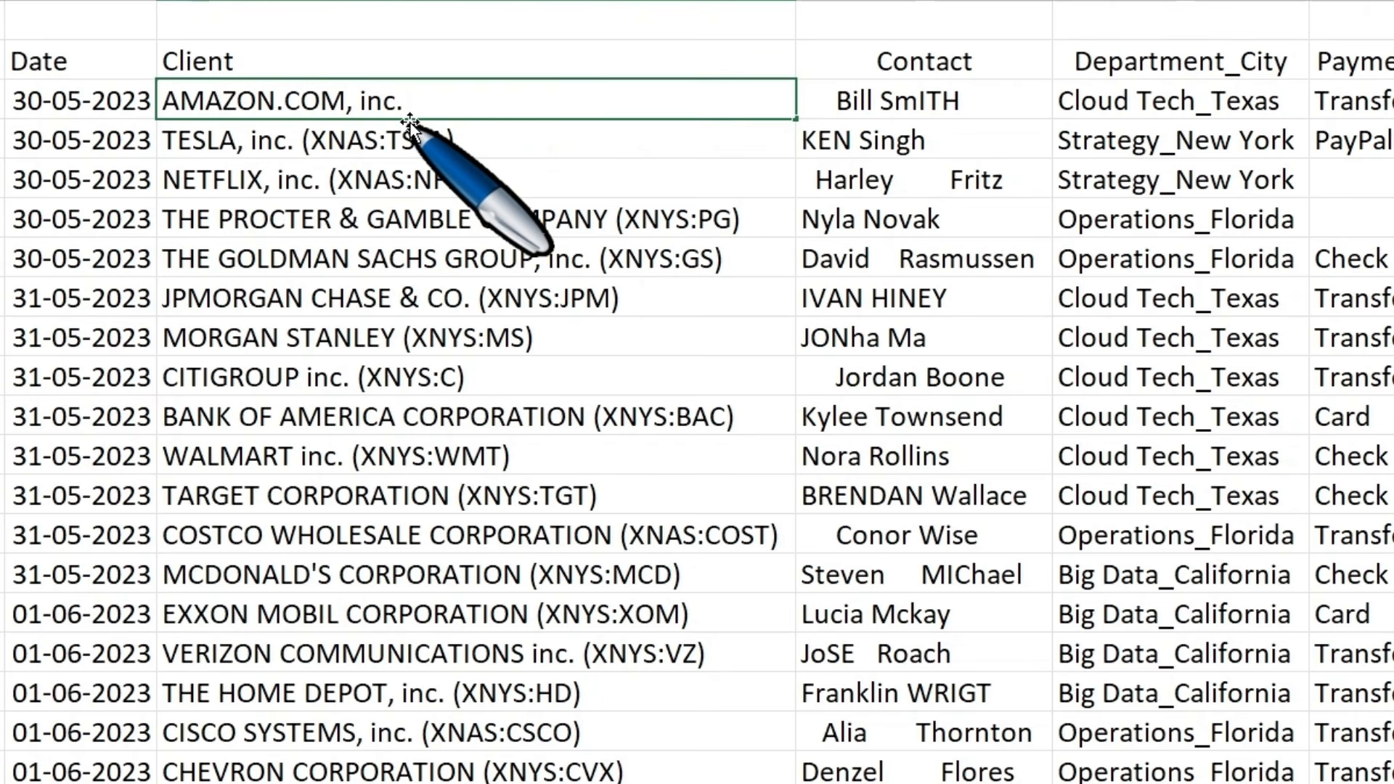
left_click(500, 147)
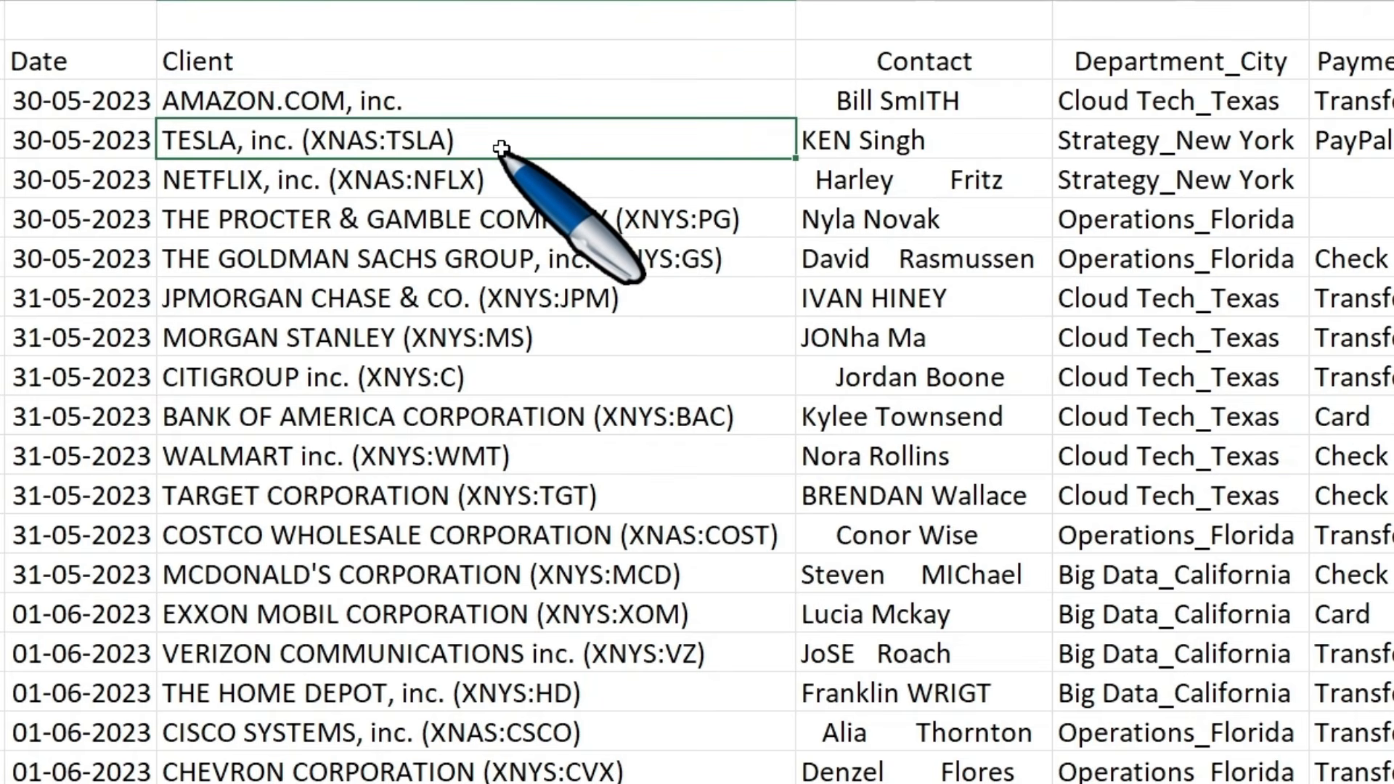
key("ctrl+z")
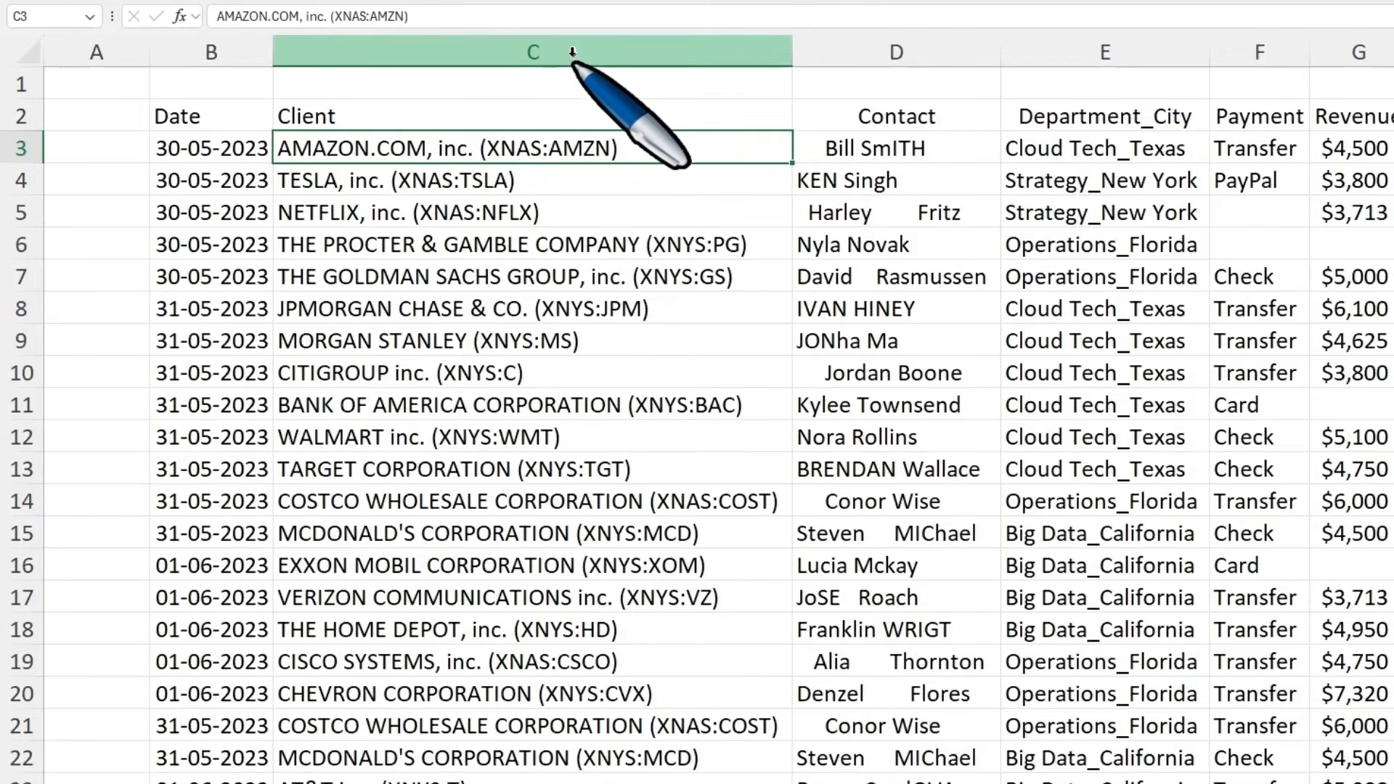
Step: Select the whole Client column, open Find and Replace for it, and place the dialog beside the column
left_click(569, 50)
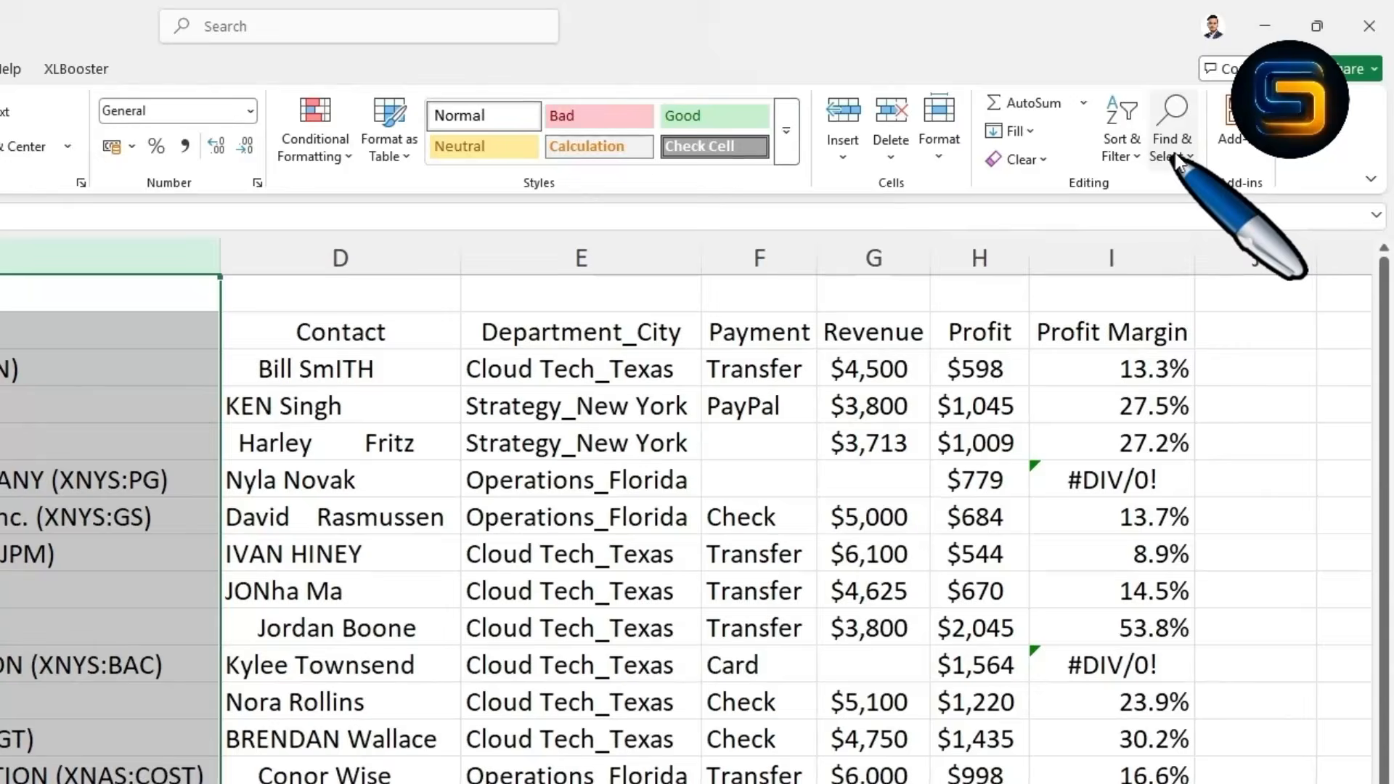
left_click(1378, 72)
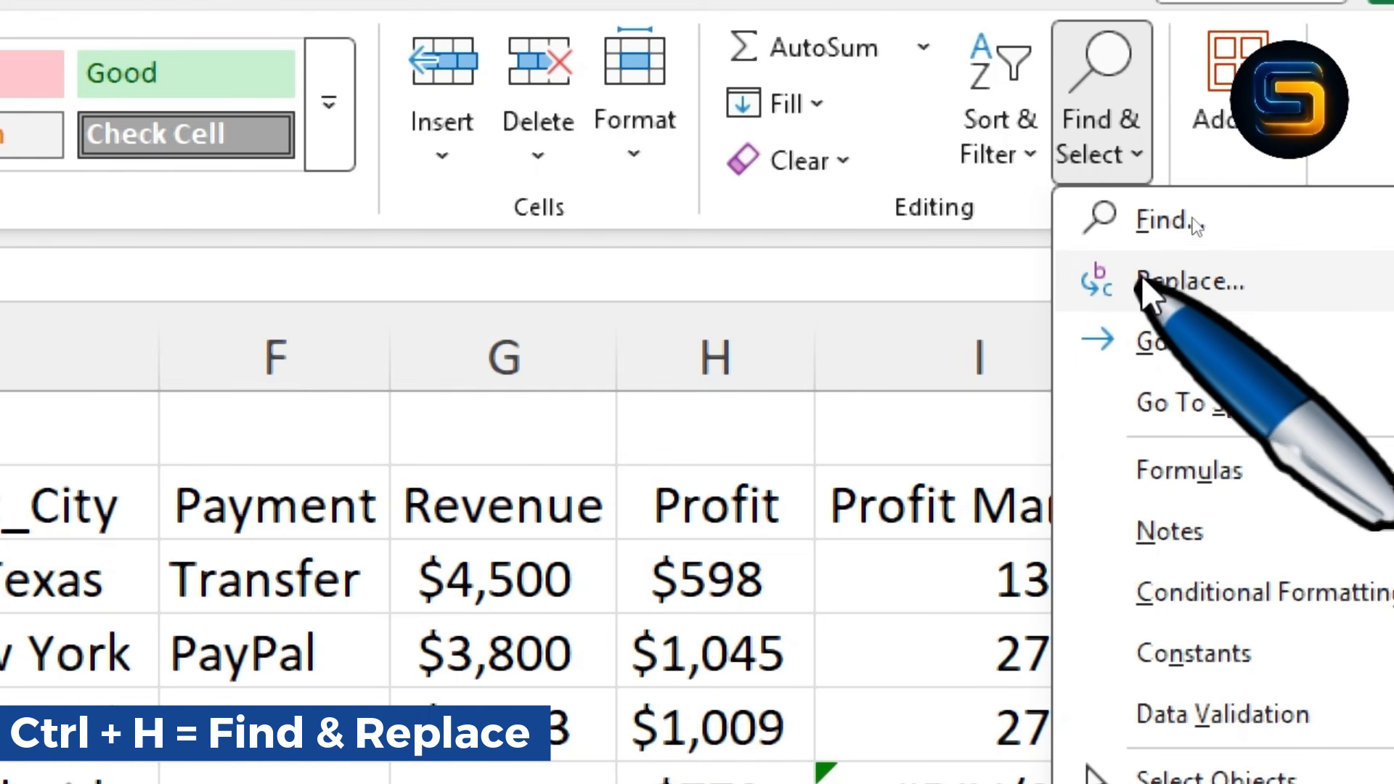
left_click(1165, 281)
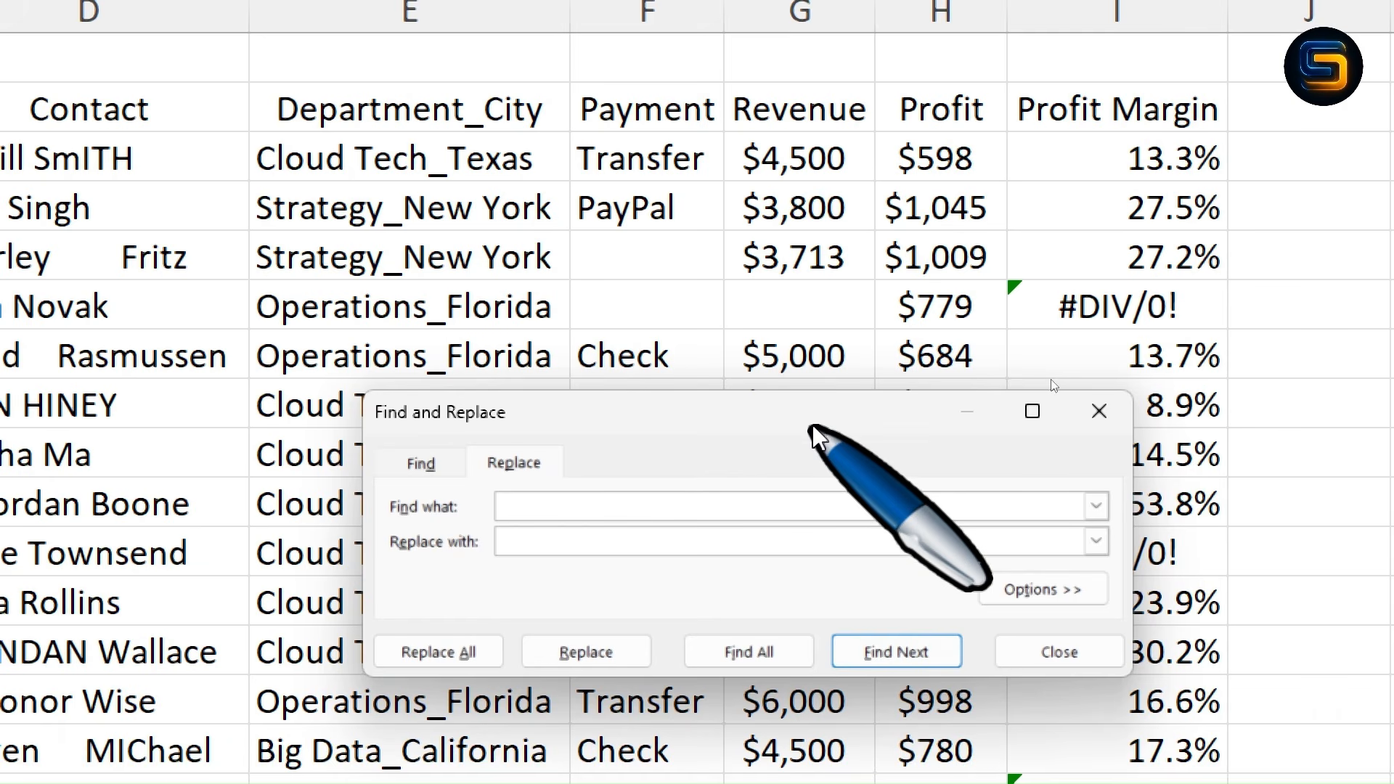
left_click_drag(800, 494, 665, 352)
left_click_drag(666, 276, 557, 240)
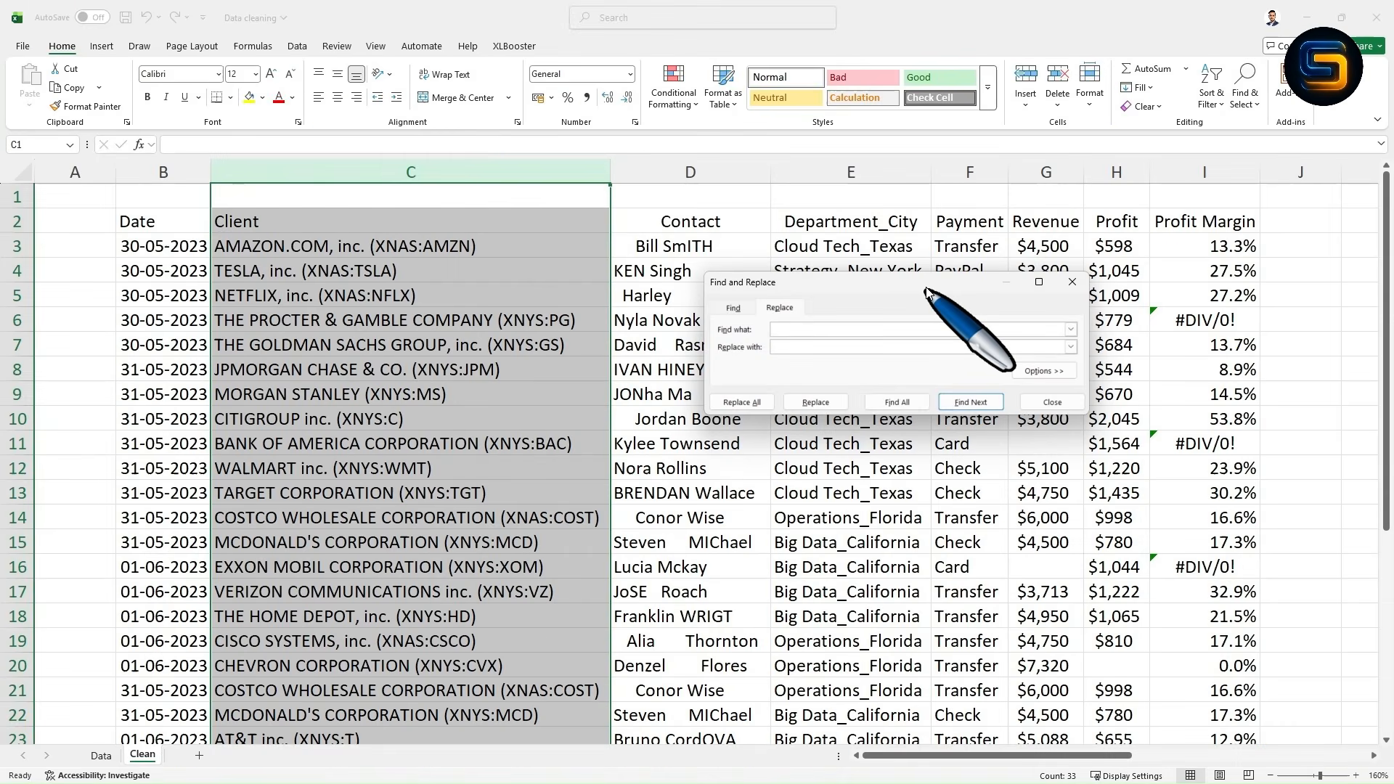
left_click_drag(927, 291, 807, 276)
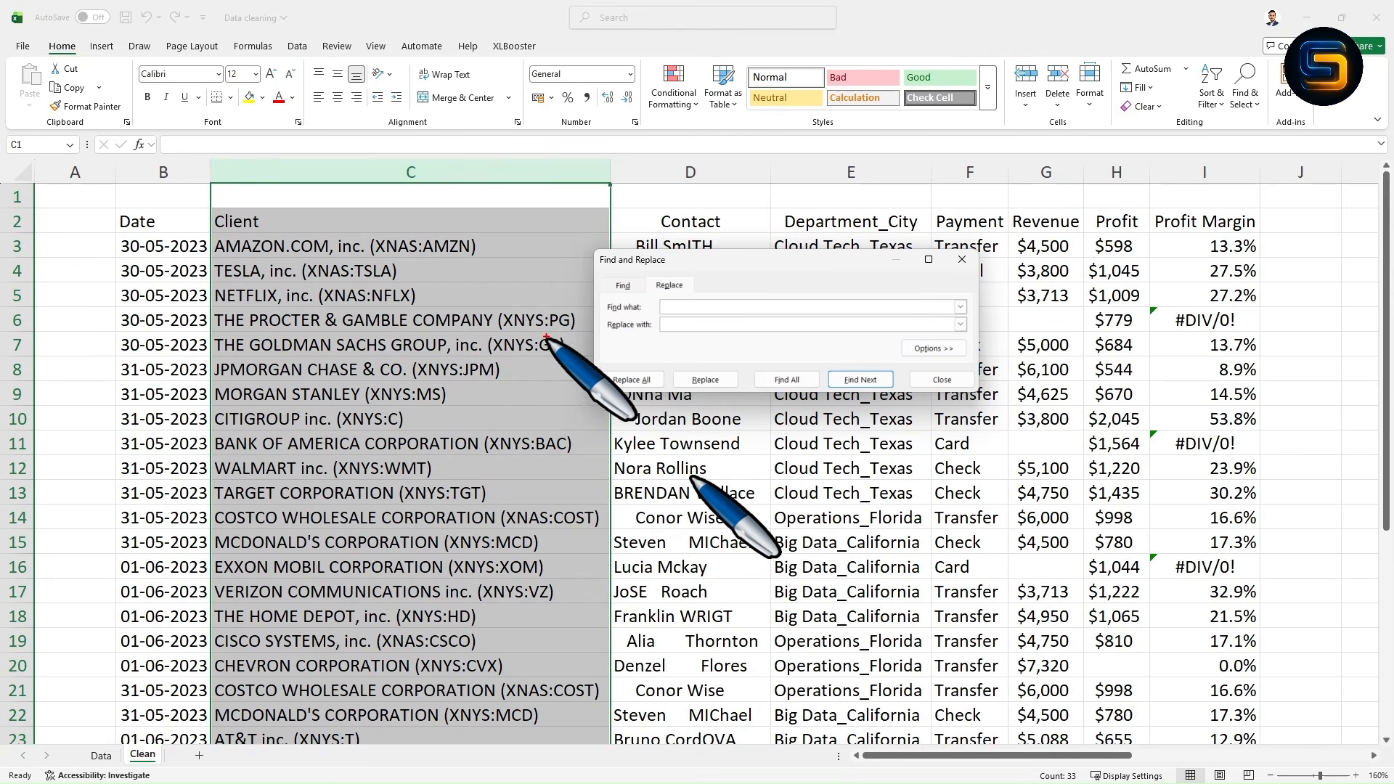
mouse_move(503, 329)
left_mouse_down()
mouse_move(552, 331)
mouse_move(565, 353)
left_mouse_up()
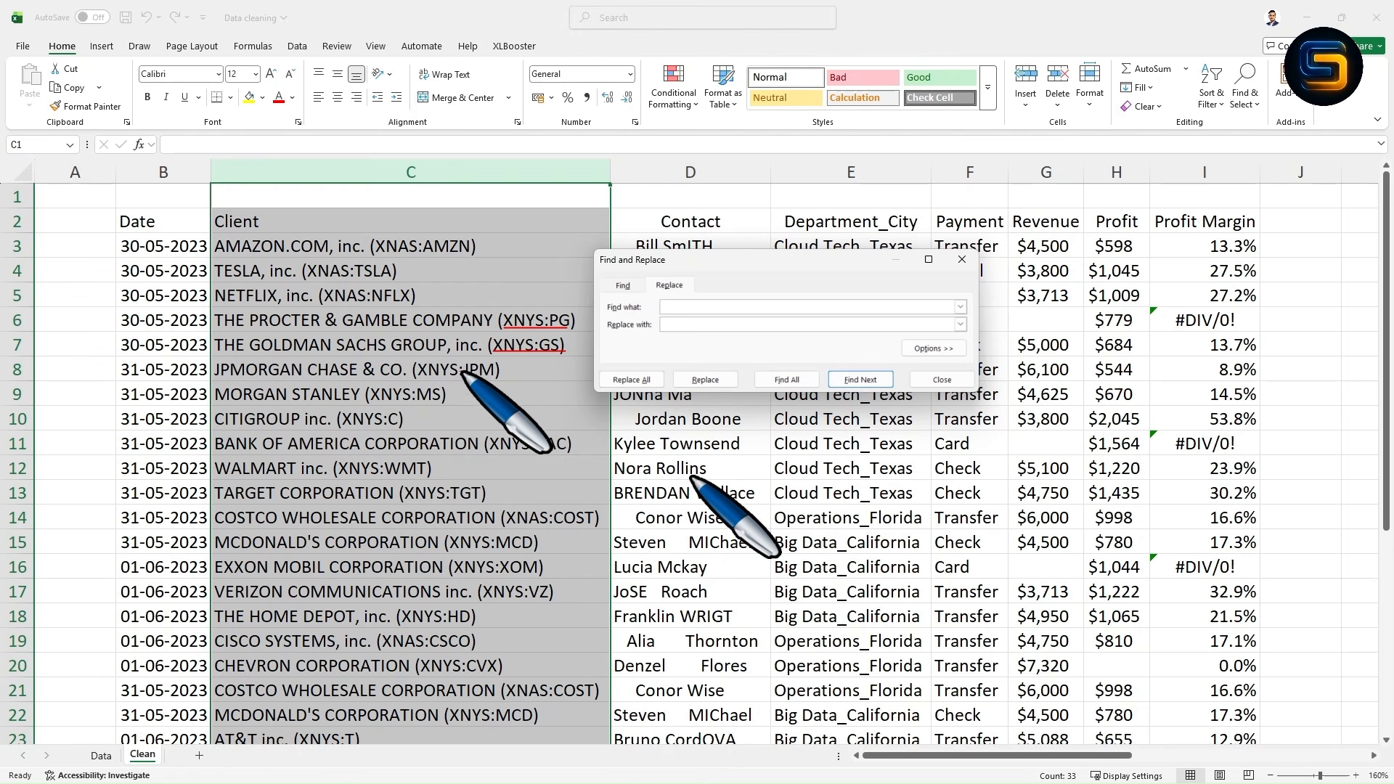
left_click_drag(419, 379, 496, 379)
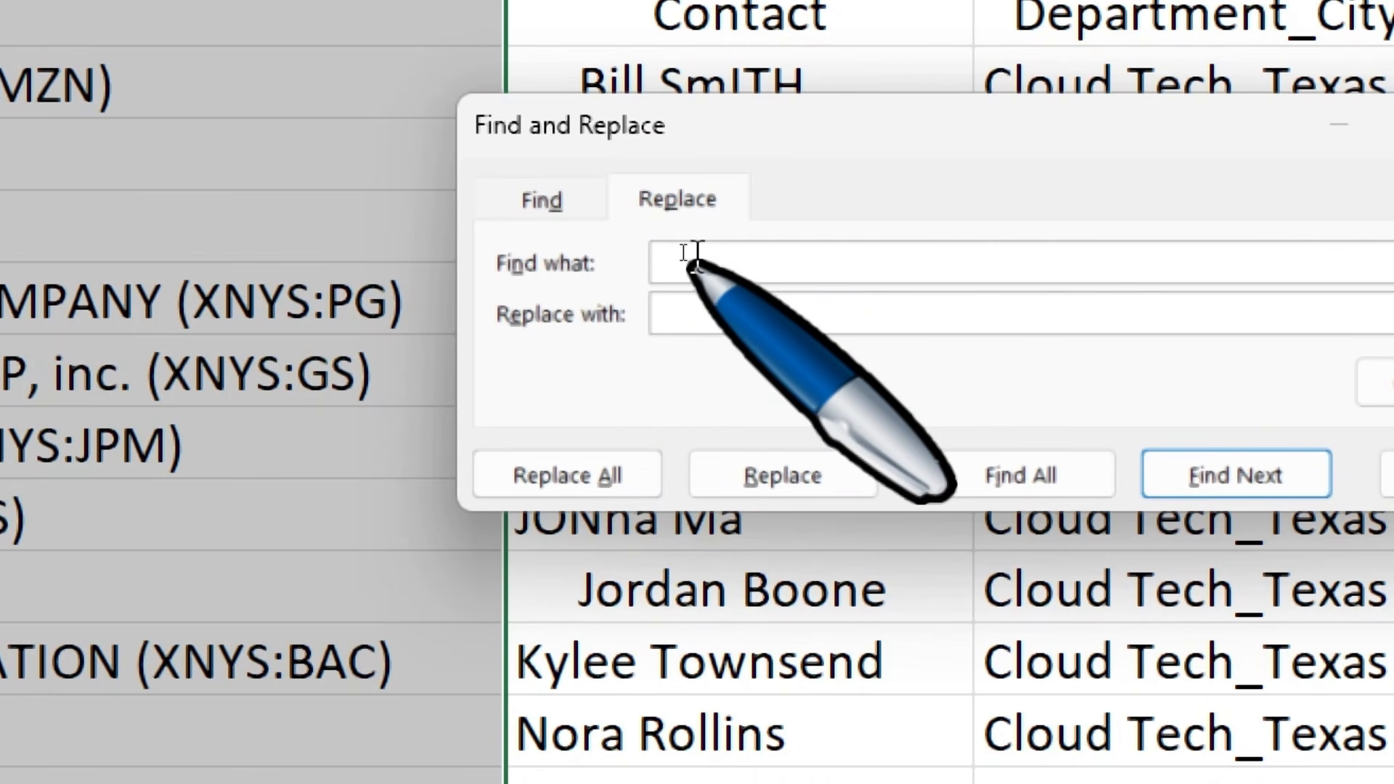
Step: Remove all bracketed tickers from the Client column by replacing every "(*)" with nothing, and close the dialog
type("(")
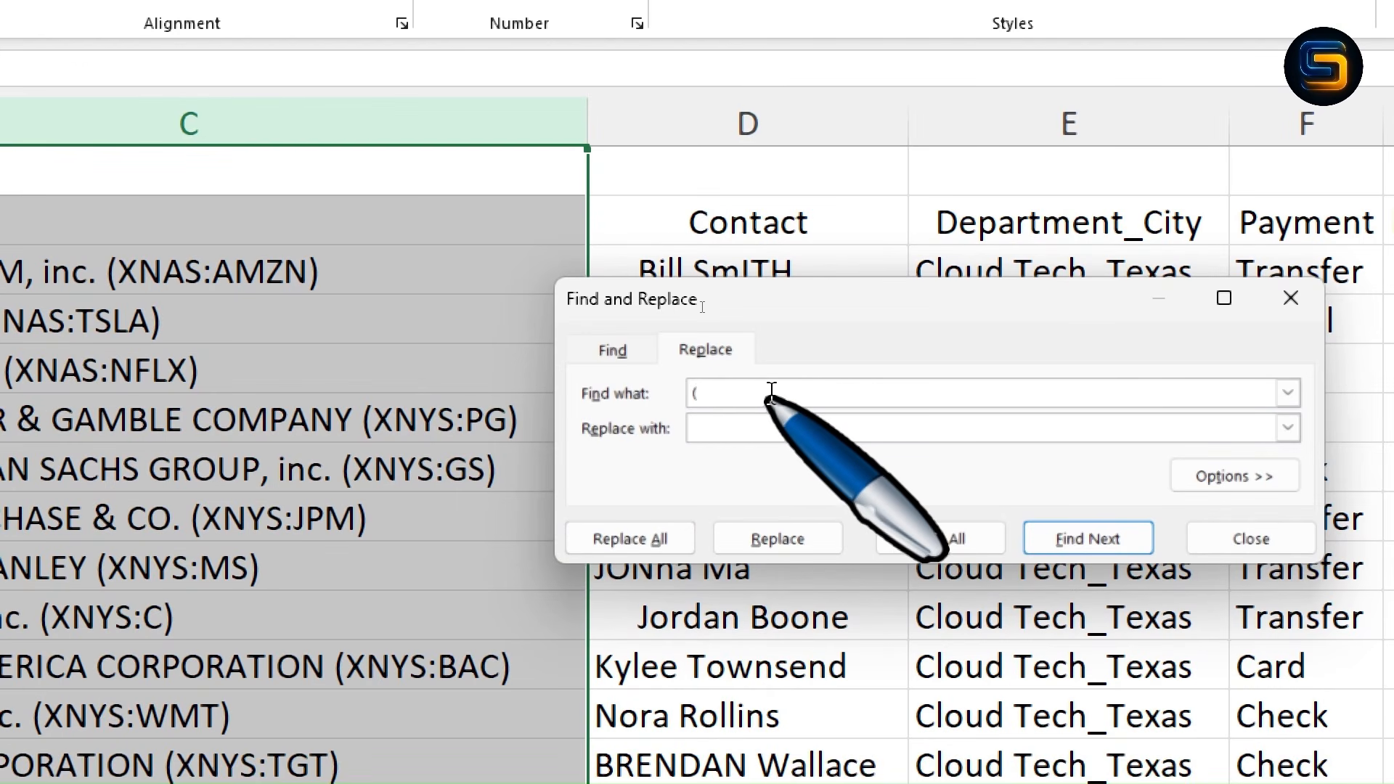
type("*)")
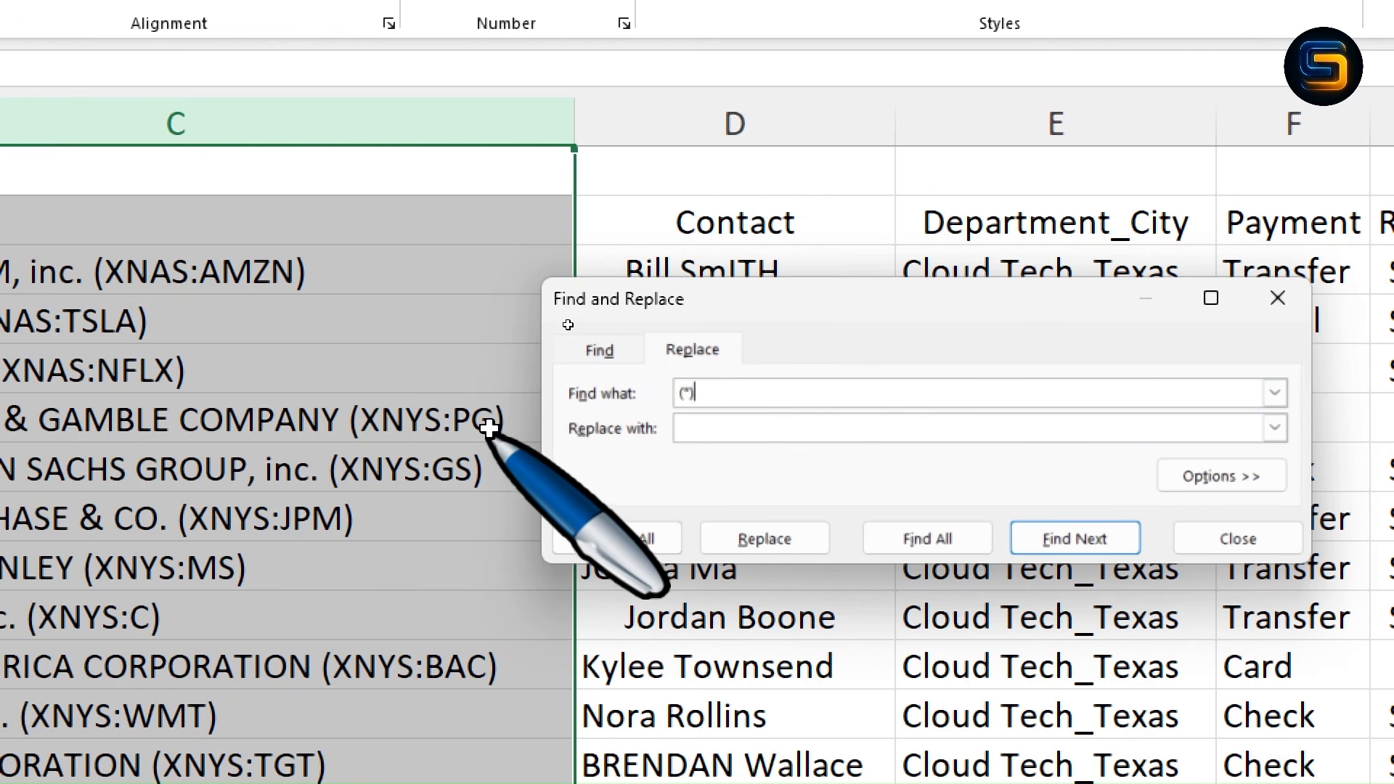
left_click(693, 426)
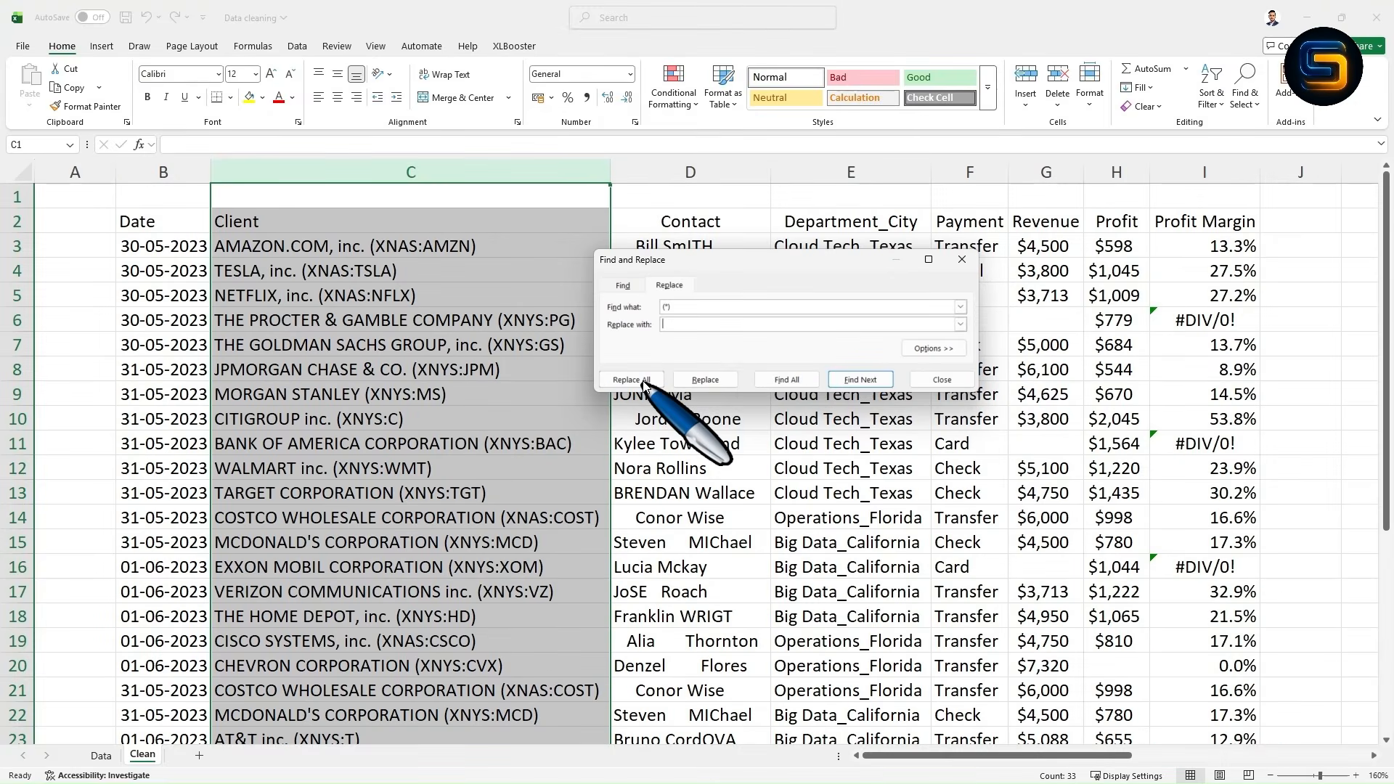
left_click(630, 379)
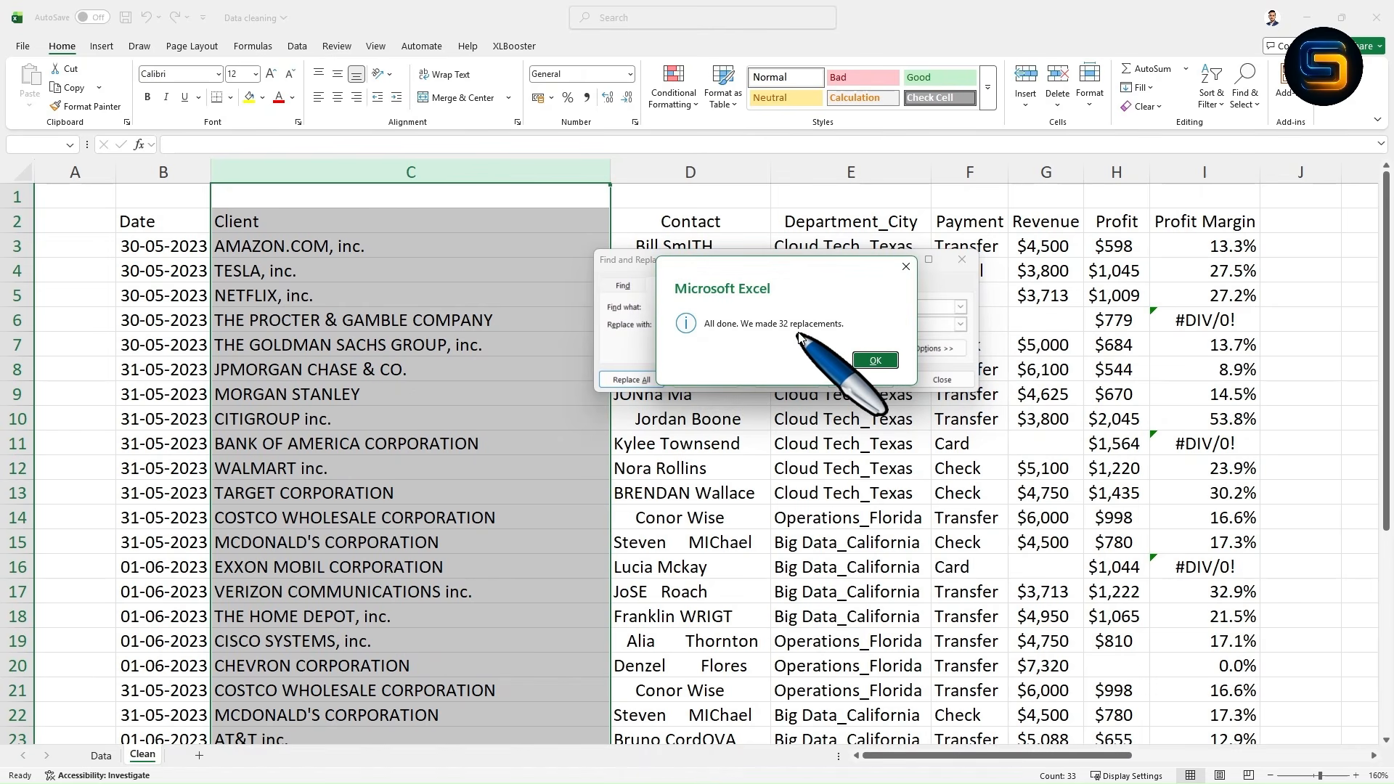
left_click(874, 360)
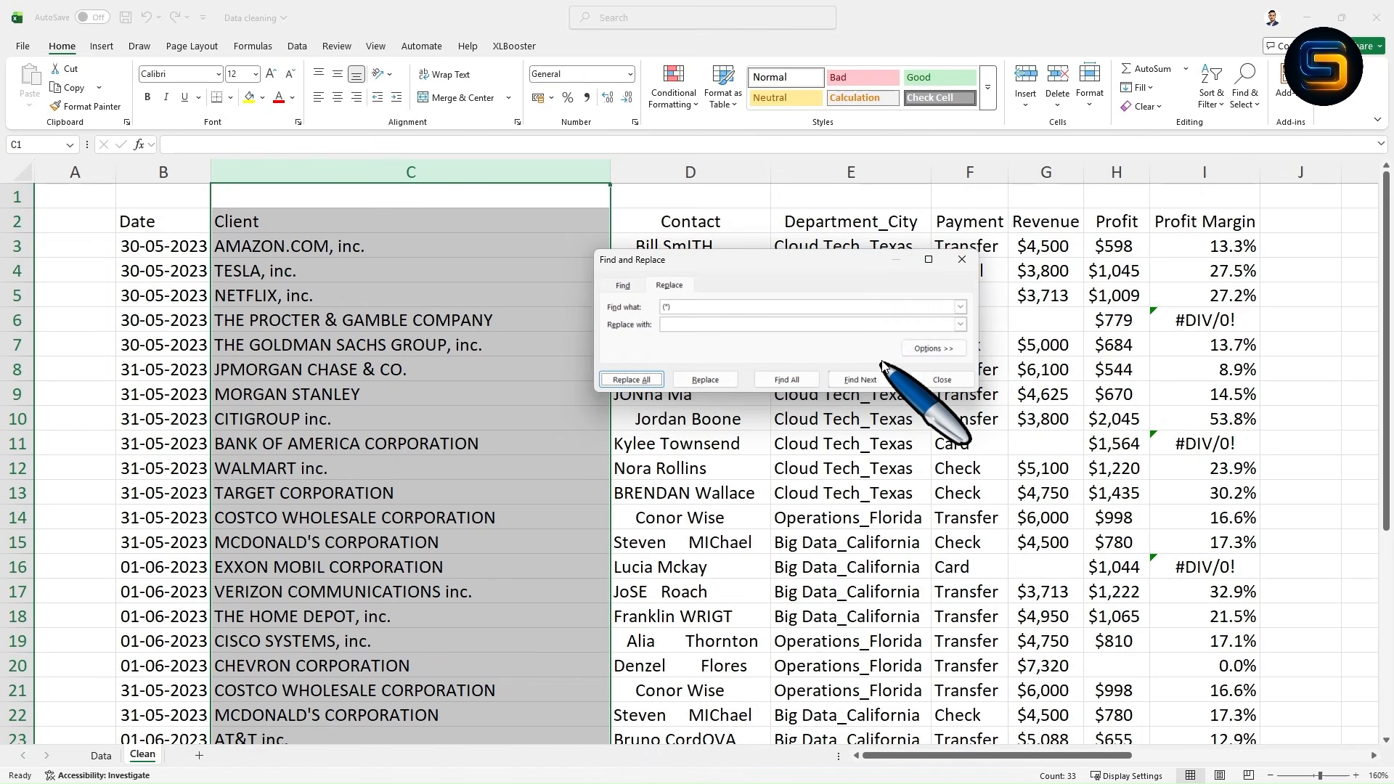
left_click(962, 259)
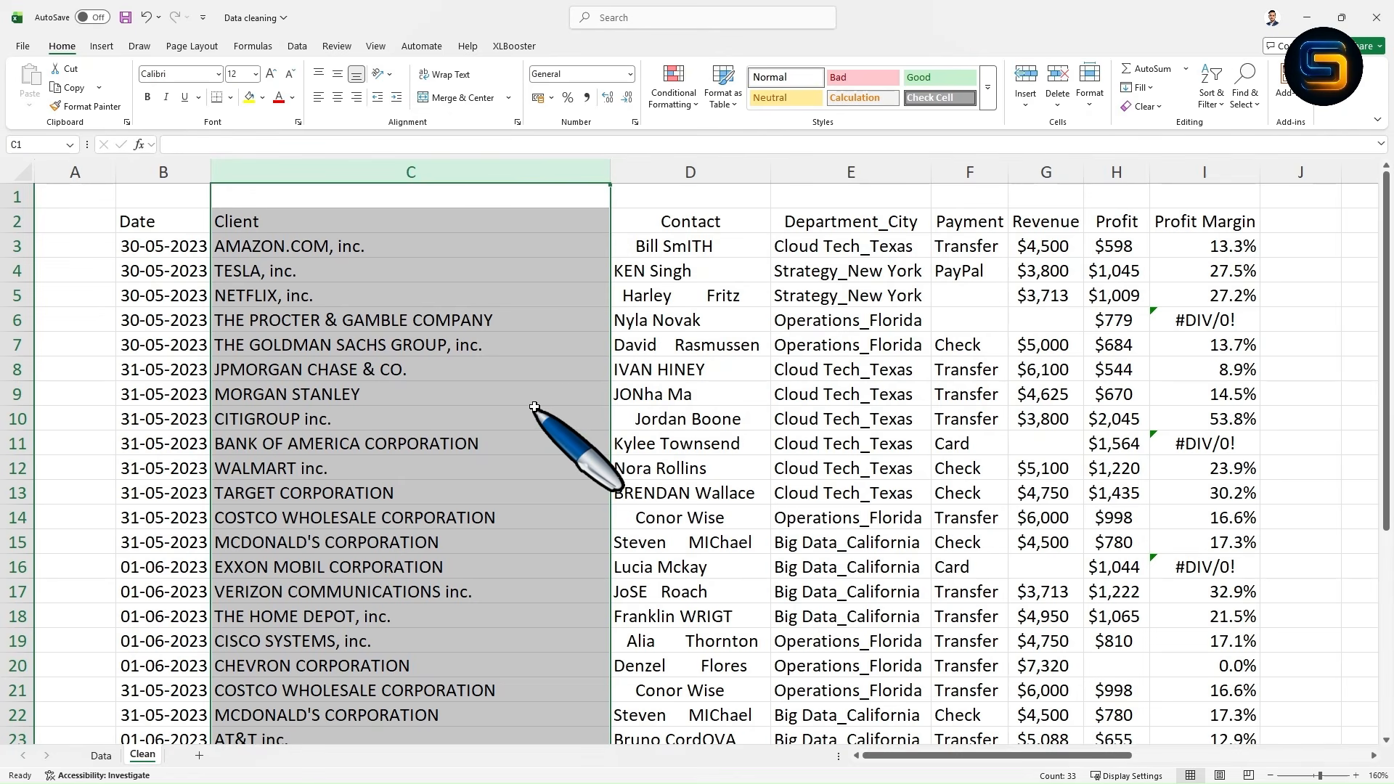
Step: Examine the Client column down the table for leftover bracketed tickers
scroll(532, 396, "down", 2)
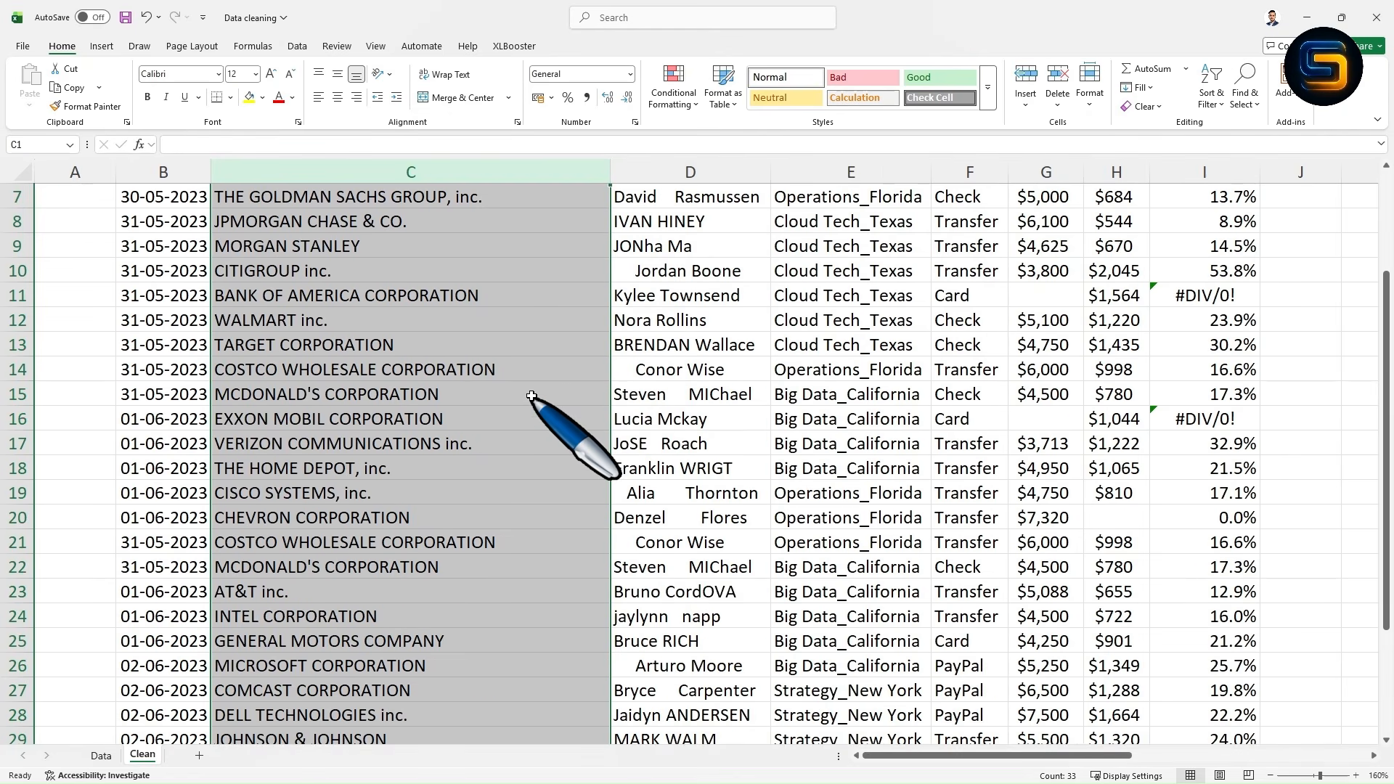
scroll(541, 414, "up", 2)
left_click(348, 294)
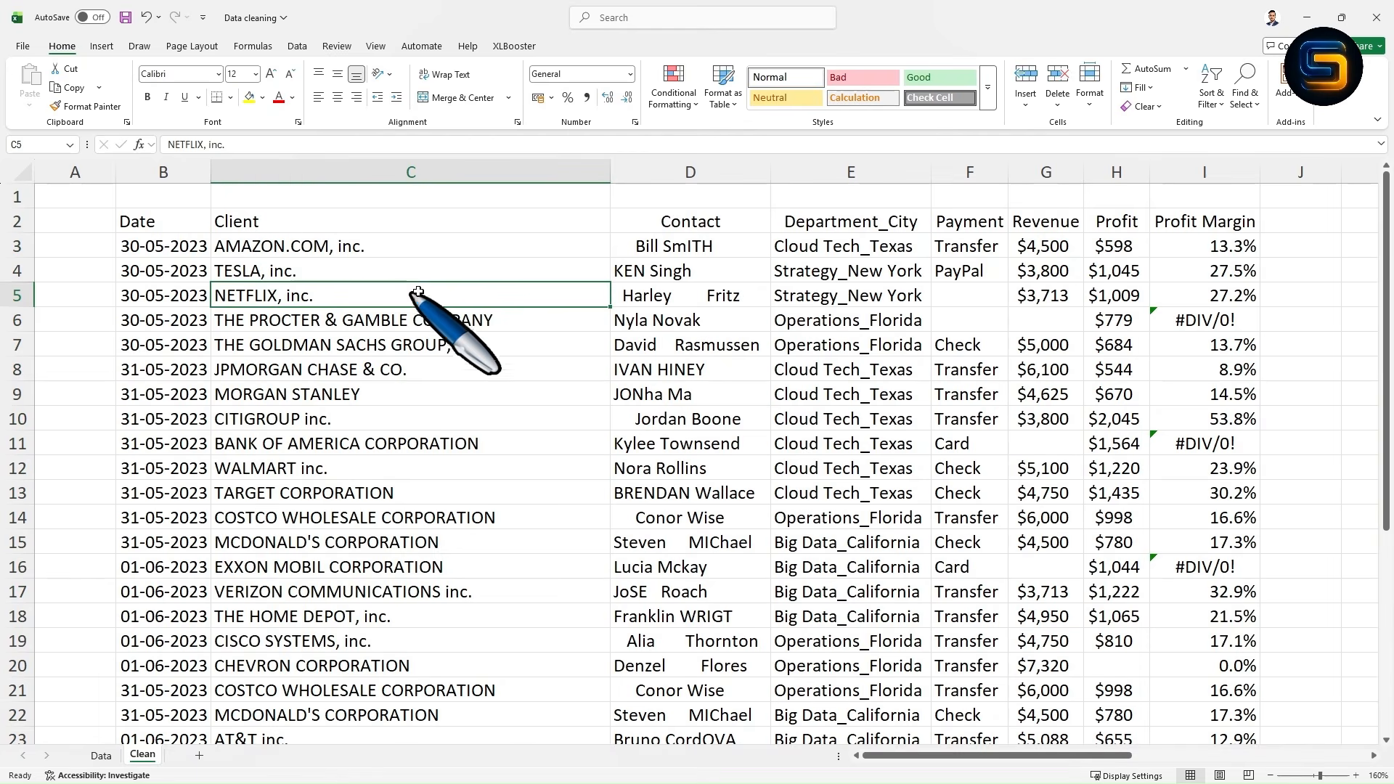
scroll(476, 479, "down", 2)
scroll(476, 469, "up", 2)
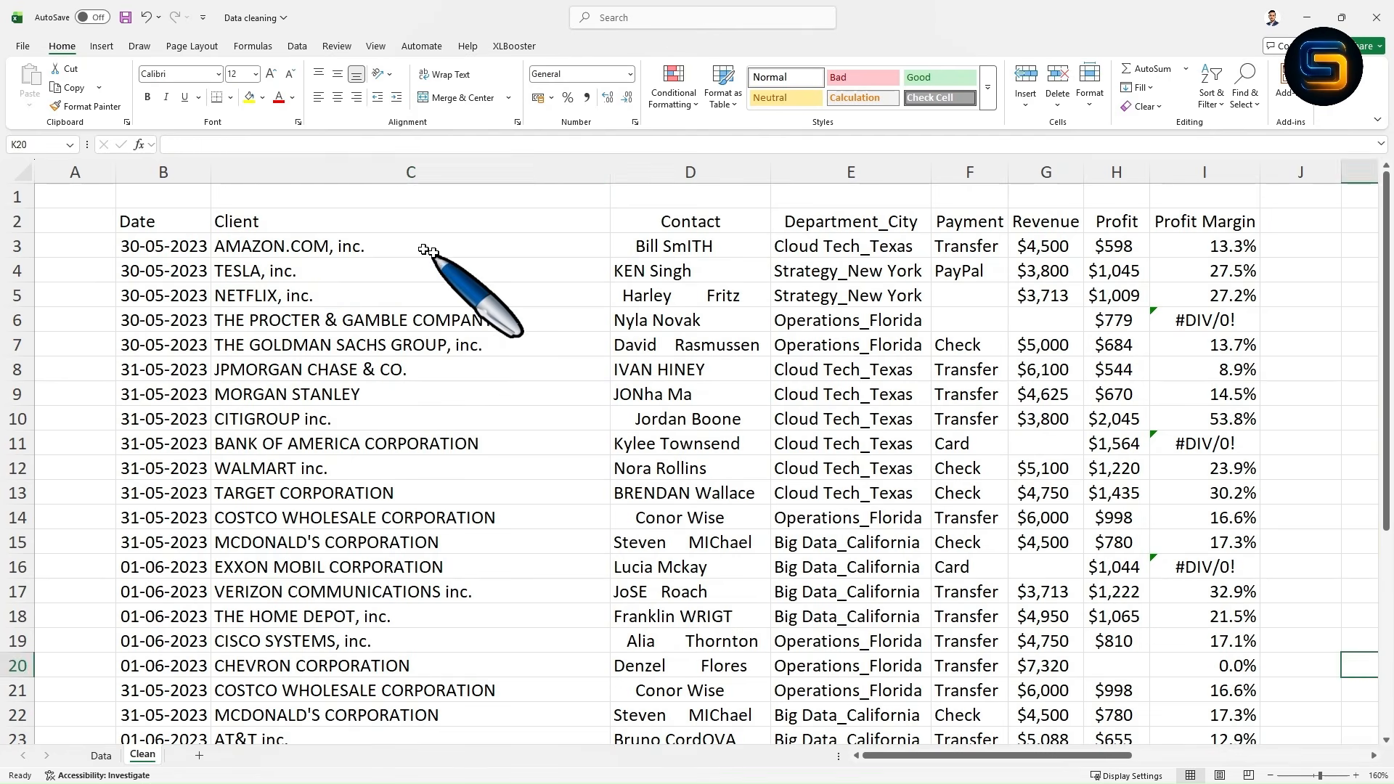
left_click_drag(439, 248, 441, 690)
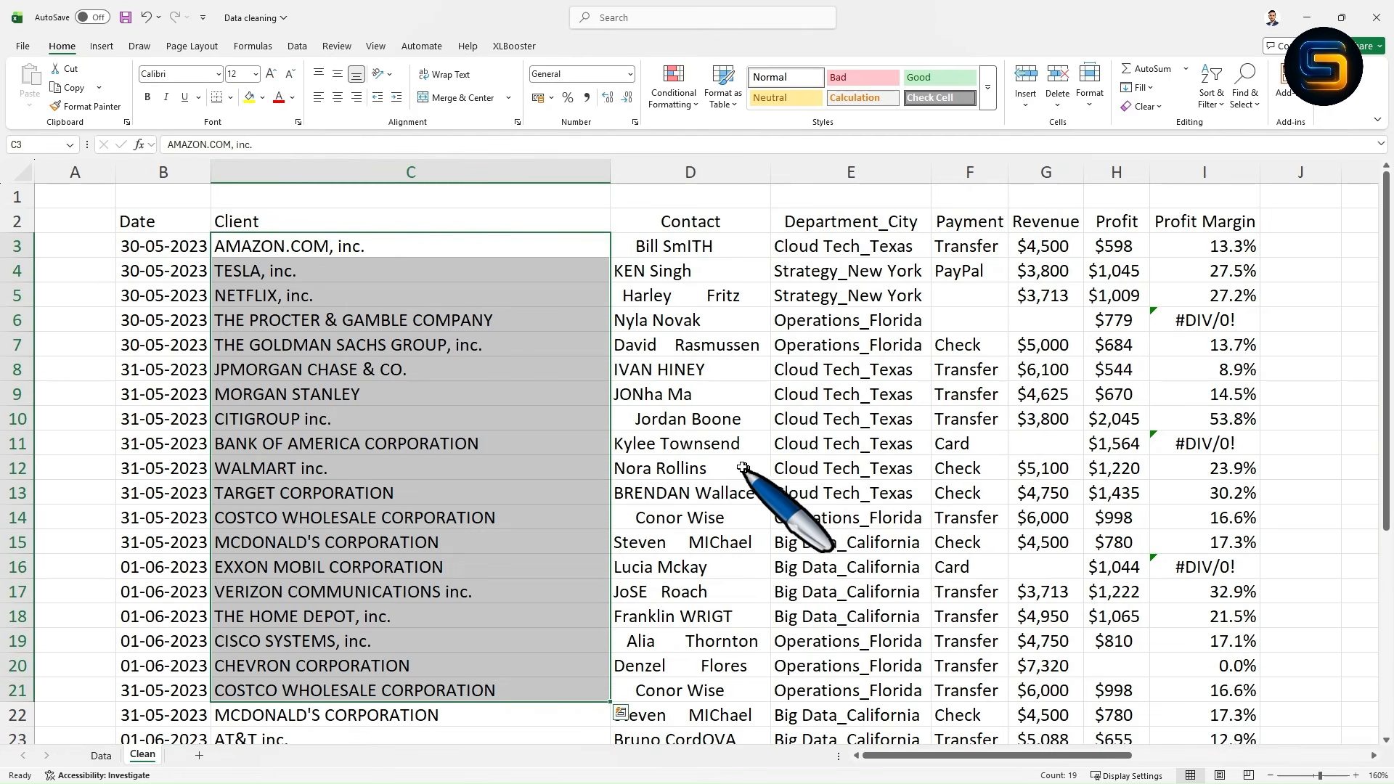
left_click(714, 465)
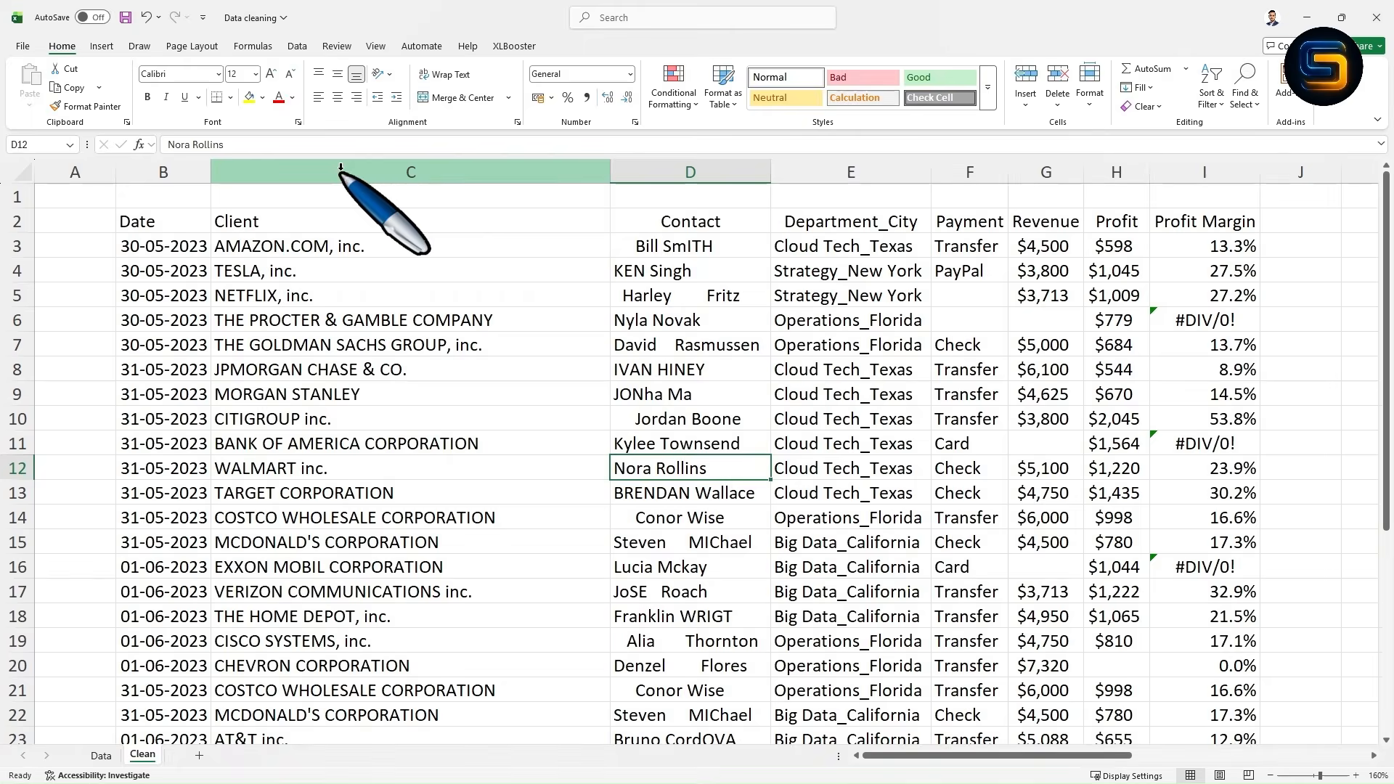
left_click(341, 168)
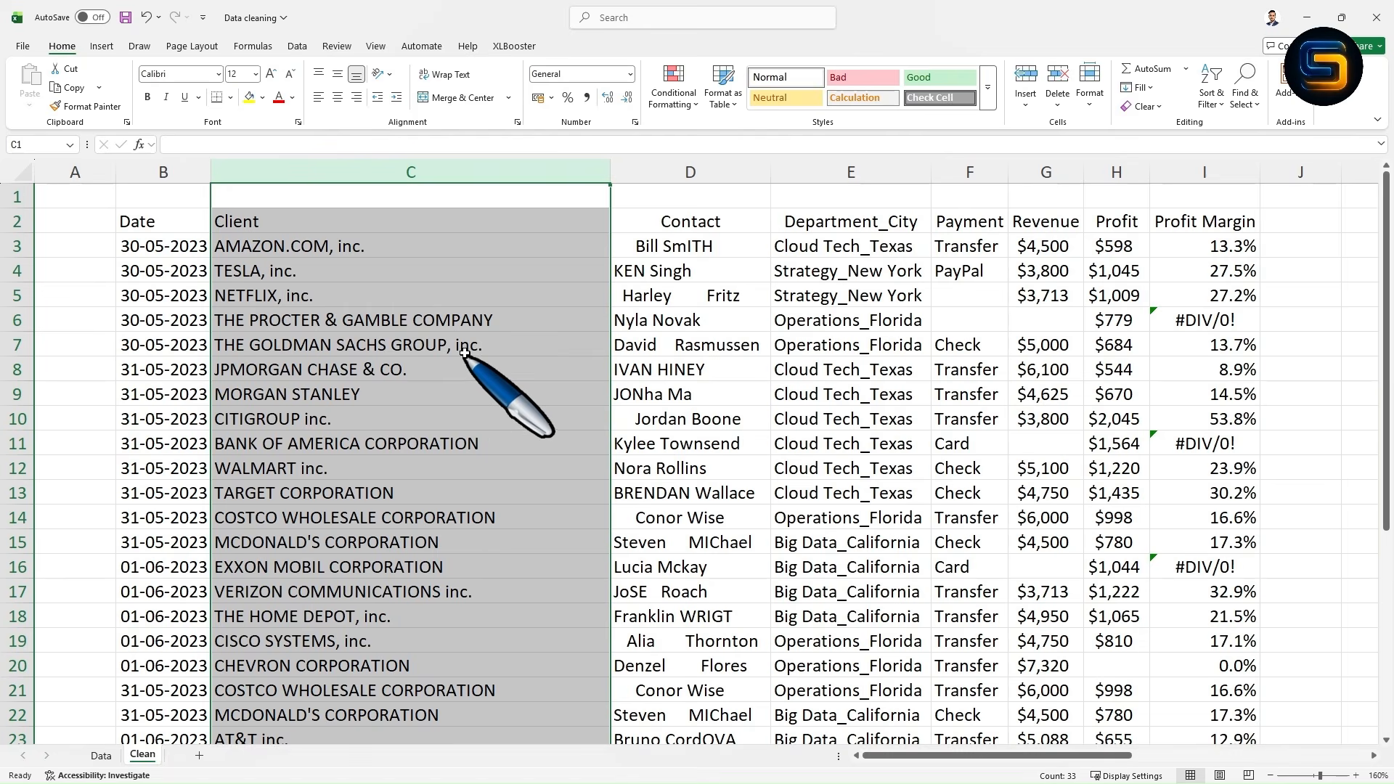
left_click(618, 346)
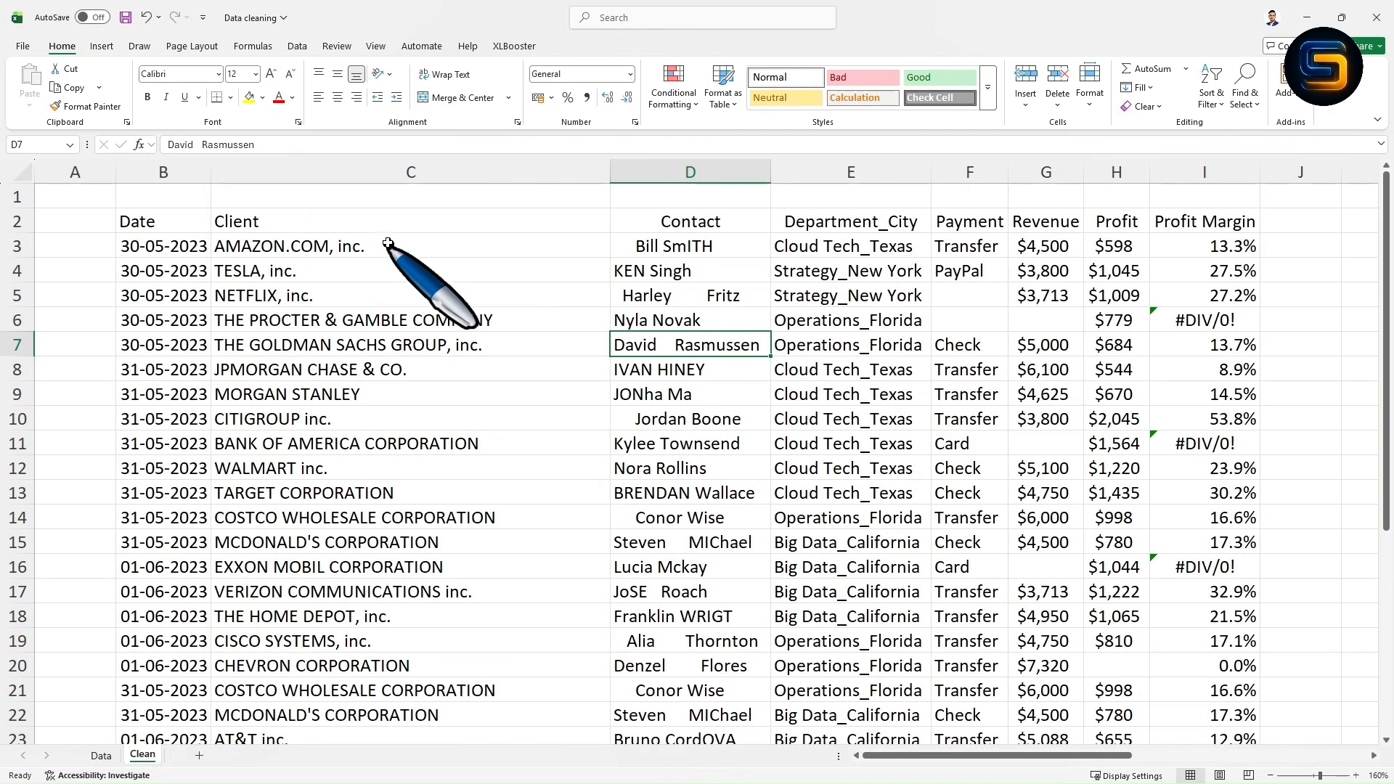
left_click(368, 173)
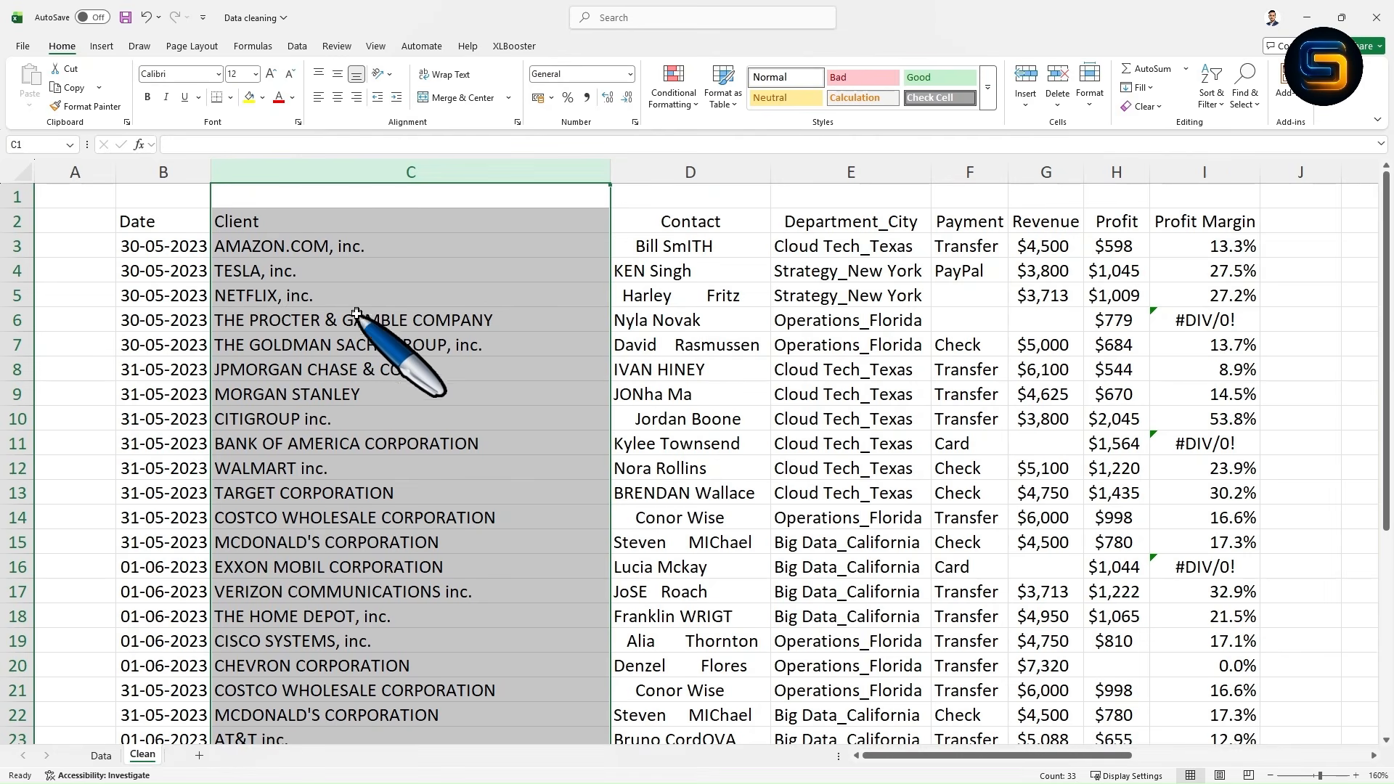
left_click(420, 246)
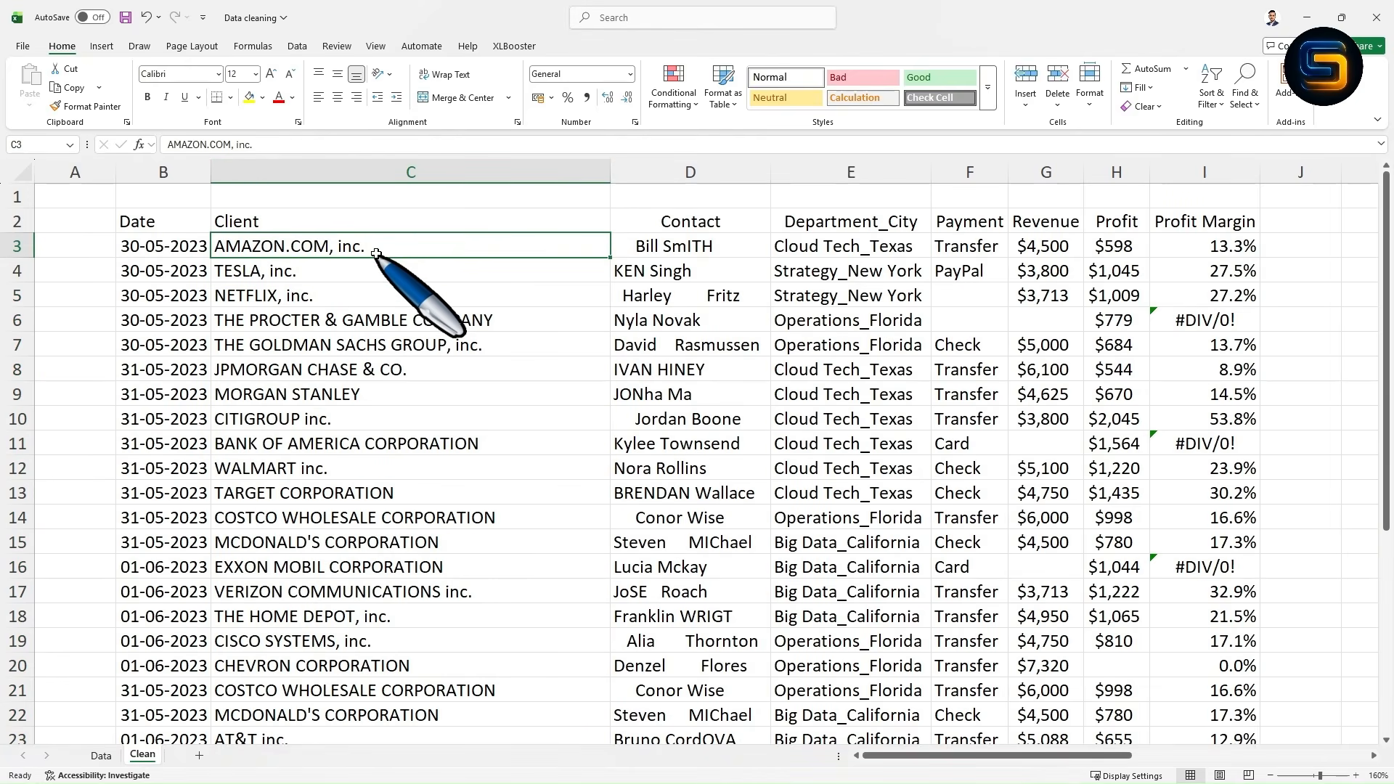
left_click(352, 173)
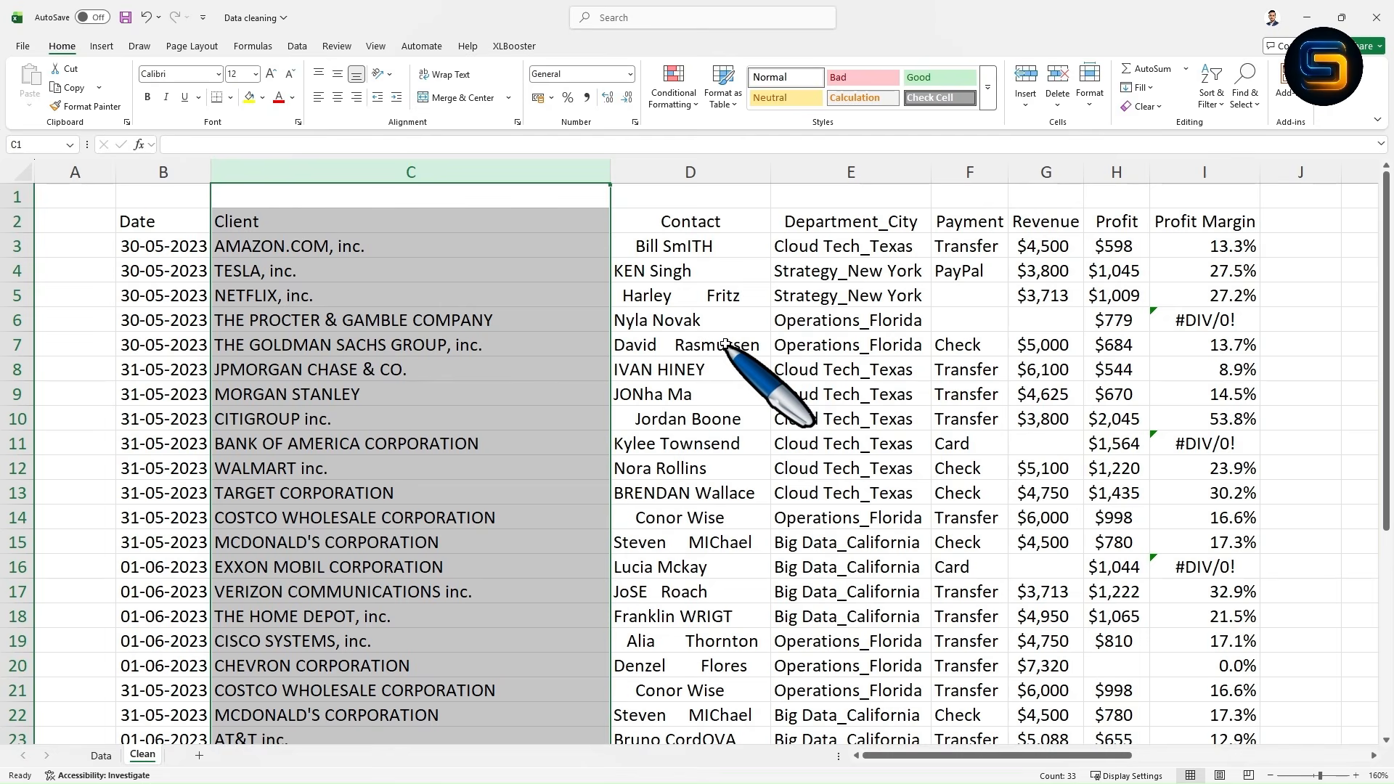
left_click(639, 320)
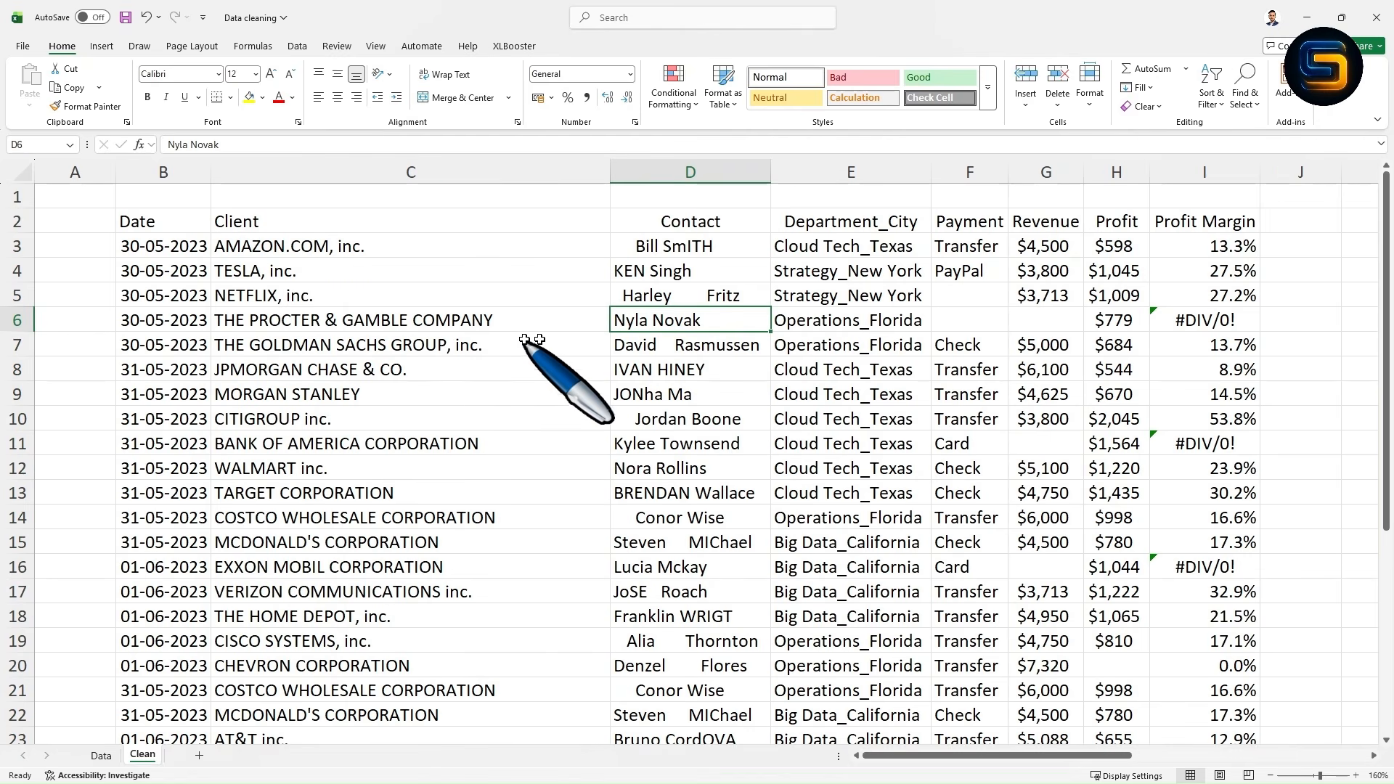
Step: Insert an empty column before Contact and copy the Client header into its cell D2
left_click(666, 170)
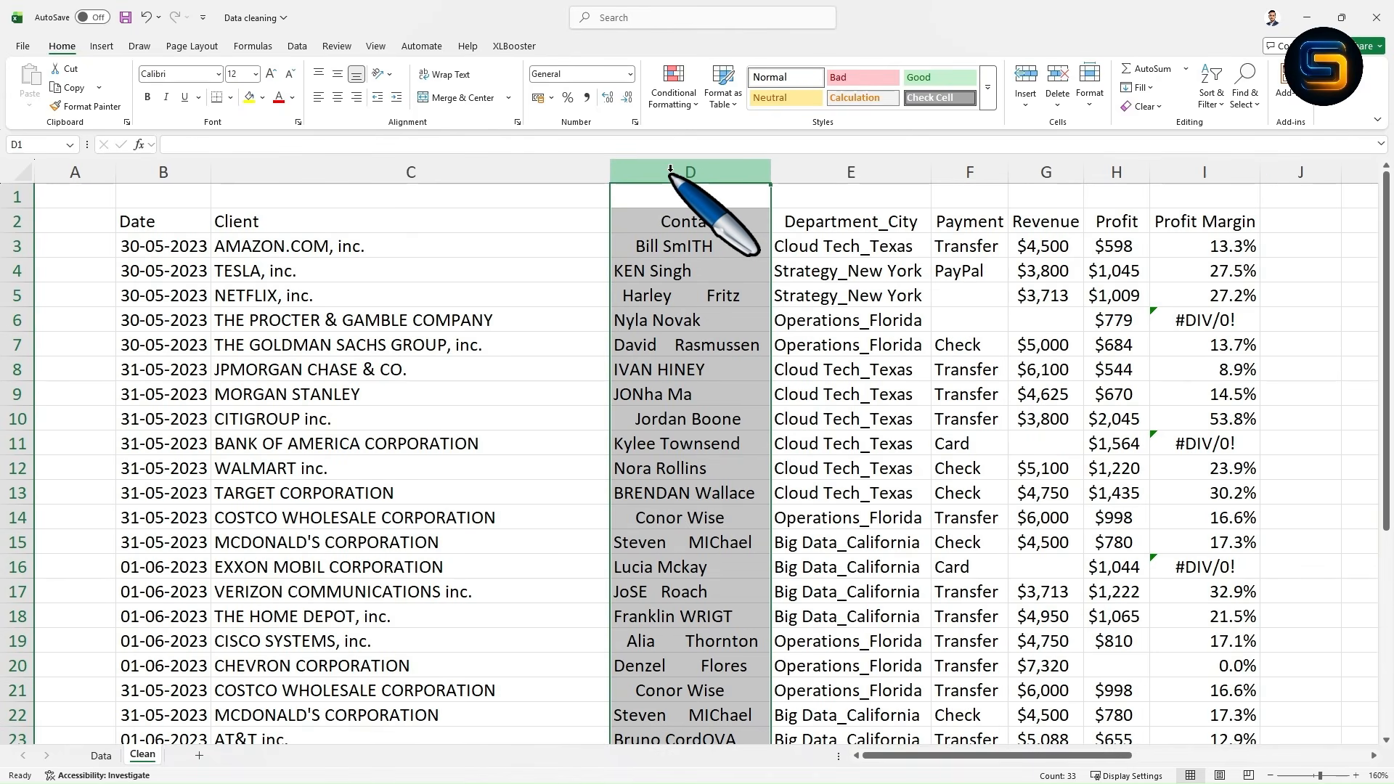
key("ctrl+shift+plus")
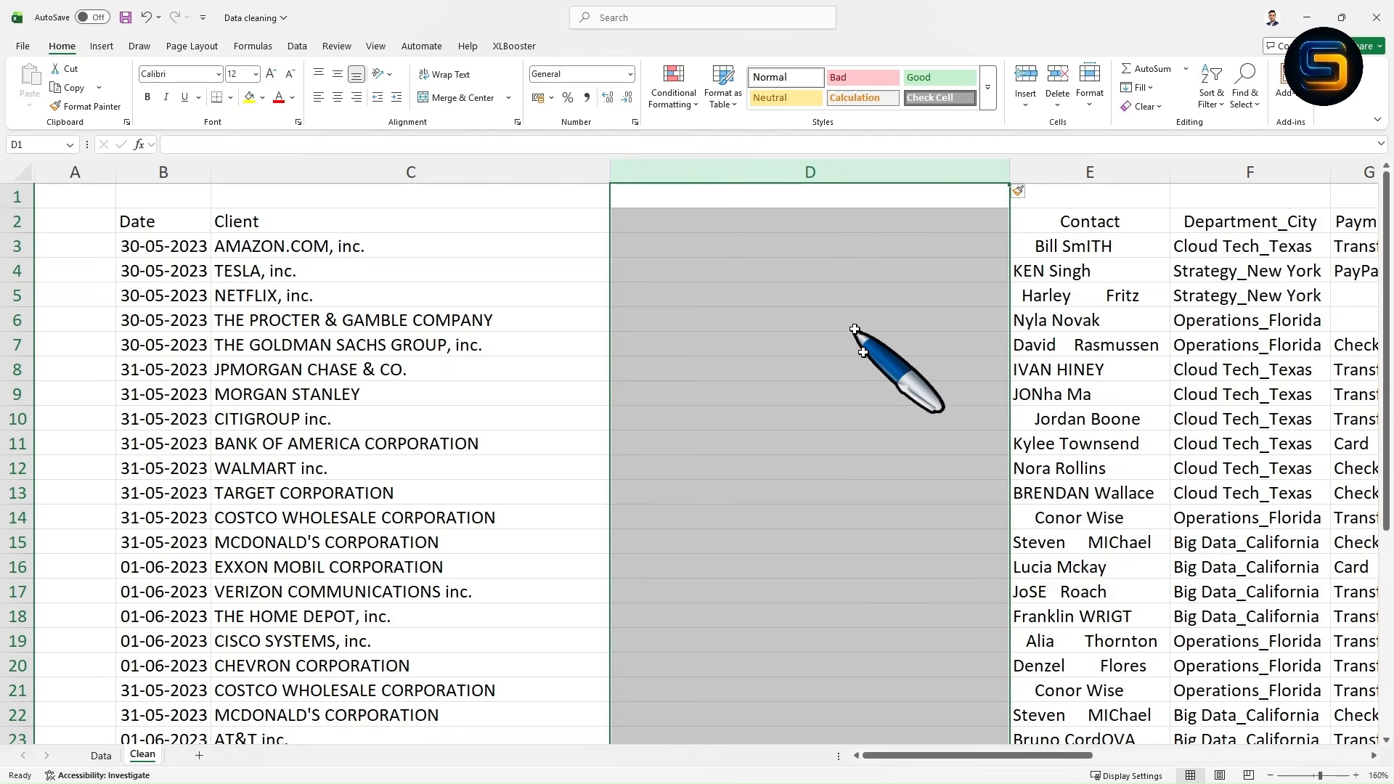
left_click(676, 227)
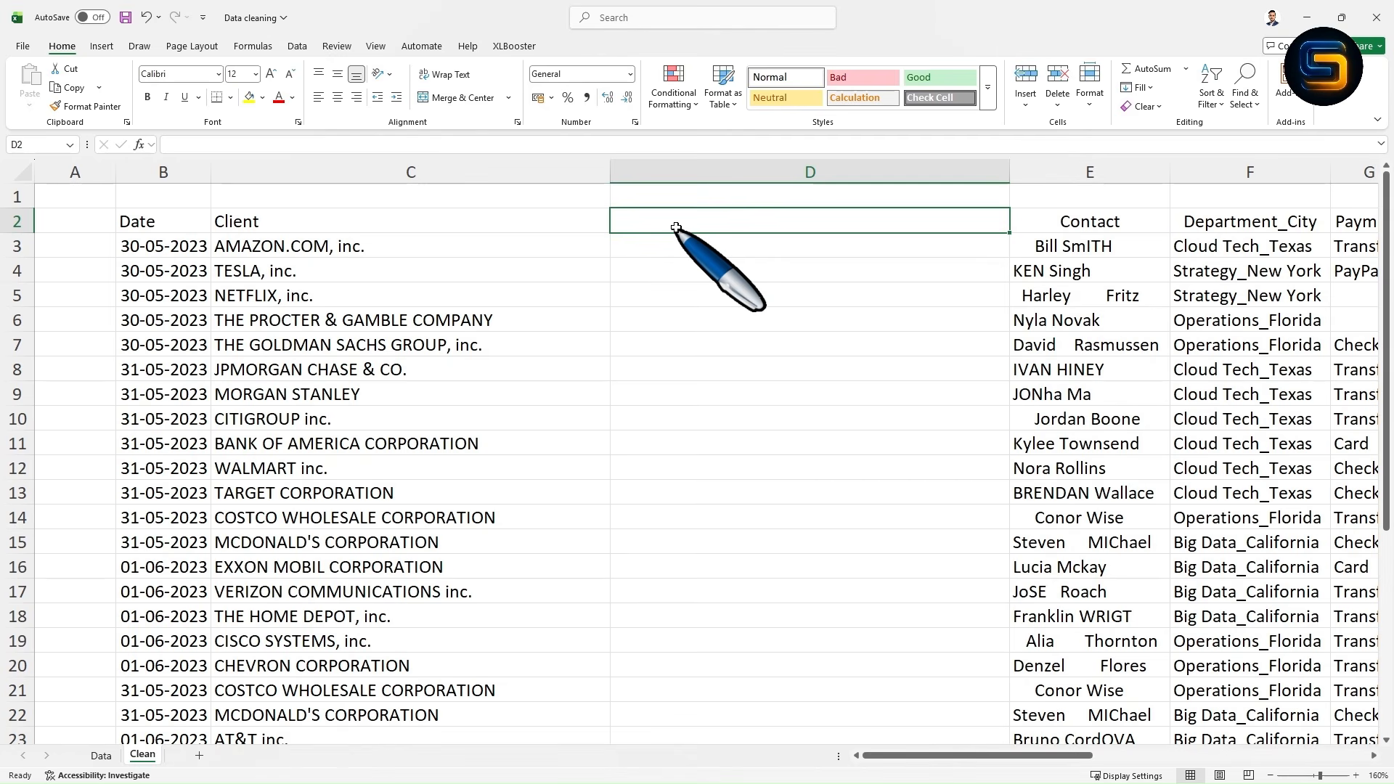
left_click(501, 227)
key("ctrl+c")
left_click(665, 225)
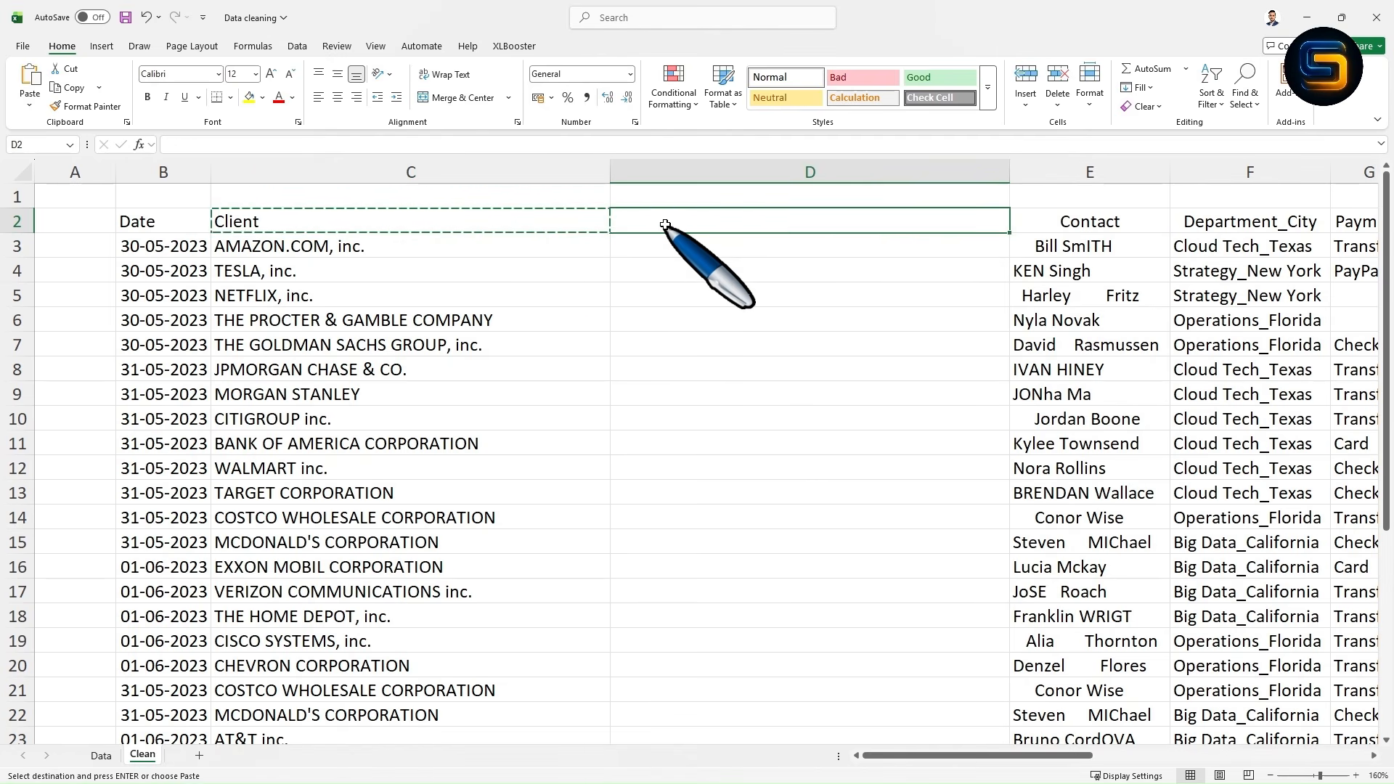
key("ctrl")
left_click(668, 246)
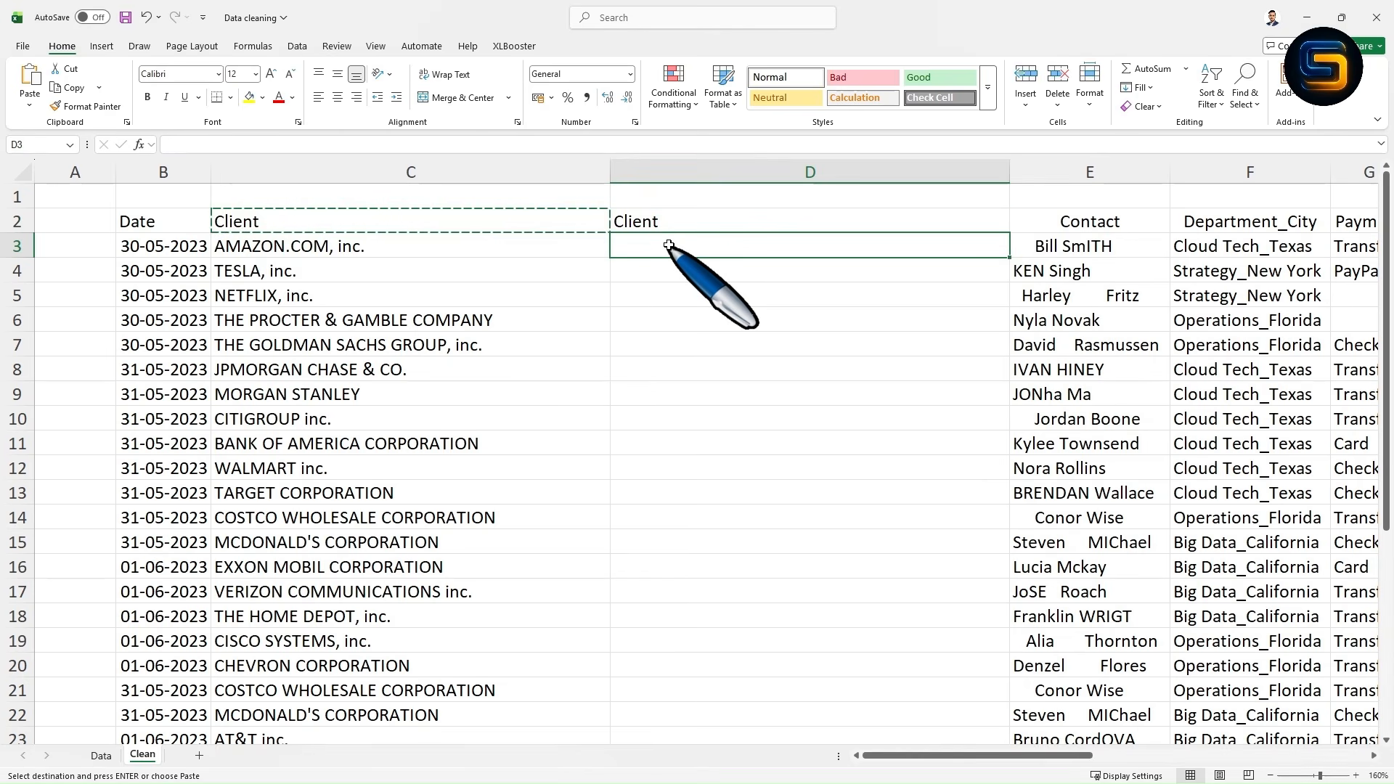
key("Escape")
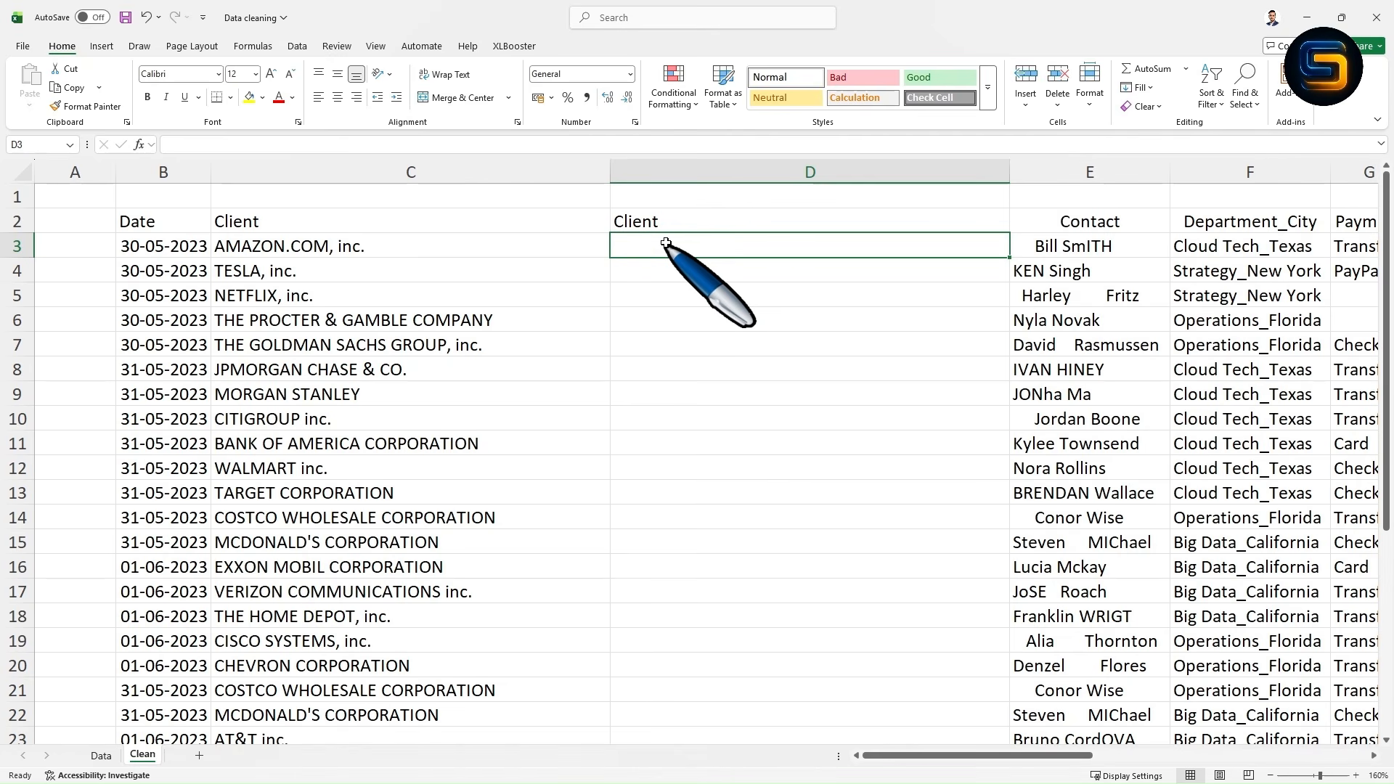
Step: Enter =UPPER(C3) in D3 and fill the formula down the new Client column to the end of the table
type("=upp")
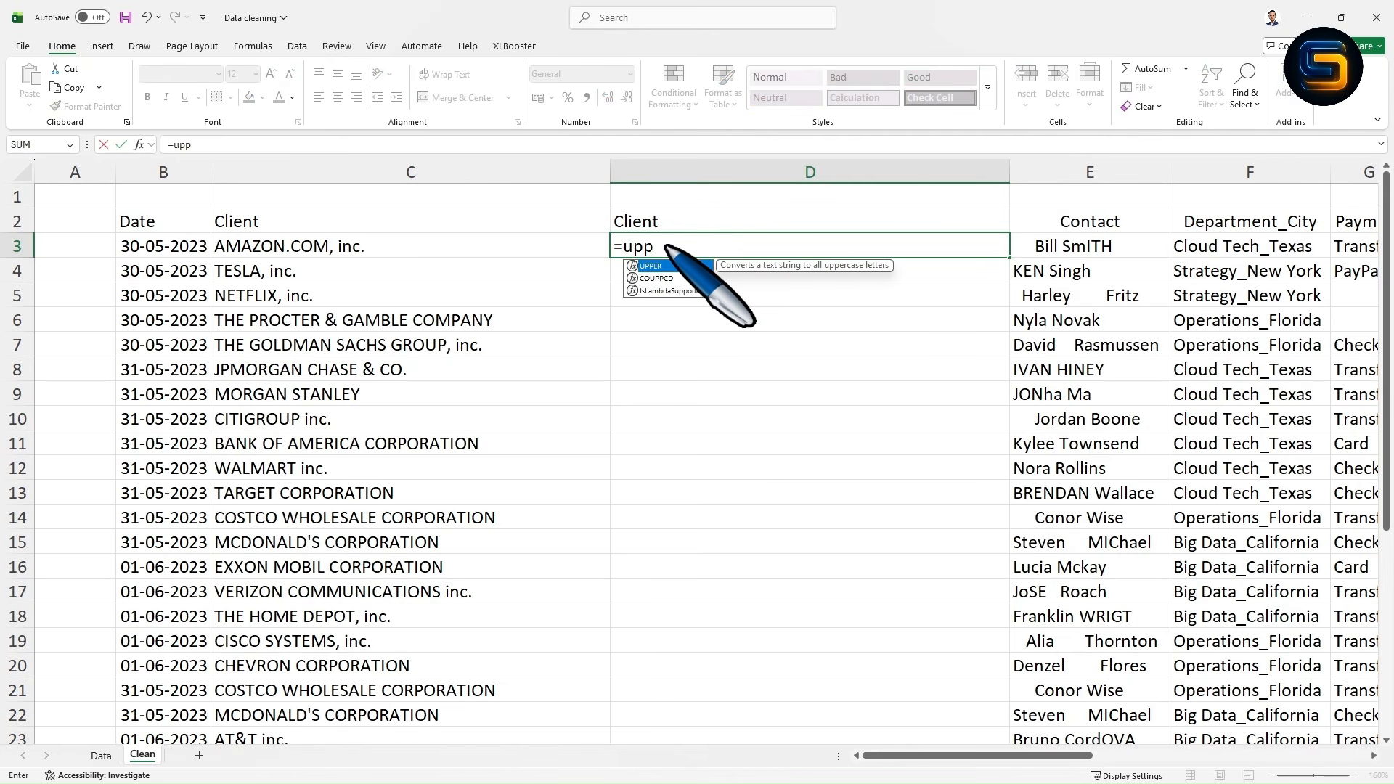
type("e")
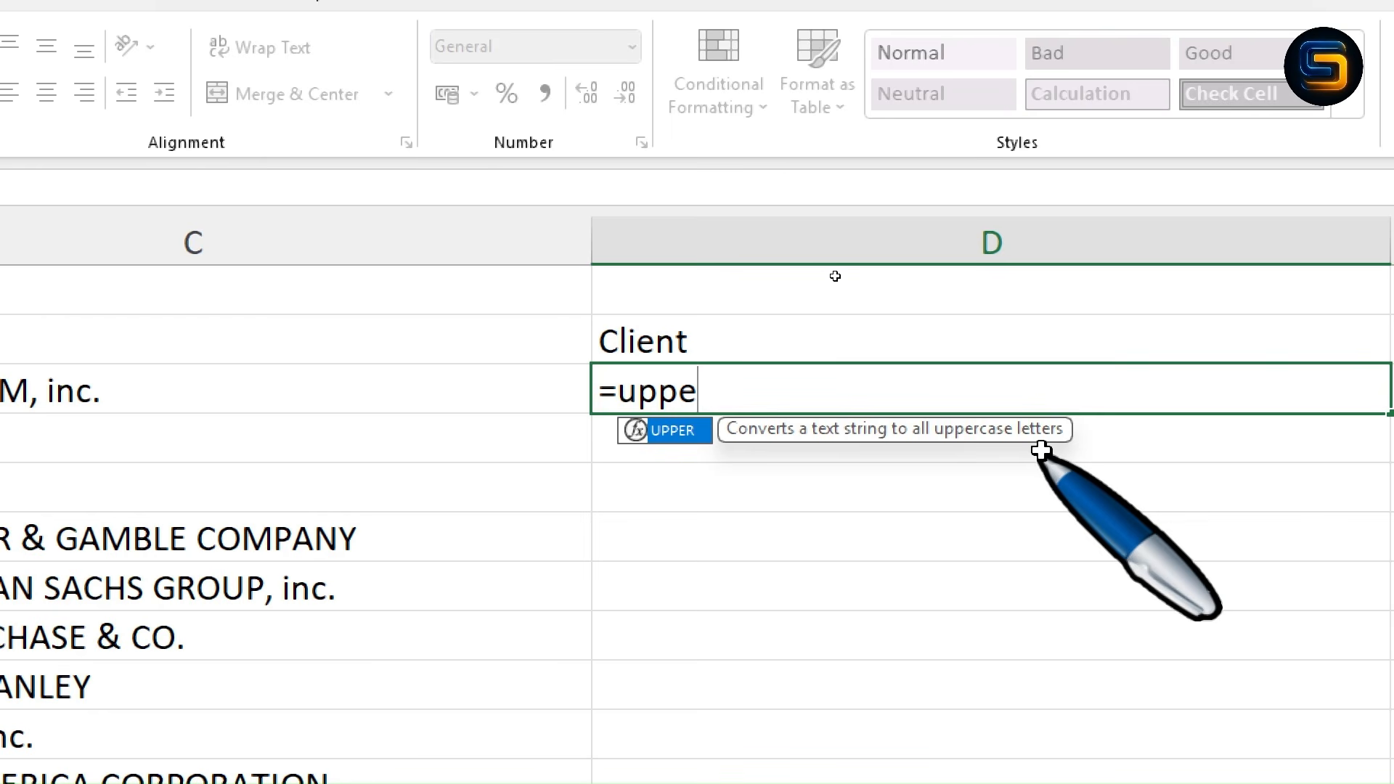
key("Tab")
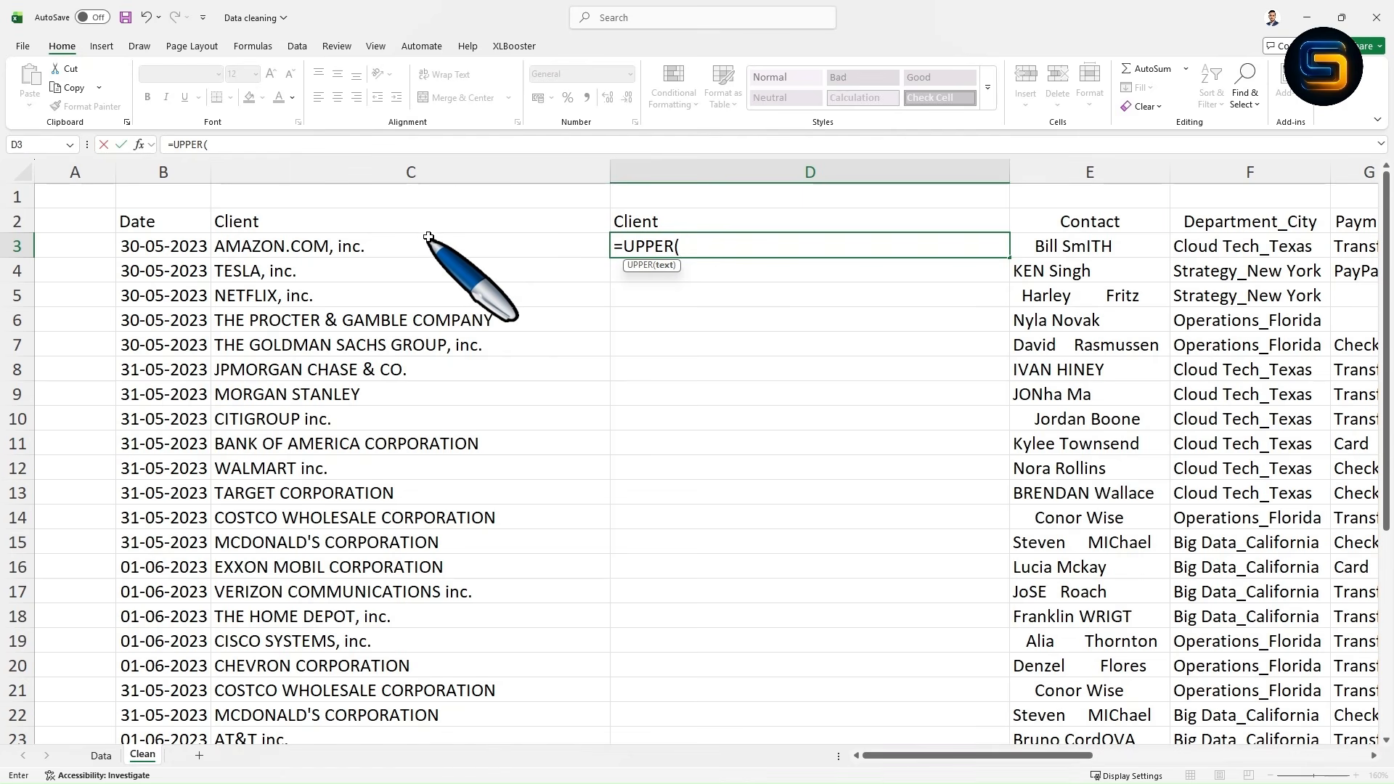
left_click(403, 248)
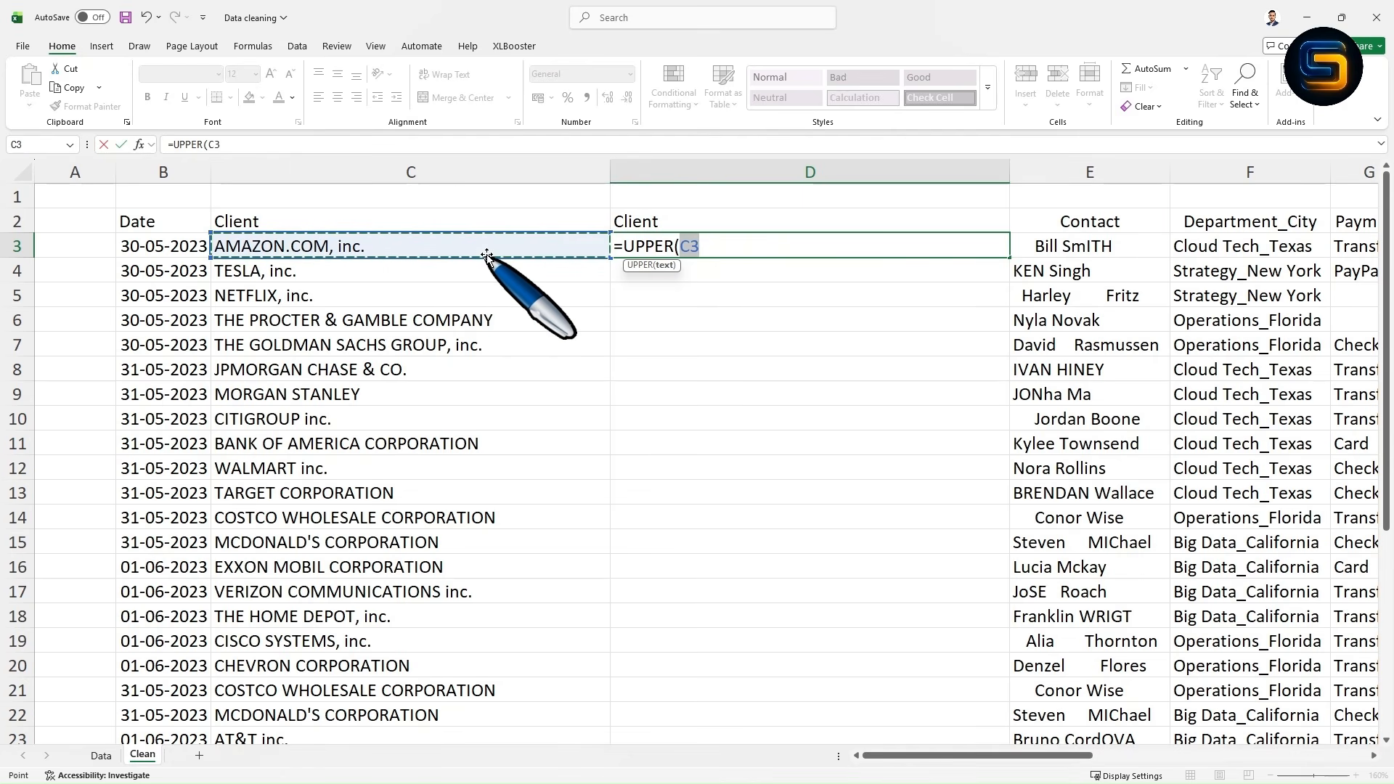
key("Return")
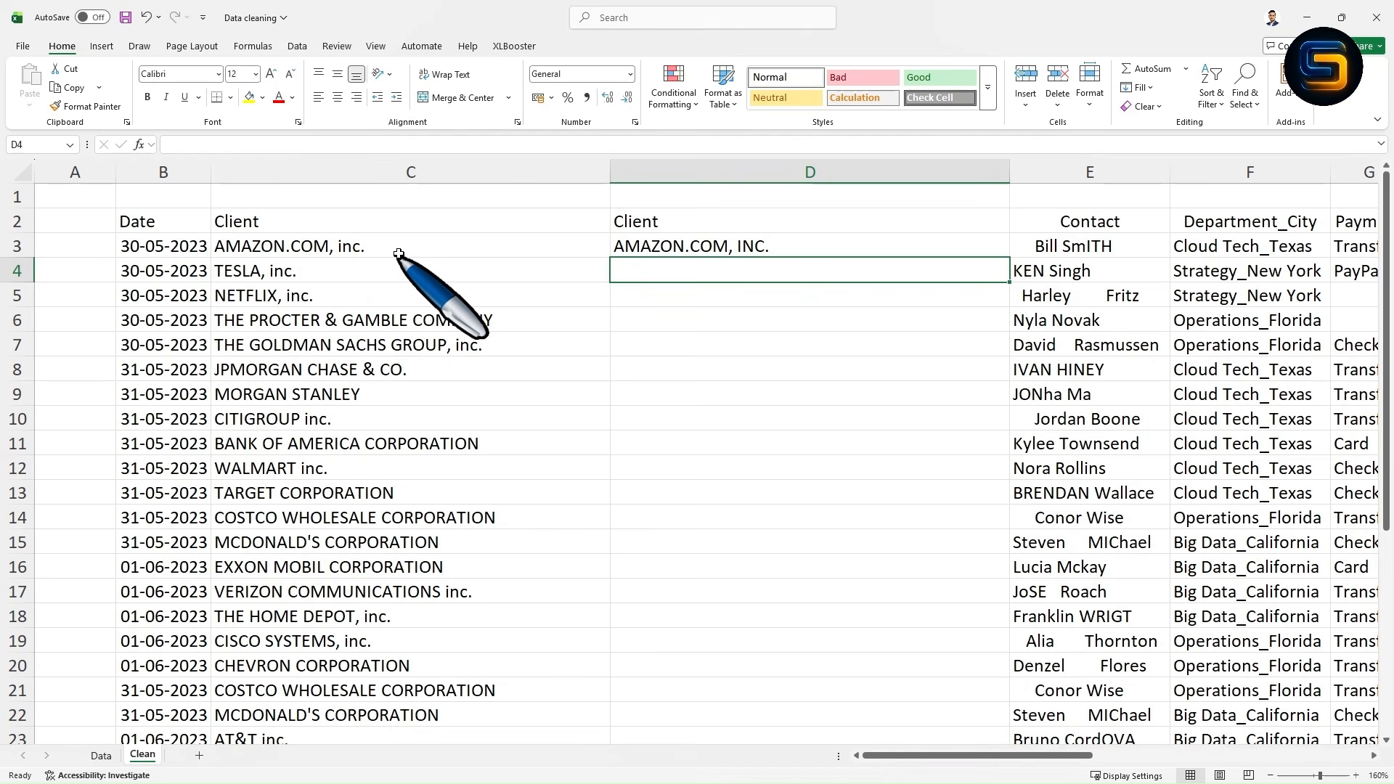
left_click(762, 248)
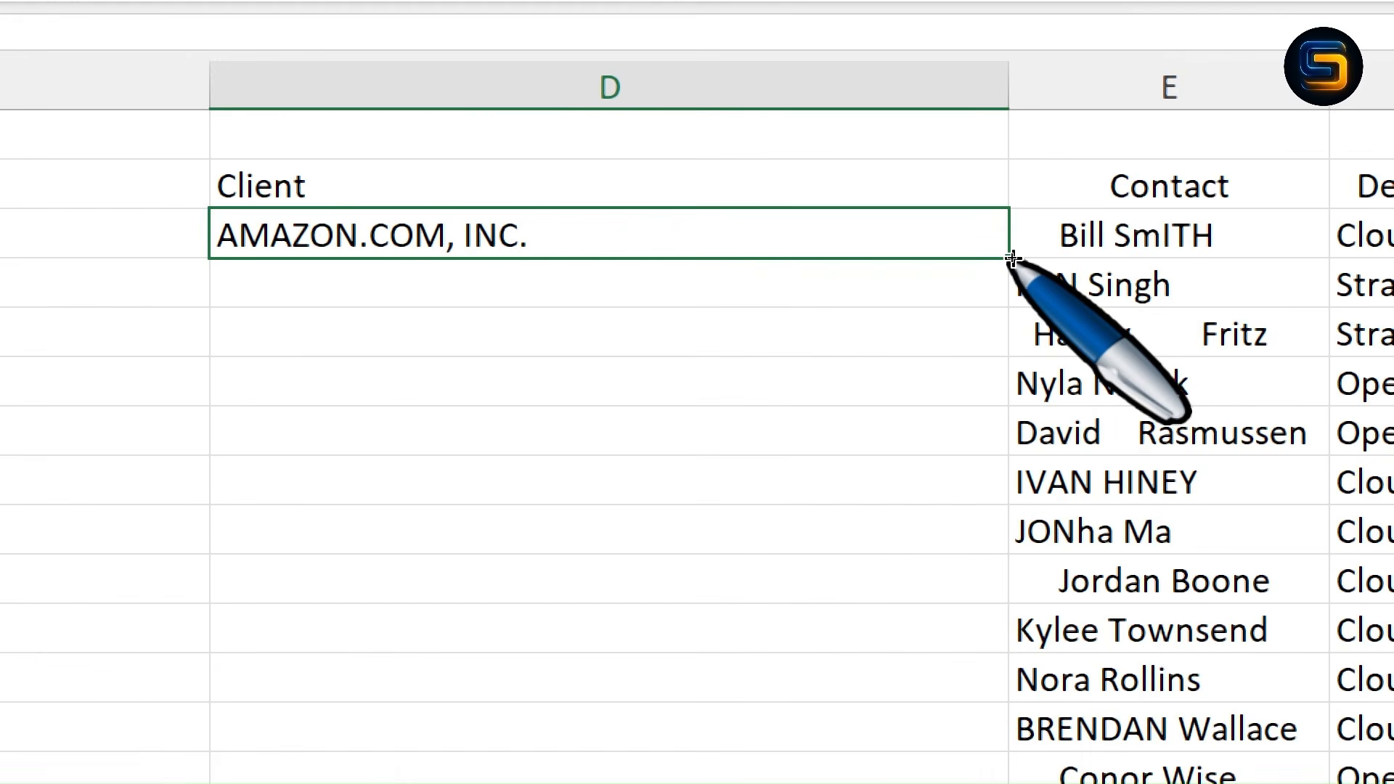
double_click(1013, 259)
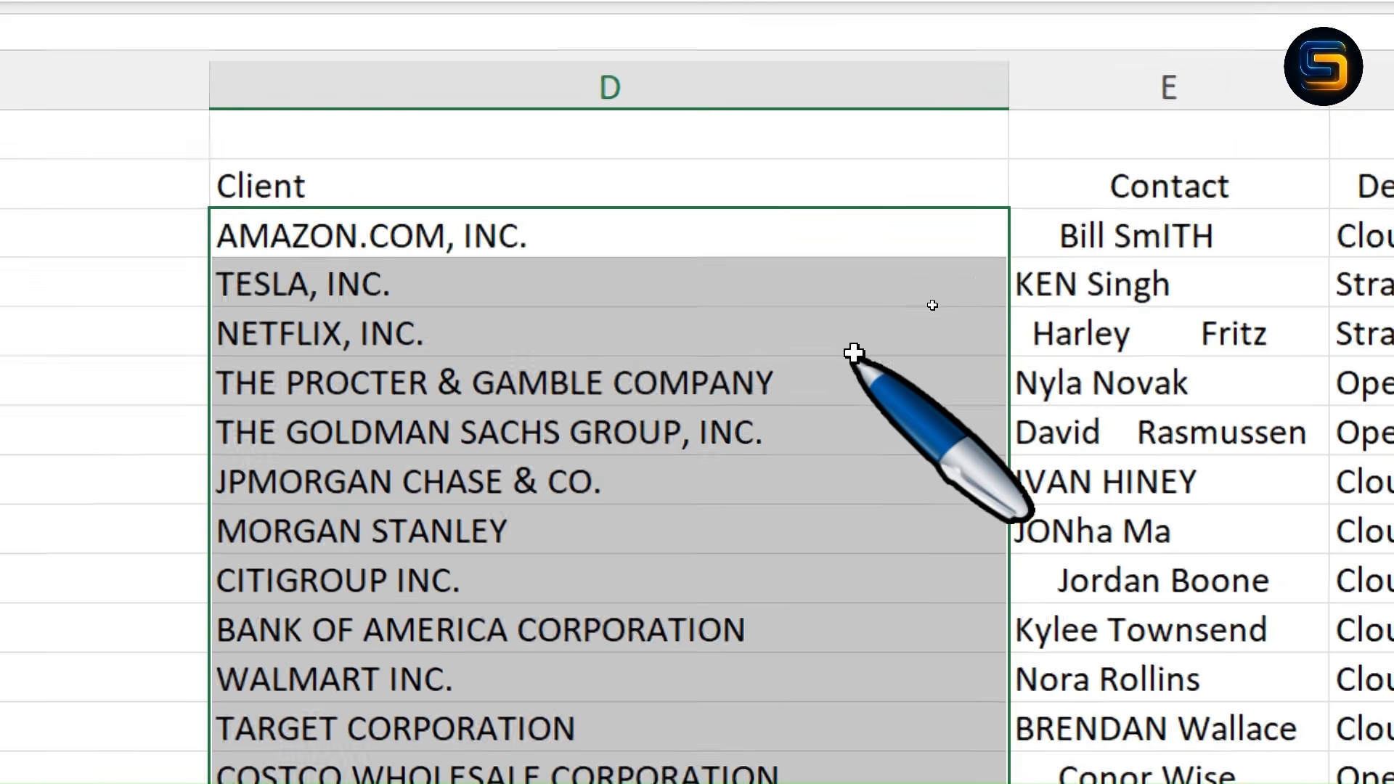
Step: Select the new Client column from its header down and compare its names with the original Client column
left_click(407, 187)
key("ctrl+shift+Down")
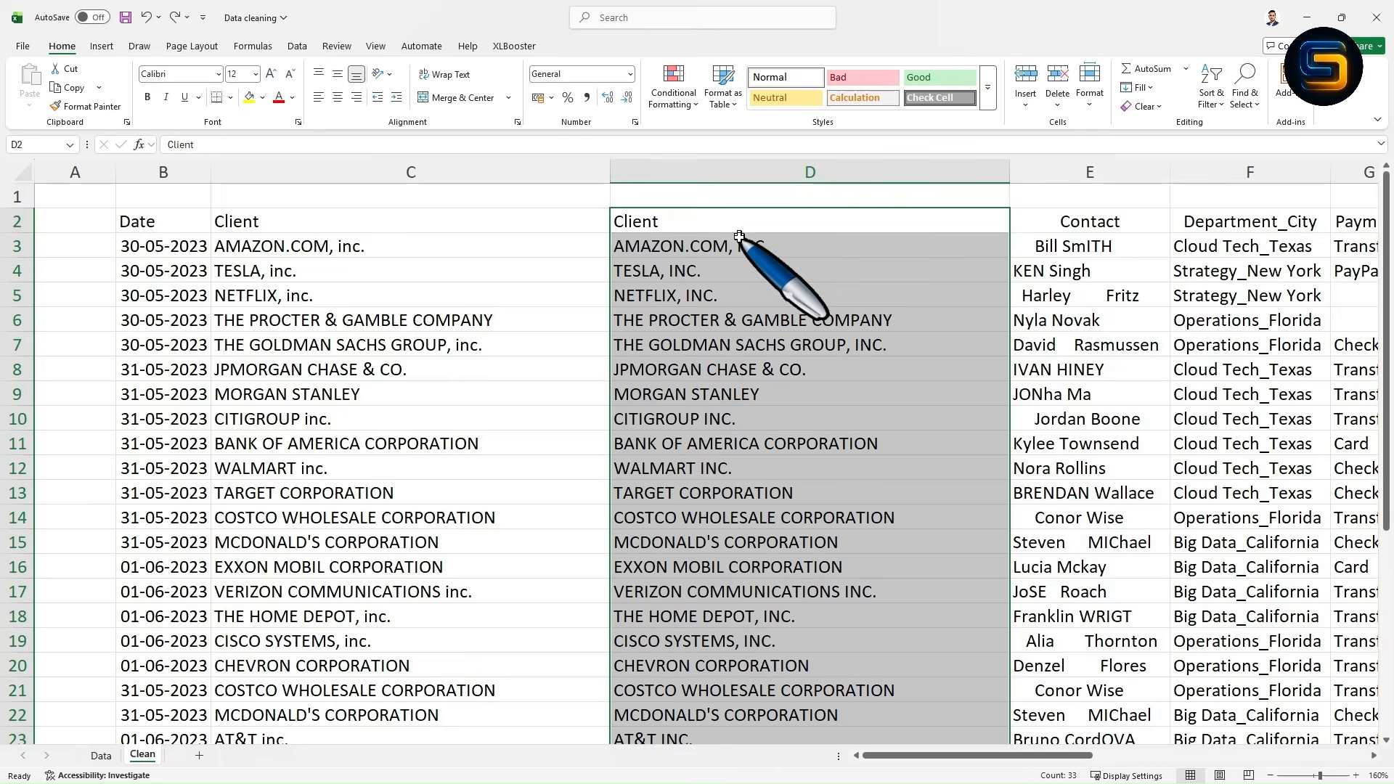
scroll(739, 236, "down", 10)
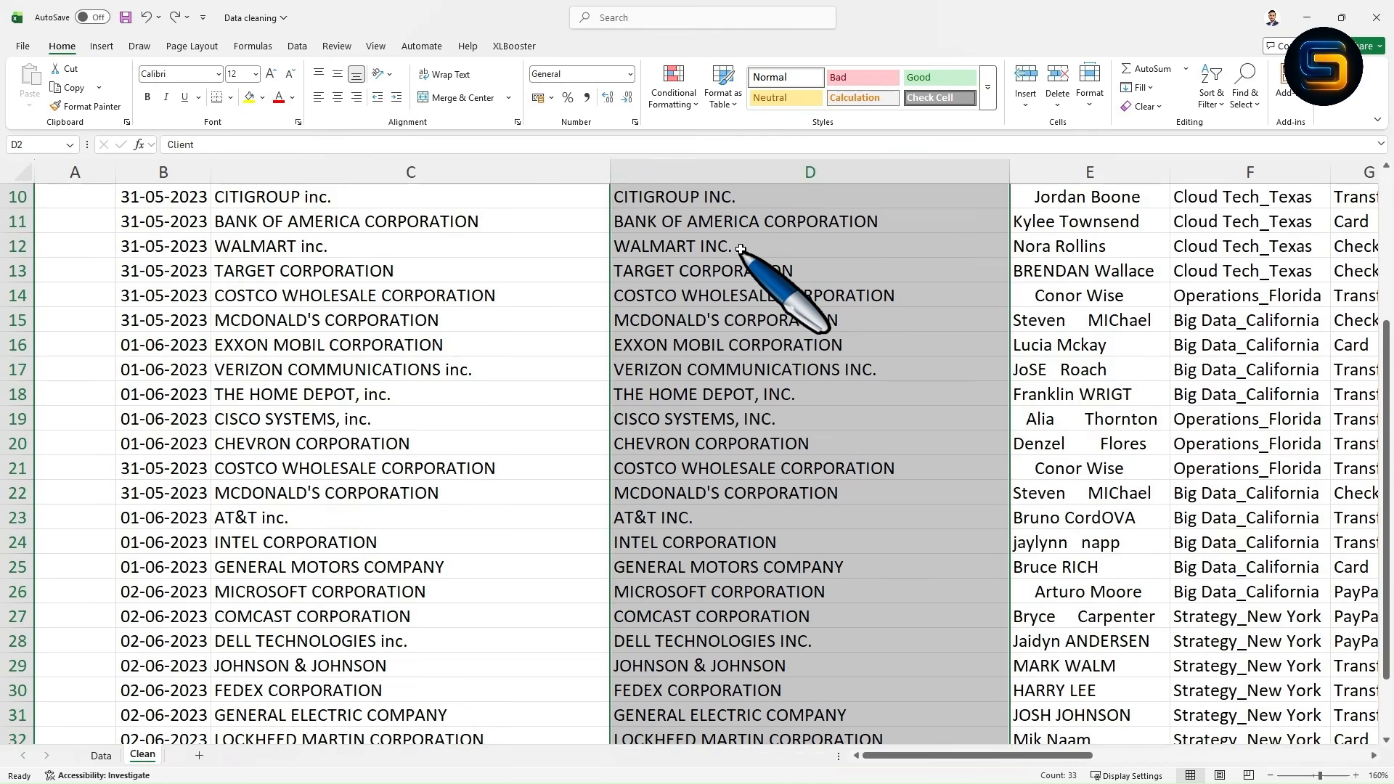
scroll(739, 261, "up", 3)
scroll(739, 261, "up", 7)
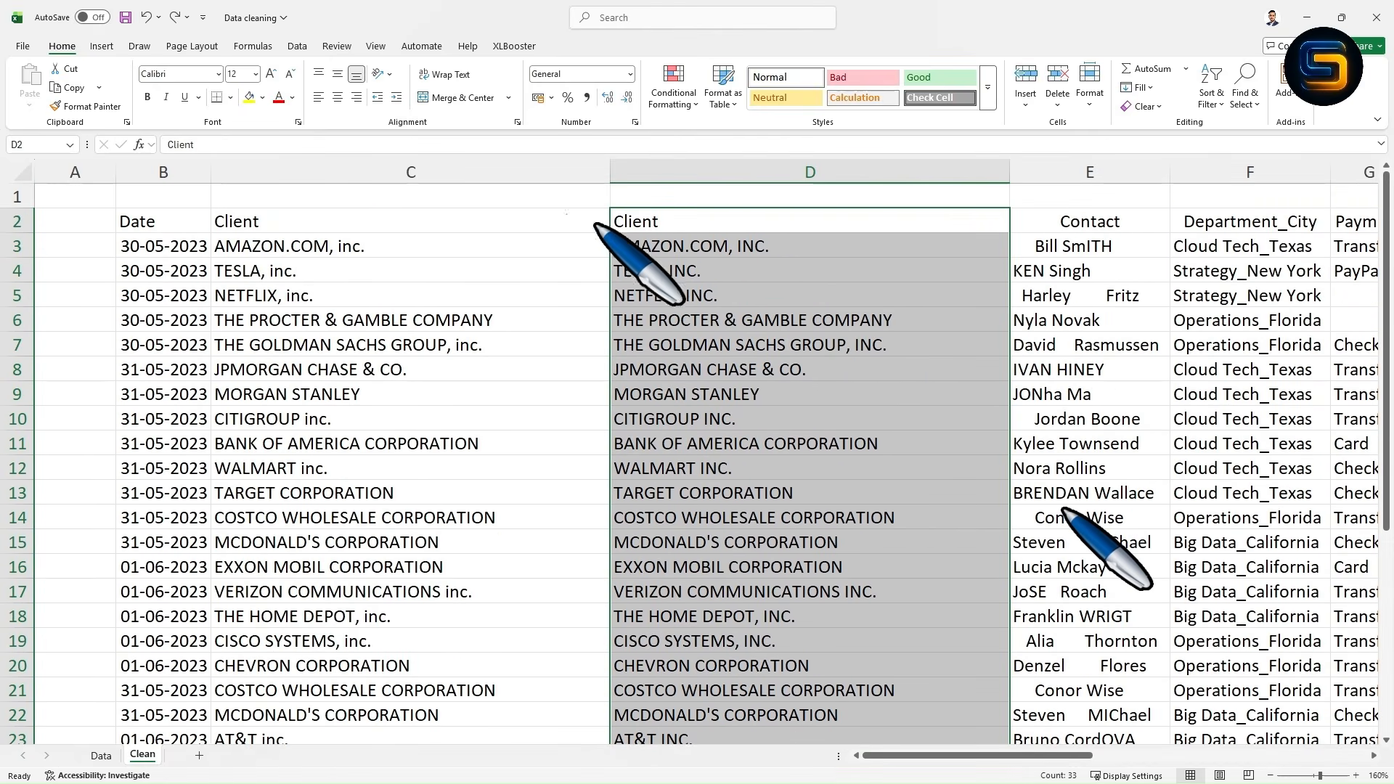
mouse_move(353, 175)
left_mouse_down()
mouse_move(399, 207)
mouse_move(366, 209)
left_mouse_up()
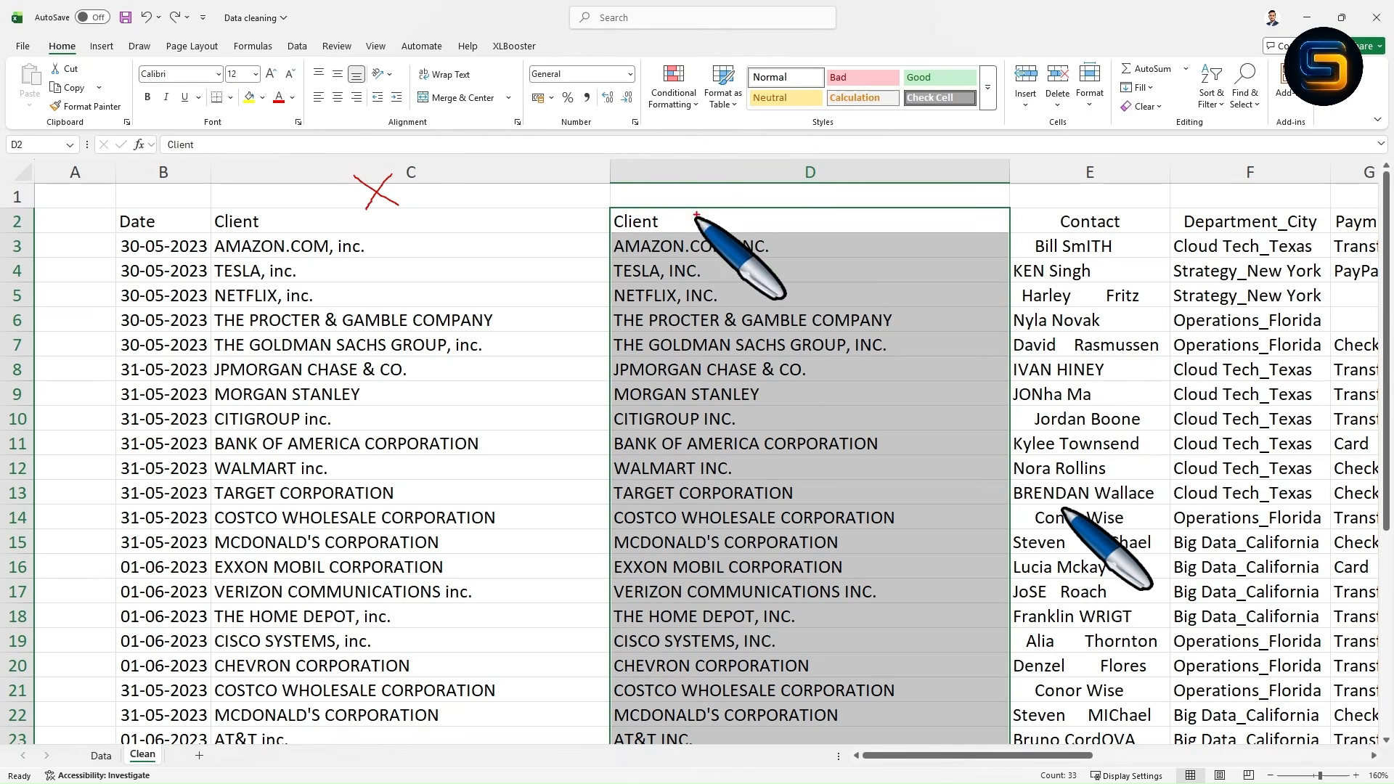
mouse_move(695, 216)
left_mouse_down()
mouse_move(614, 164)
mouse_move(506, 198)
left_mouse_up()
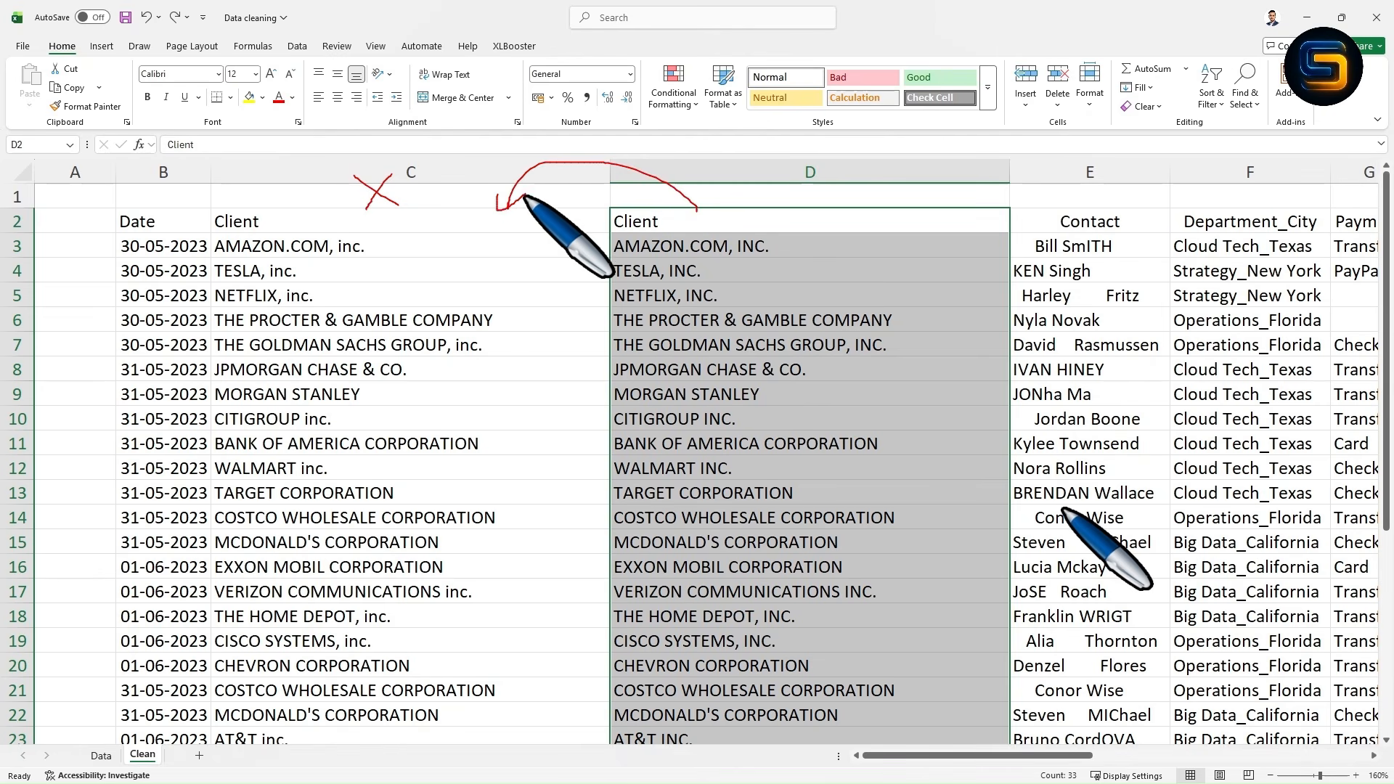
key("Escape")
left_click(710, 289)
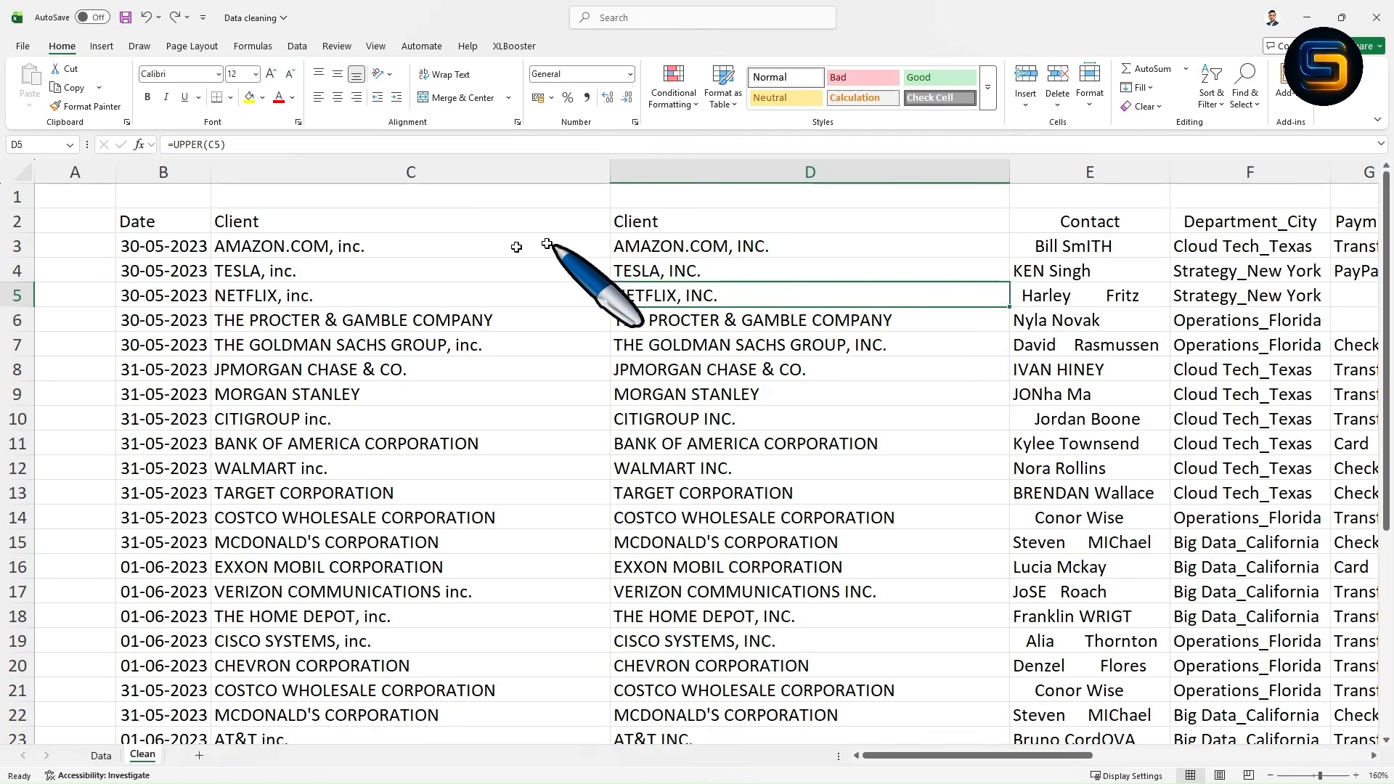
Step: Try deleting the original Client column C, and undo the deletion
left_click(422, 166)
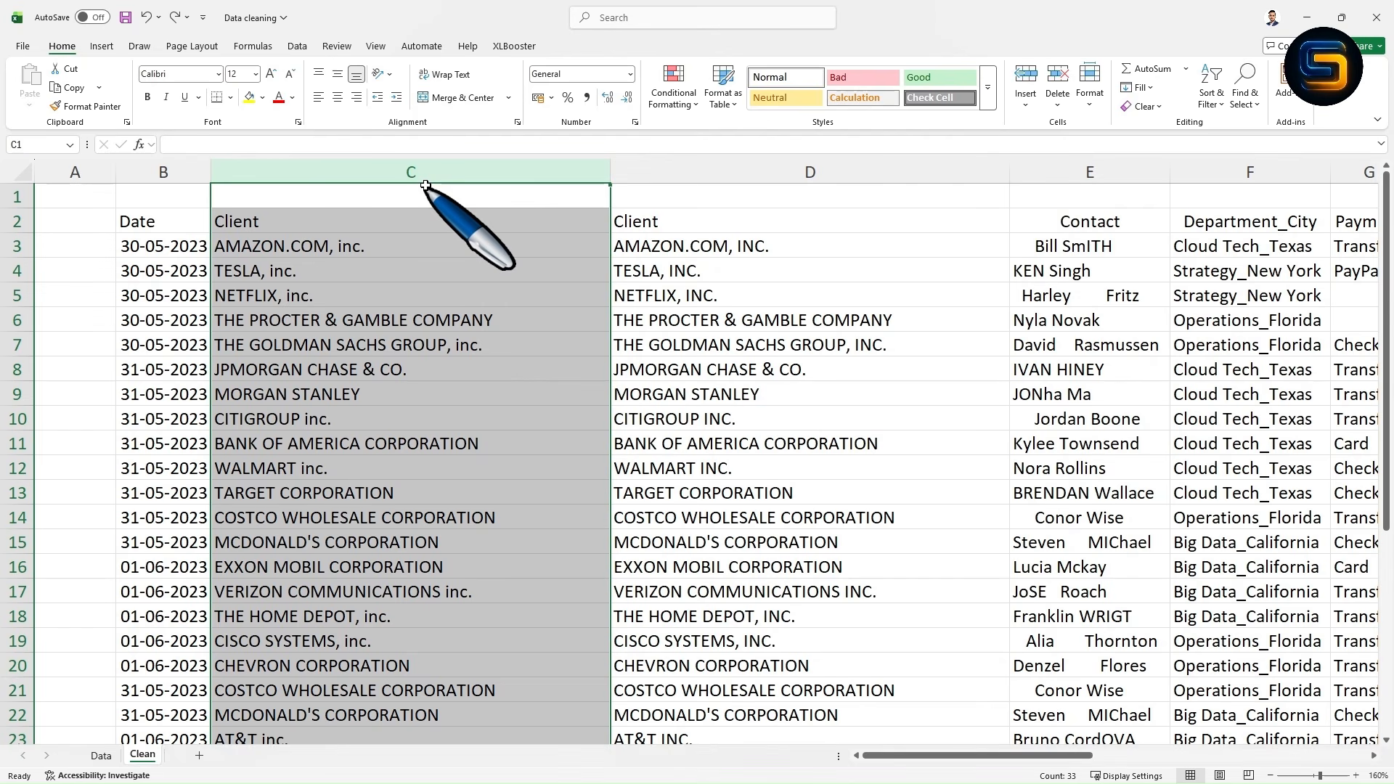
key("ctrl+minus")
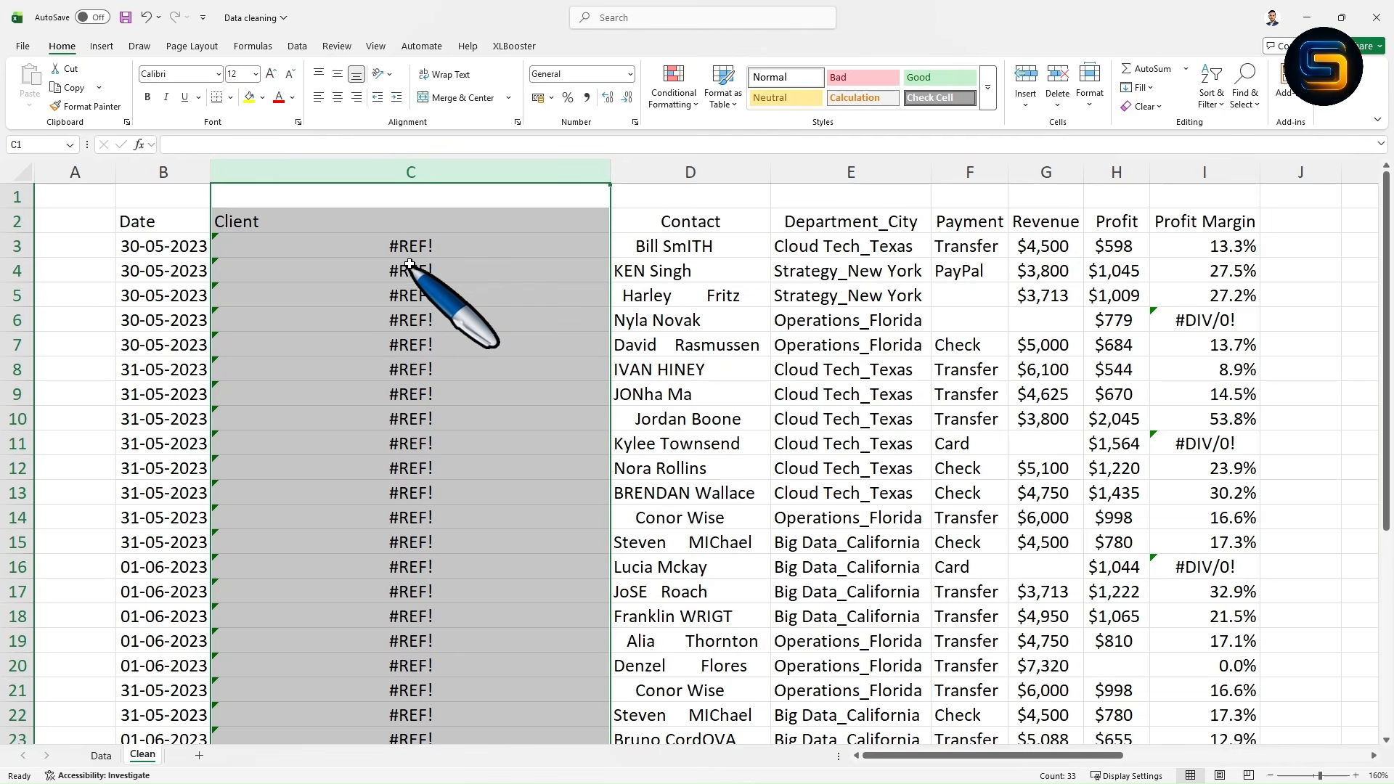
key("ctrl+z")
Step: Inspect the formulas behind the uppercase client names in column D and their dependence on column C
left_click(674, 245)
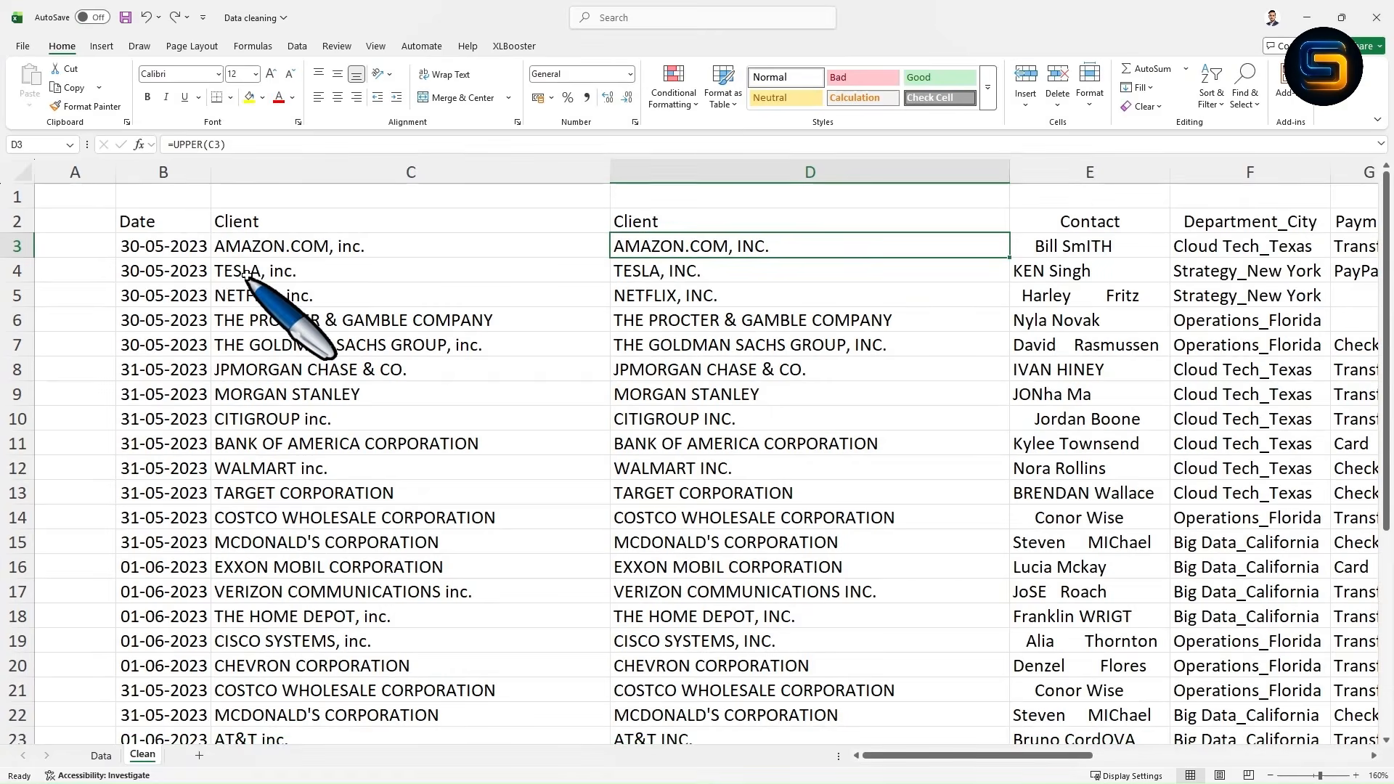
left_click(1256, 412)
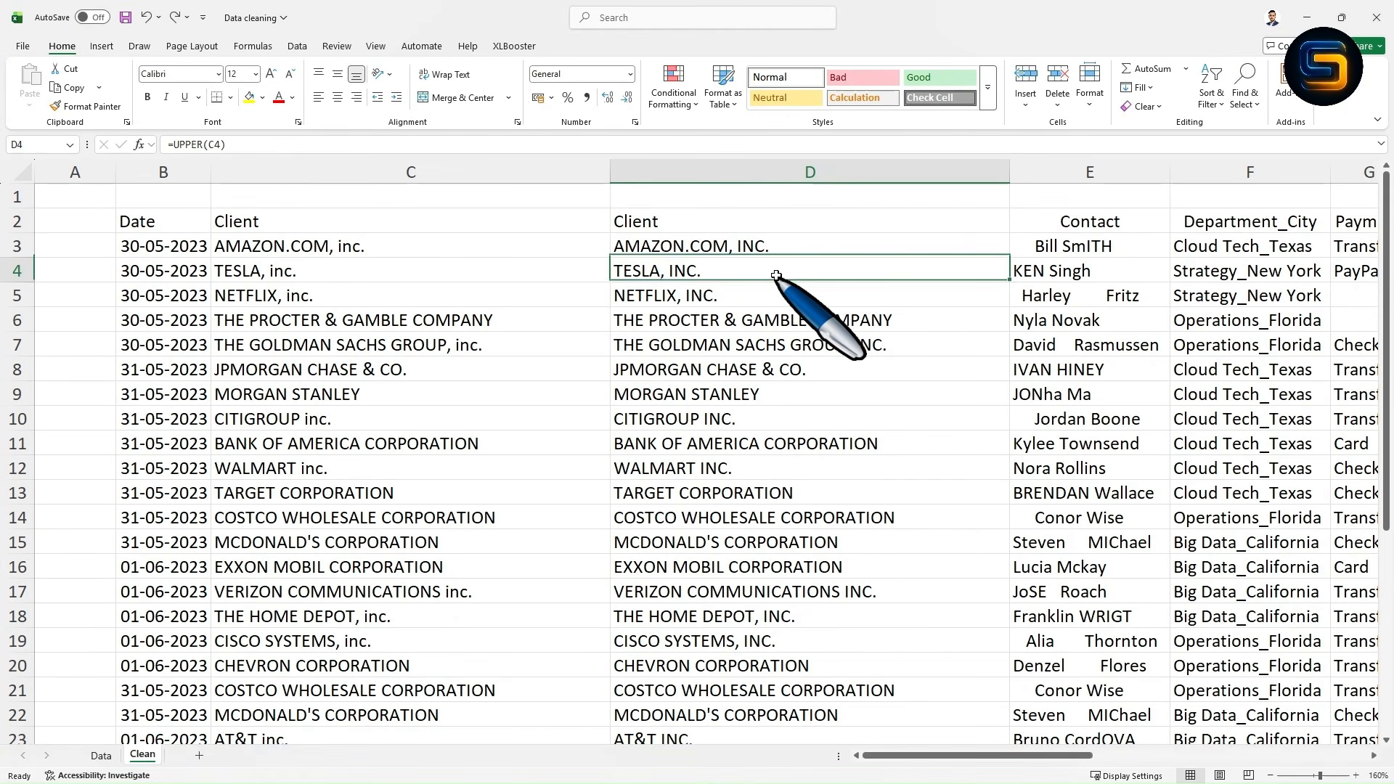
left_click_drag(761, 247, 794, 733)
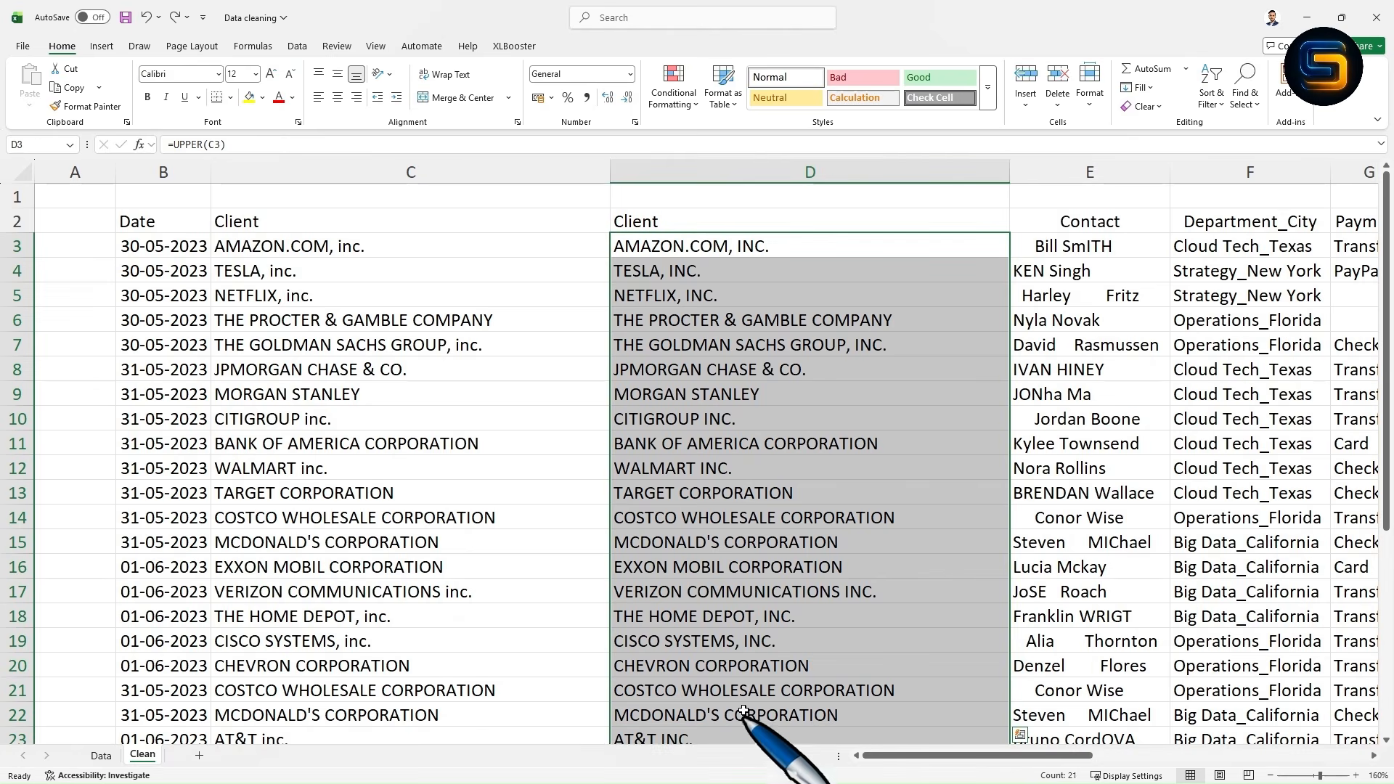
scroll(762, 638, "down", 2)
scroll(759, 637, "up", 2)
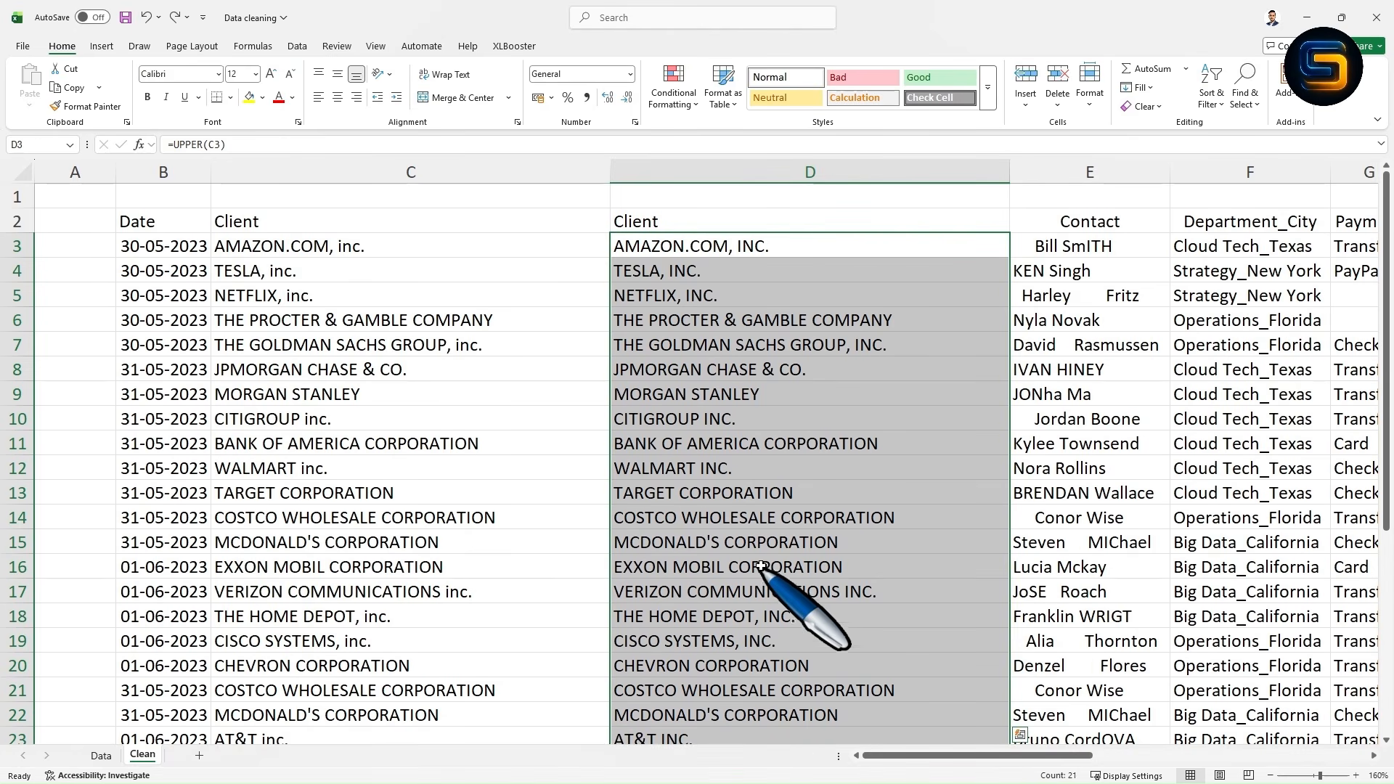
Step: Copy the uppercase client names from D3 down to D34 and paste them in place as values only
left_click(778, 247)
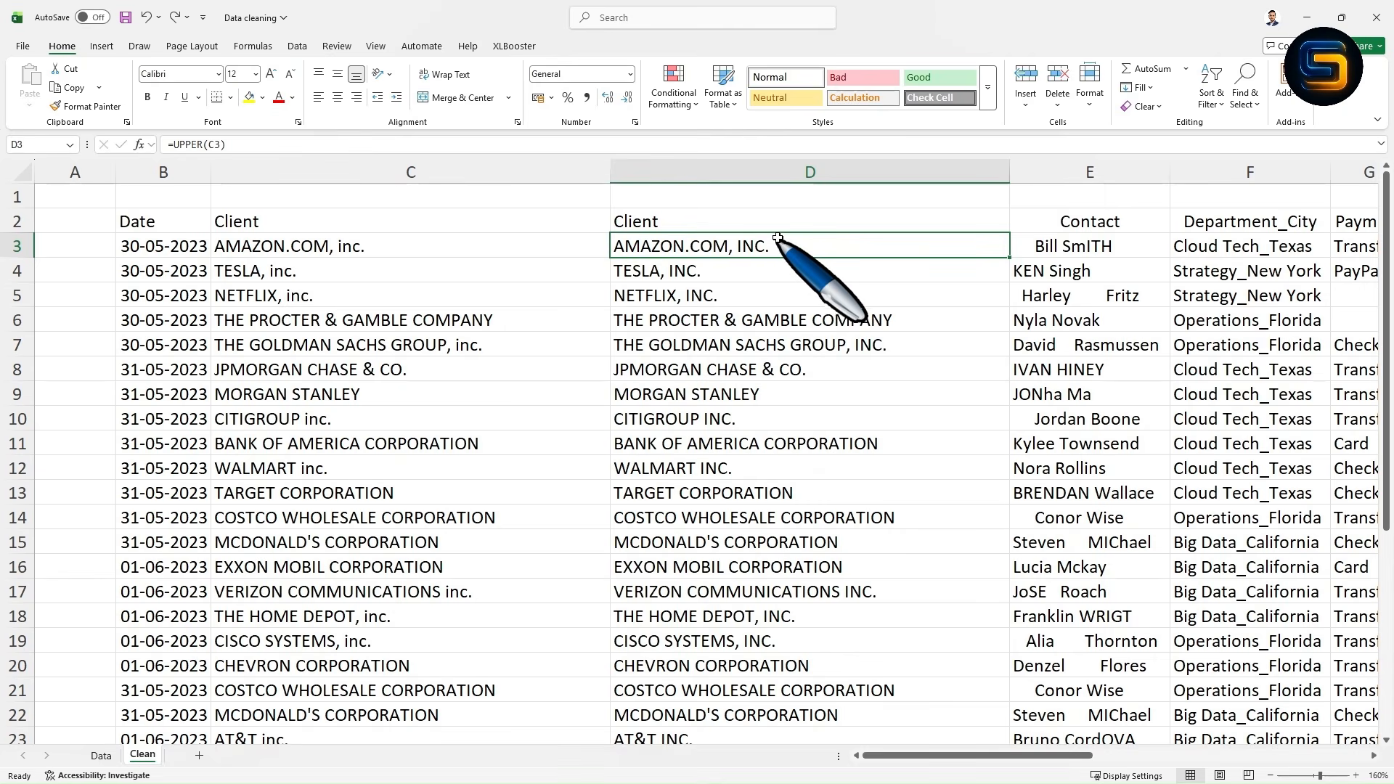
scroll(777, 238, "down", 9)
scroll(778, 320, "up", 9)
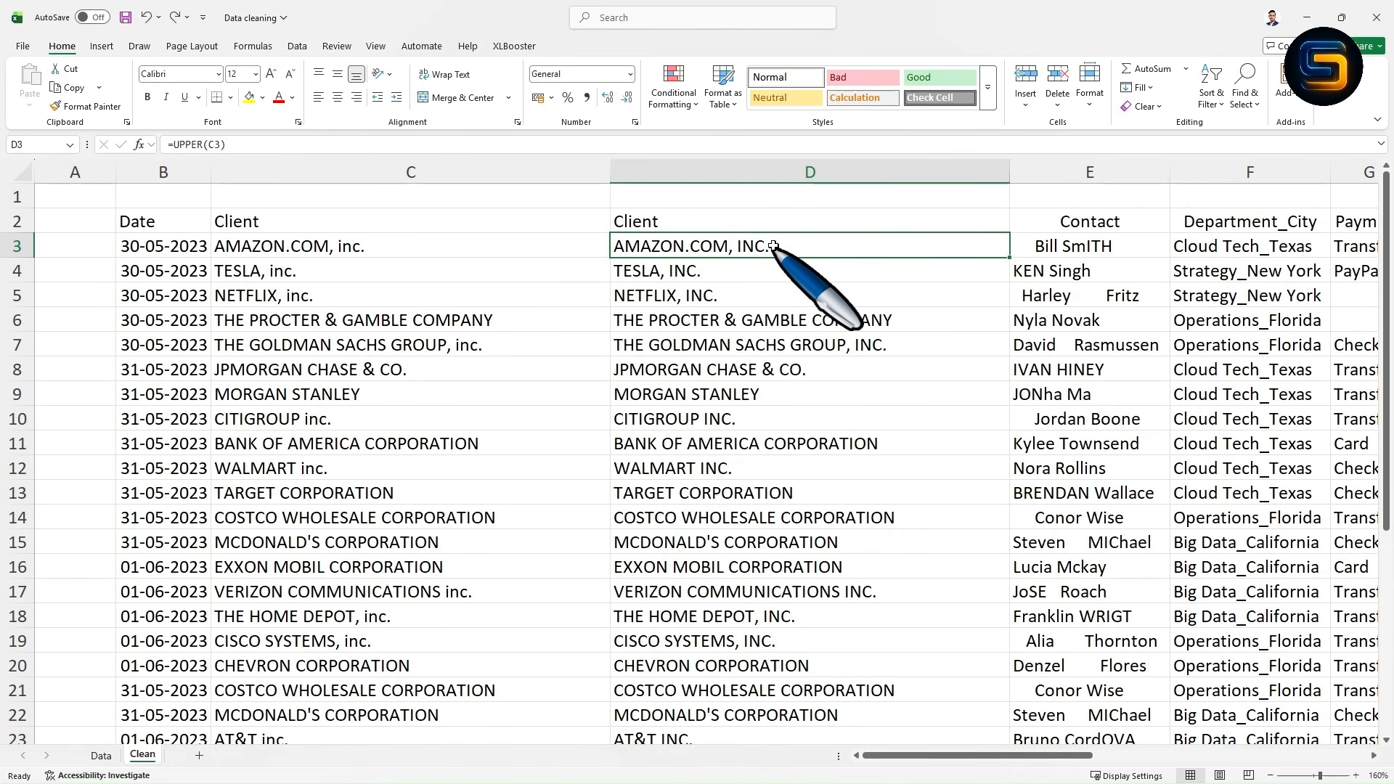
key("ctrl+shift+Down")
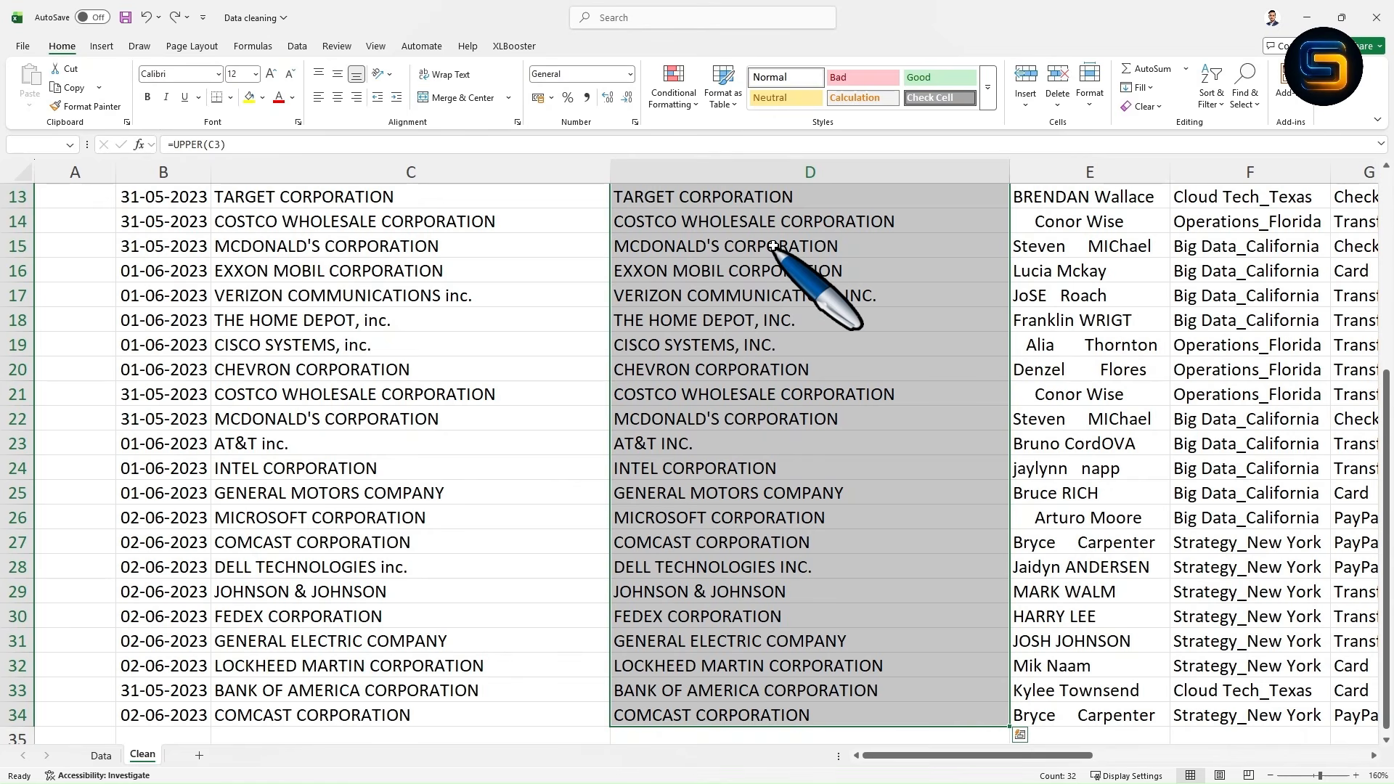
key("ctrl+c")
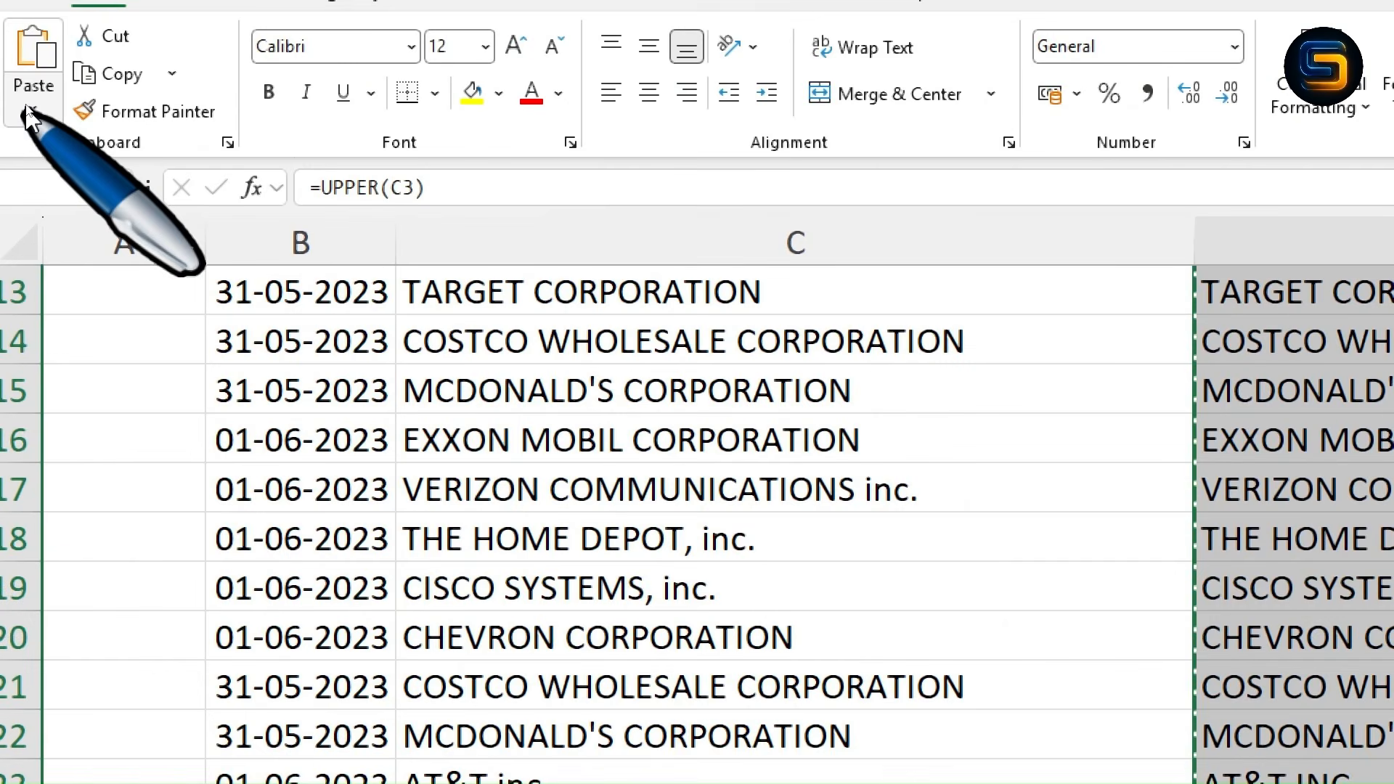
left_click(28, 109)
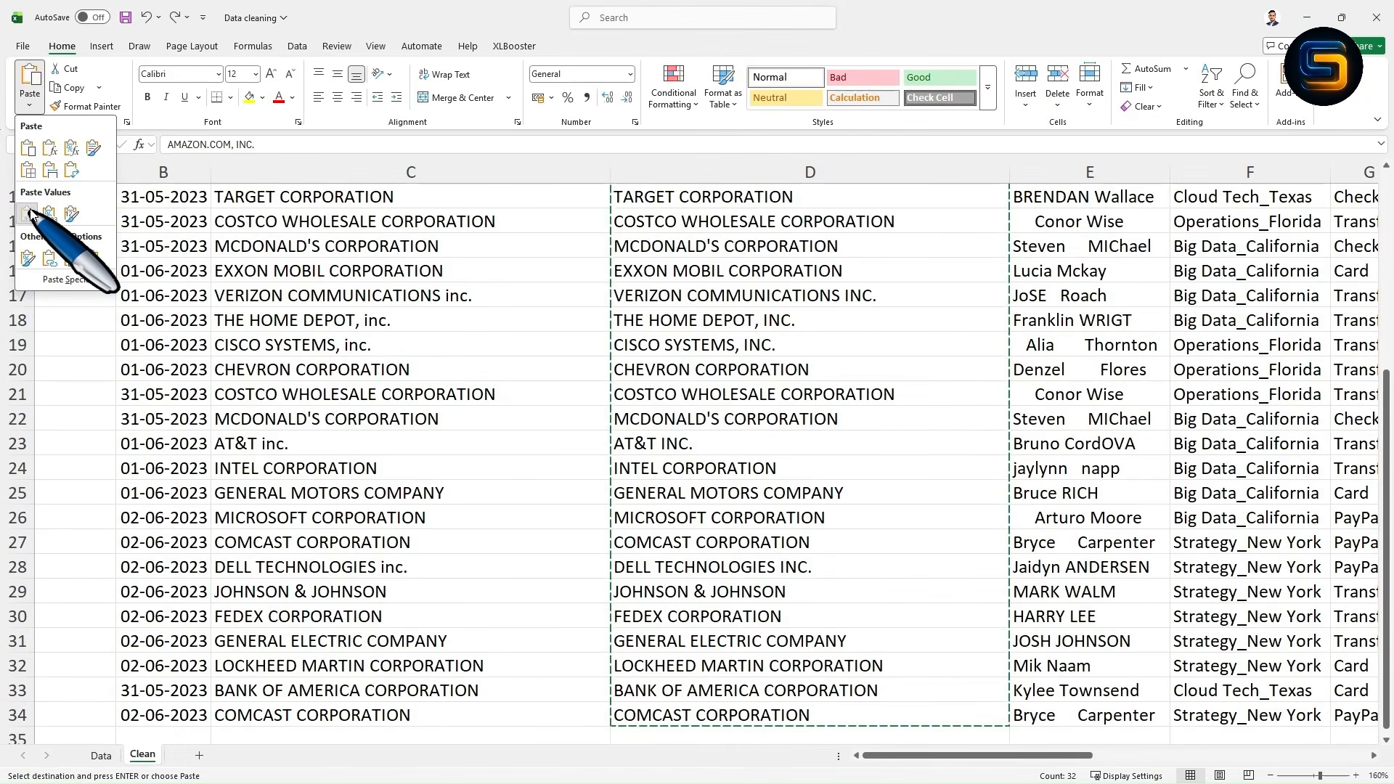
left_click(29, 213)
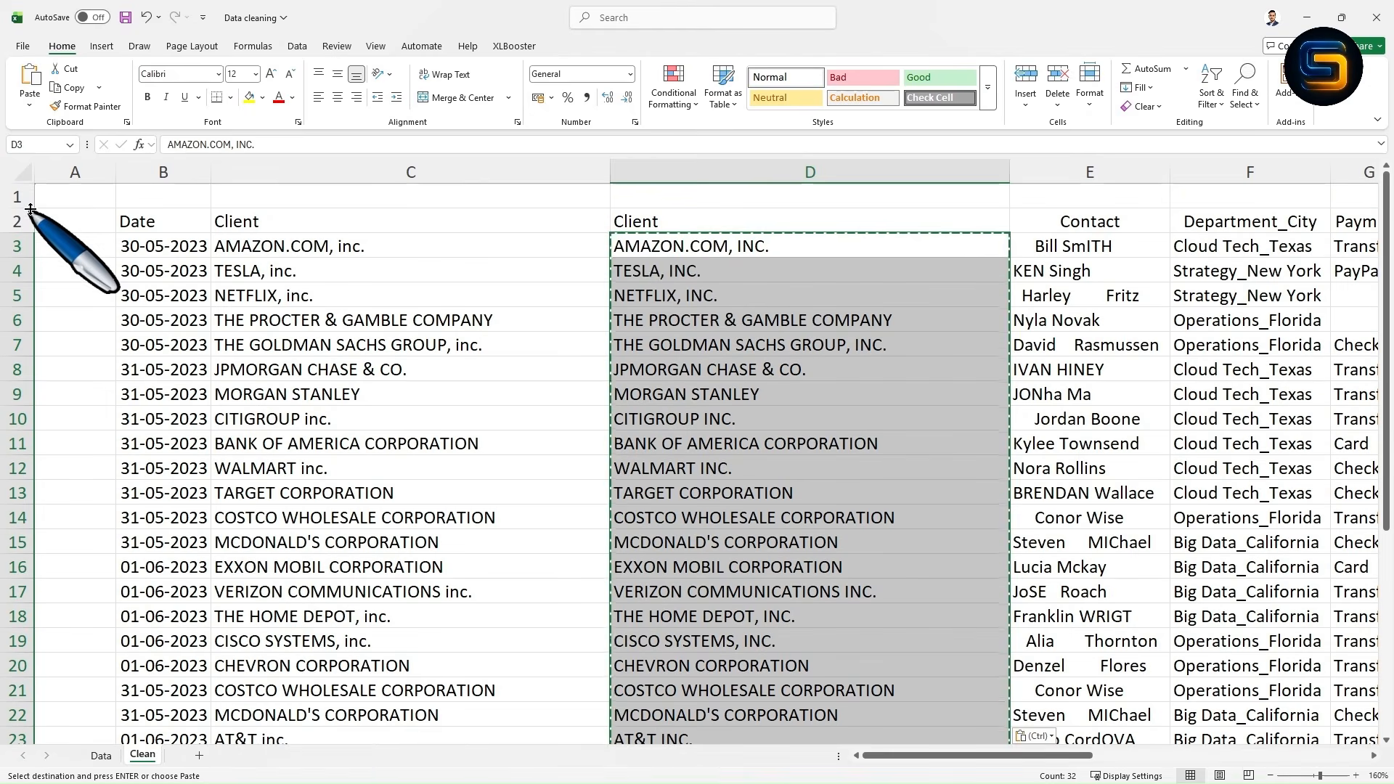
Step: Check cells D3 to D5 in the new Client column for plain text instead of formulas
left_click(682, 251)
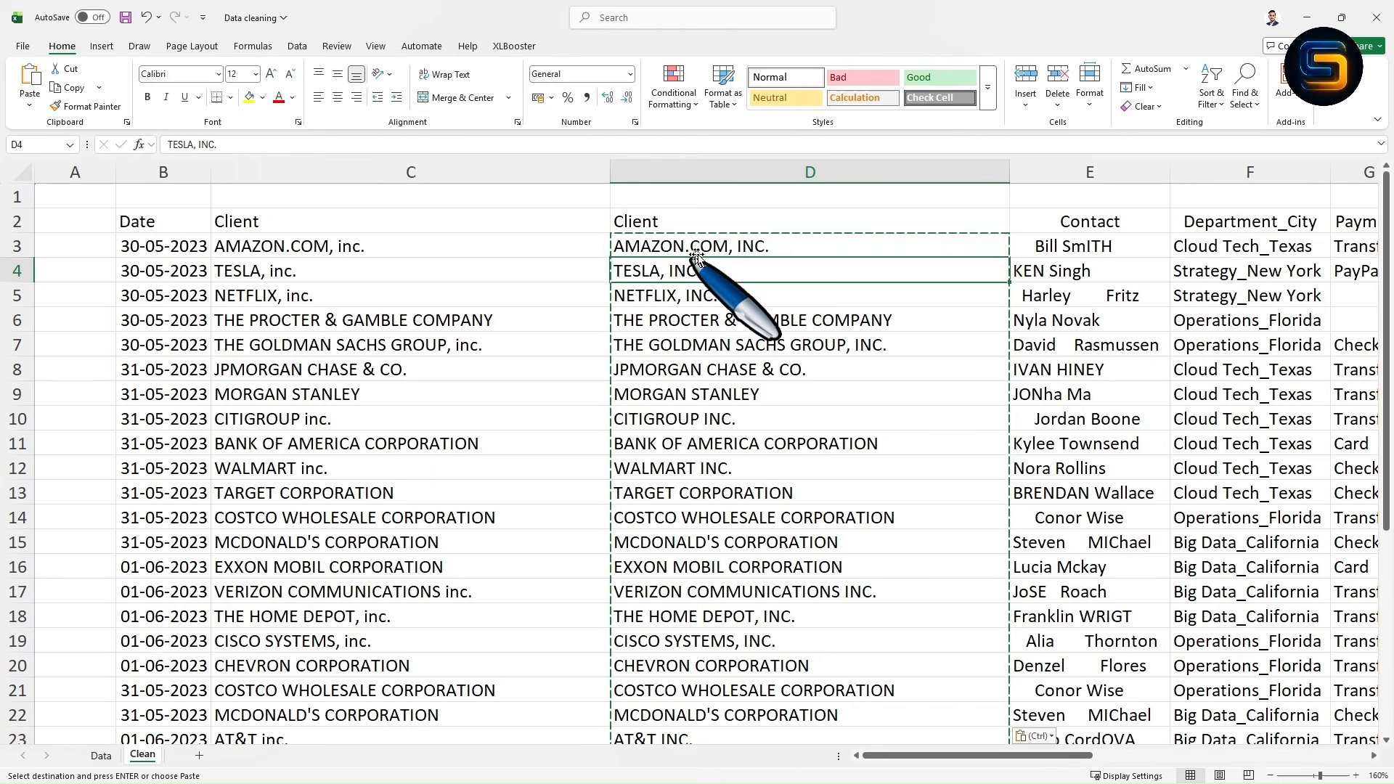
double_click(776, 248)
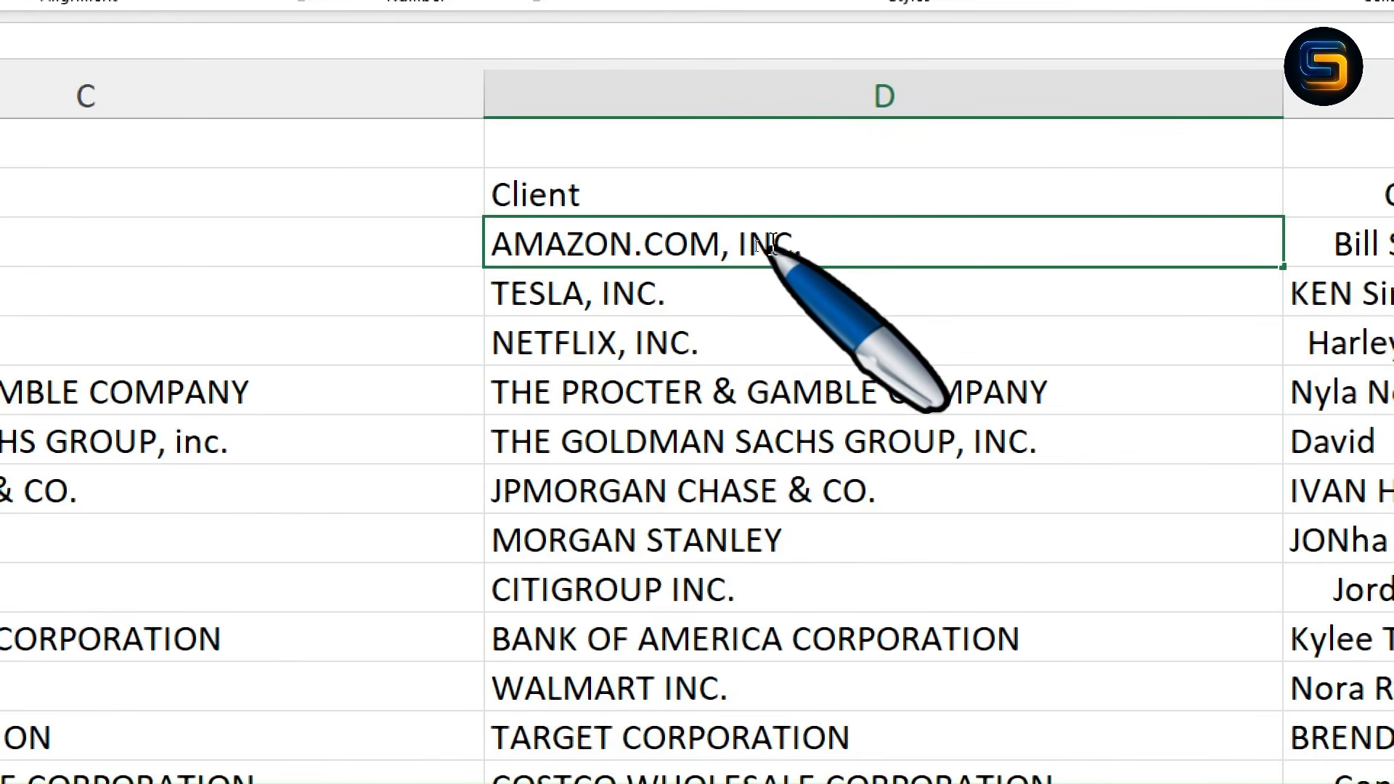
double_click(788, 241)
left_click(663, 439)
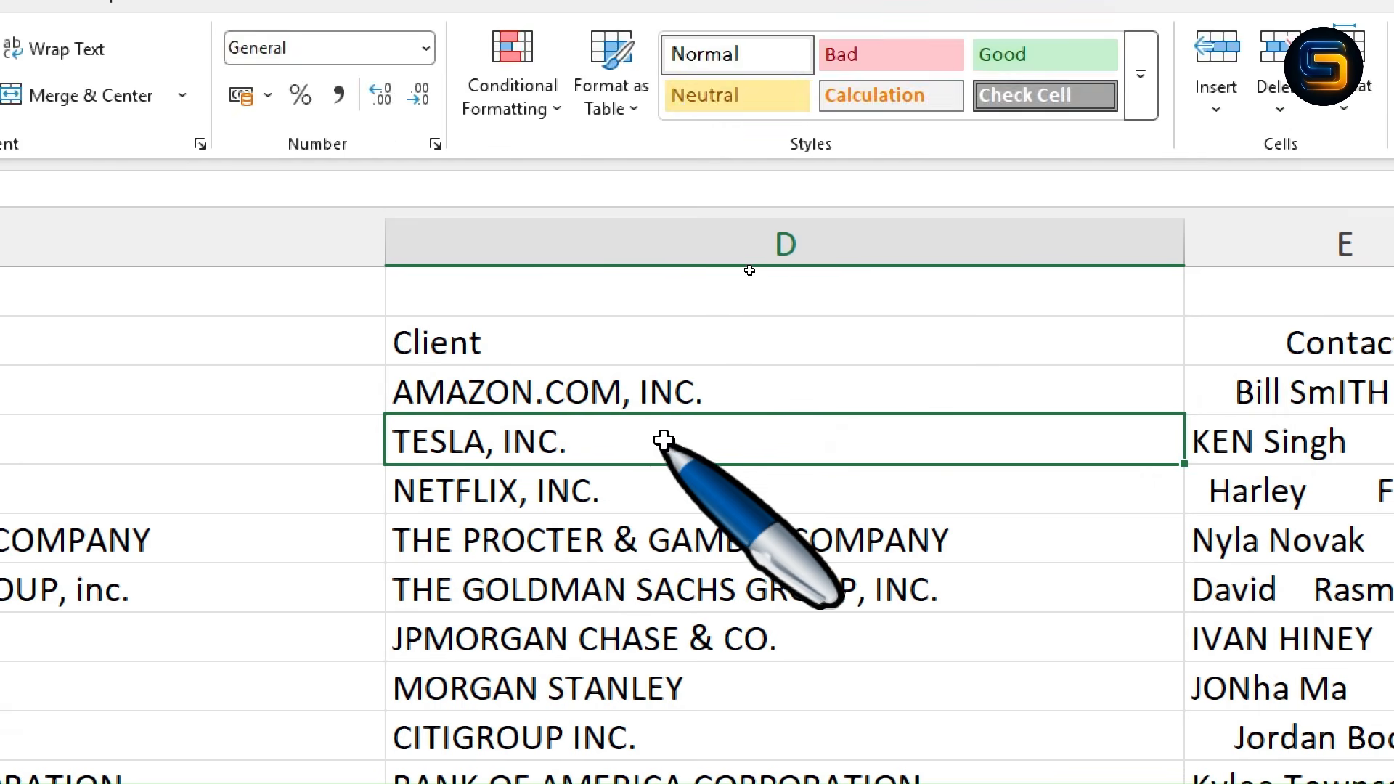
double_click(650, 437)
left_click(643, 499)
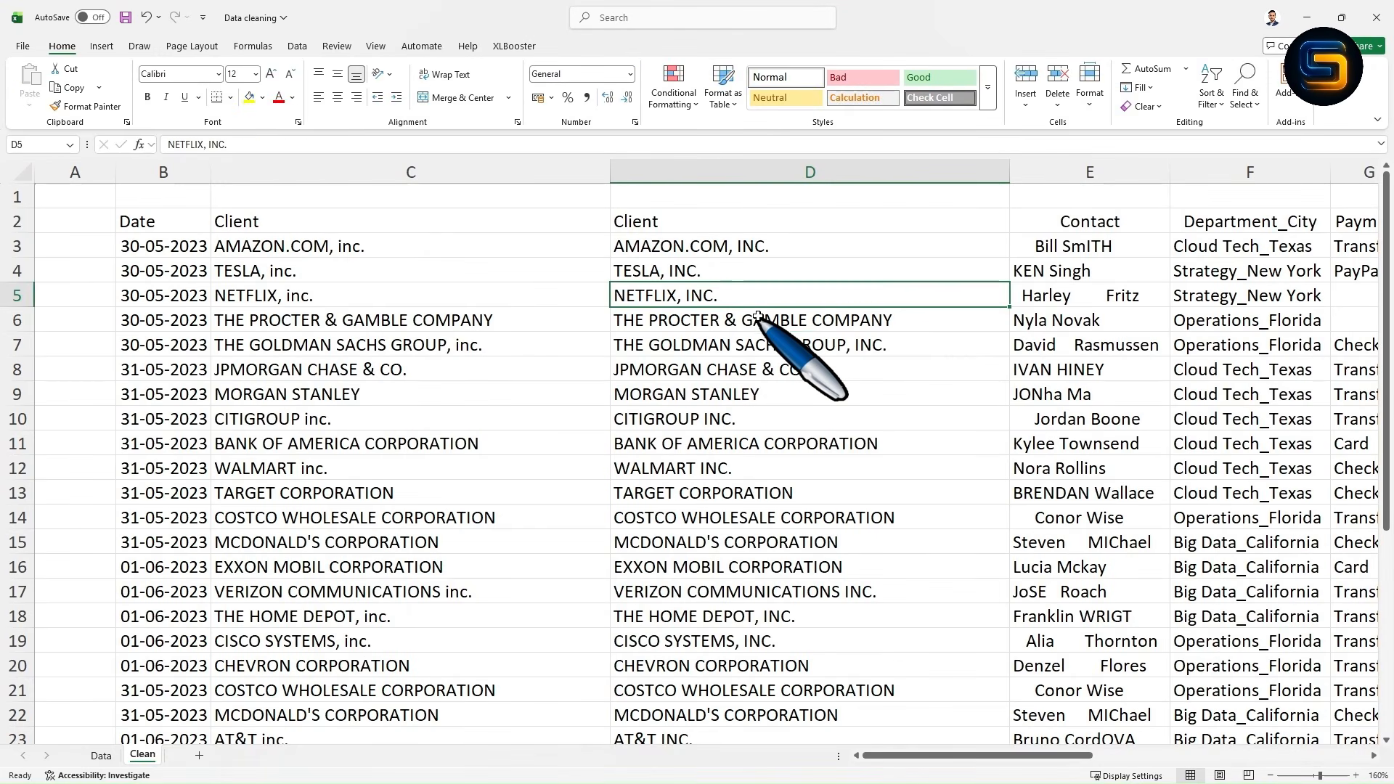
Step: Delete the original mixed-case Client column C, keeping the uppercase value column
left_click(757, 317)
left_click(667, 271)
left_click(393, 169)
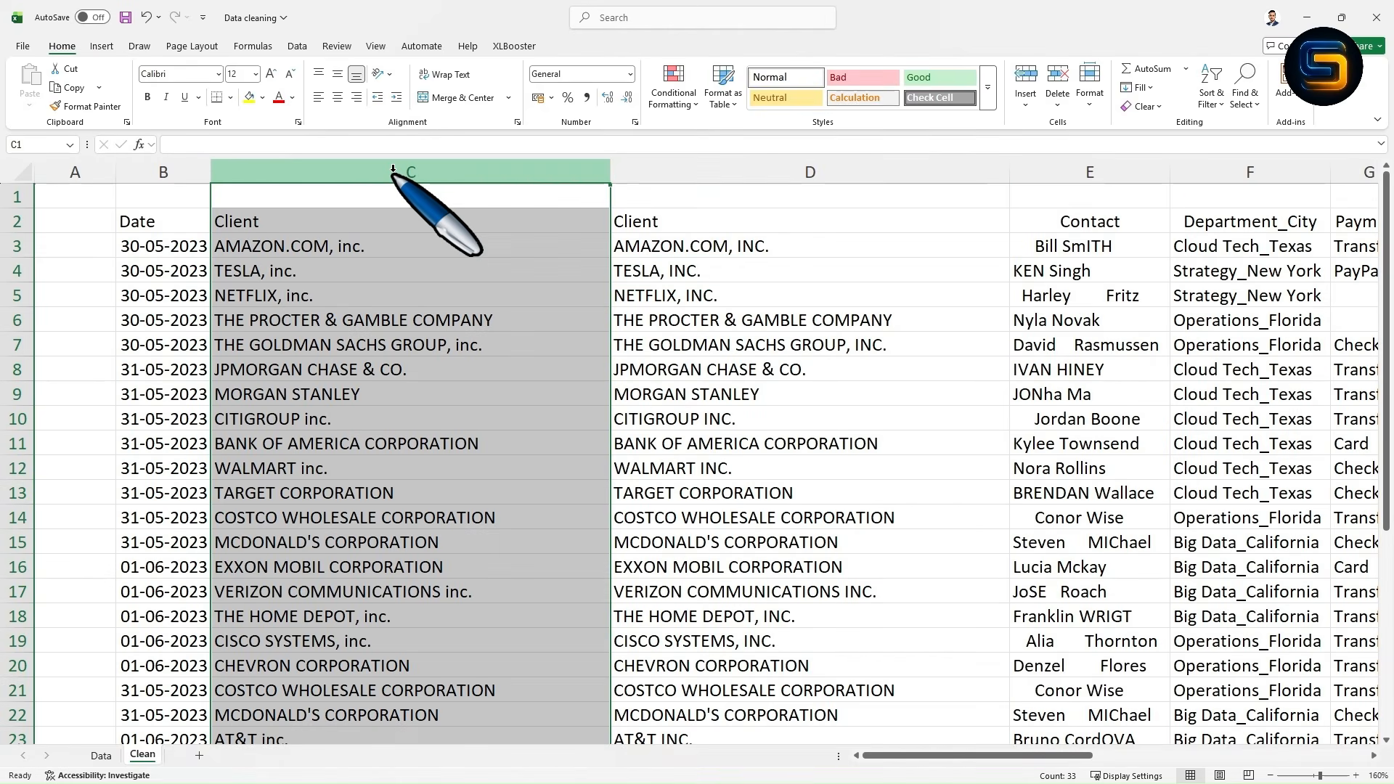
key("ctrl+shift+v")
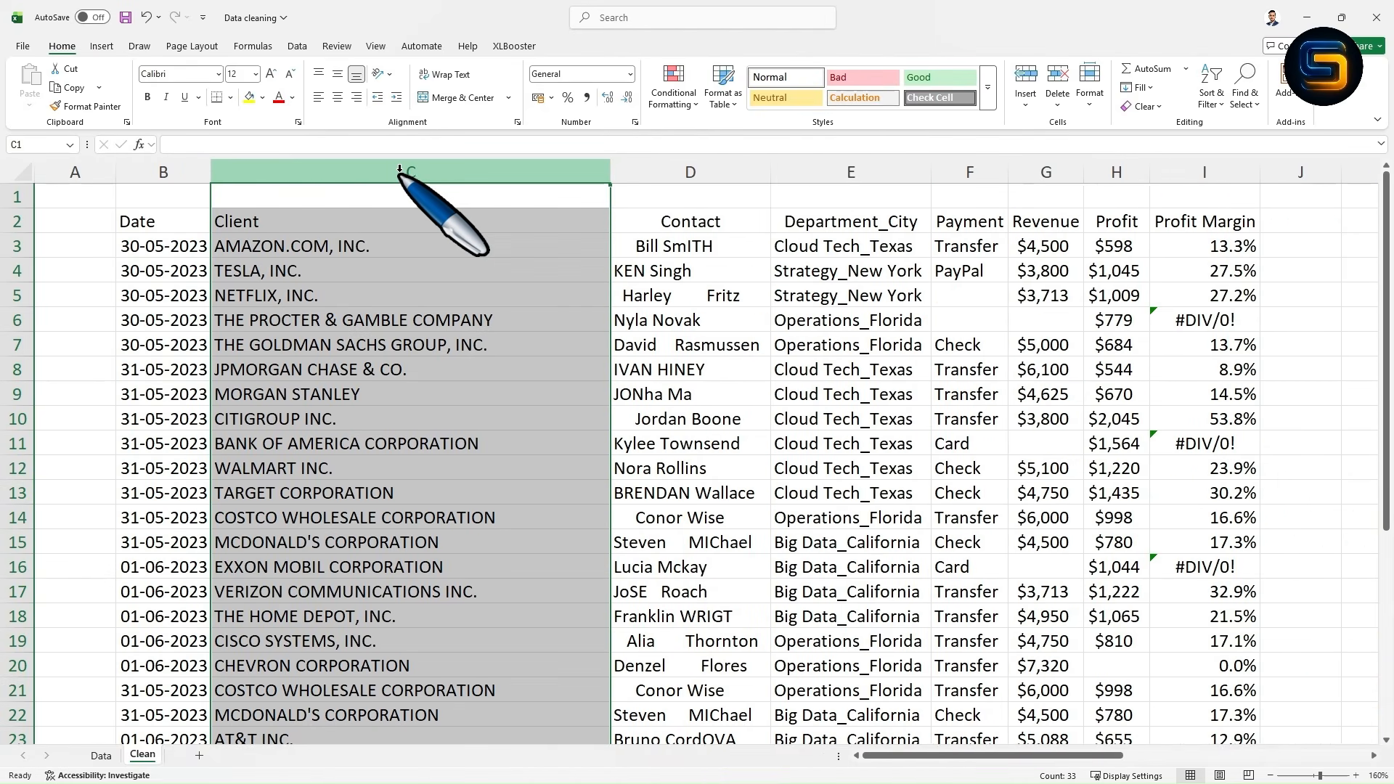
left_click(656, 314)
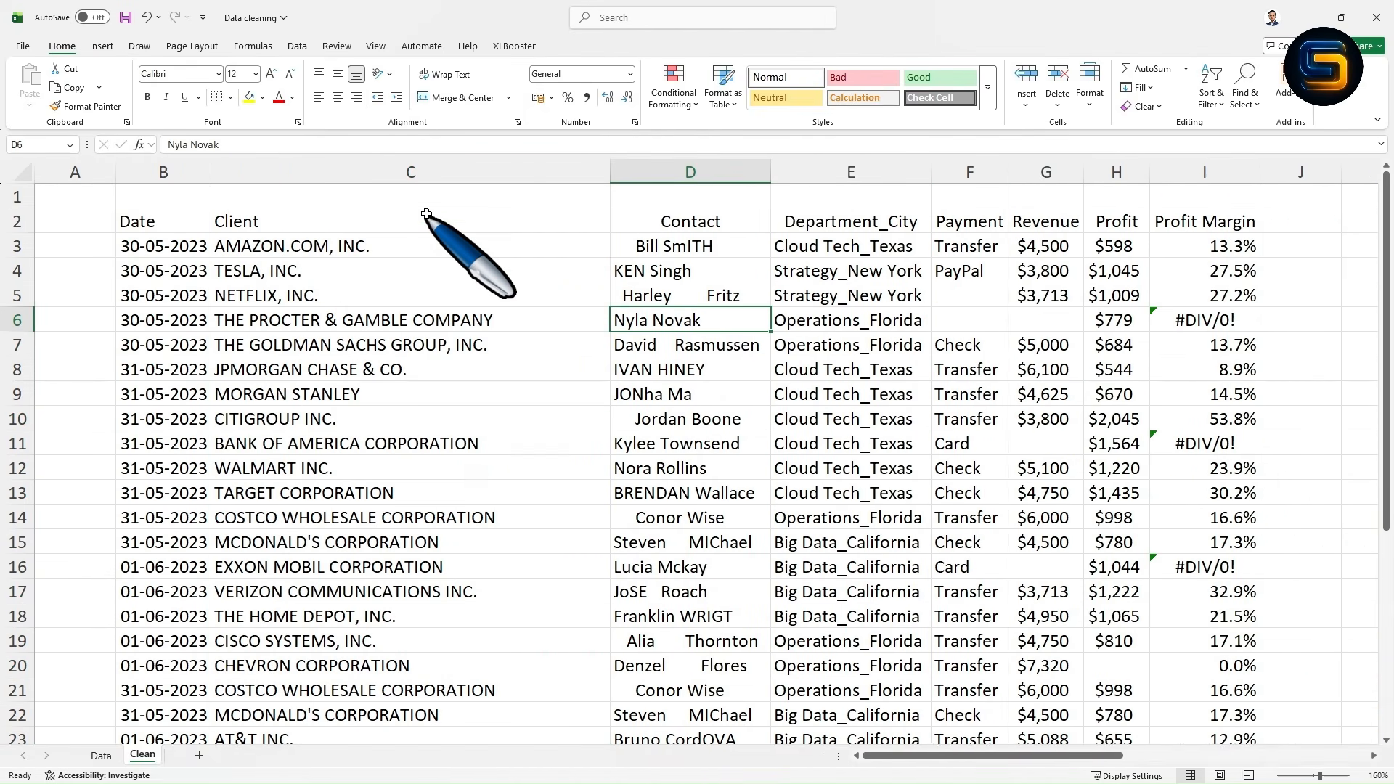
Step: Review the remaining Client column C for consistent uppercase company names
key("Down")
key("Down")
key("Down")
left_click_drag(350, 214, 406, 492)
left_click(716, 392)
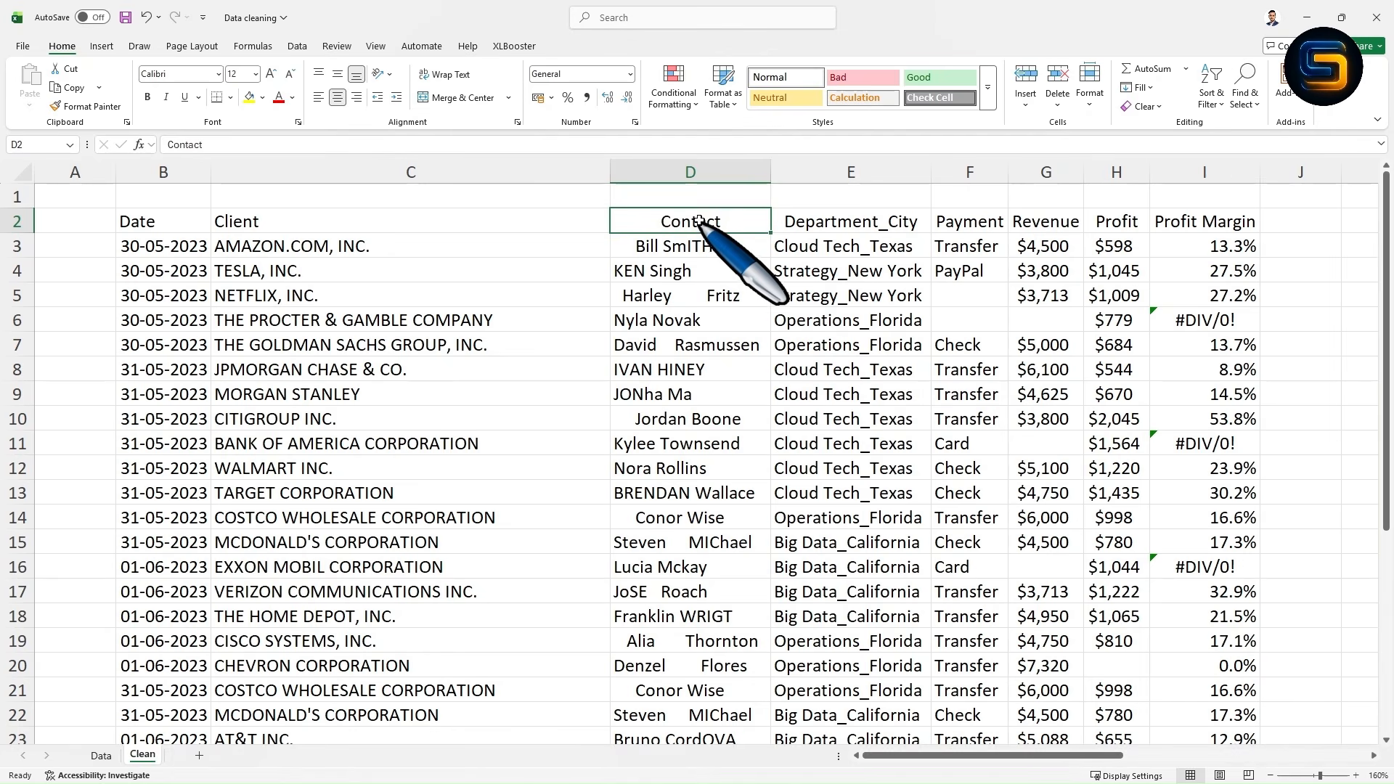
Step: Check the Contact entries from D2 down for stray spaces and manually remove some leading space from the name in D3
left_click_drag(706, 231, 708, 719)
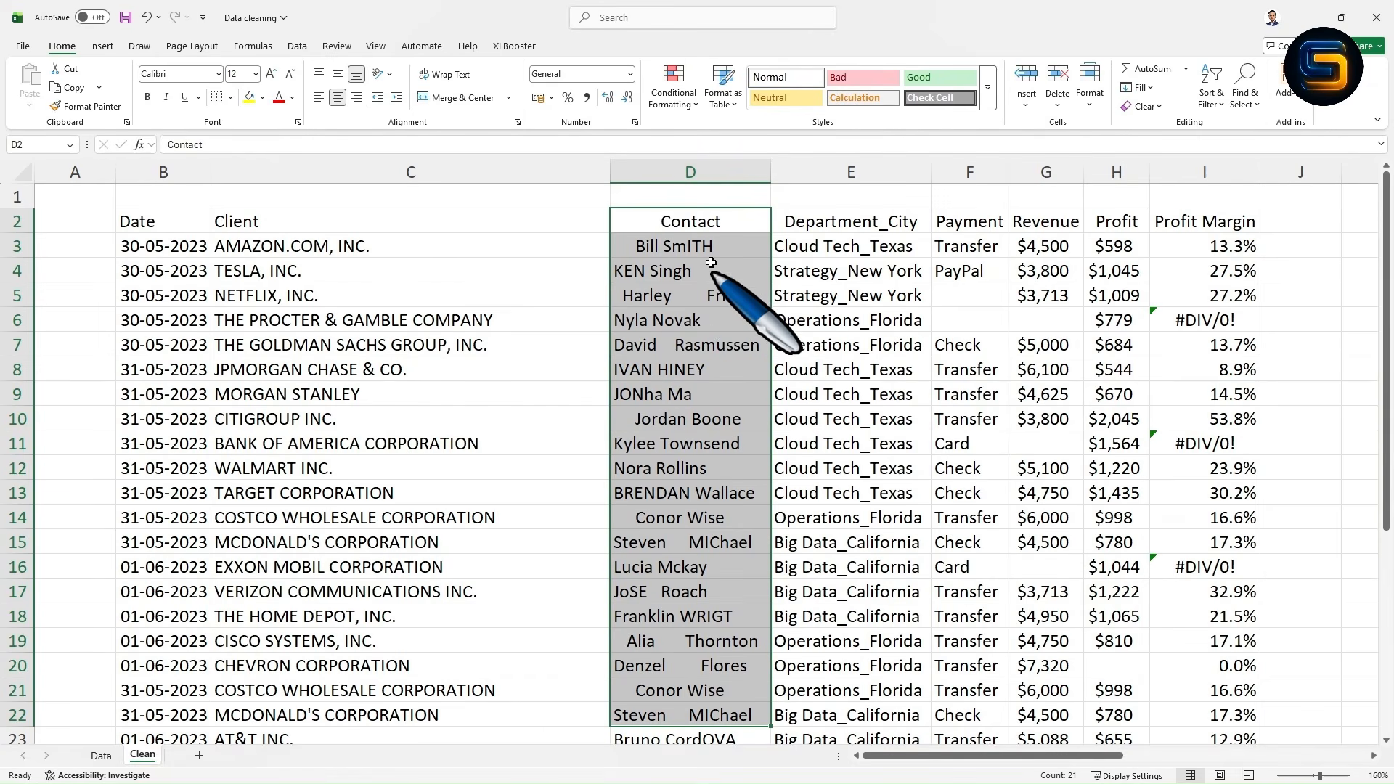
left_click(731, 247)
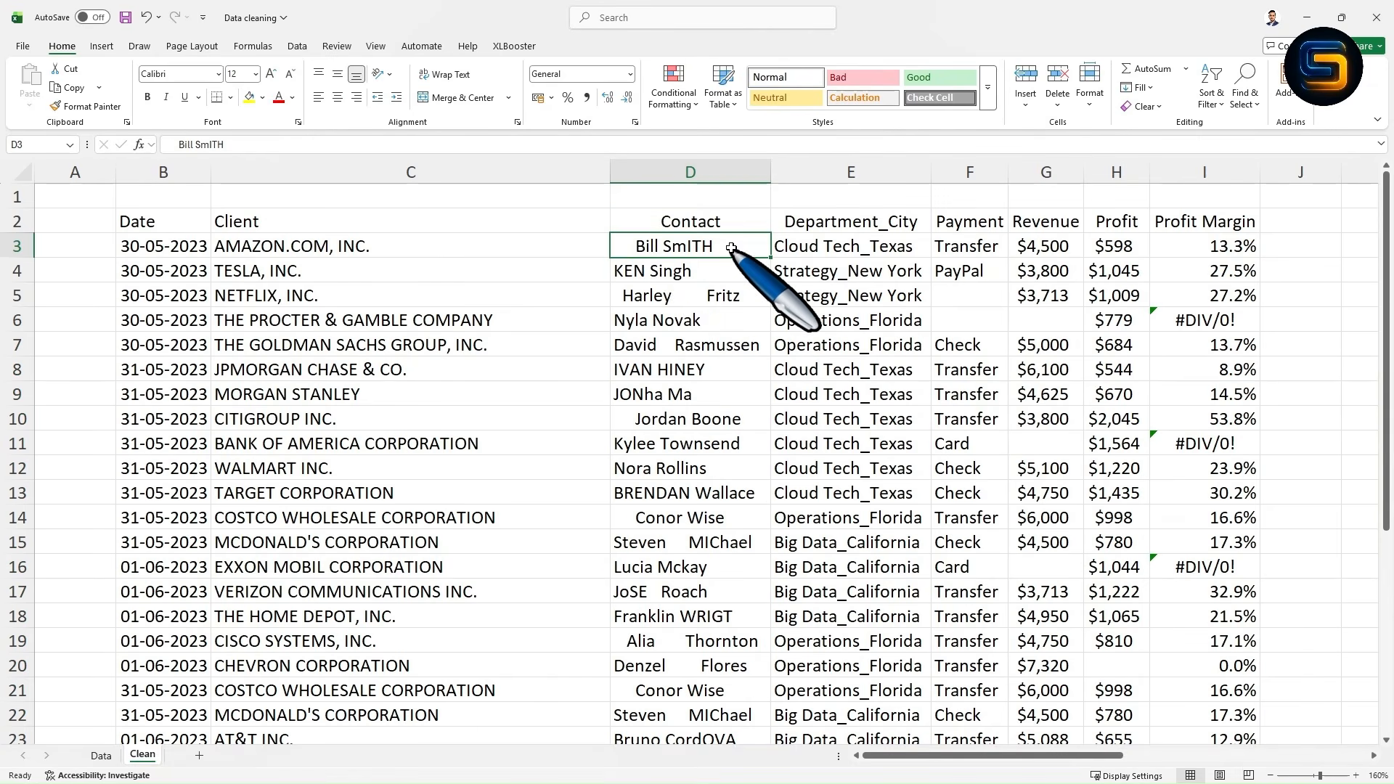
double_click(636, 247)
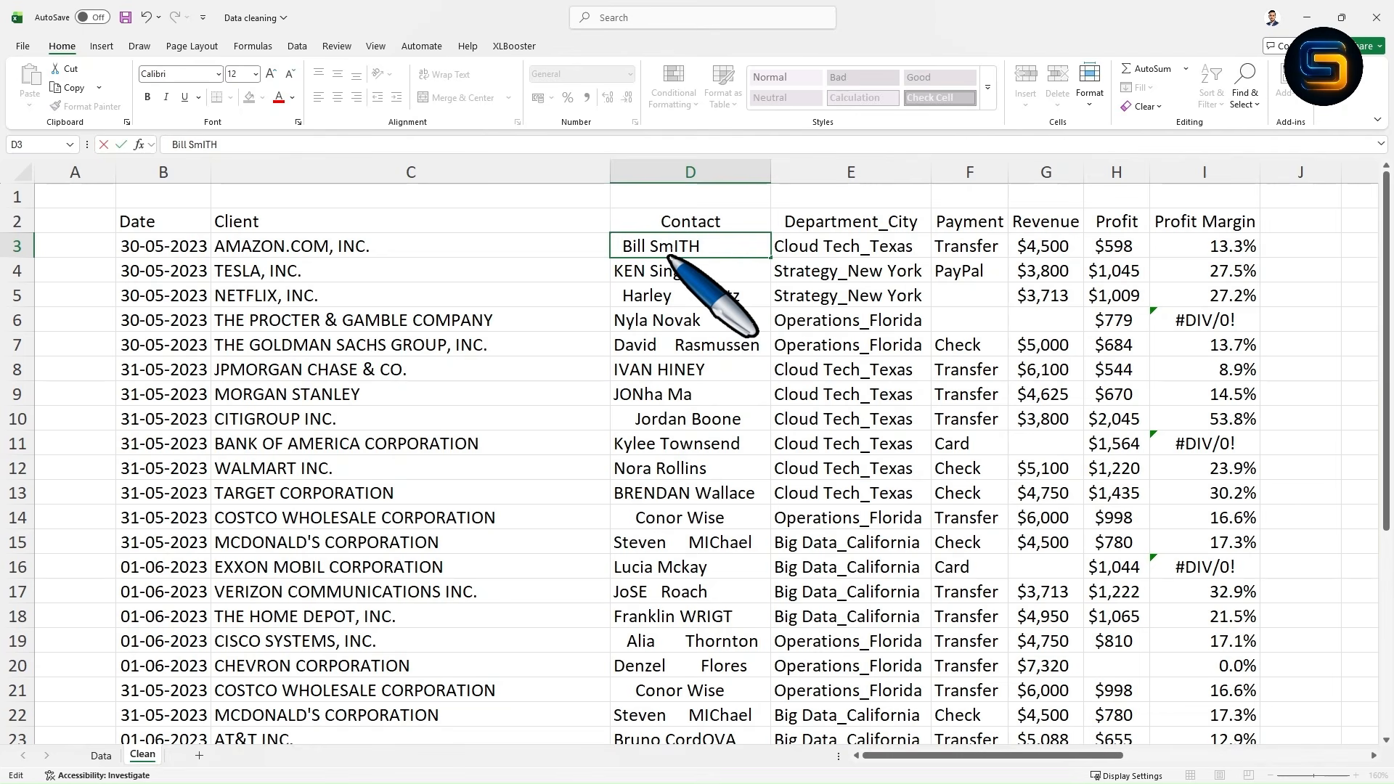
left_click(822, 267)
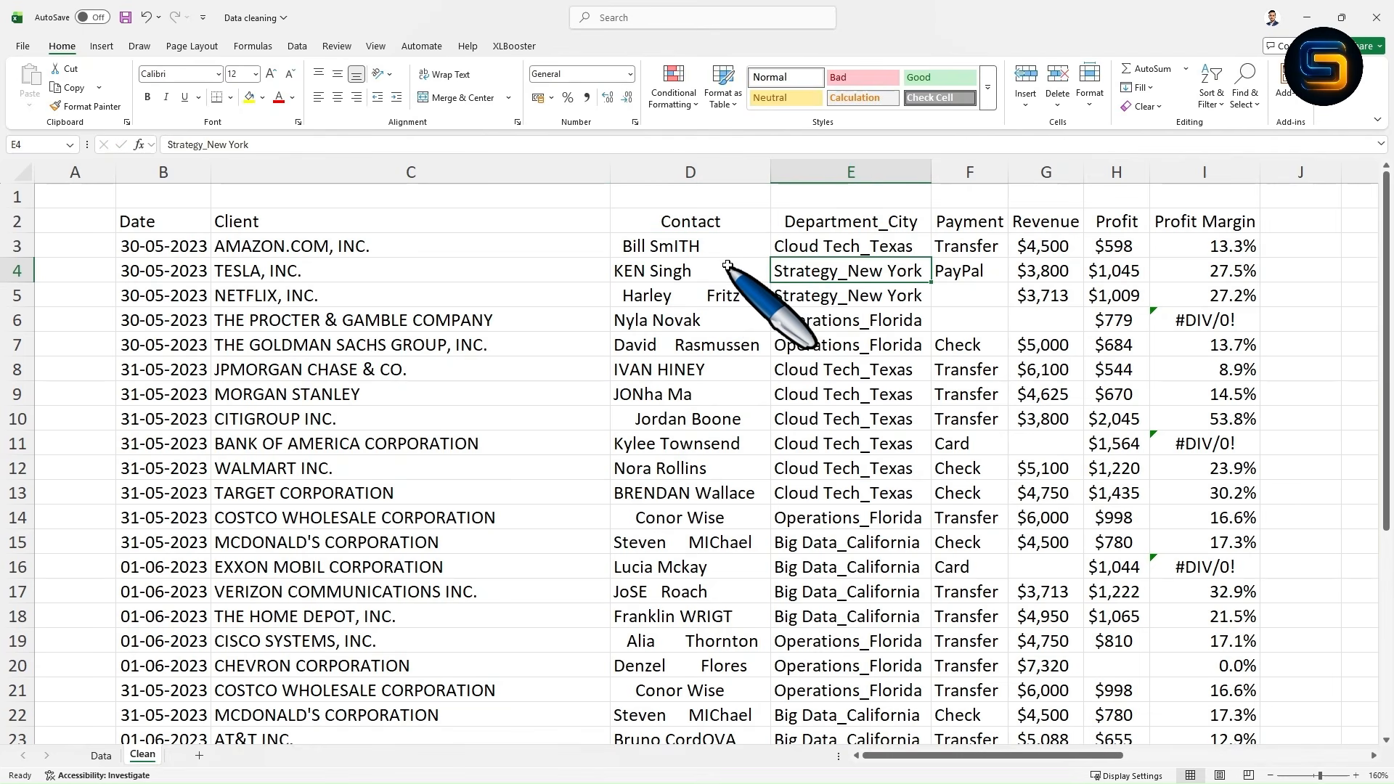
Step: Insert a blank column before Department_City and enter =TRIM(D3) in E3 to remove the contact name's extra spaces
left_click(833, 173)
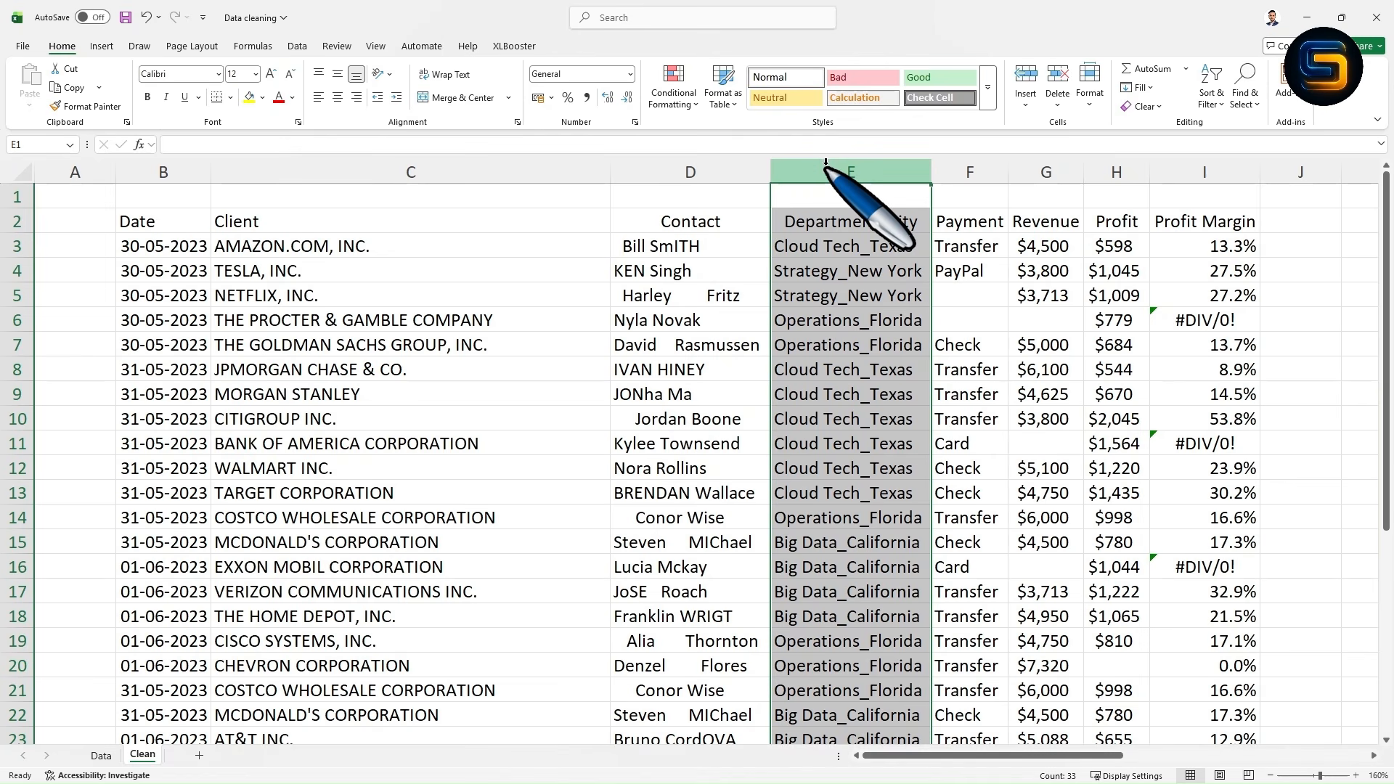
key("ctrl+shift+plus")
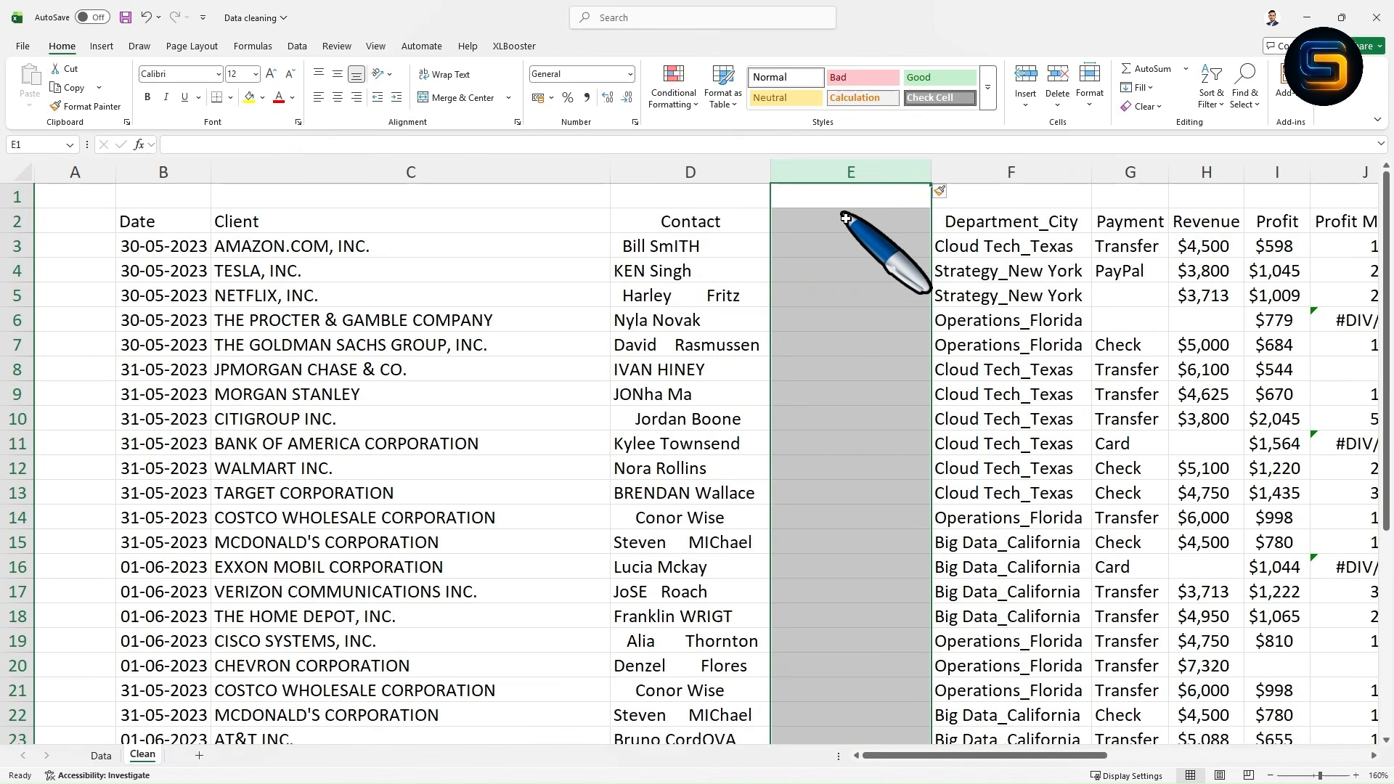
left_click(836, 245)
type("=")
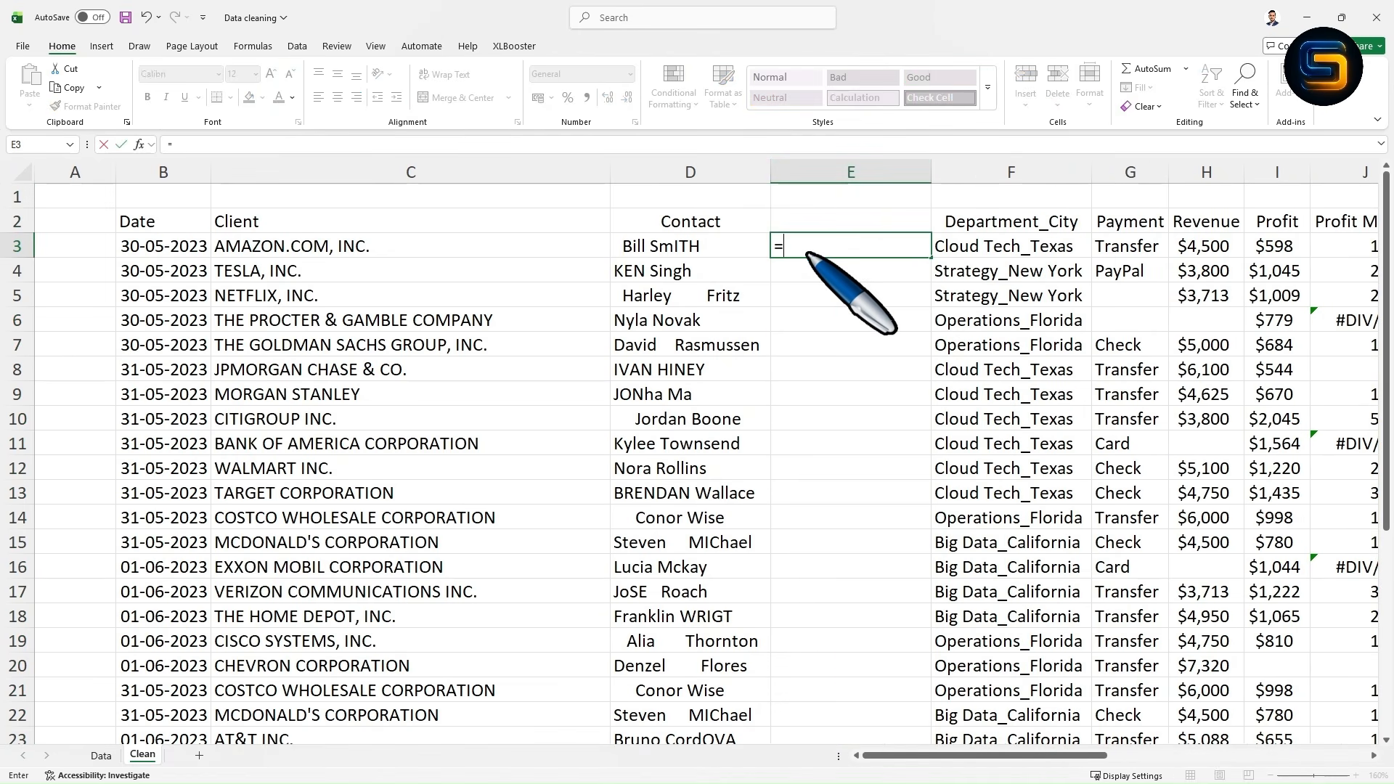
type("trim")
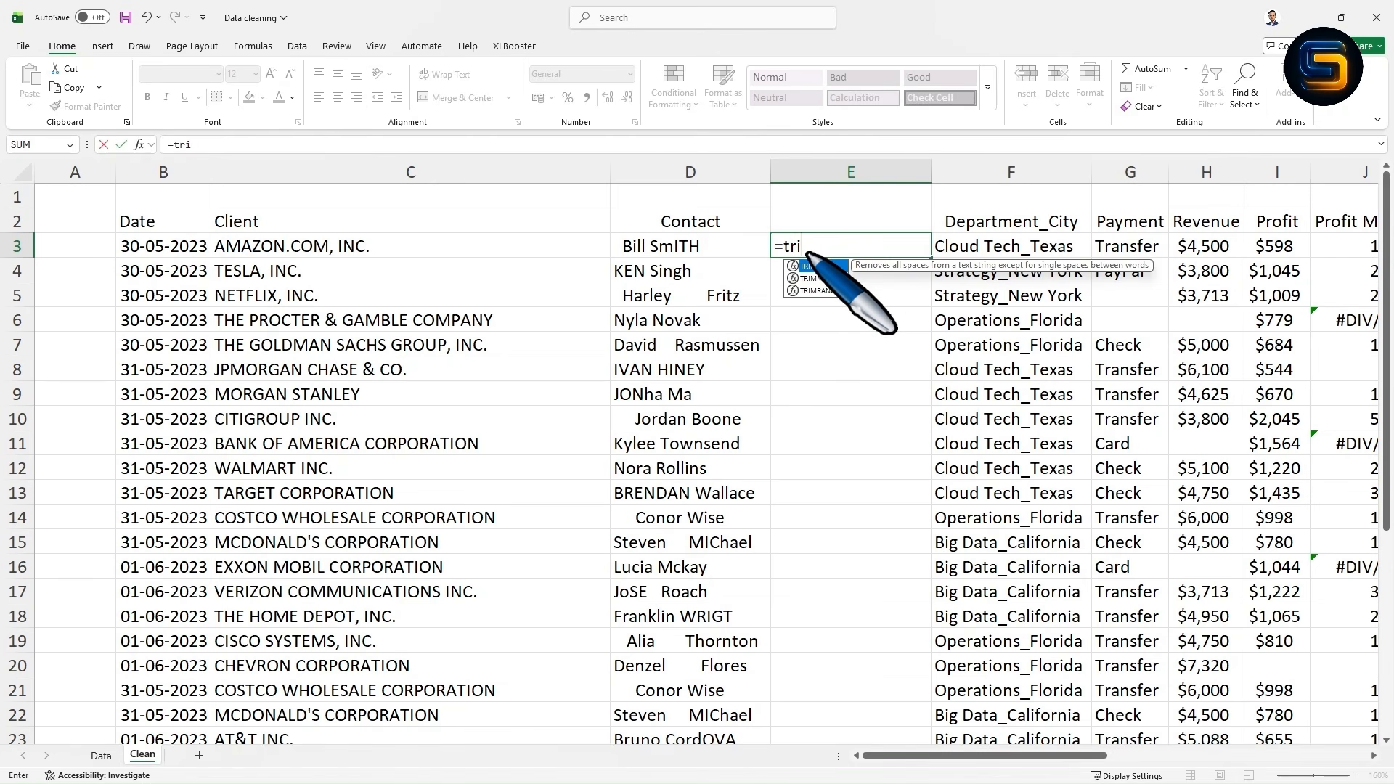
key("ctrl+1")
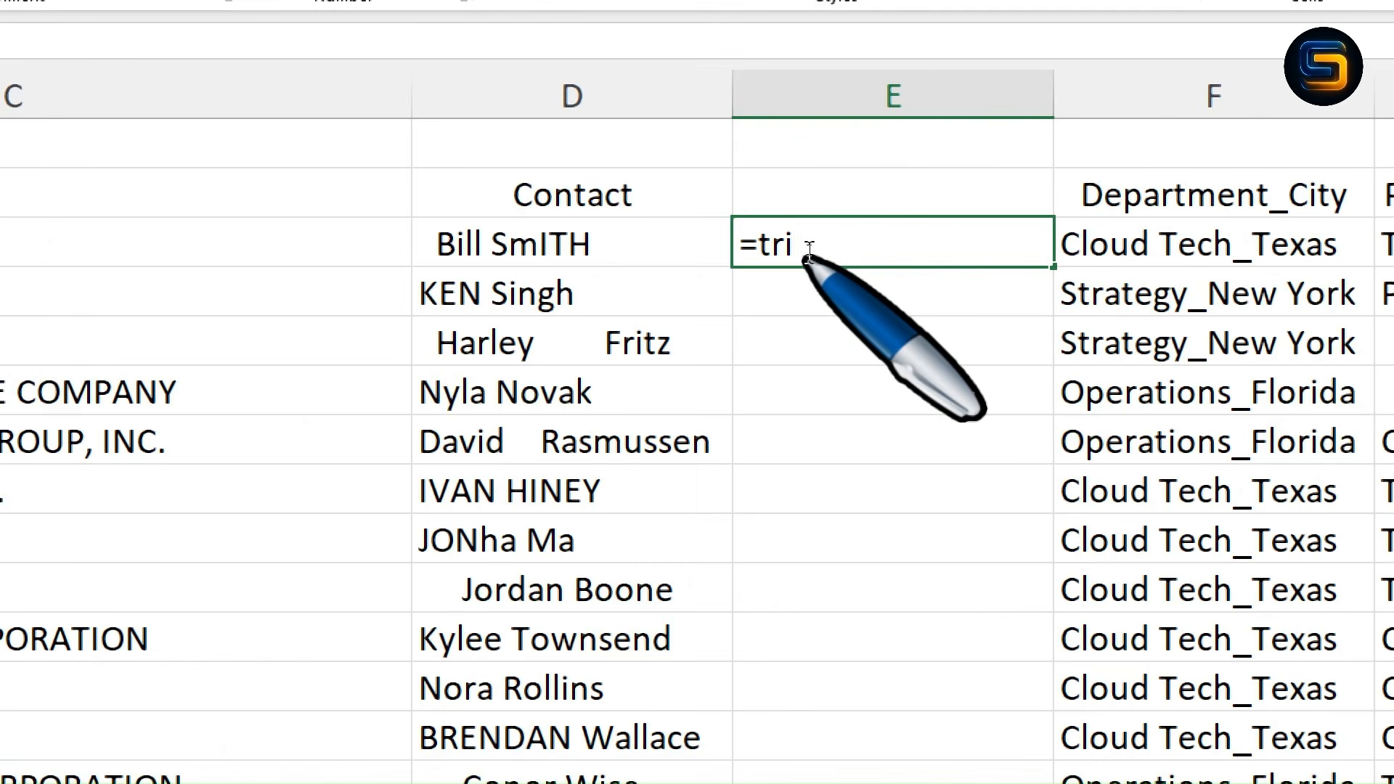
type("m")
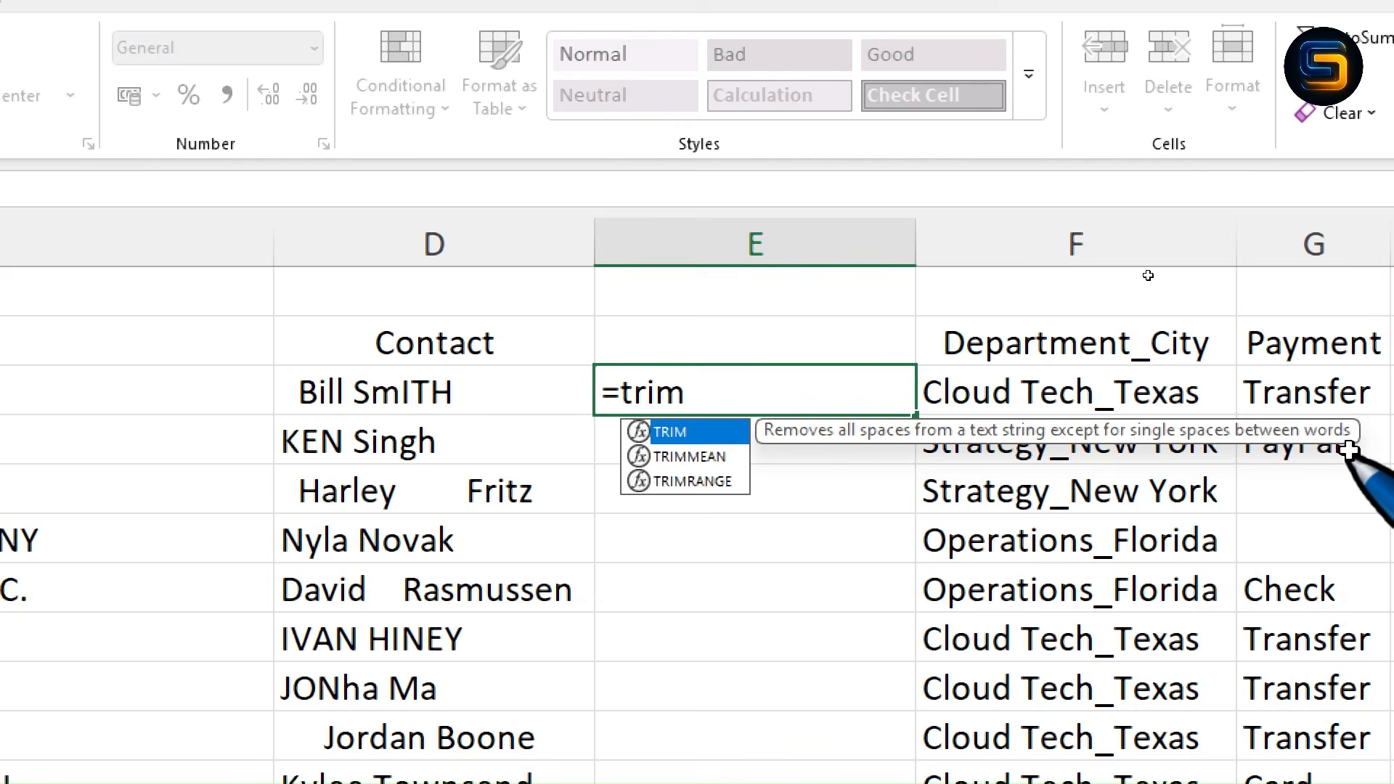
key("Tab")
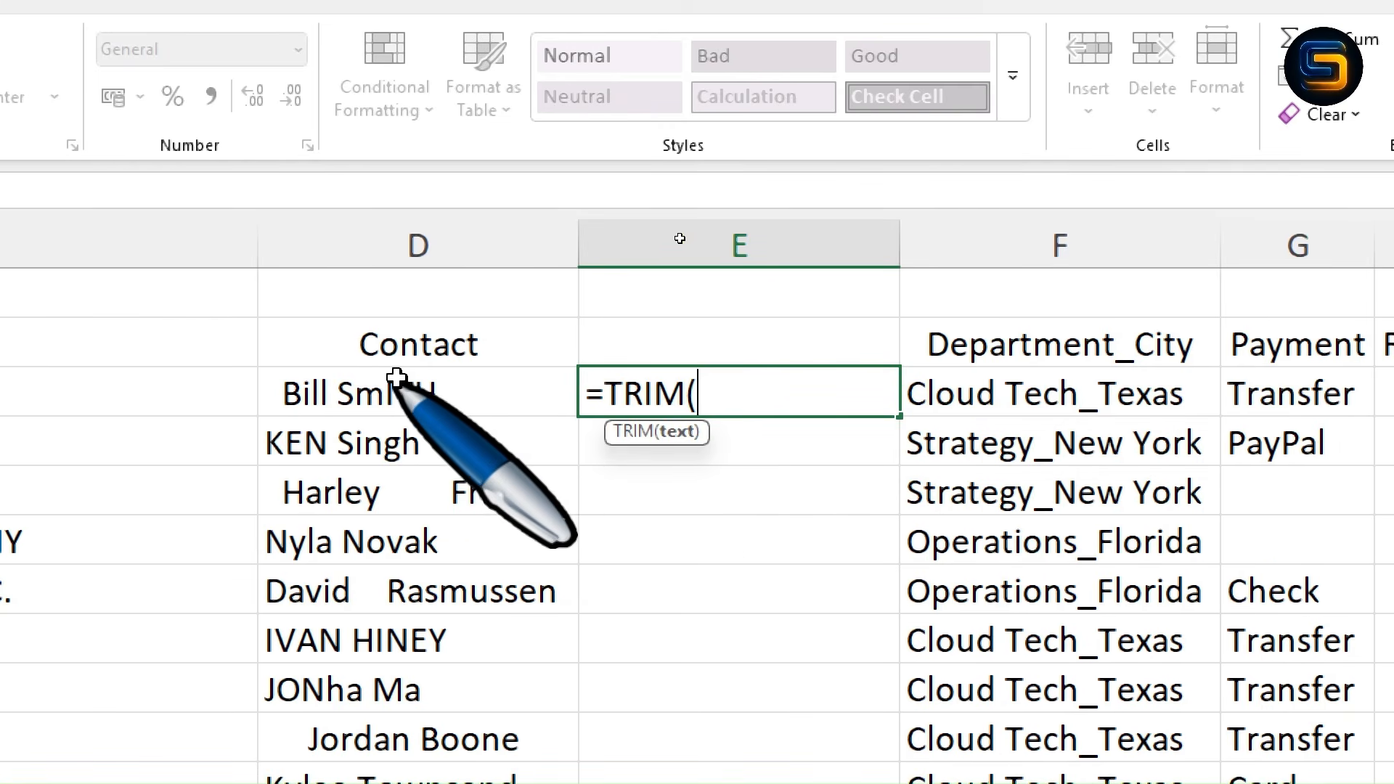
left_click(433, 390)
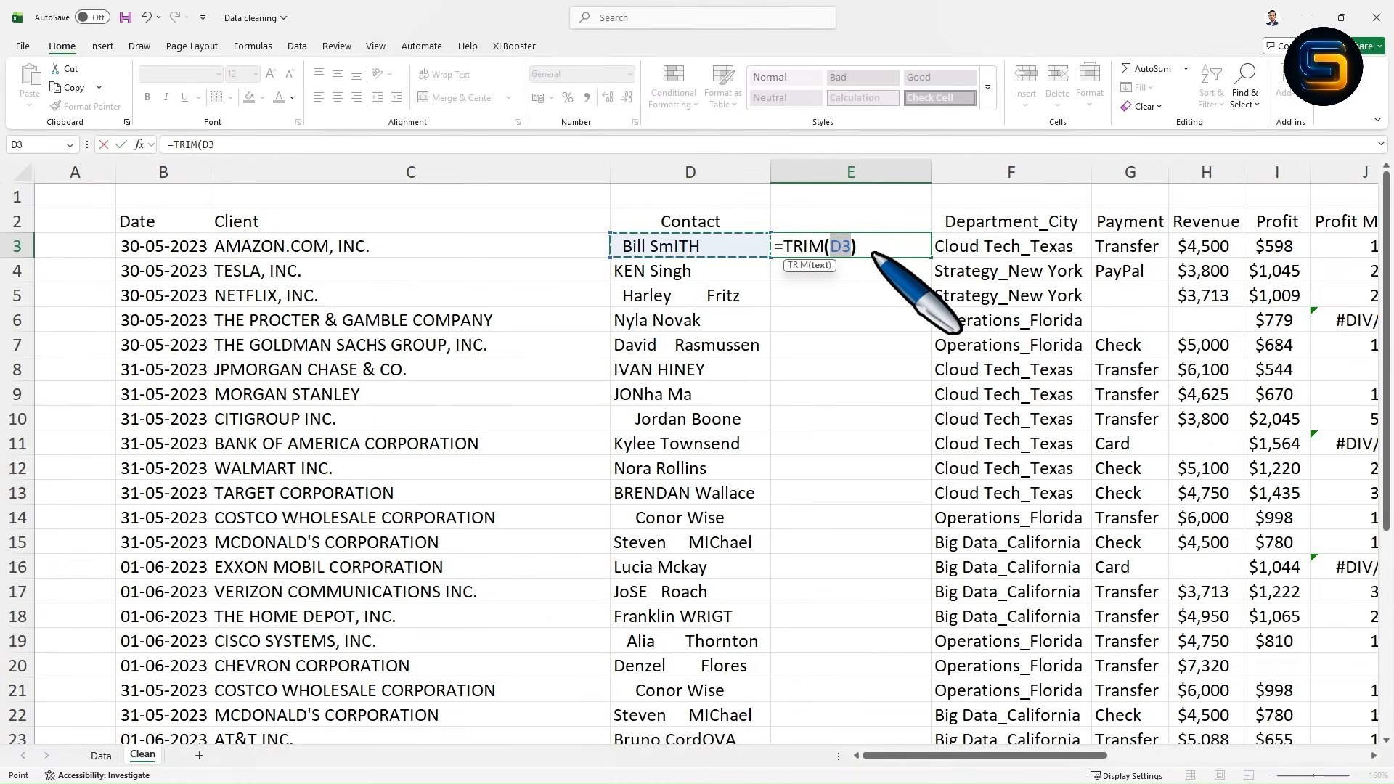
type(")")
key("Return")
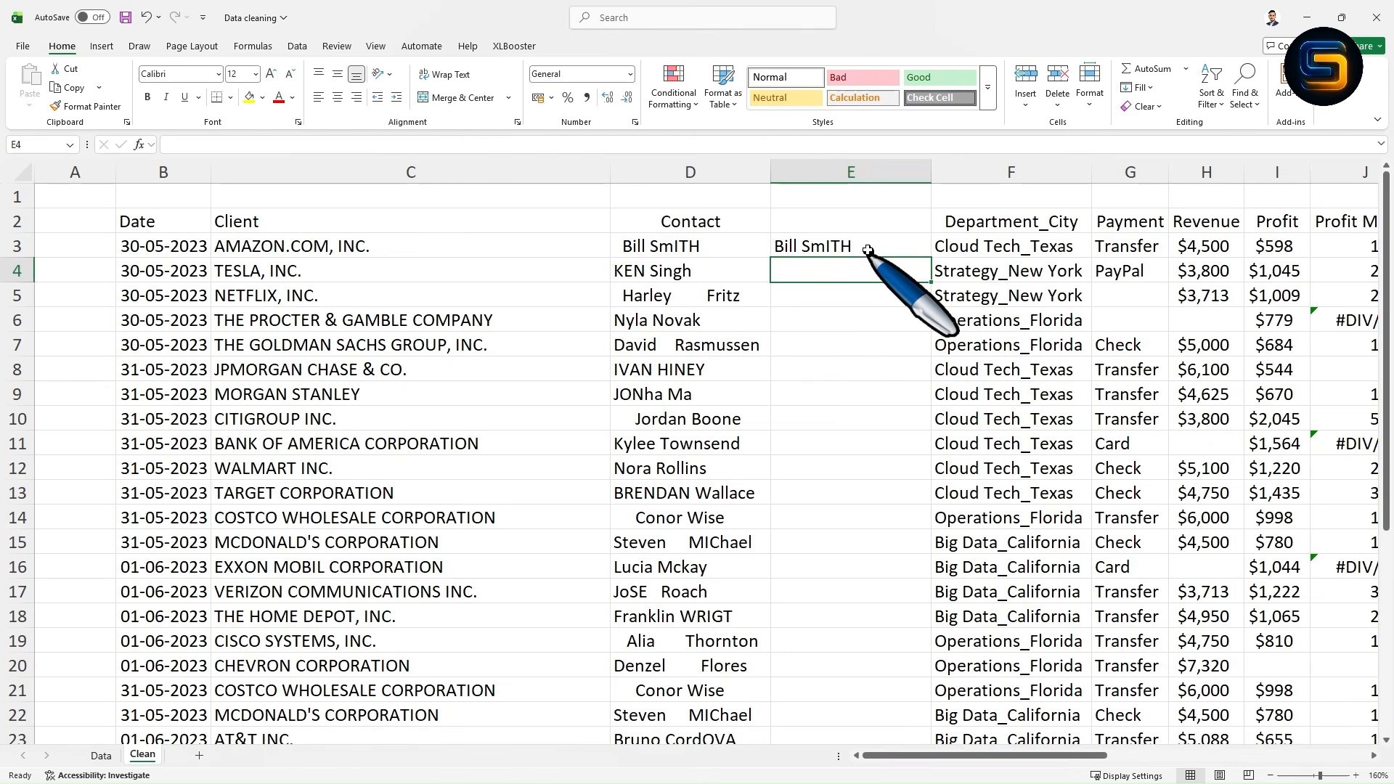
Step: Fill the TRIM formula from E3 down column E to the last table row
left_click(866, 238)
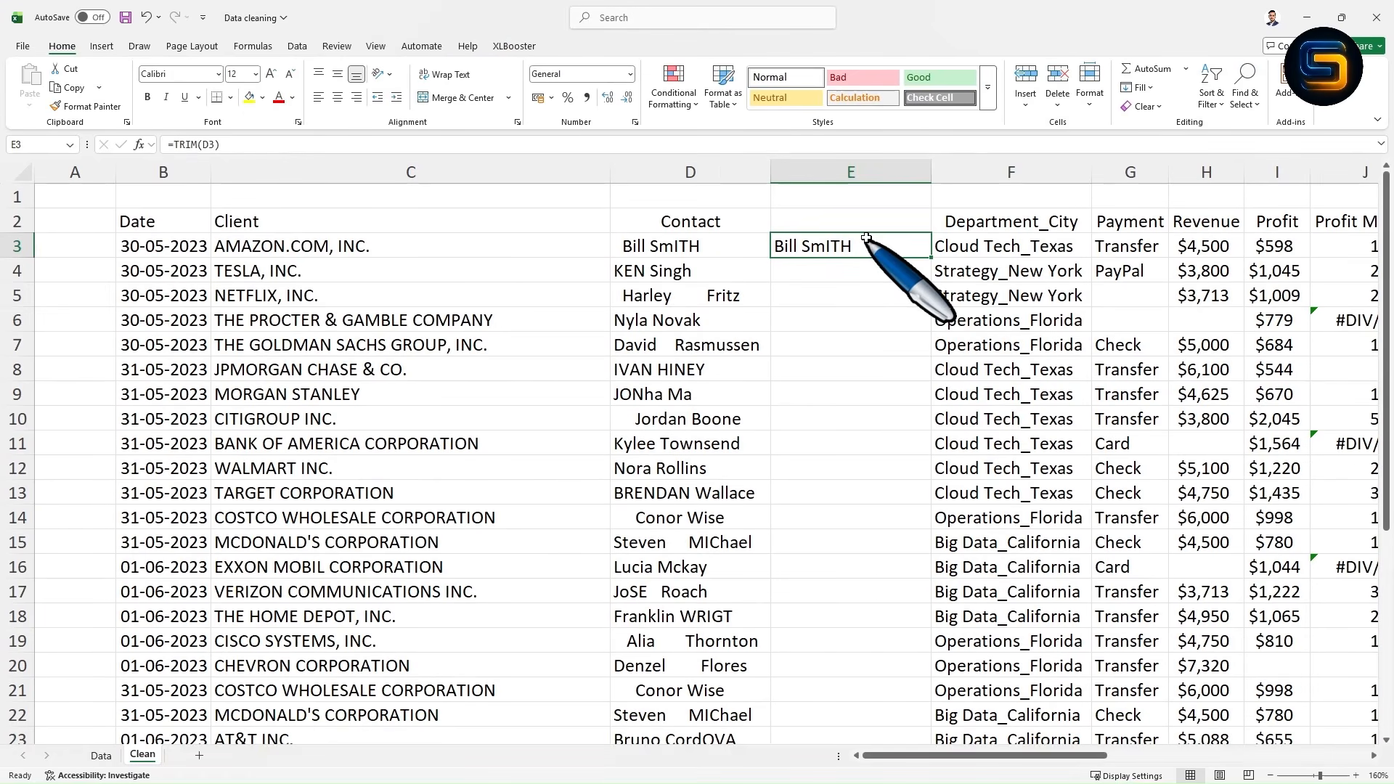
double_click(930, 258)
scroll(838, 452, "down", 3)
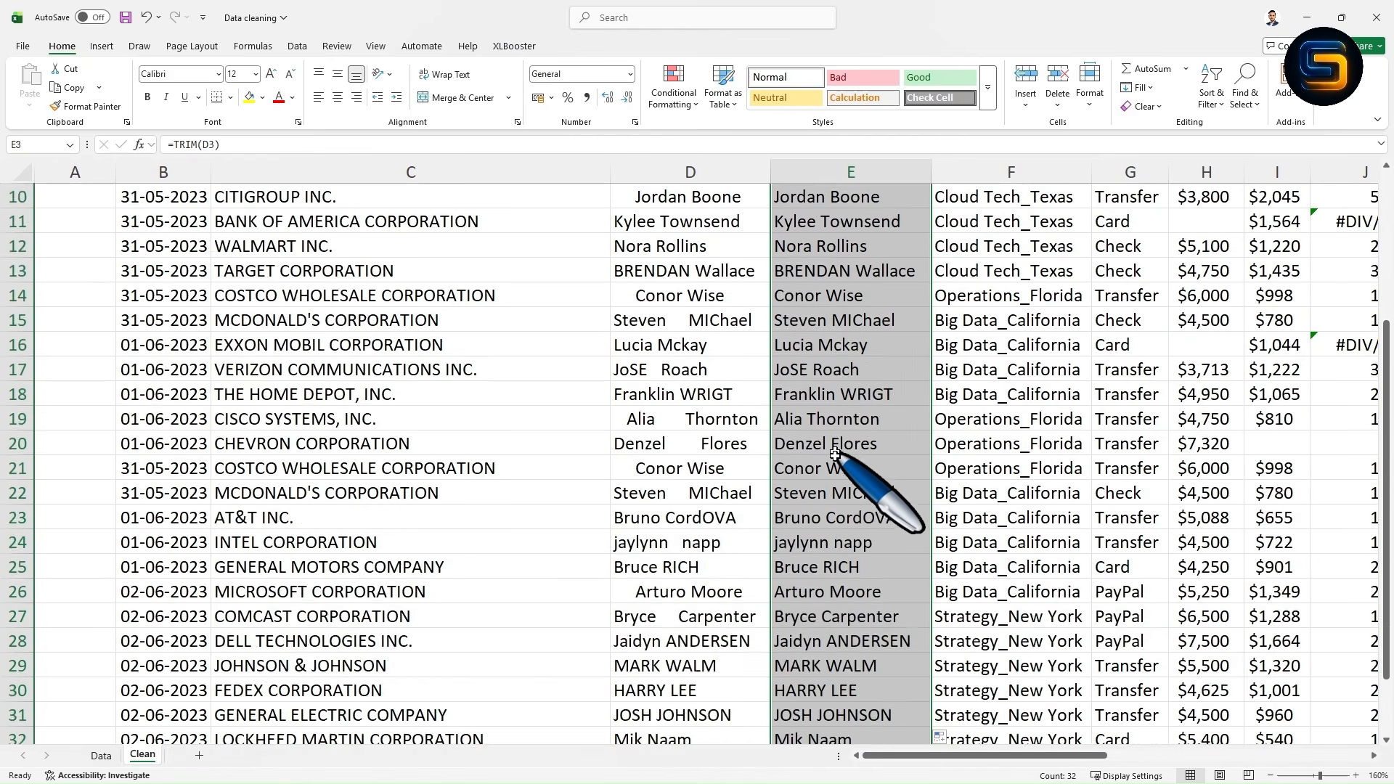
scroll(864, 508, "down", 3)
scroll(857, 559, "up", 6)
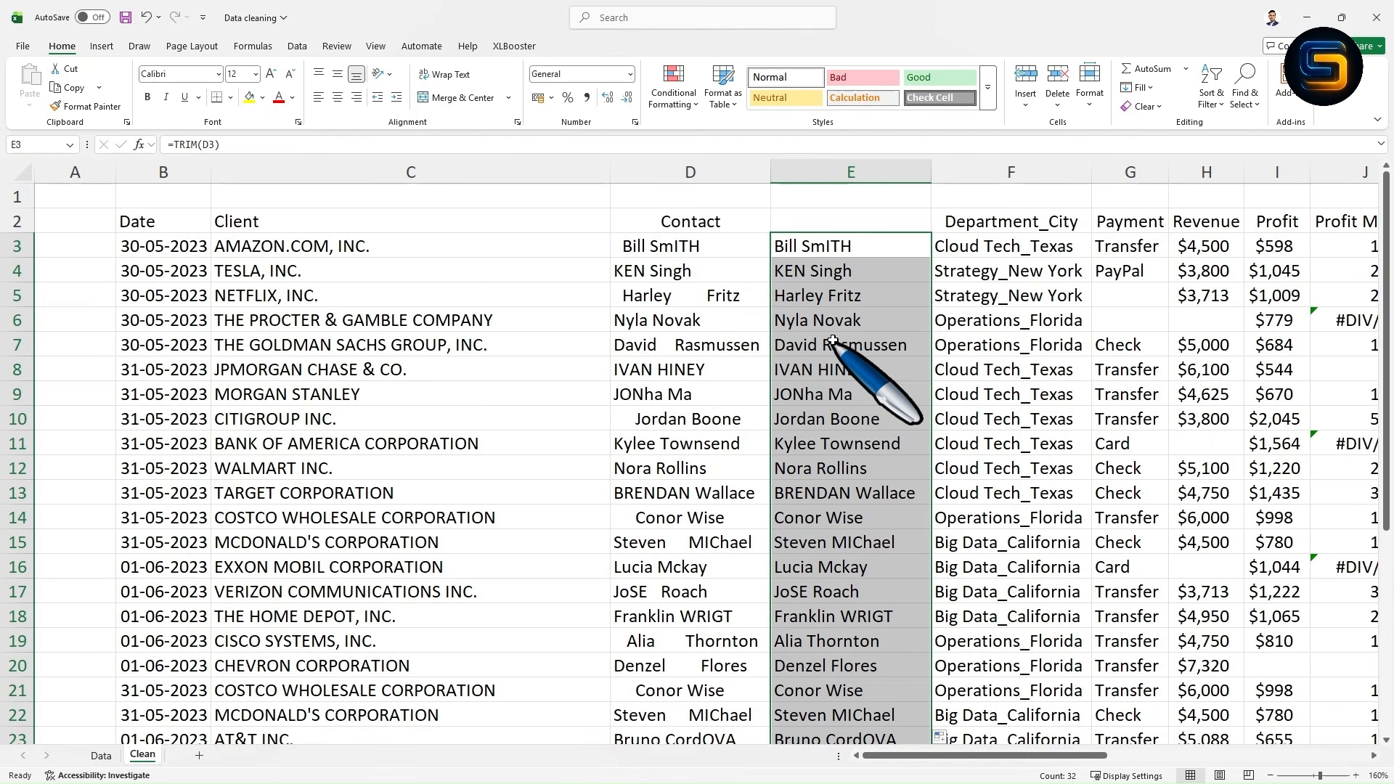
left_click(832, 249)
Step: Copy the Contact header from D2 into E2 above the trimmed names
left_click(708, 218)
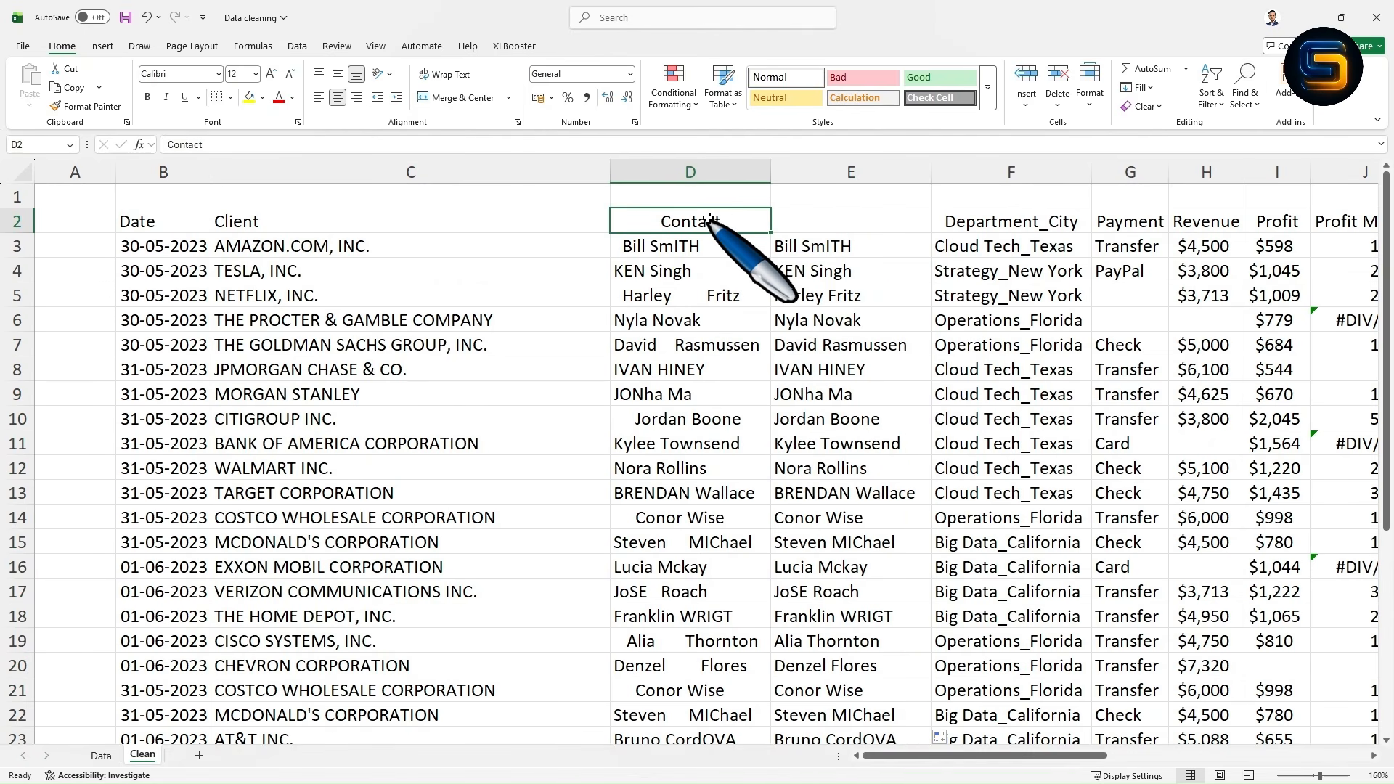
left_click(824, 224)
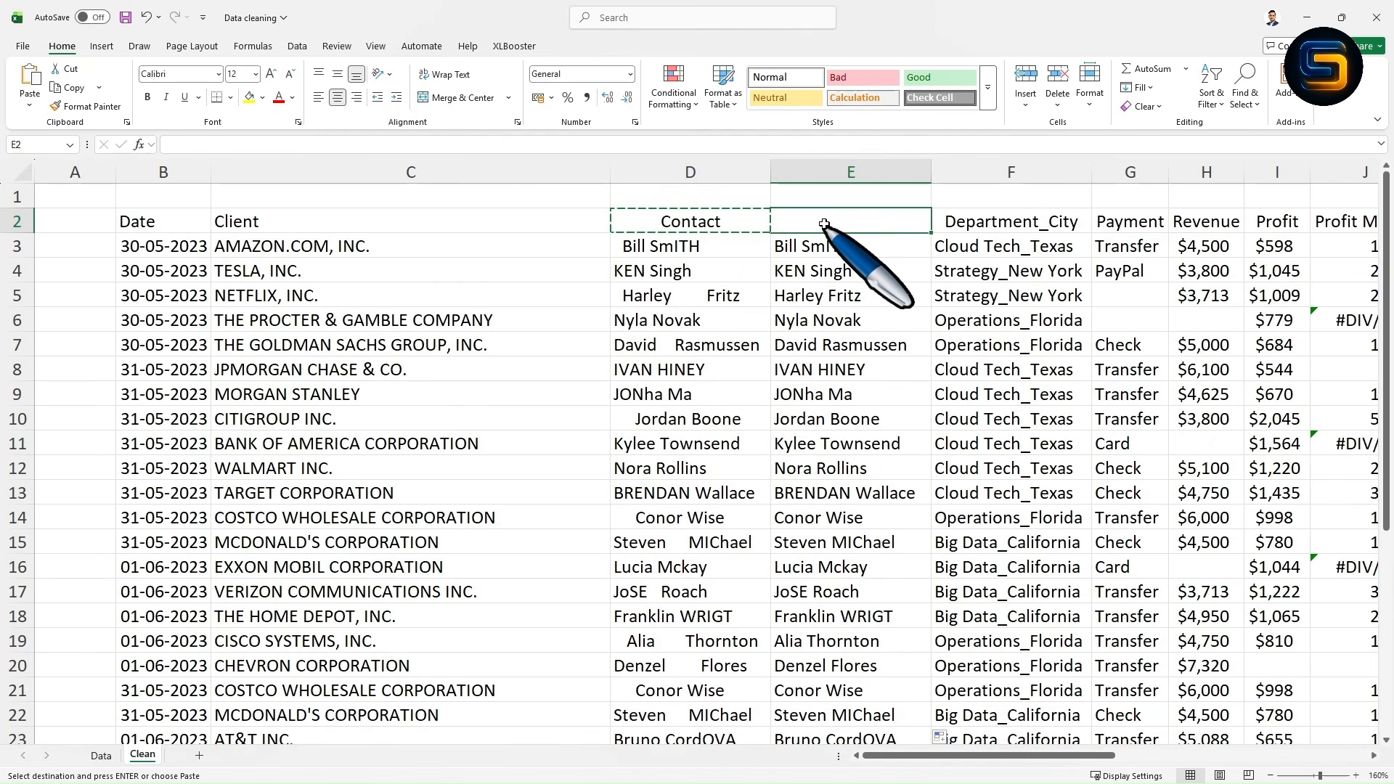
key("ctrl+v")
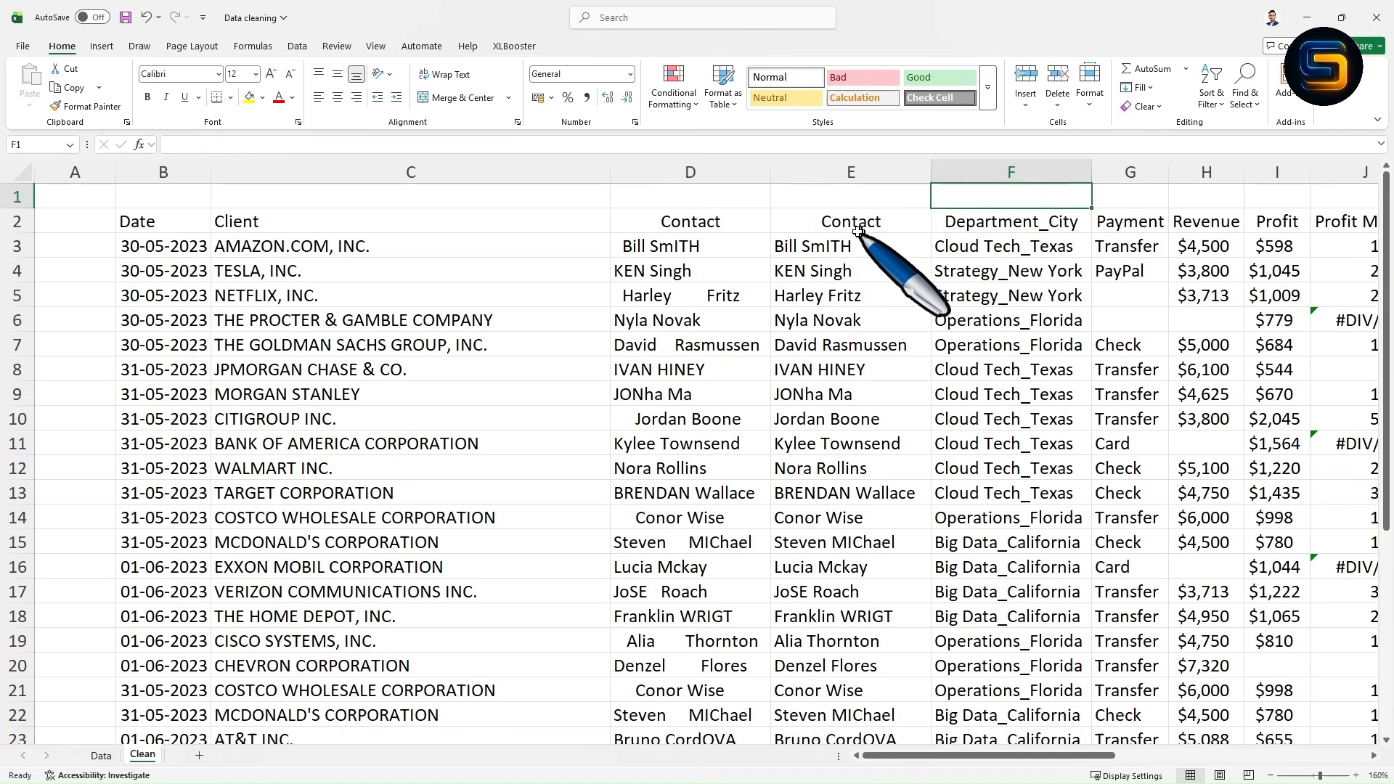
Step: Examine the trimmed contact names in column E for inconsistent capitalization
left_click_drag(858, 231, 867, 591)
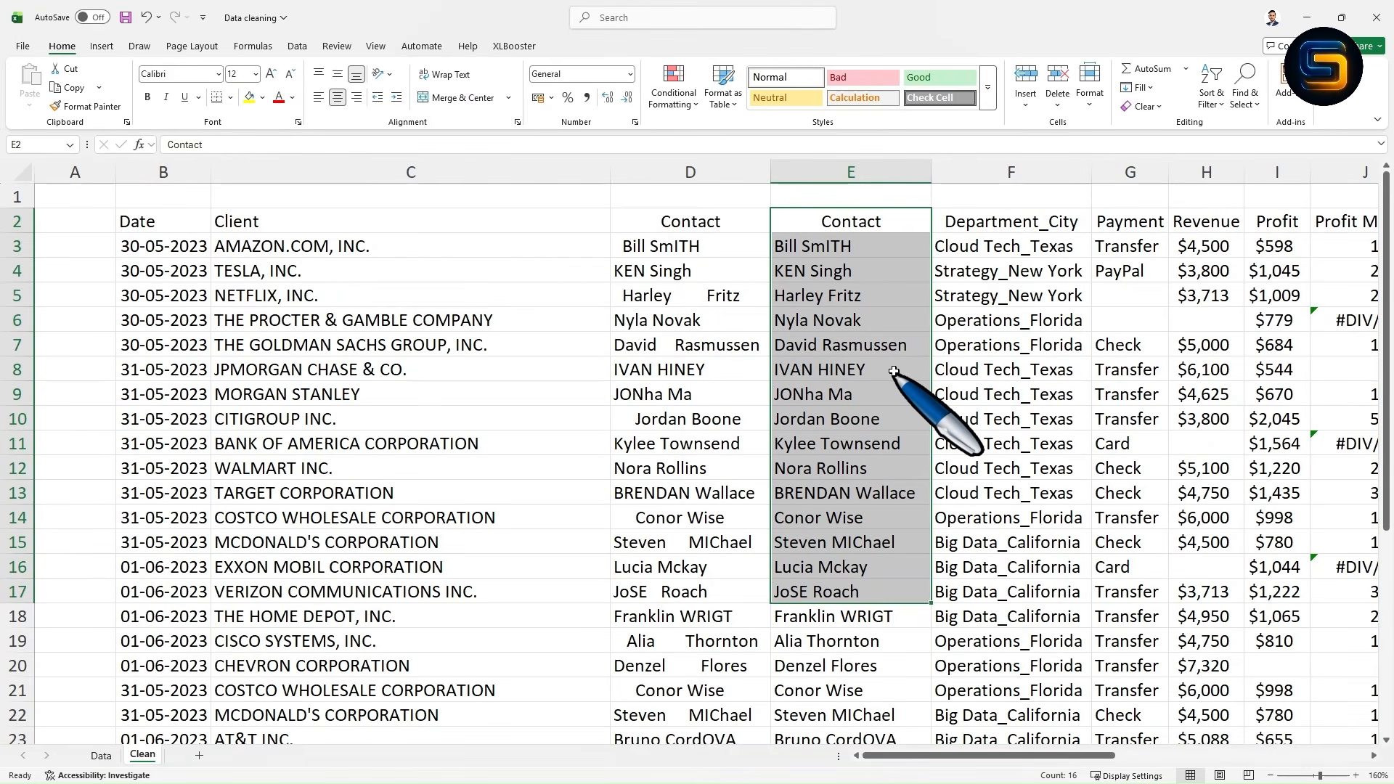
left_click(962, 195)
left_click(826, 245)
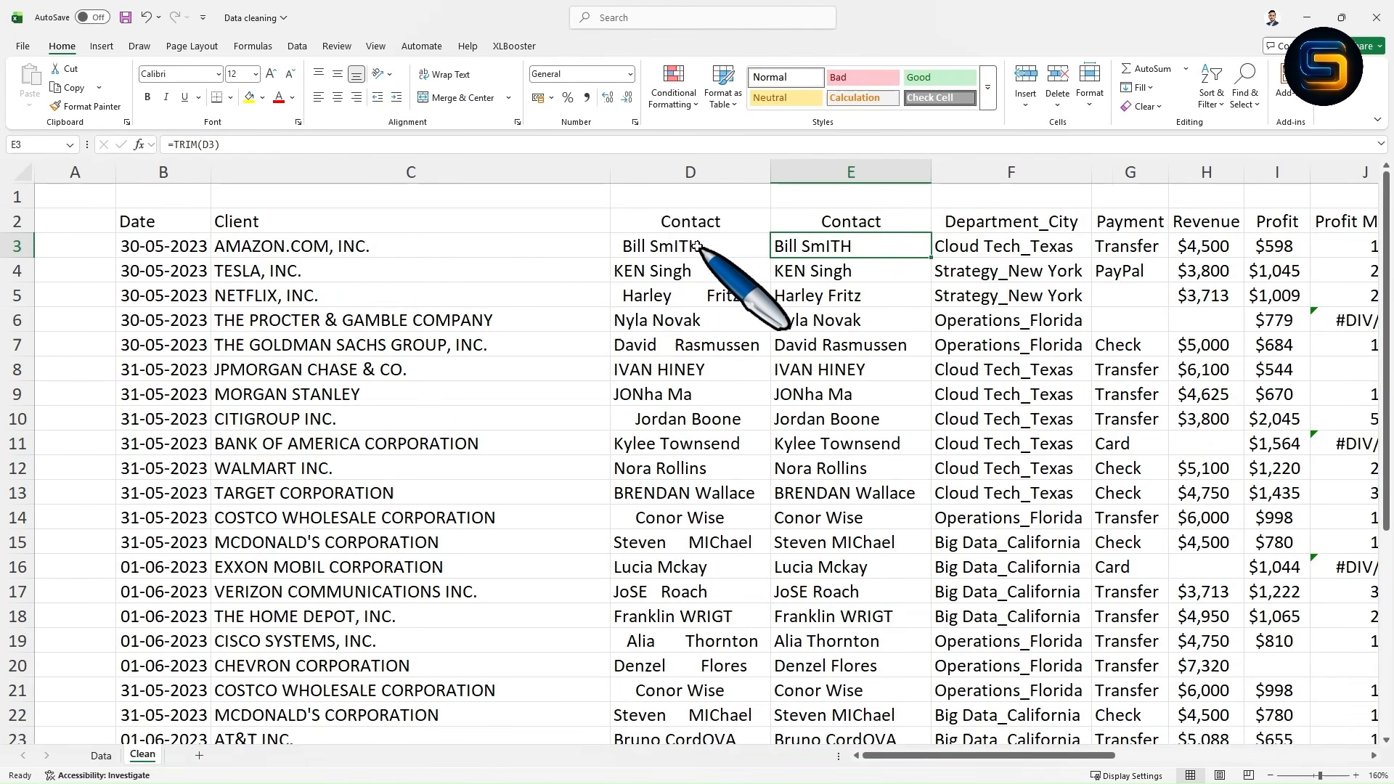
left_click_drag(834, 244, 871, 595)
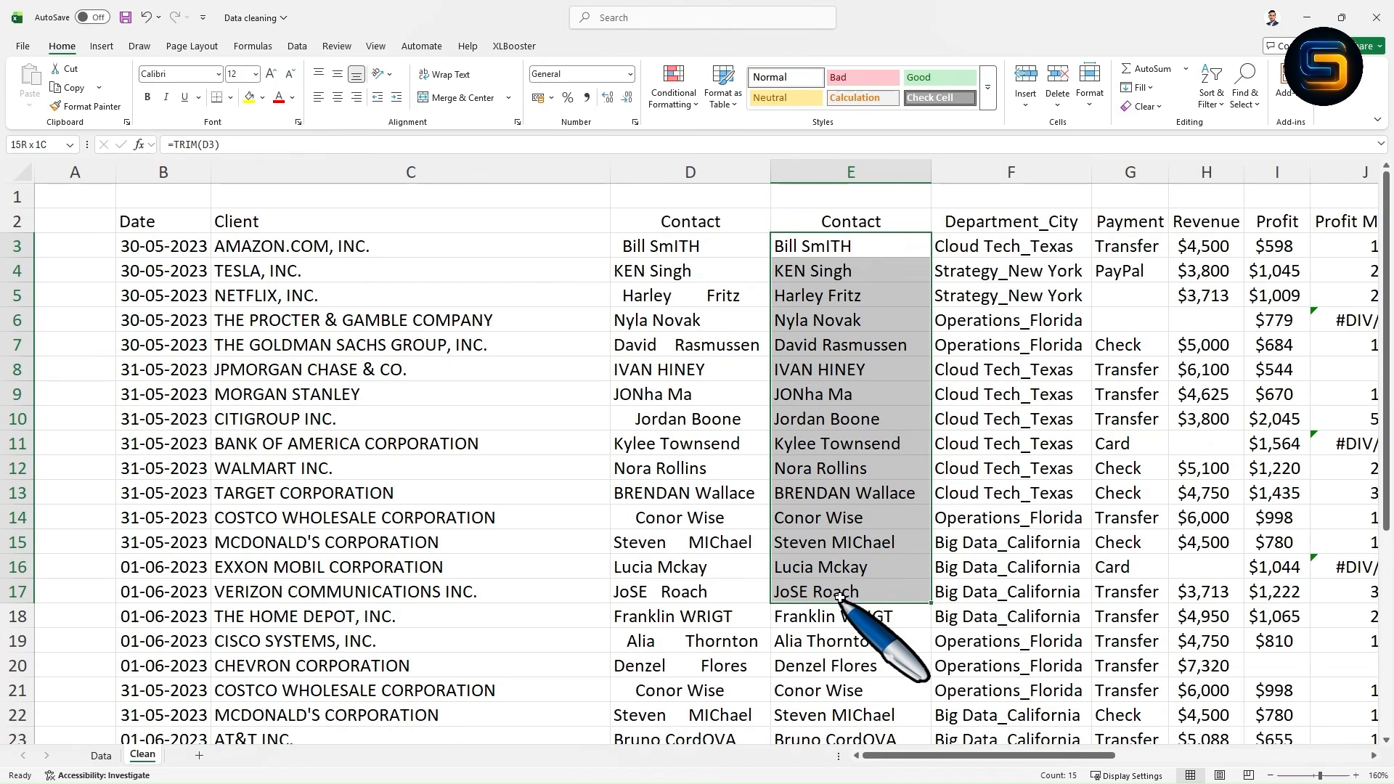
left_click(1013, 203)
left_click(850, 246)
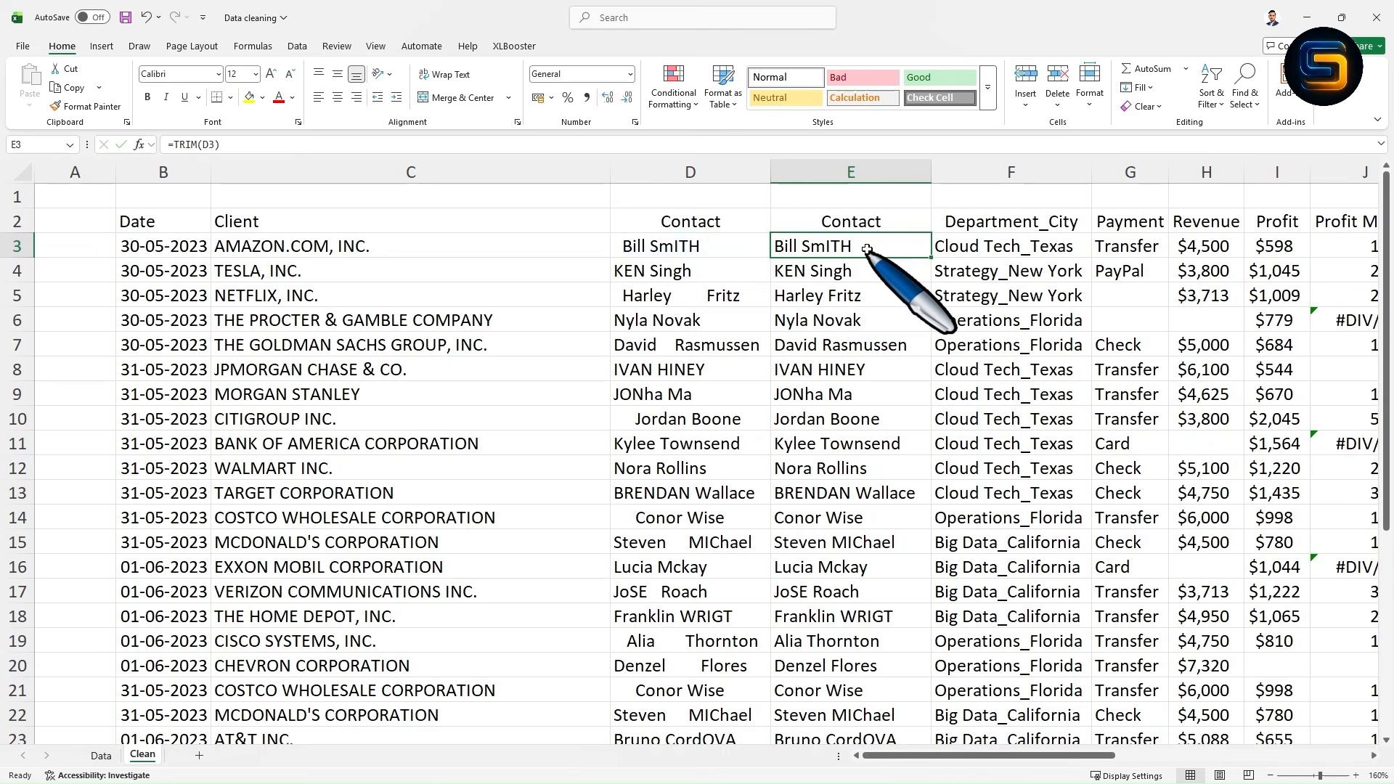
Step: Wrap the formula in E3 with PROPER so it reads =PROPER(TRIM(D3))
double_click(867, 249)
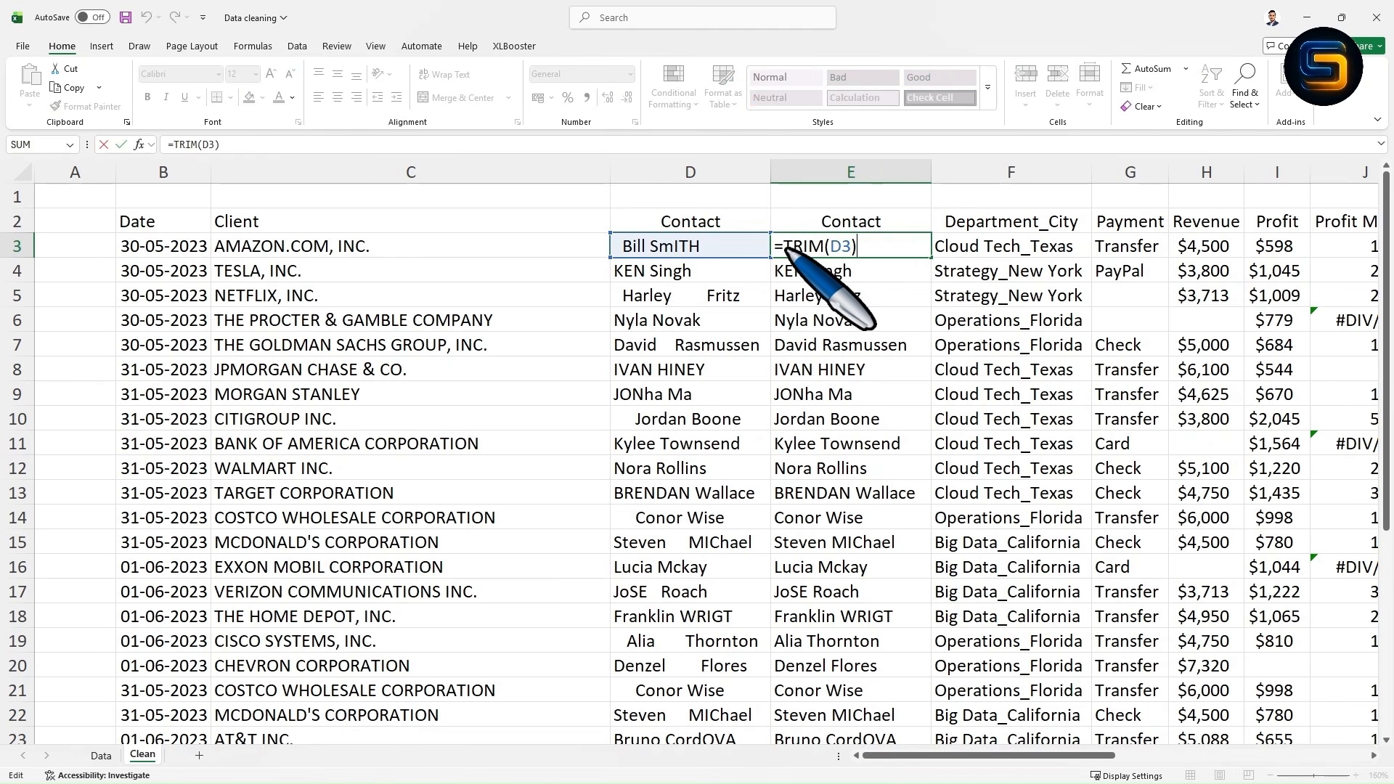
type("prop")
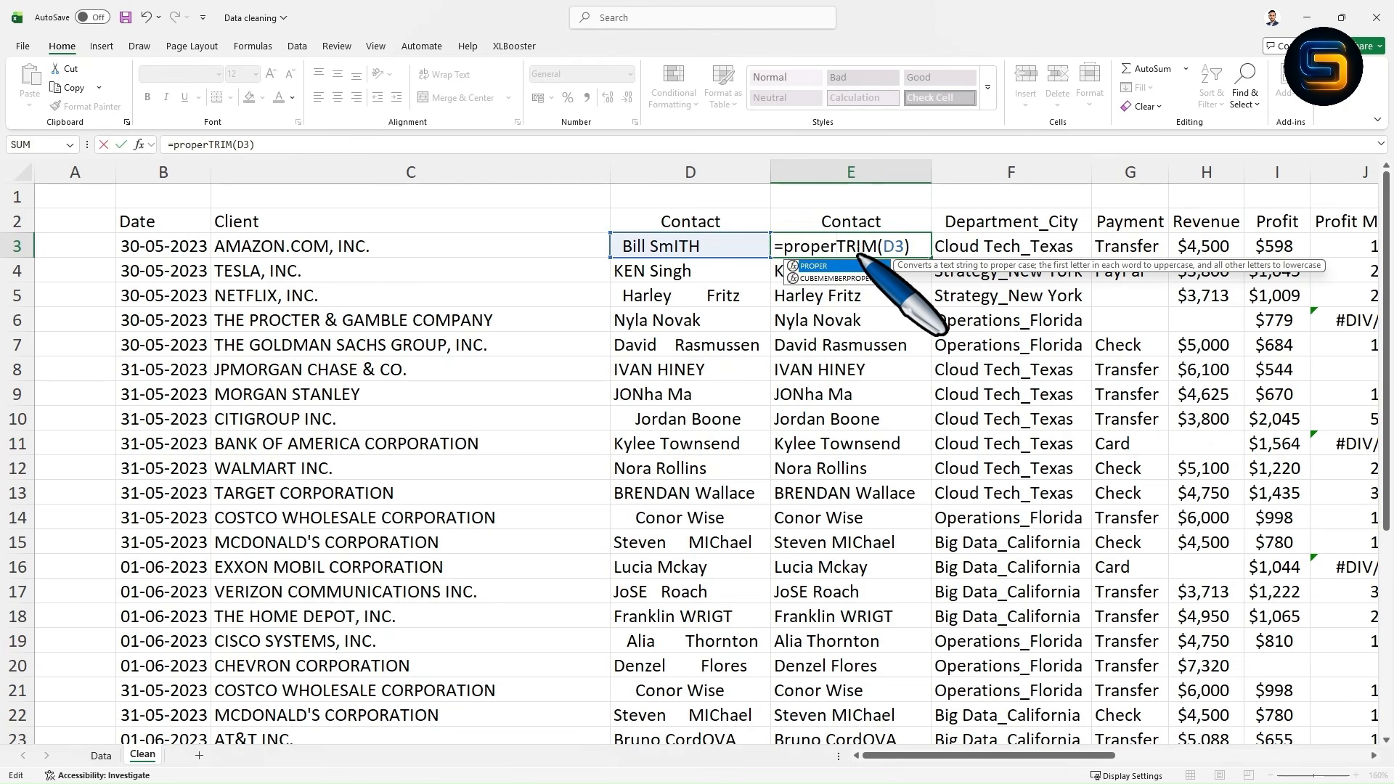
type("er")
key("BackSpace")
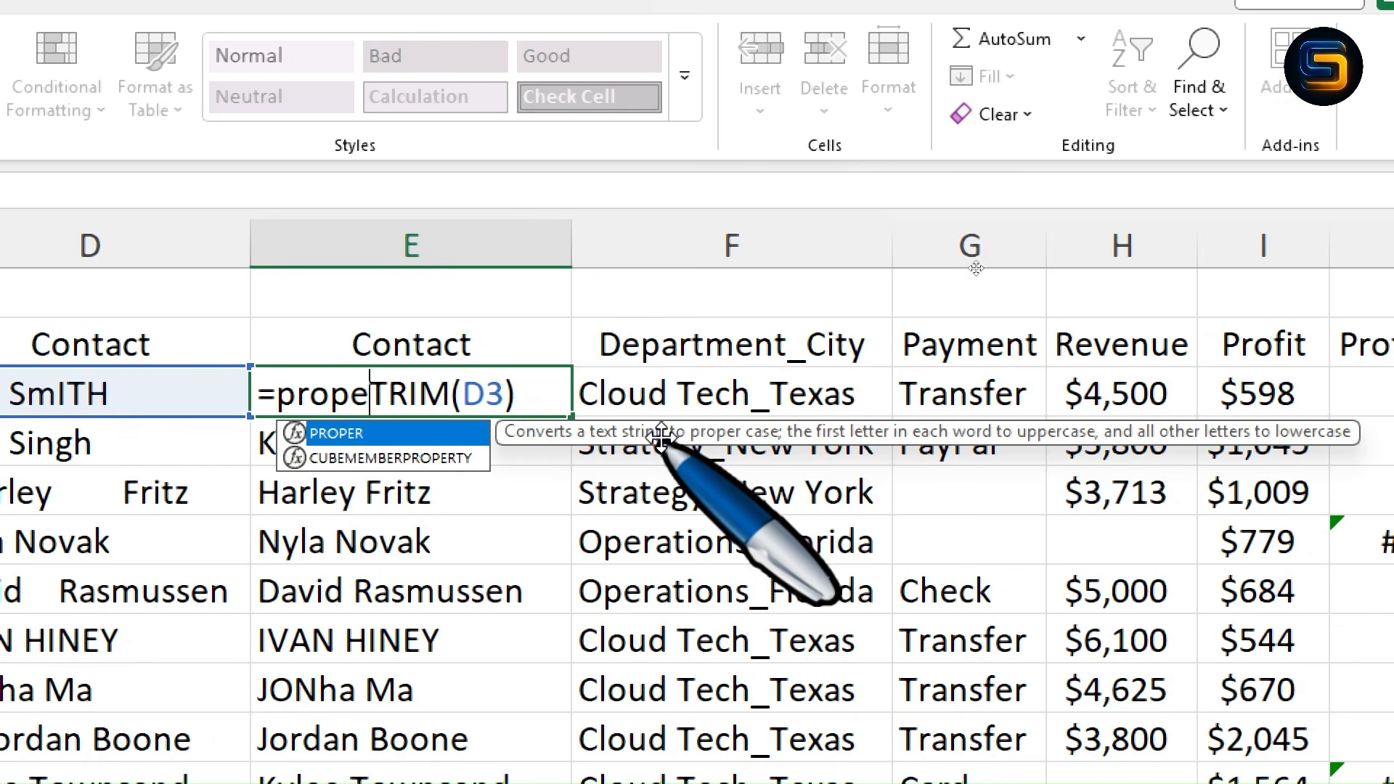
key("Tab")
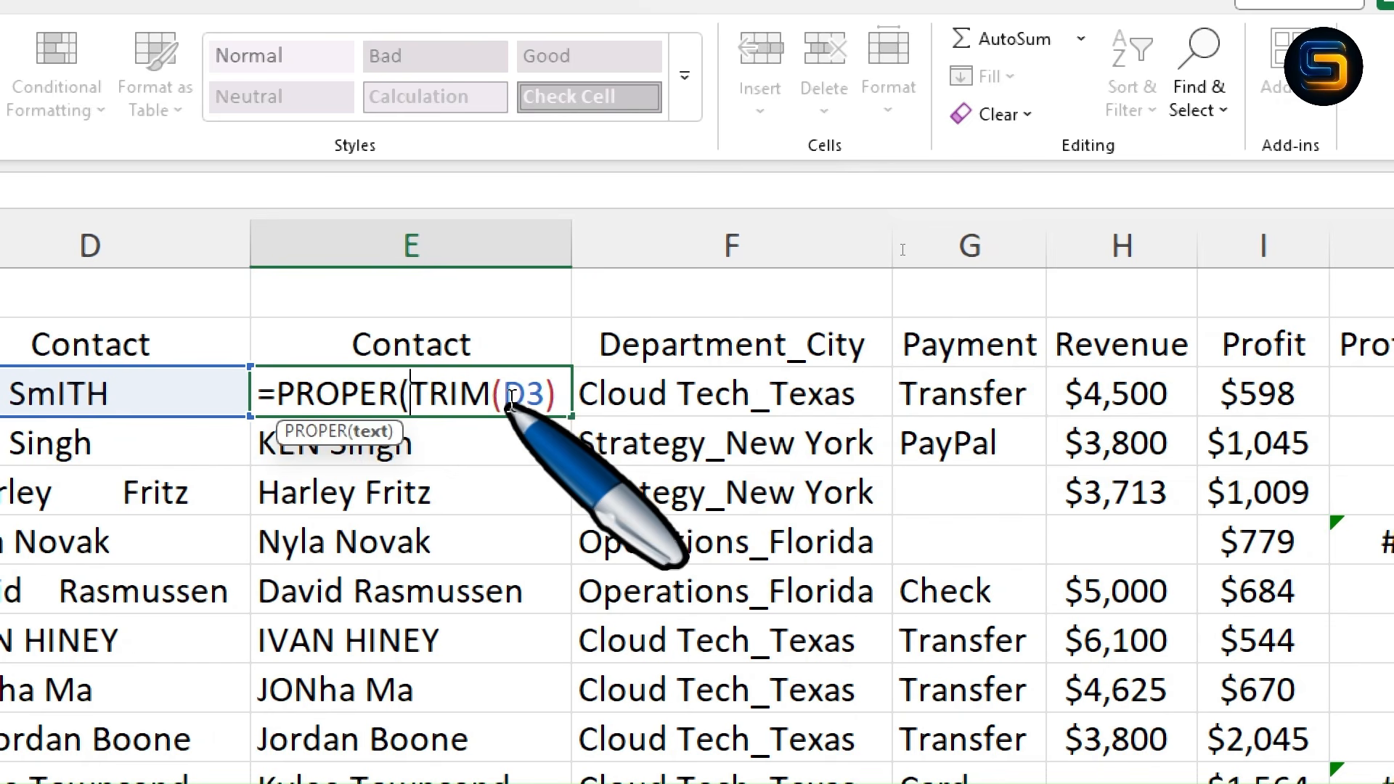
left_click(566, 398)
type(")")
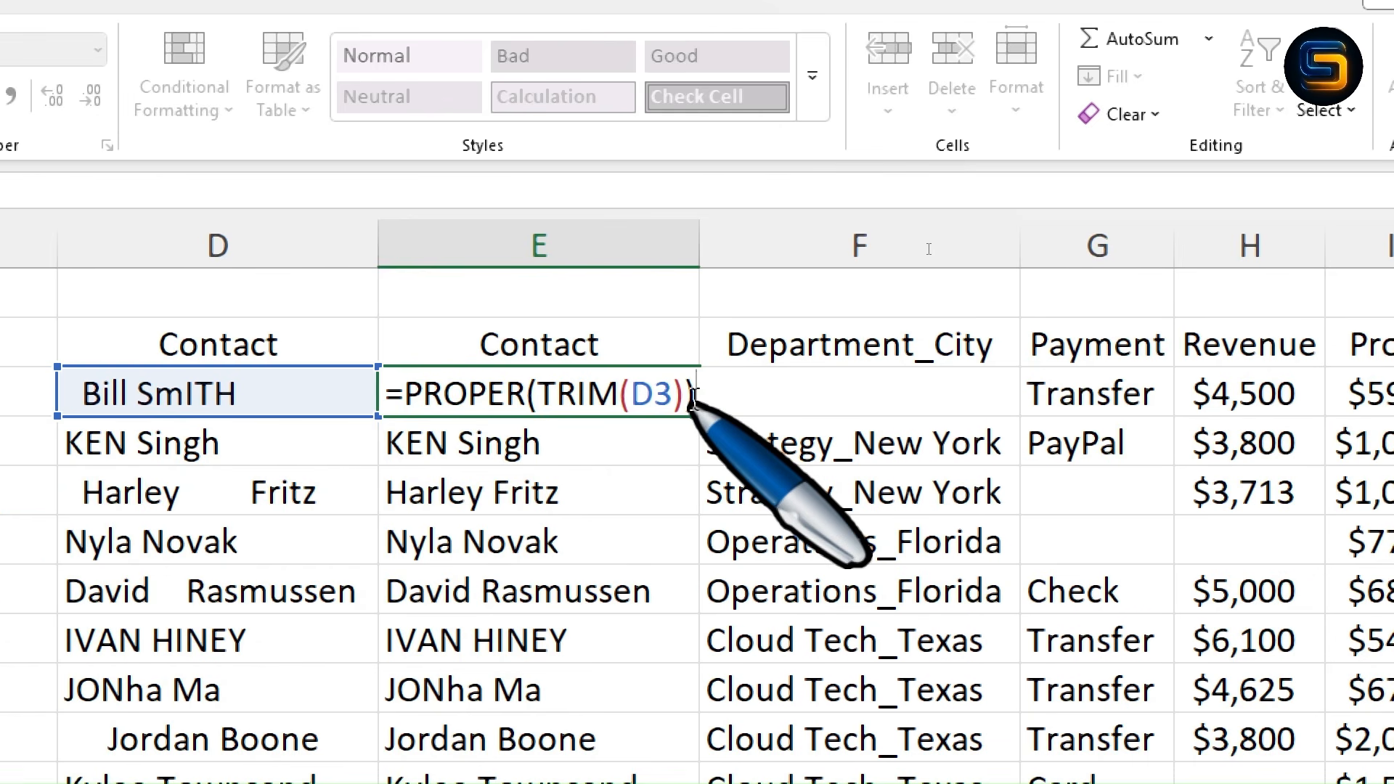
key("Return")
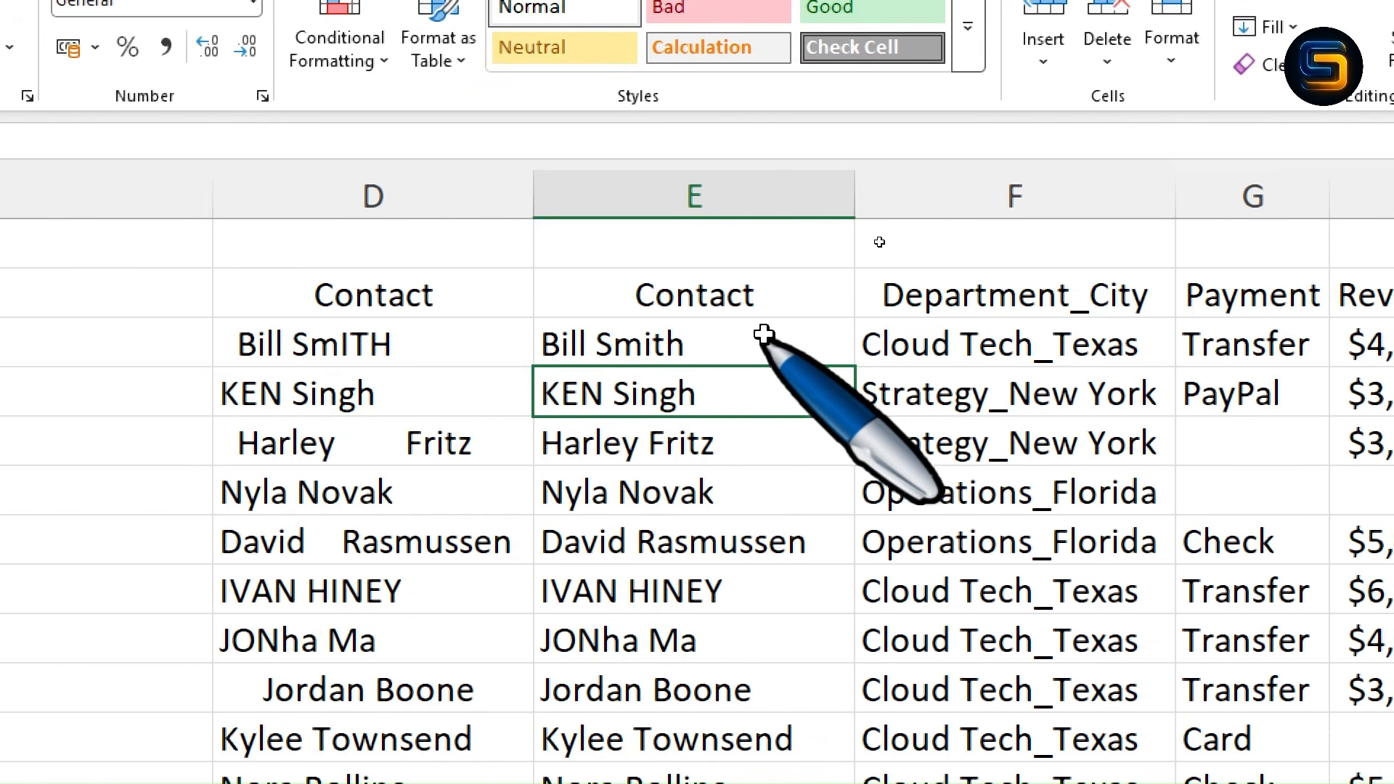
Step: Fill the combined PROPER and TRIM formula from E3 down the whole new Contact column
left_click(555, 347)
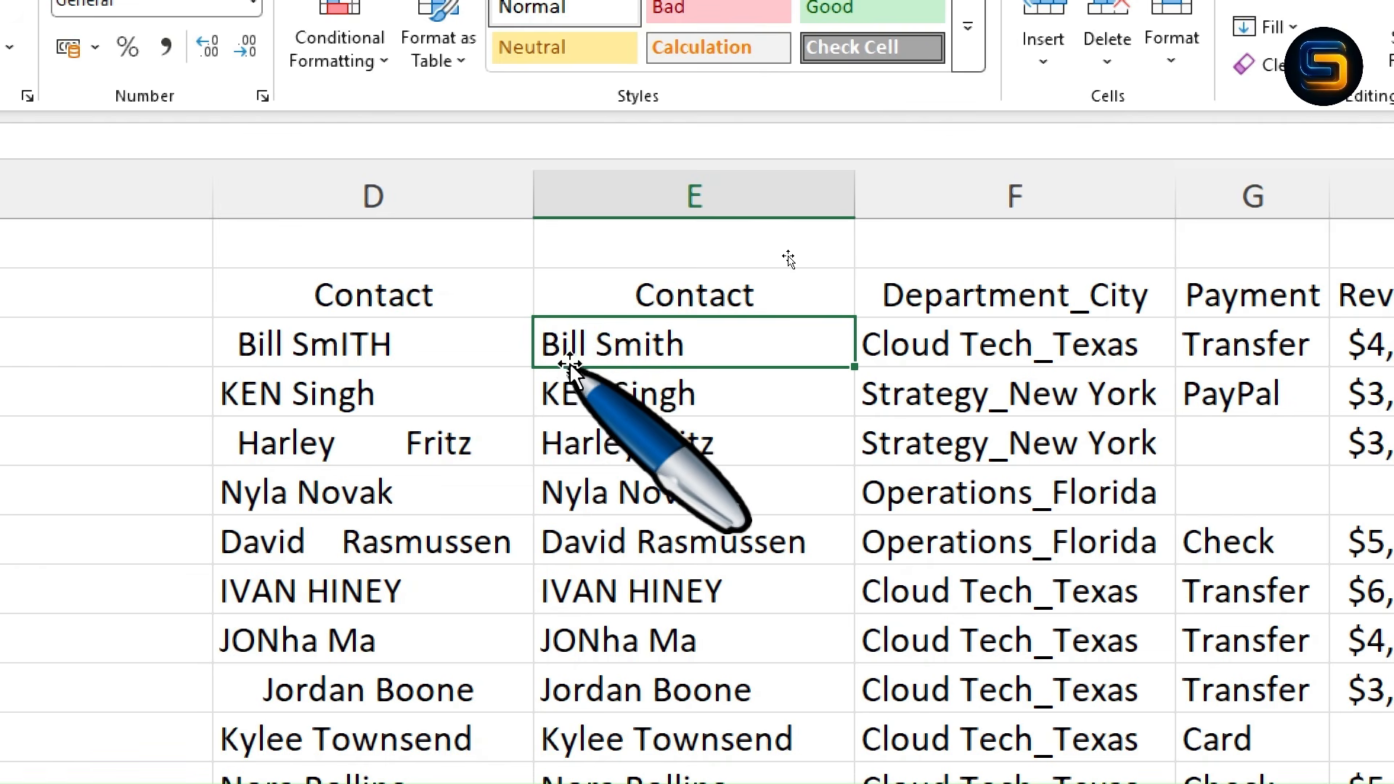
double_click(853, 366)
scroll(813, 435, "down", 3)
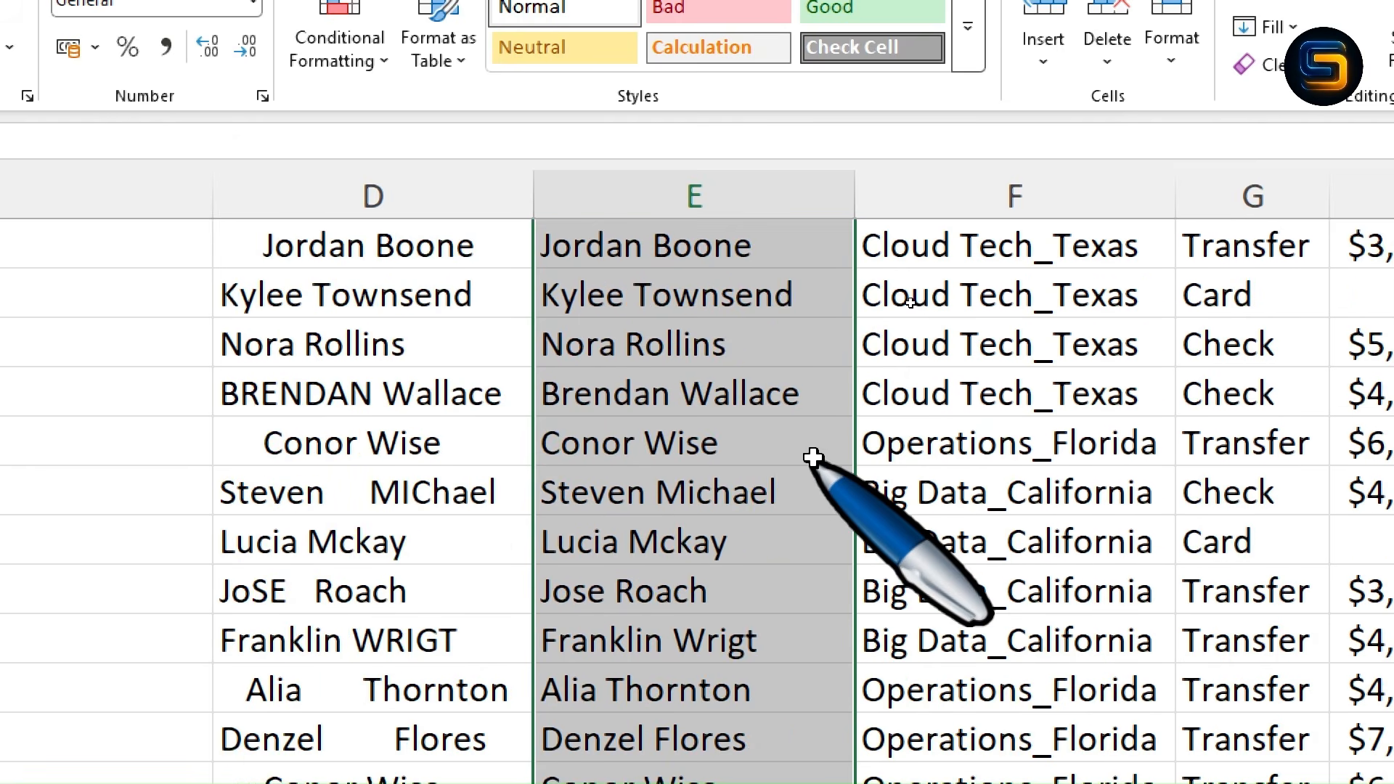
Step: Check the proper-cased contact names down column E against the original entries in column D
scroll(799, 421, "up", 3)
scroll(741, 363, "down", 5)
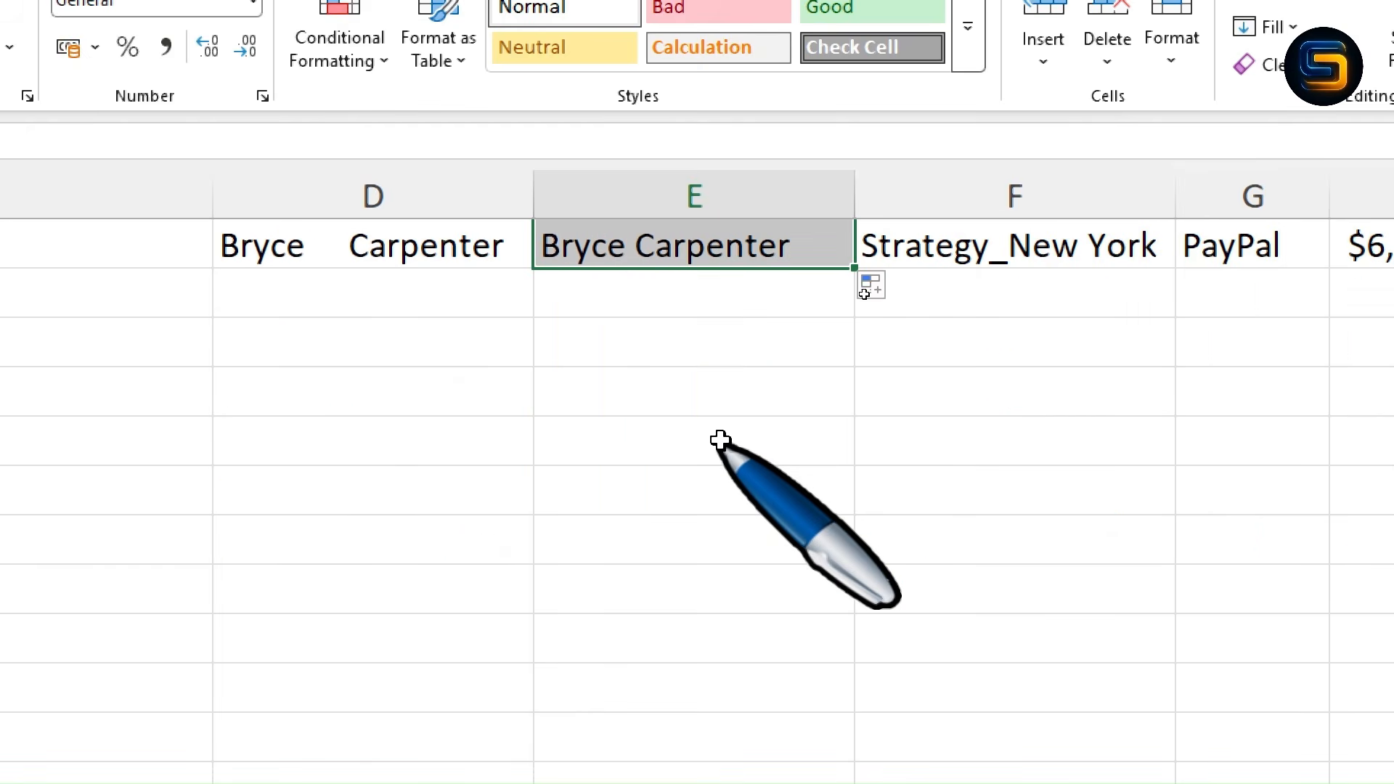
scroll(716, 442, "up", 5)
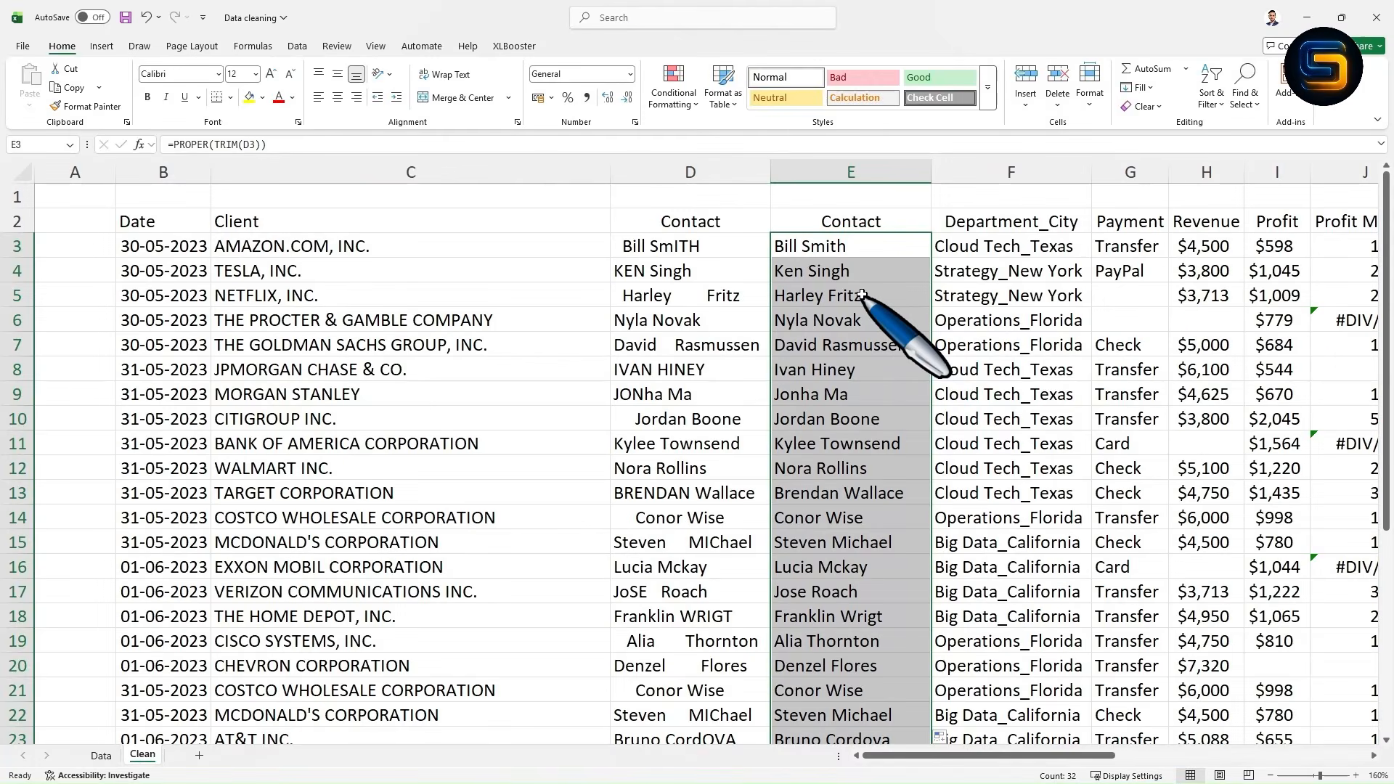
scroll(861, 296, "down", 4)
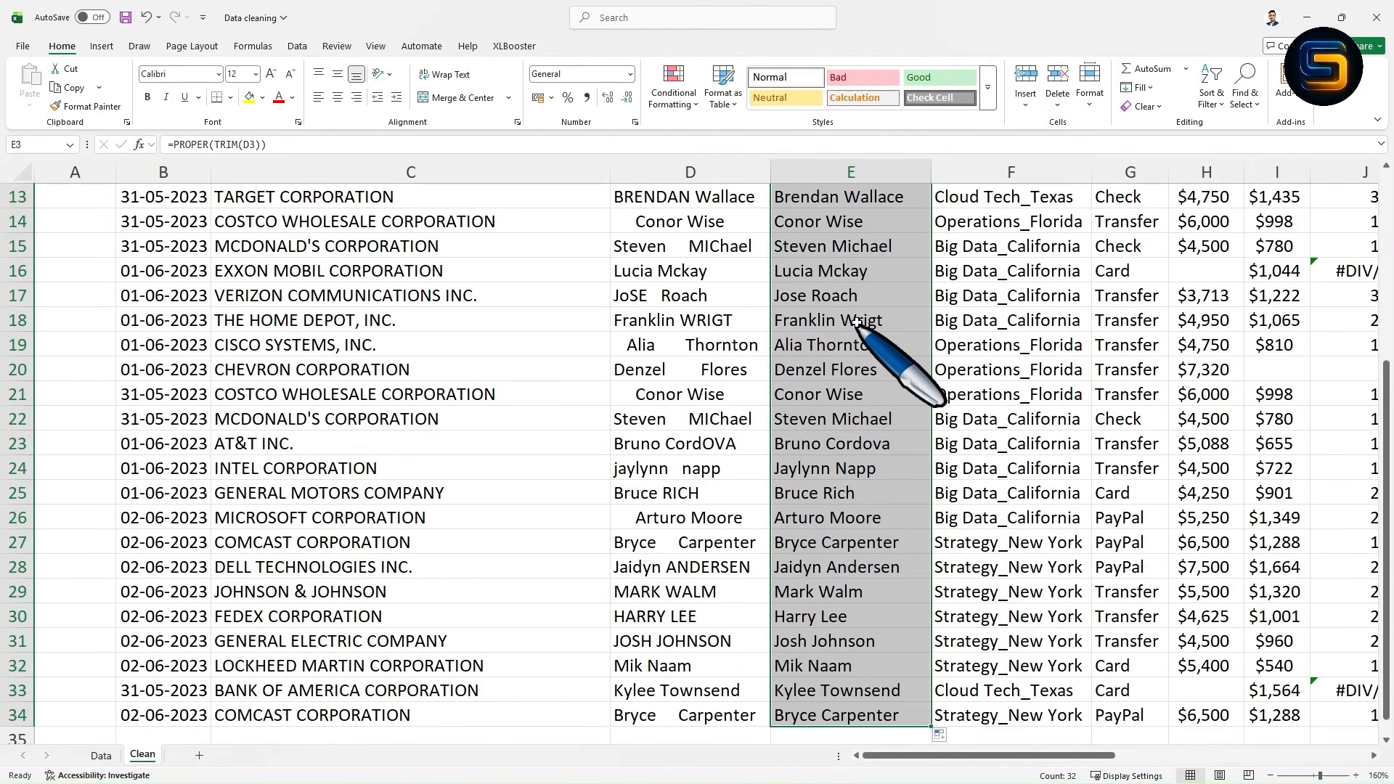
scroll(856, 335, "up", 4)
left_click(853, 243)
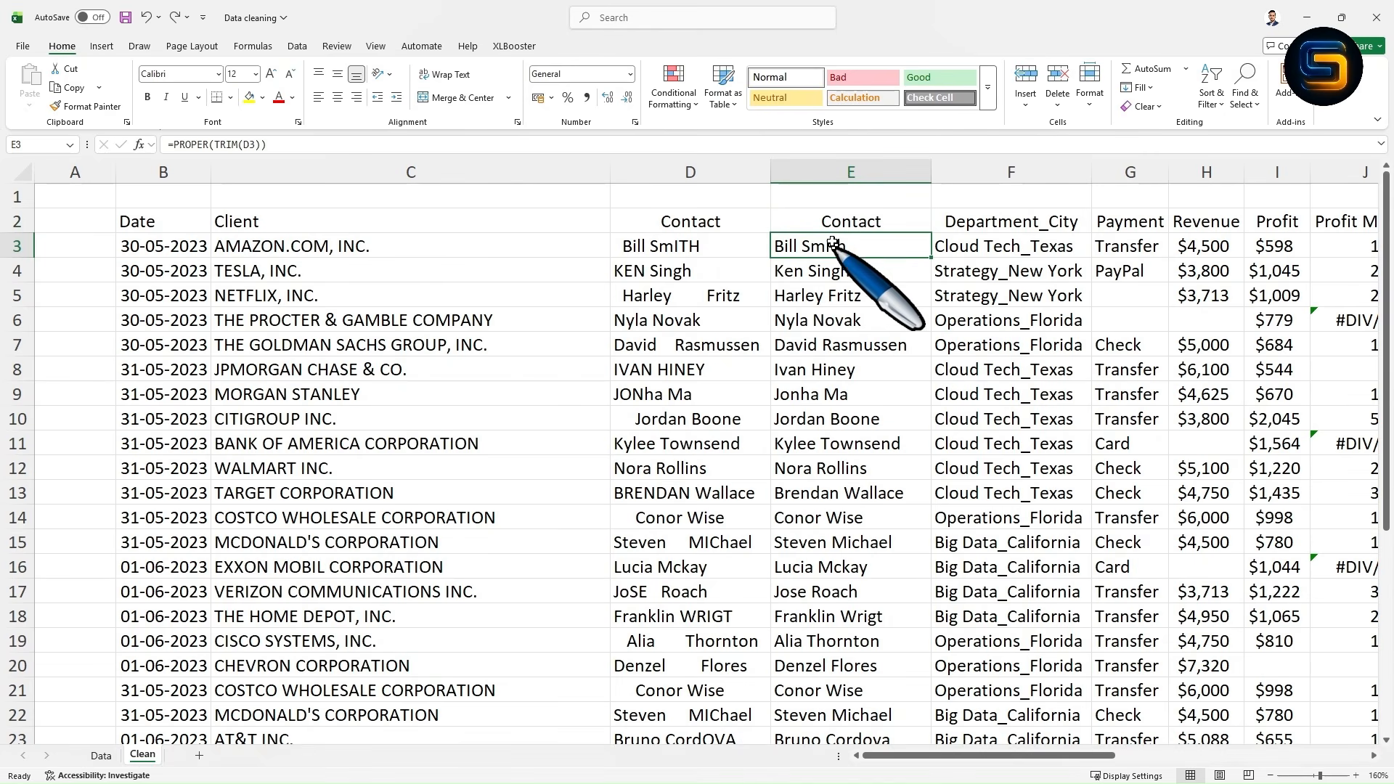
Step: Try deleting the original Contact column D and undo the deletion
left_click(696, 218)
left_click(702, 165)
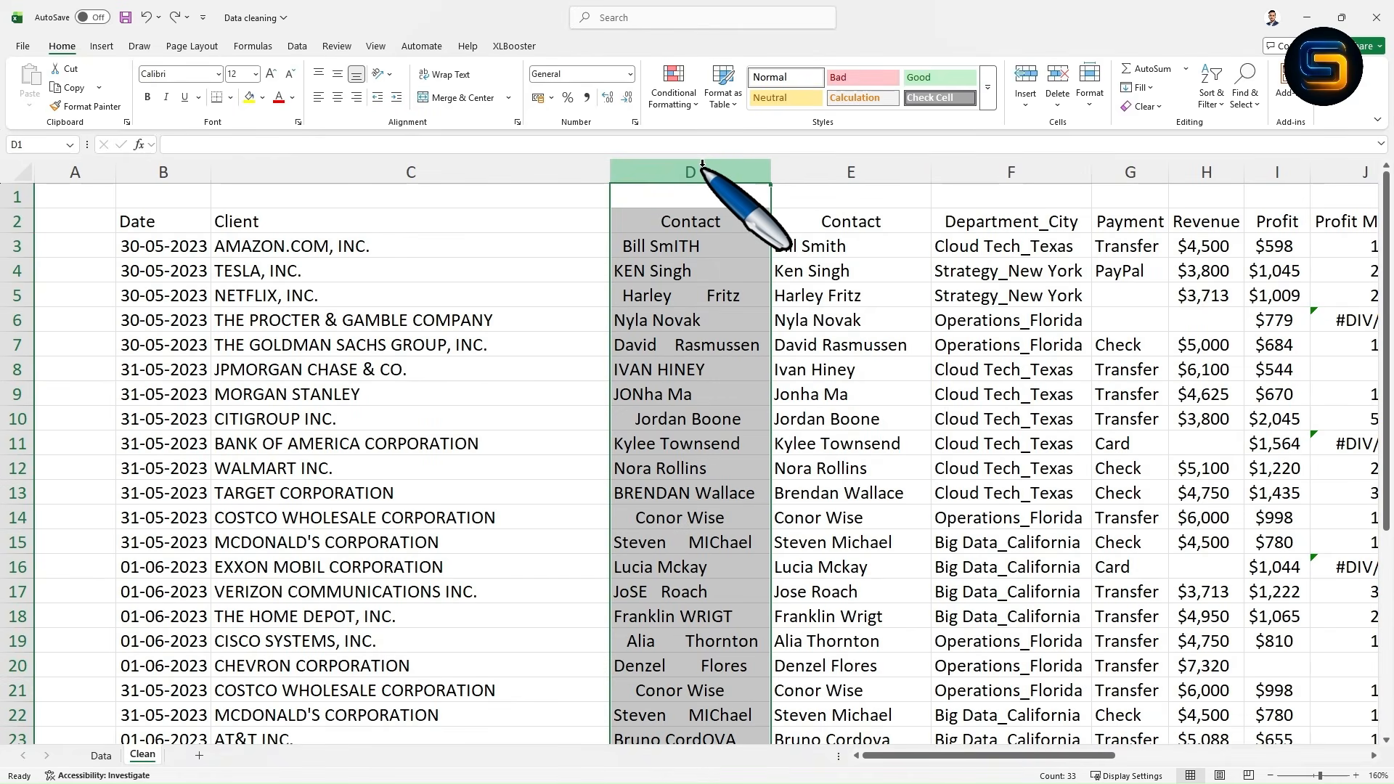
key("ctrl+minus")
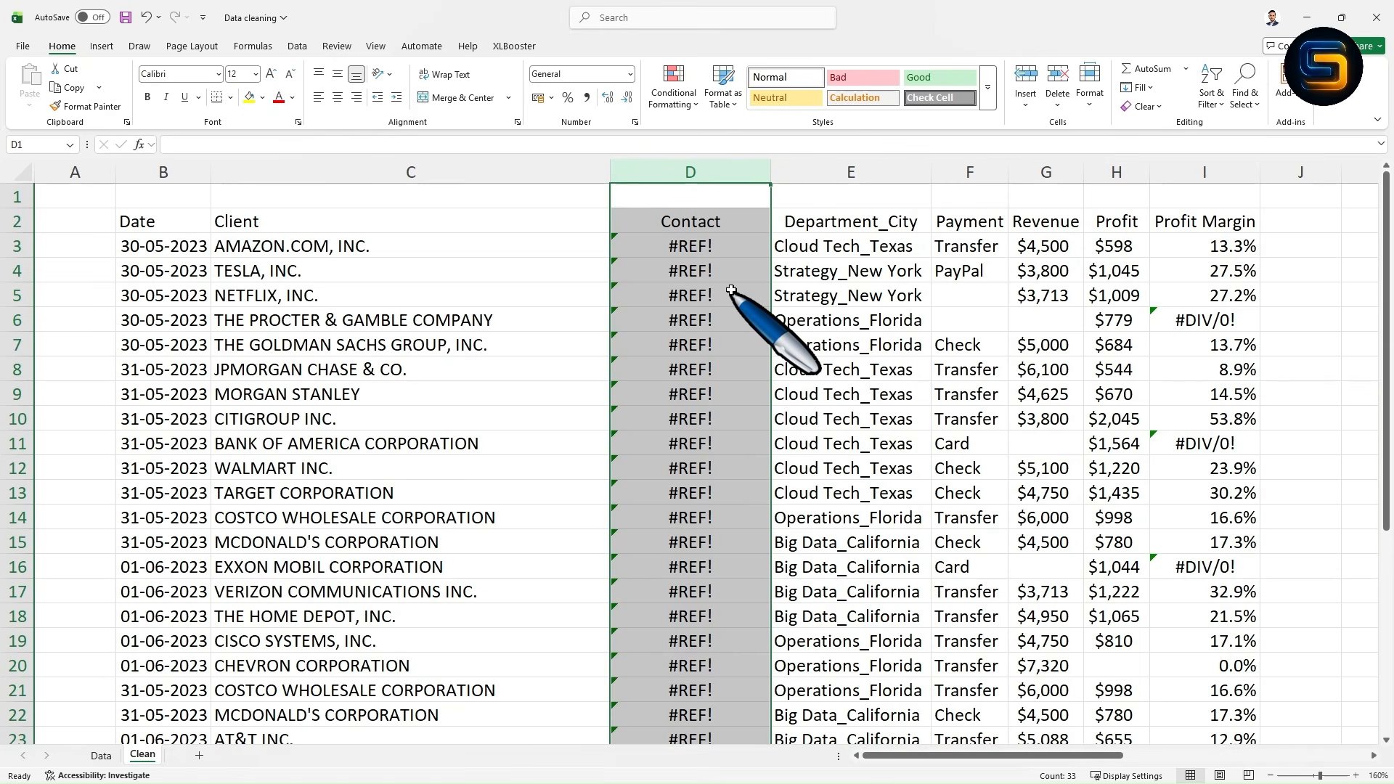
key("ctrl+z")
Step: Inspect the formula in E3 to see which cell it references
left_click(817, 254)
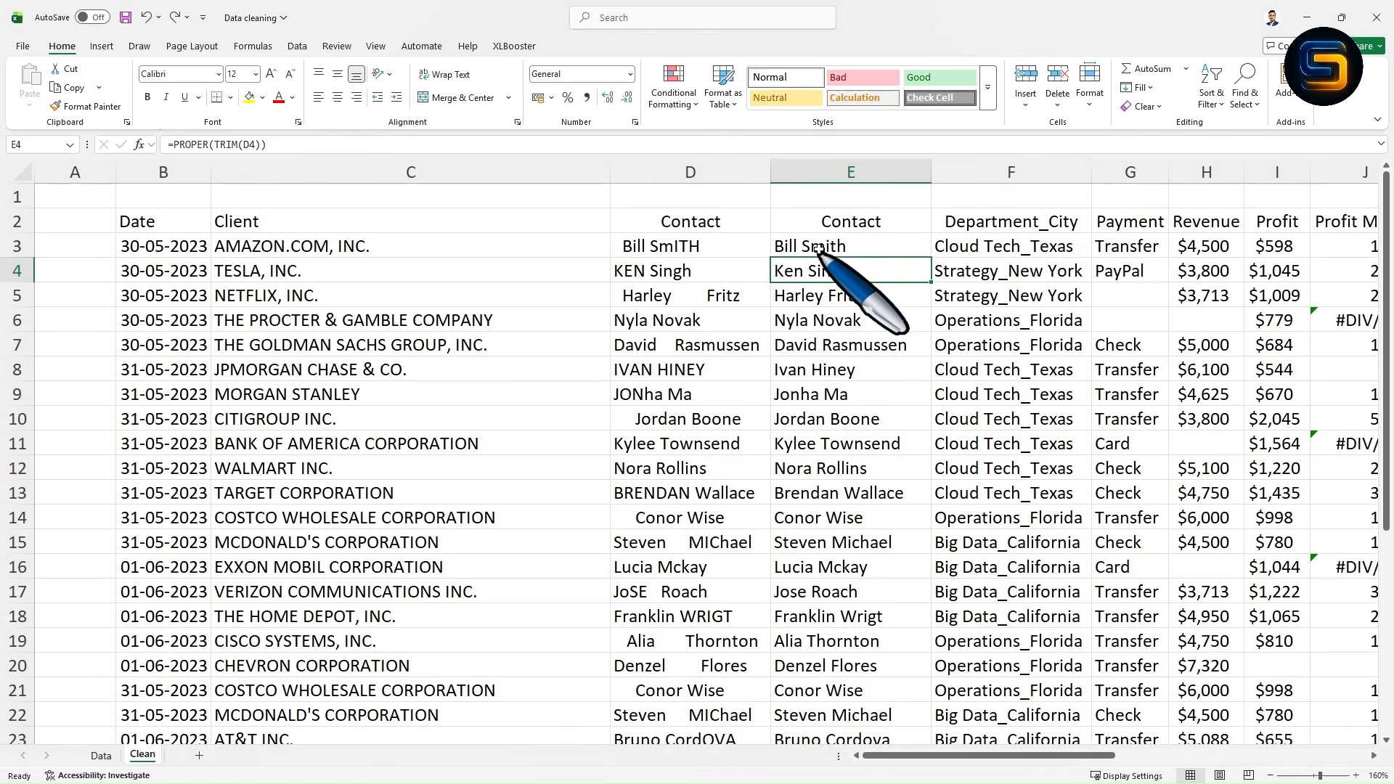
double_click(820, 250)
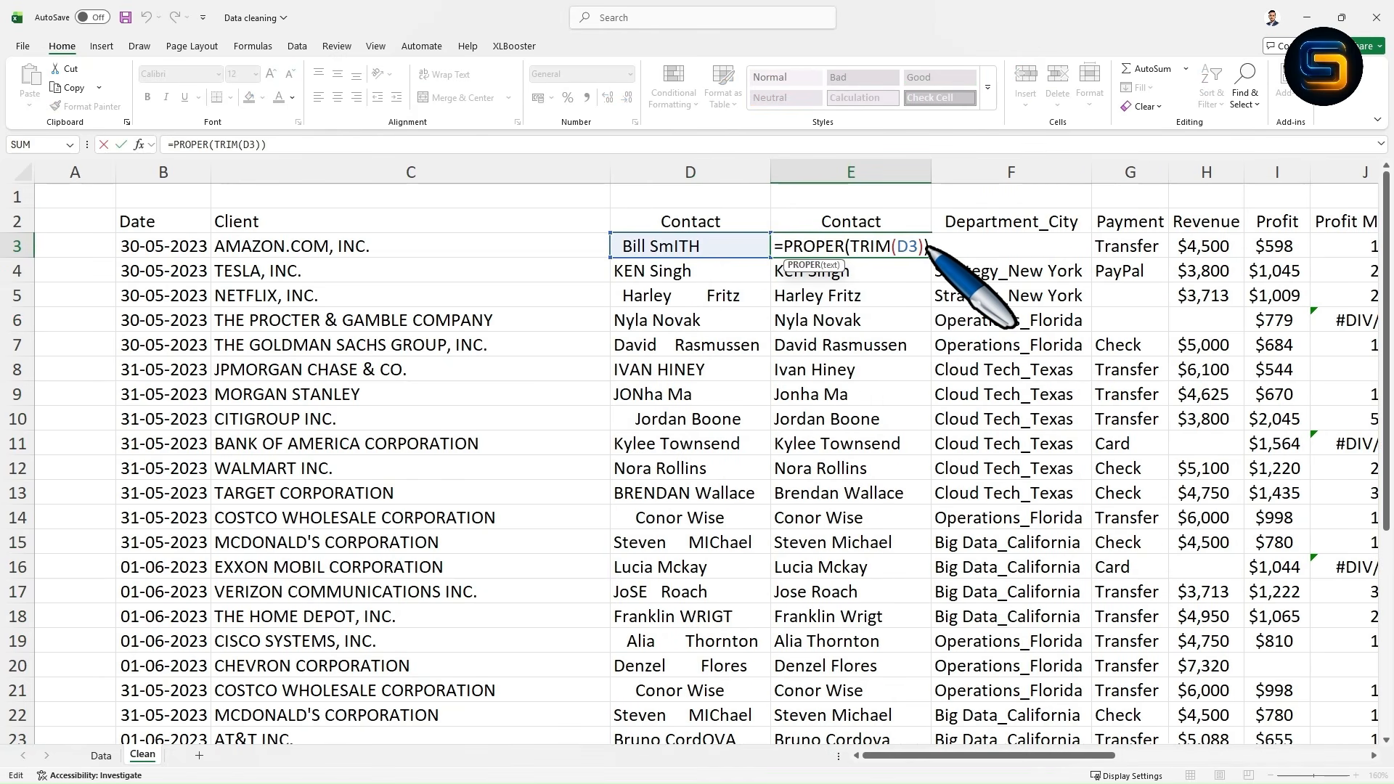
key("Return")
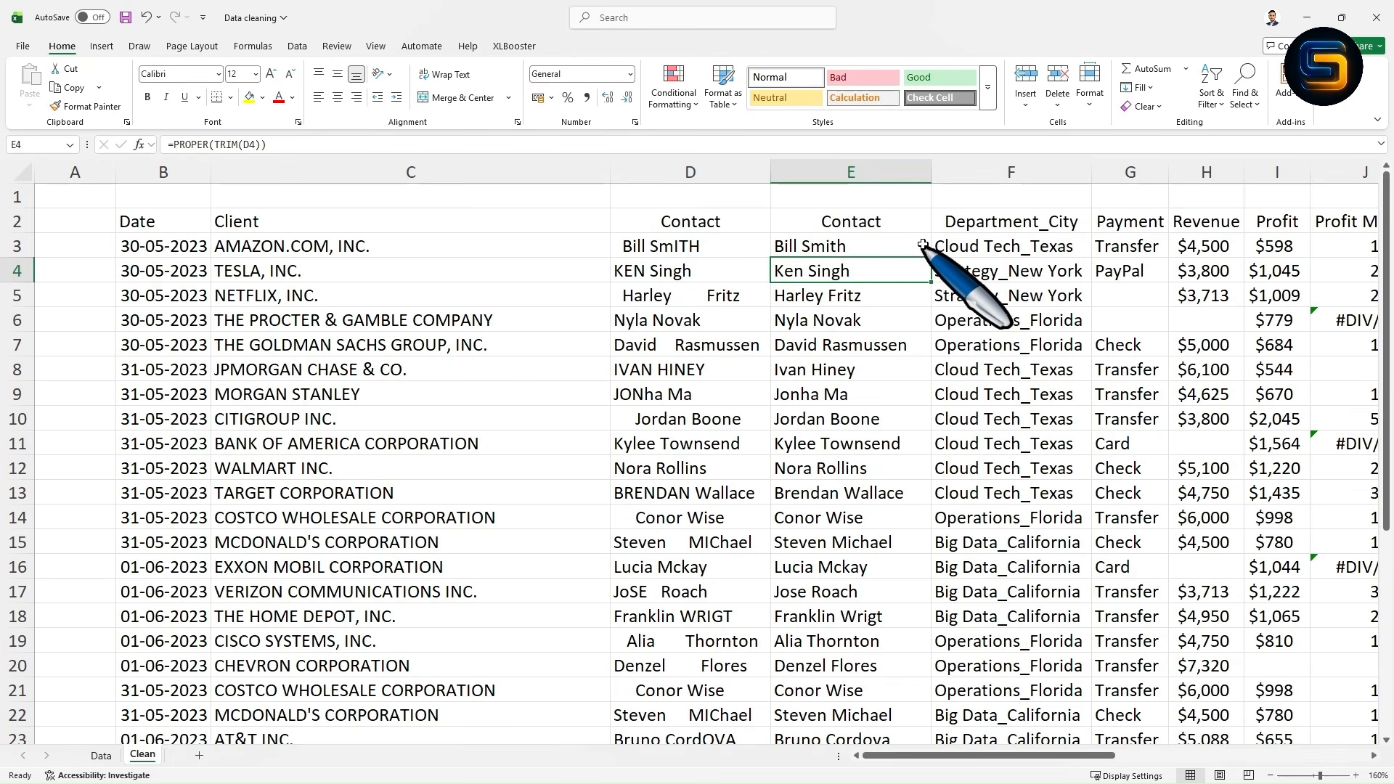
Step: Replace the formulas in the new Contact column, E2:E34, with their values and check the content of E3
left_click(874, 220)
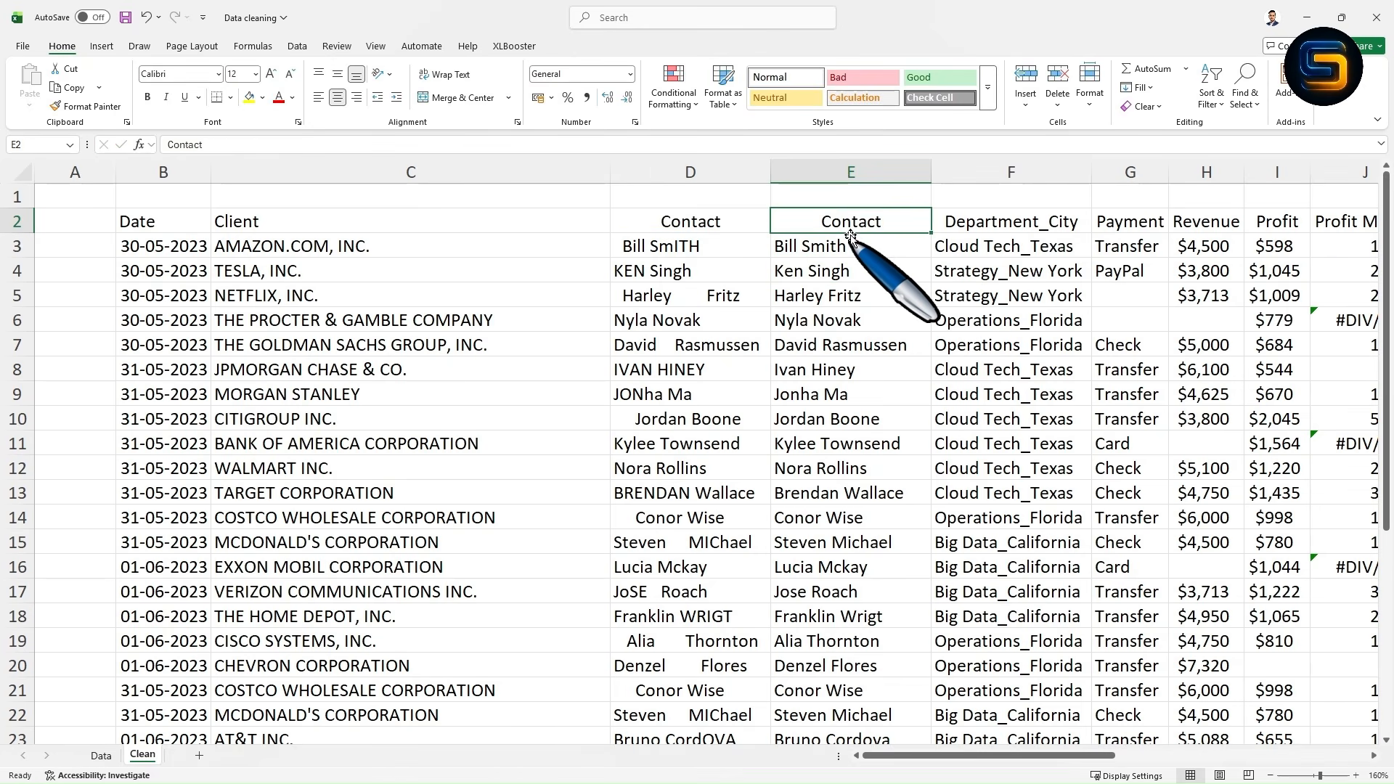
key("ctrl+shift+Down")
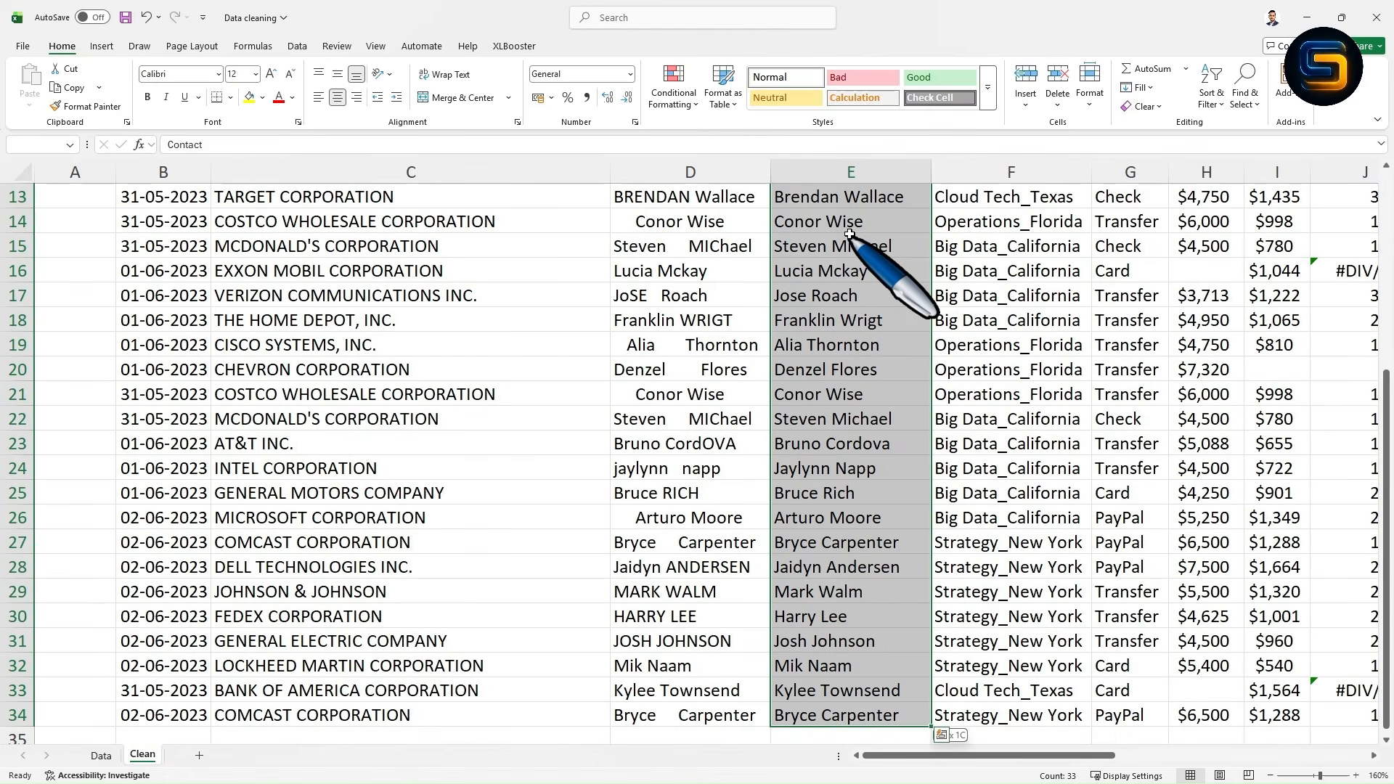
scroll(850, 235, "up", 4)
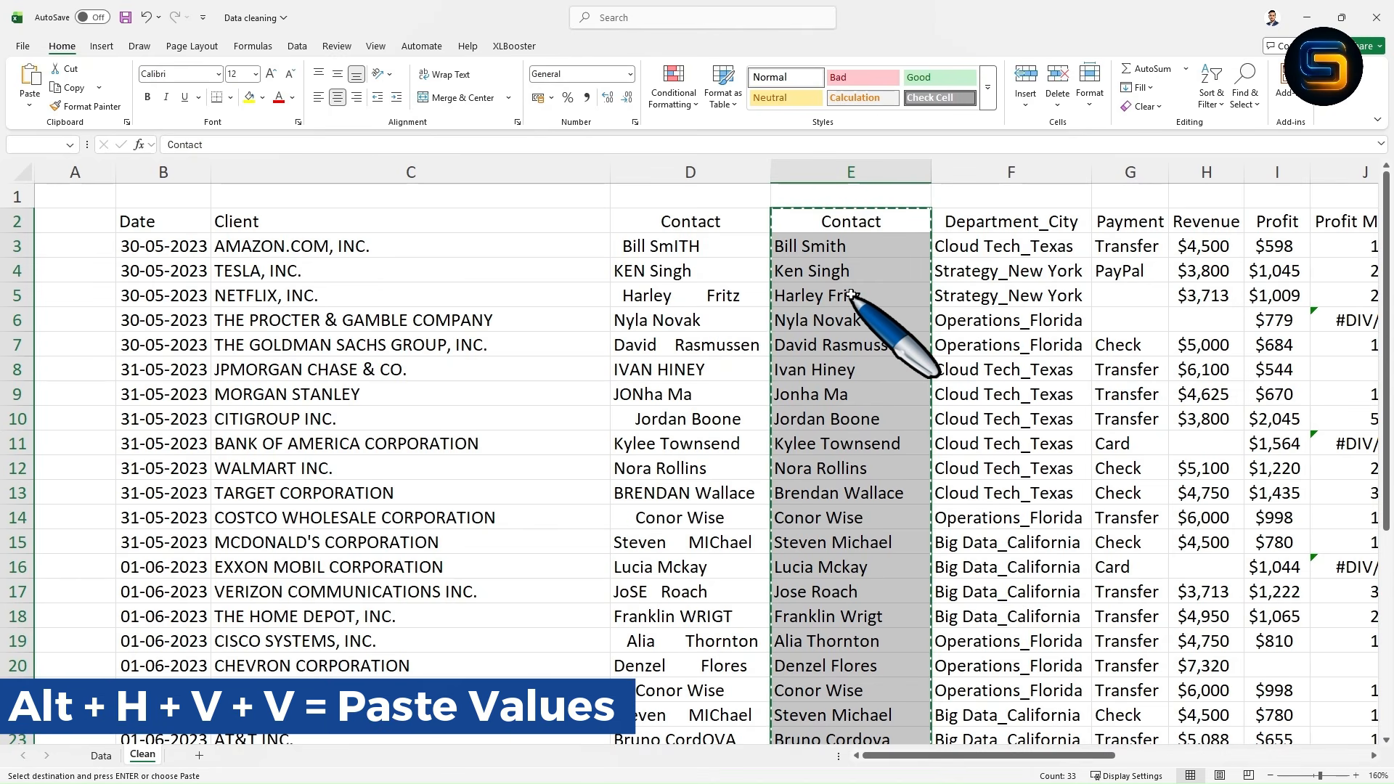
key("h")
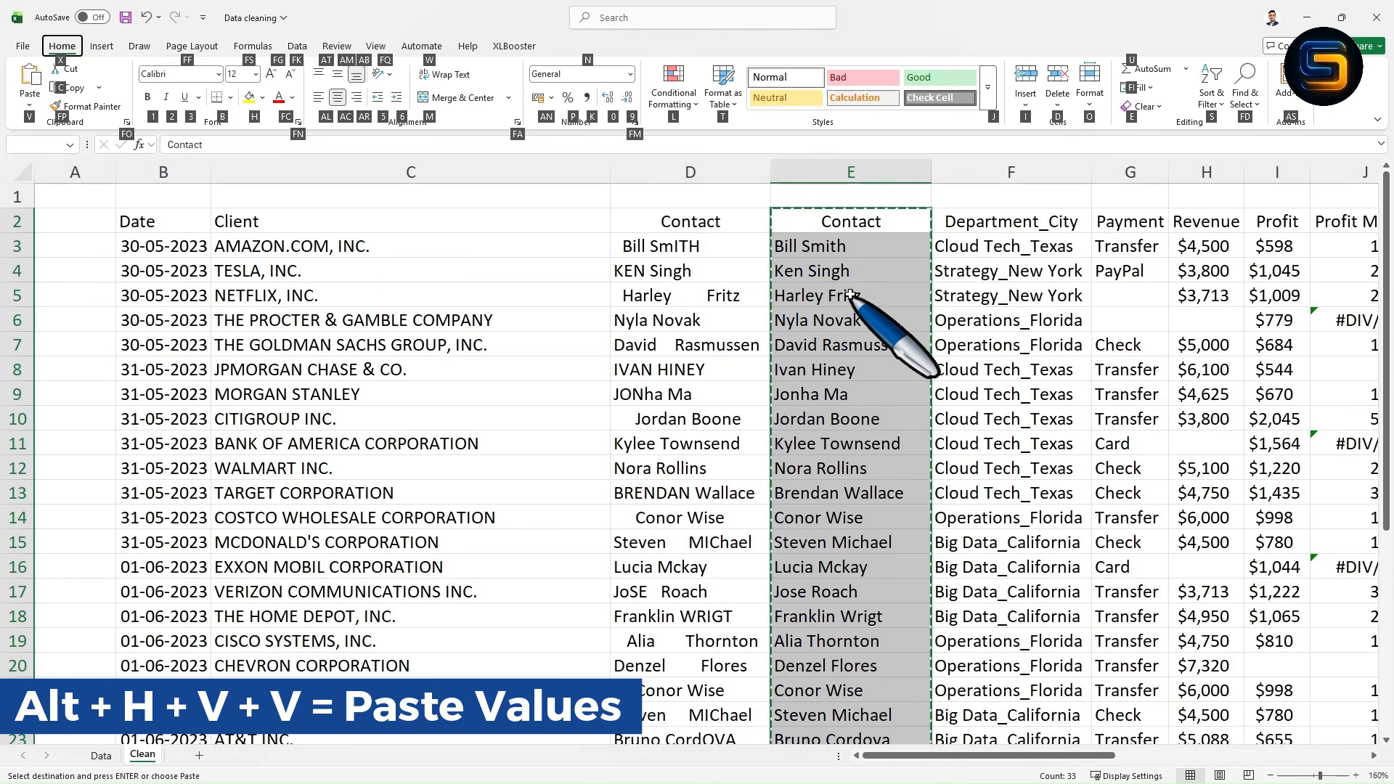
key("v")
key("v")
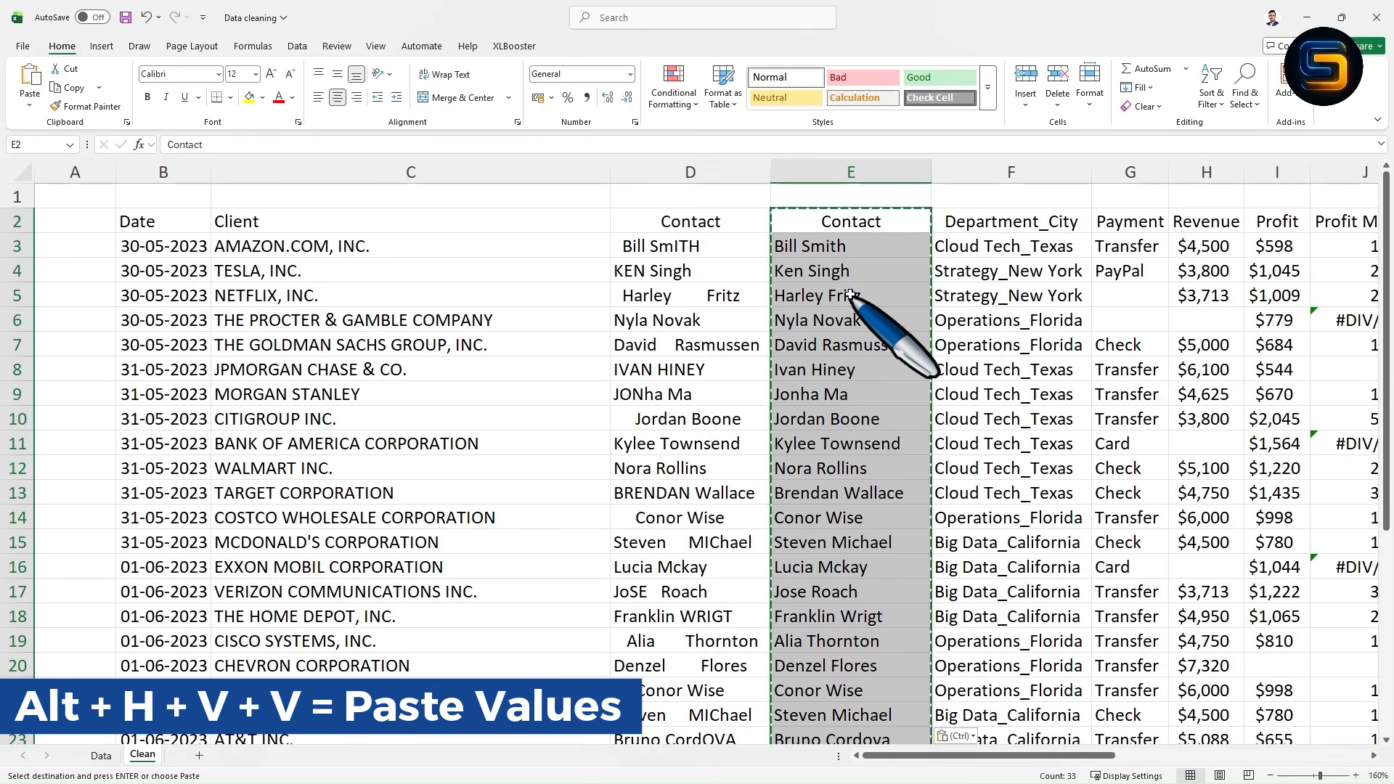
double_click(849, 249)
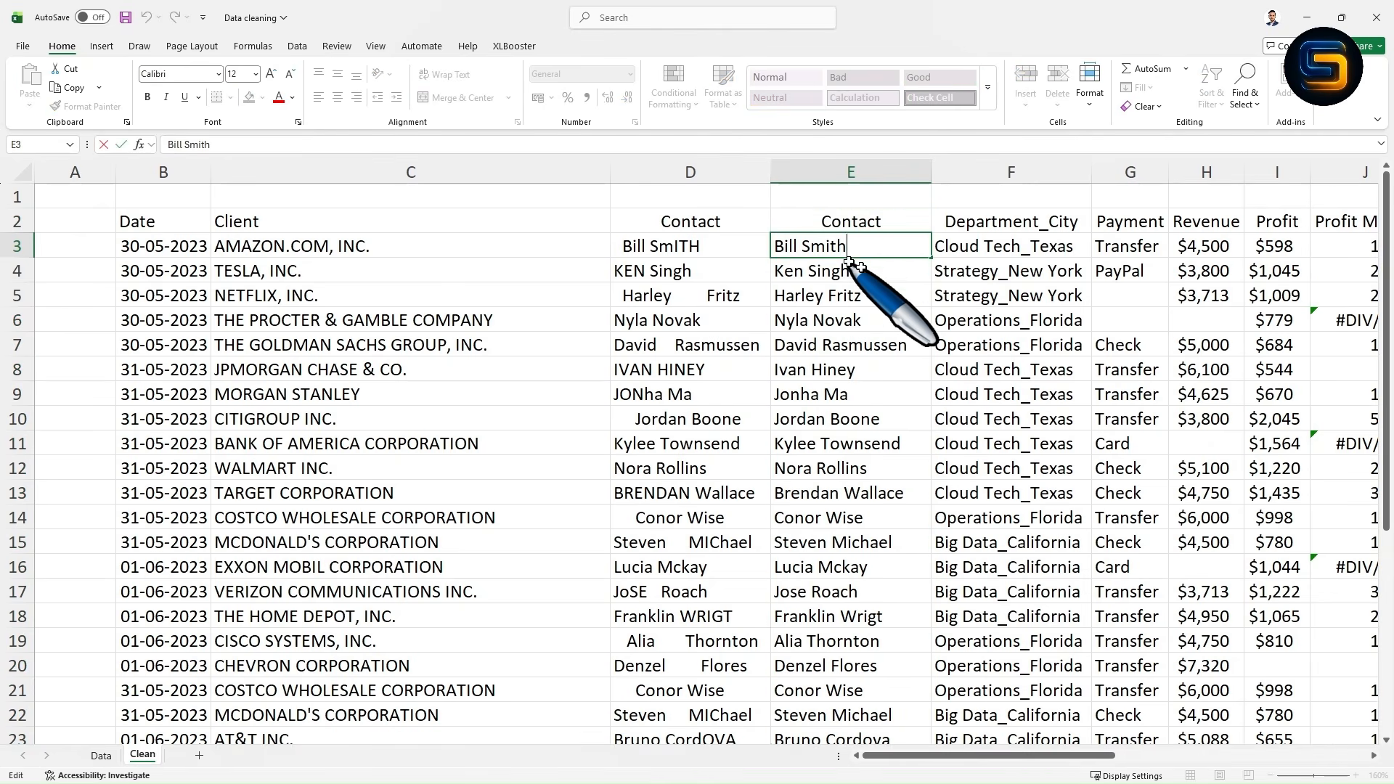
key("Return")
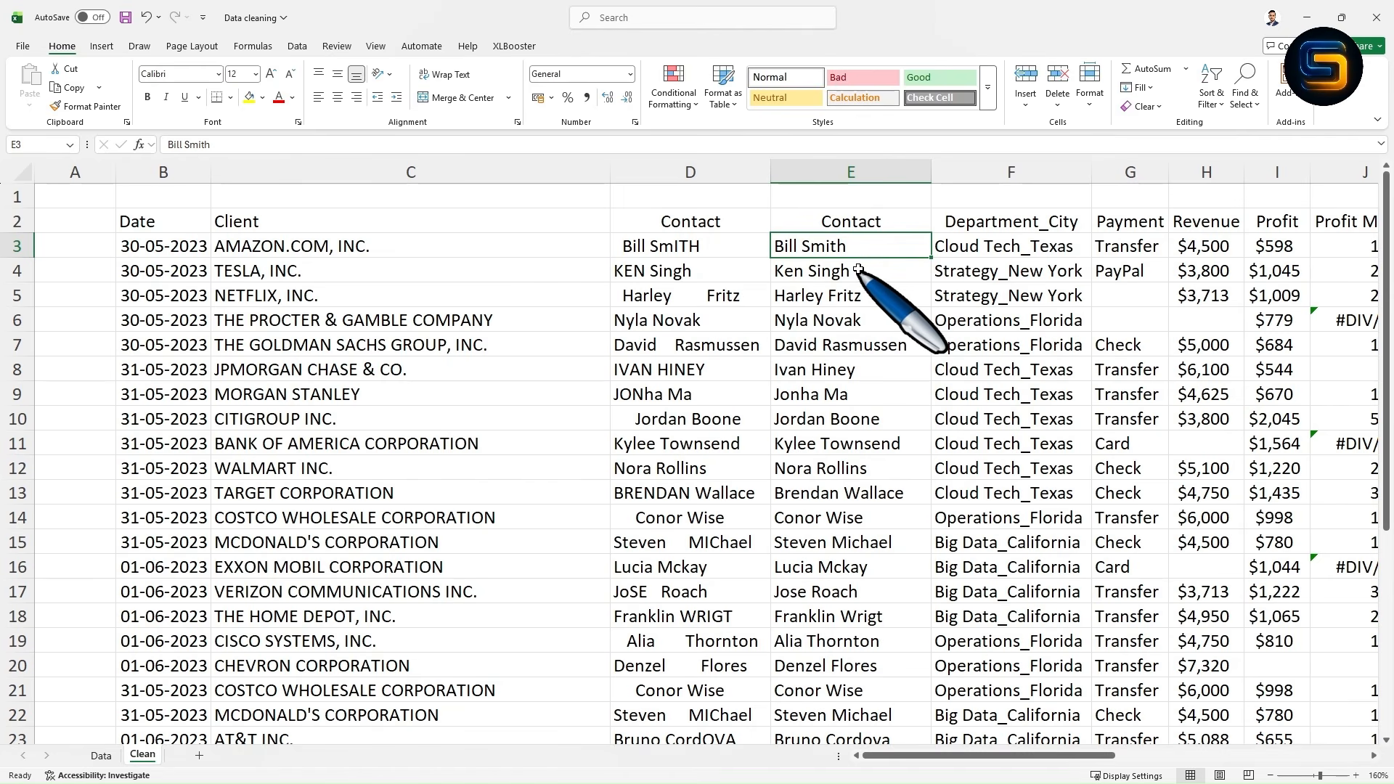
Step: Delete the original, uncleaned Contact column D
left_click(715, 168)
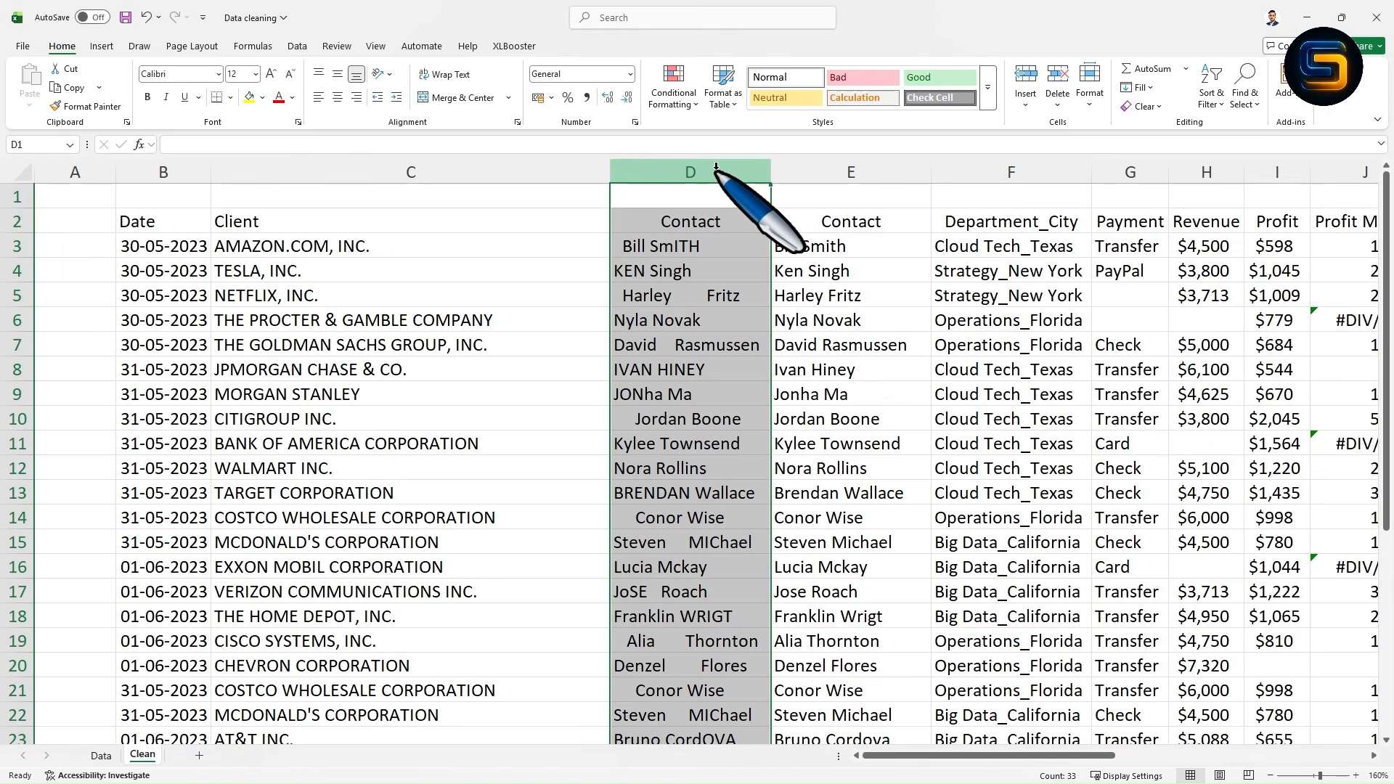
key("ctrl+minus")
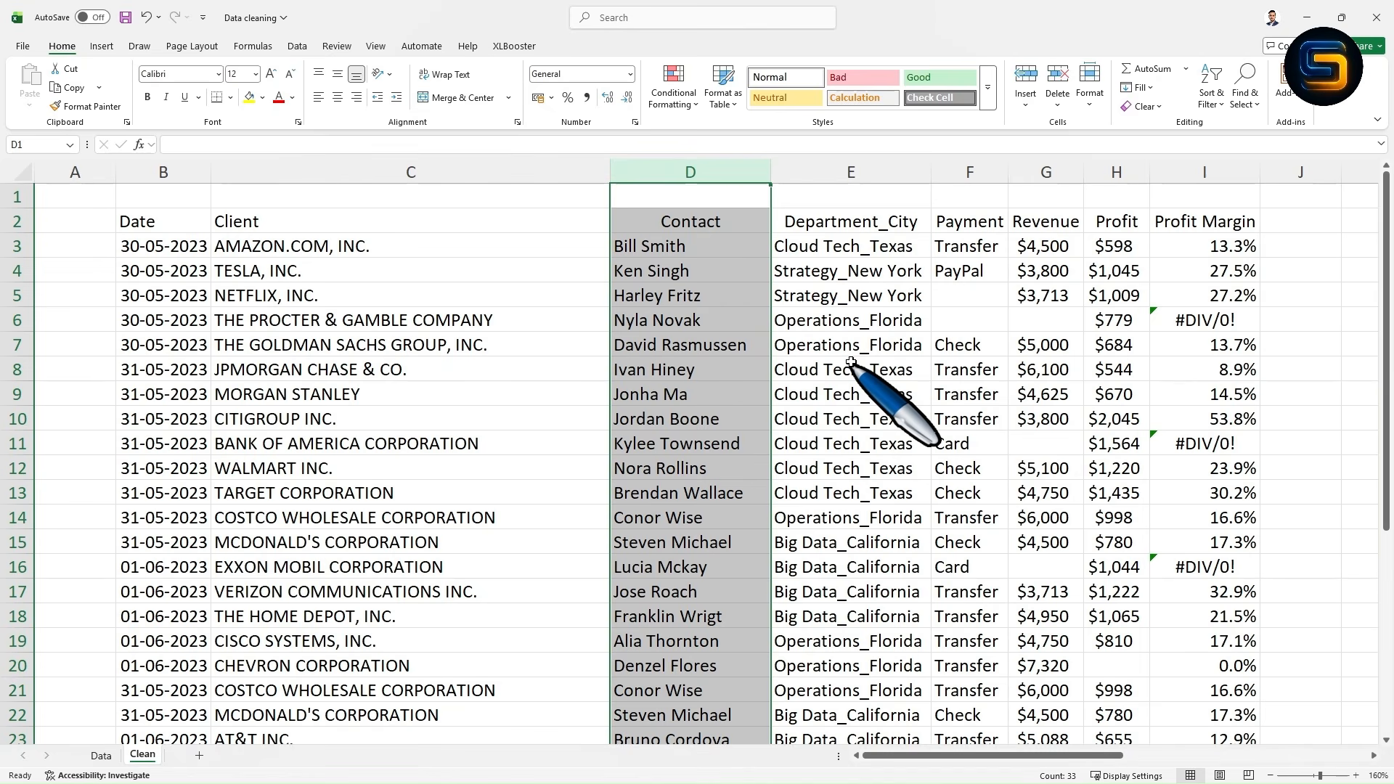
left_click(695, 222)
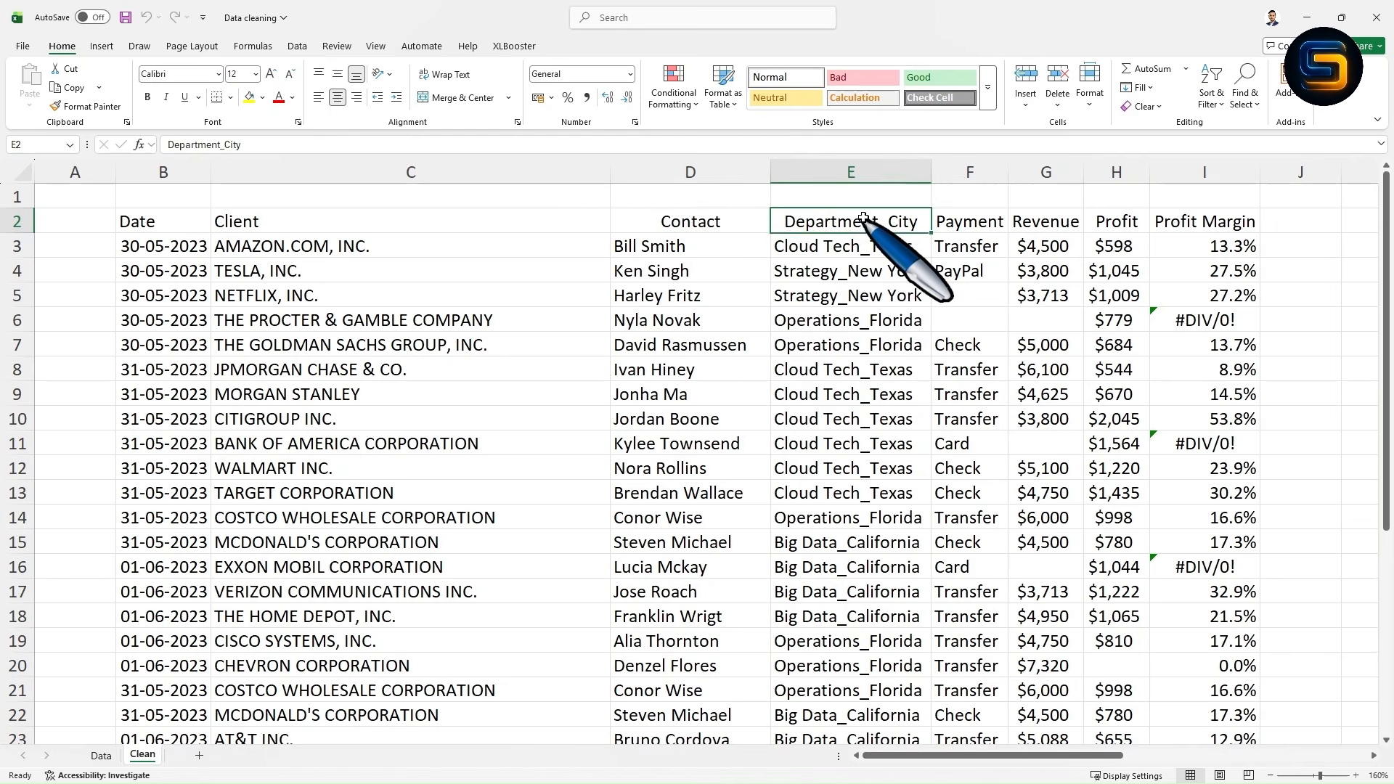
Step: Examine the combined department and city entries in the Department_City column, E2:E34
left_click_drag(863, 217, 839, 701)
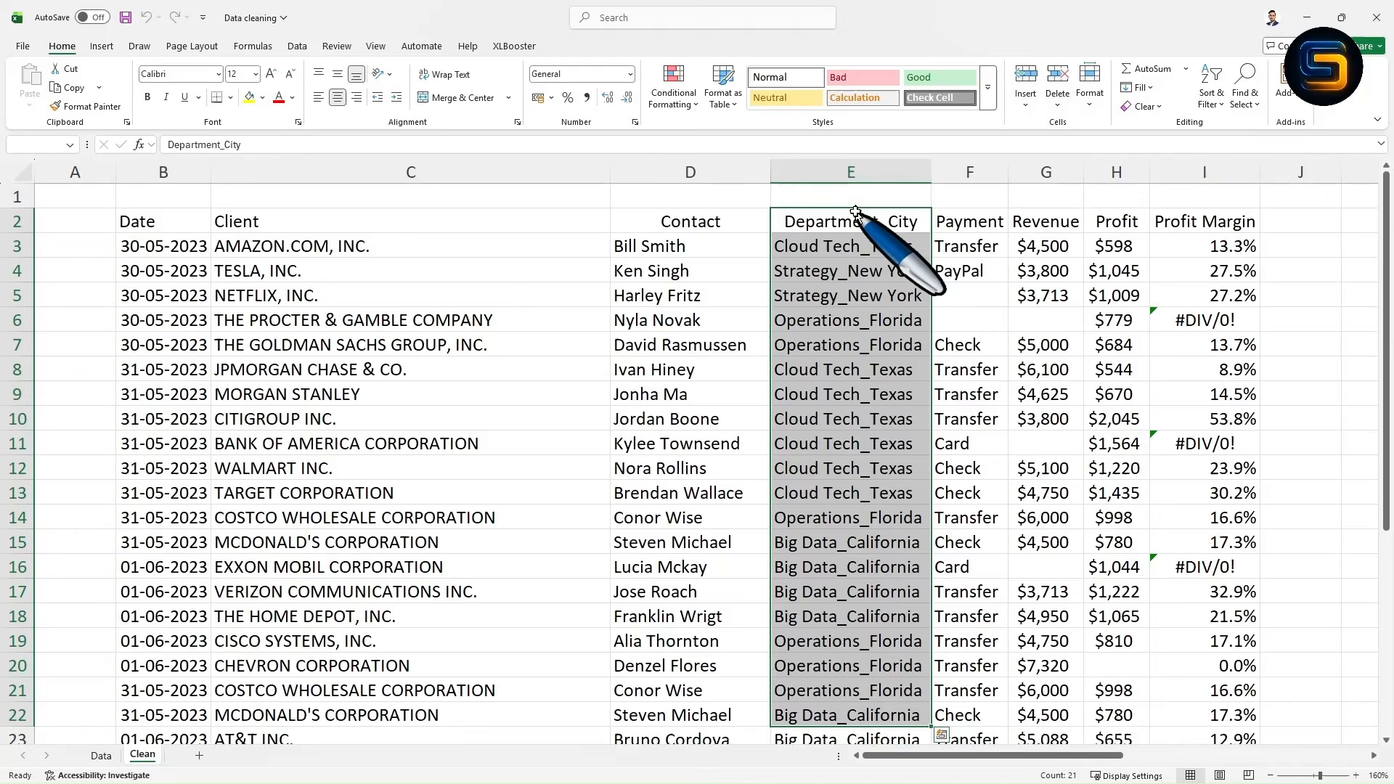
left_click_drag(899, 232, 779, 783)
left_click_drag(829, 665, 825, 702)
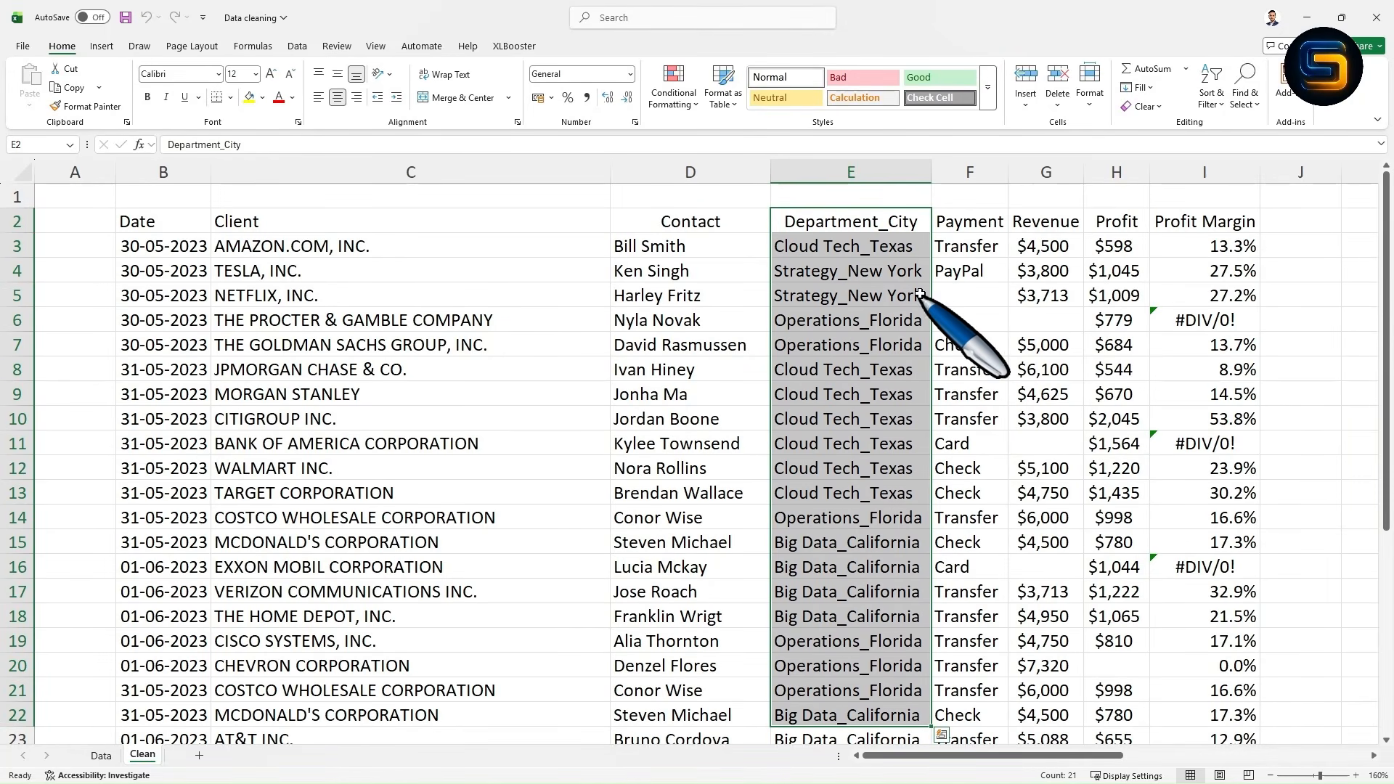
left_click(852, 219)
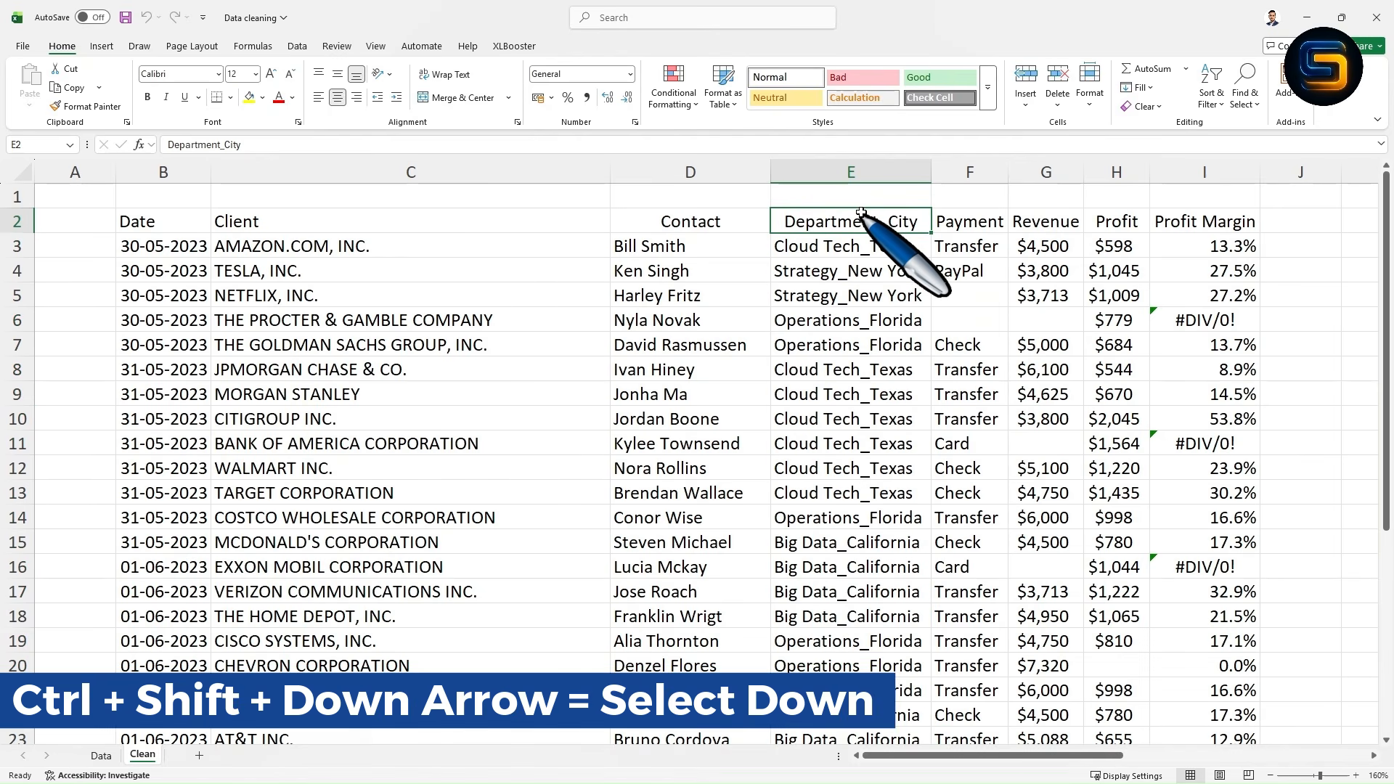
key("ctrl+shift+Down")
scroll(861, 212, "up", 4)
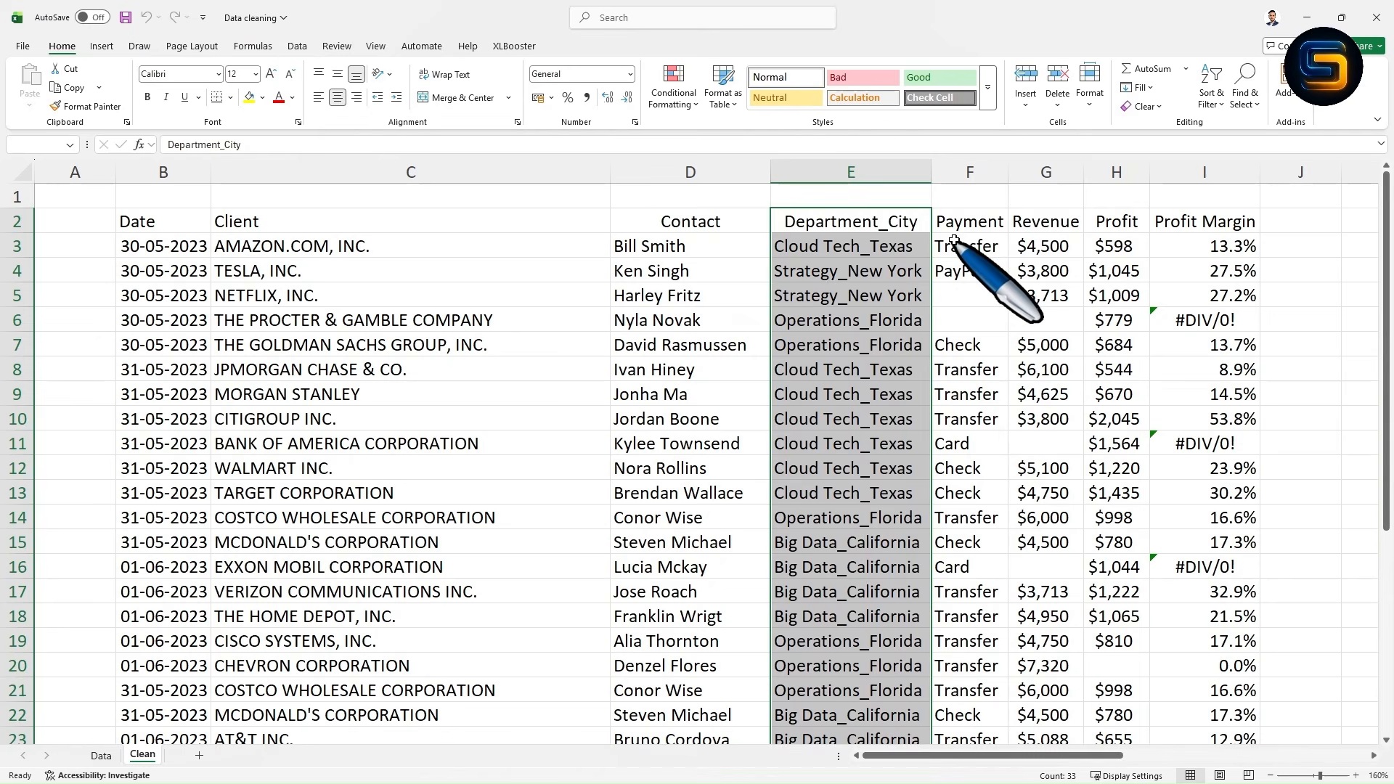
Step: Insert a blank column F between Department_City and Payment
left_click(954, 241)
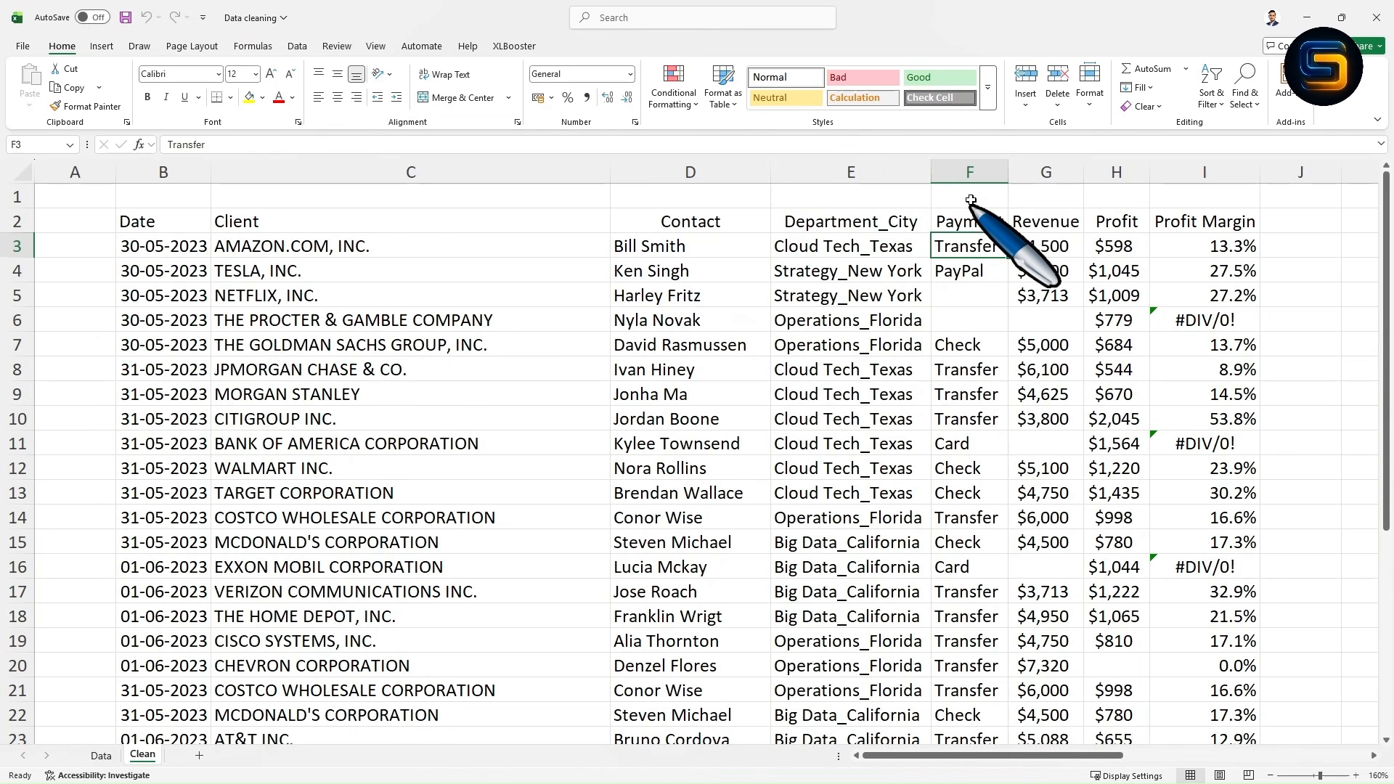
left_click(976, 167)
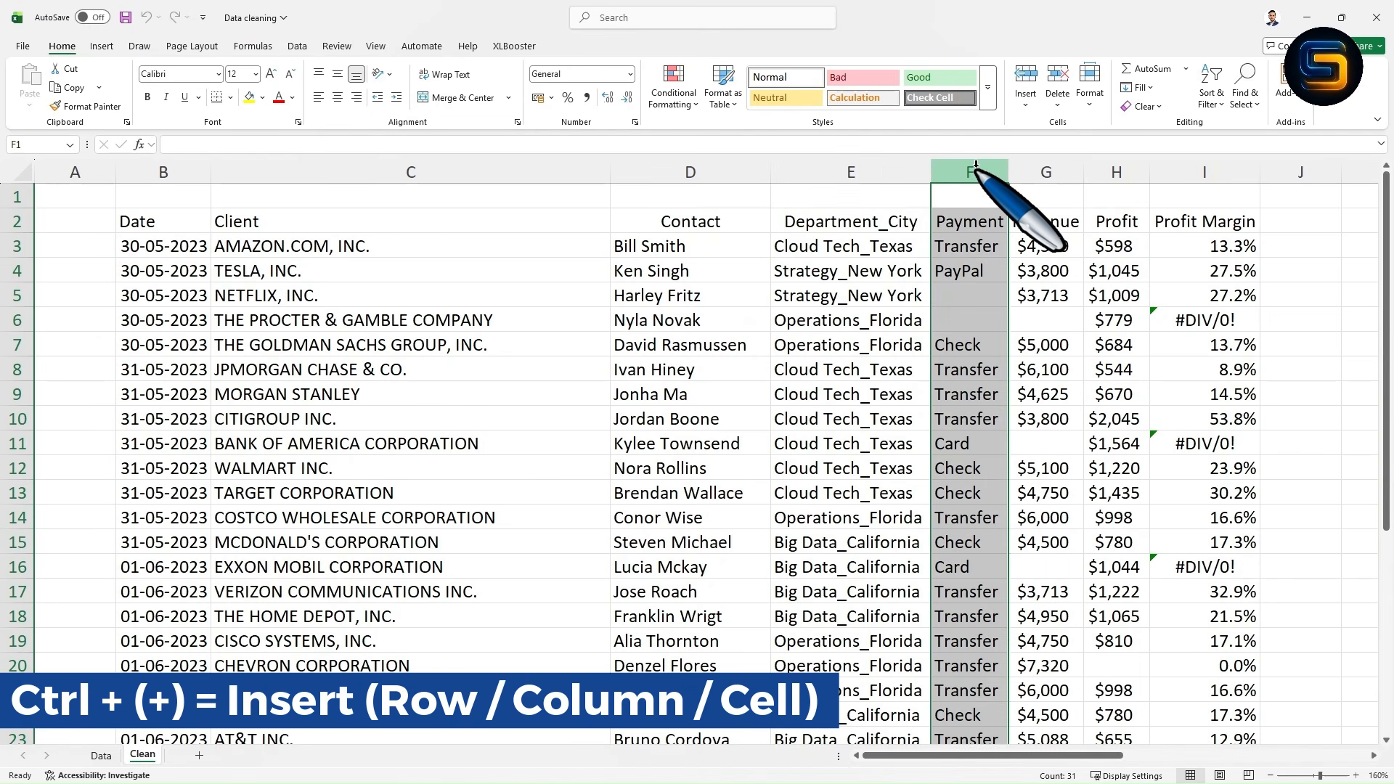
key("ctrl+plus")
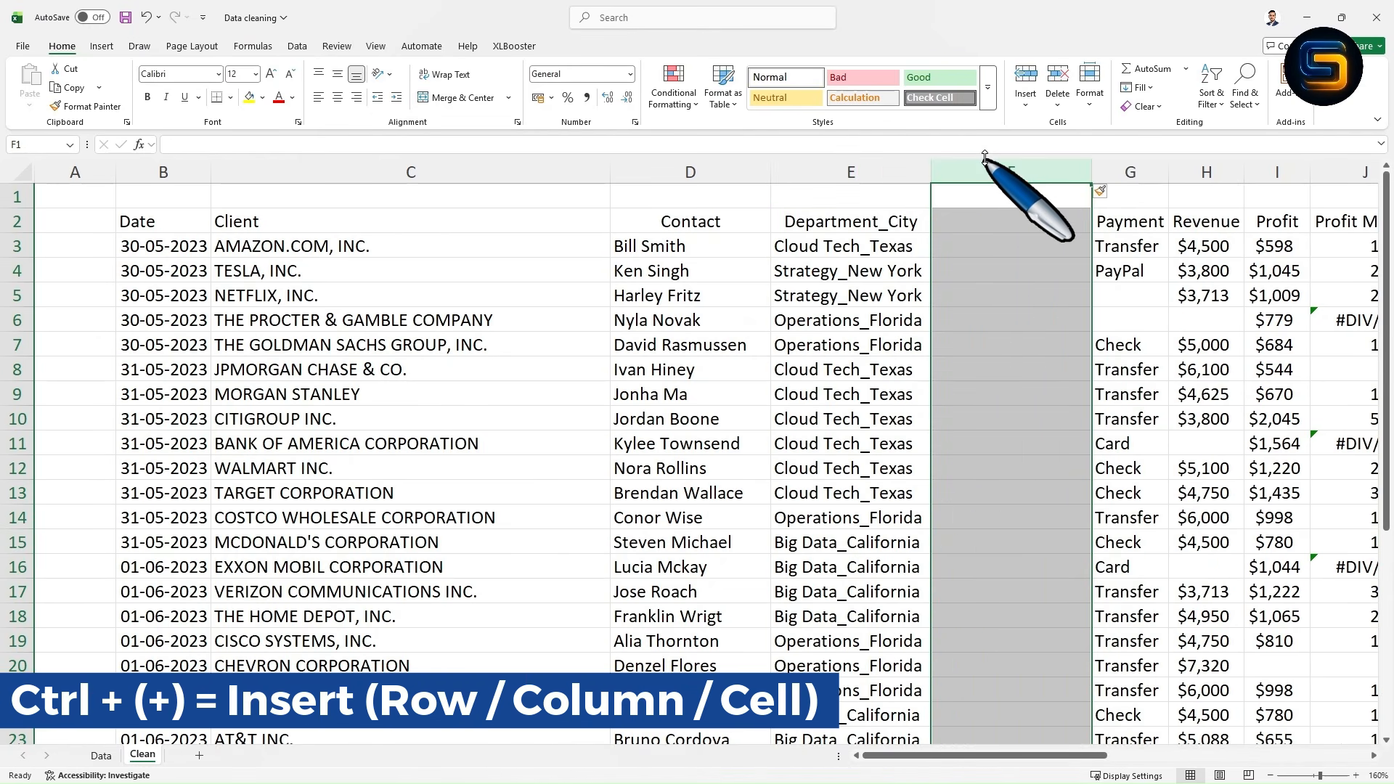
left_click(1133, 270)
Step: Start a Text to Columns conversion on the Department_City range E2:E34, using Delimited as the data type
left_click(844, 217)
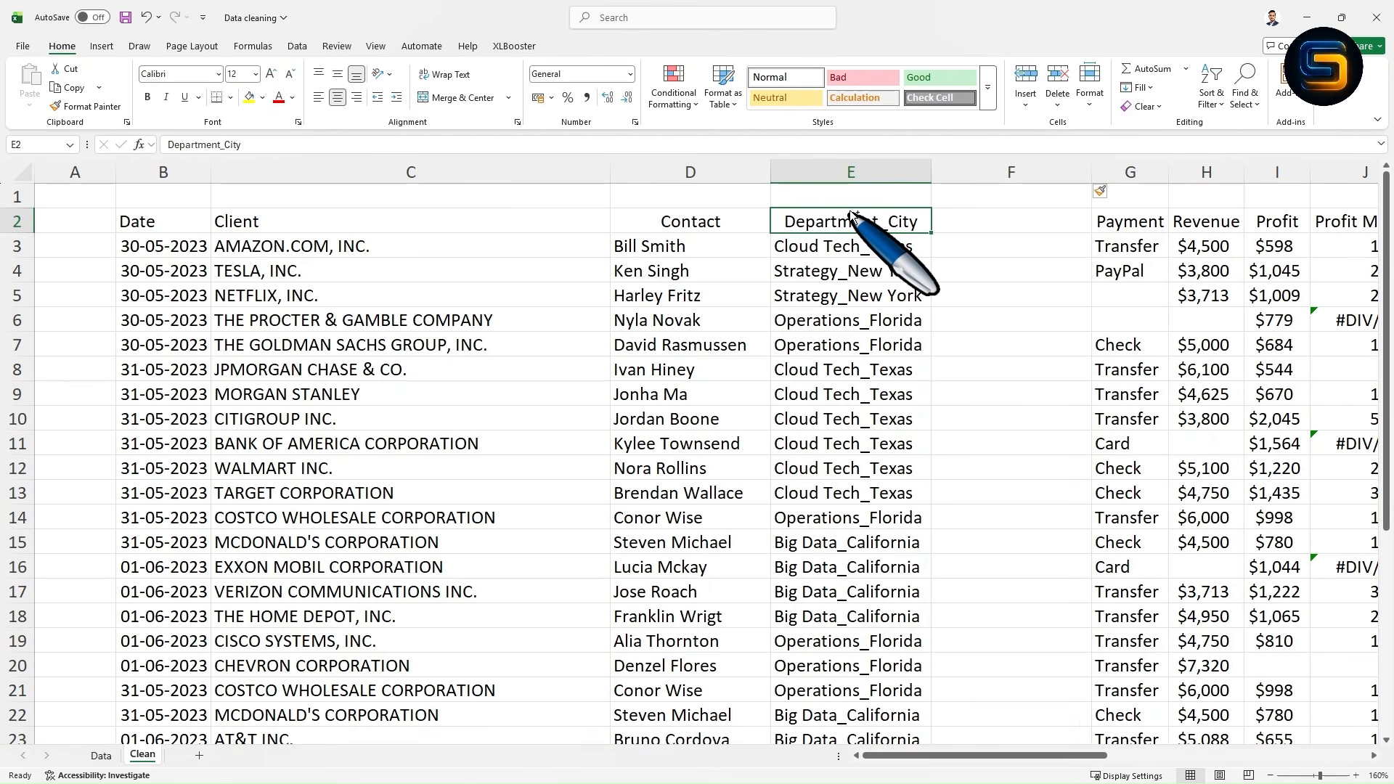
key("ctrl+shift+Down")
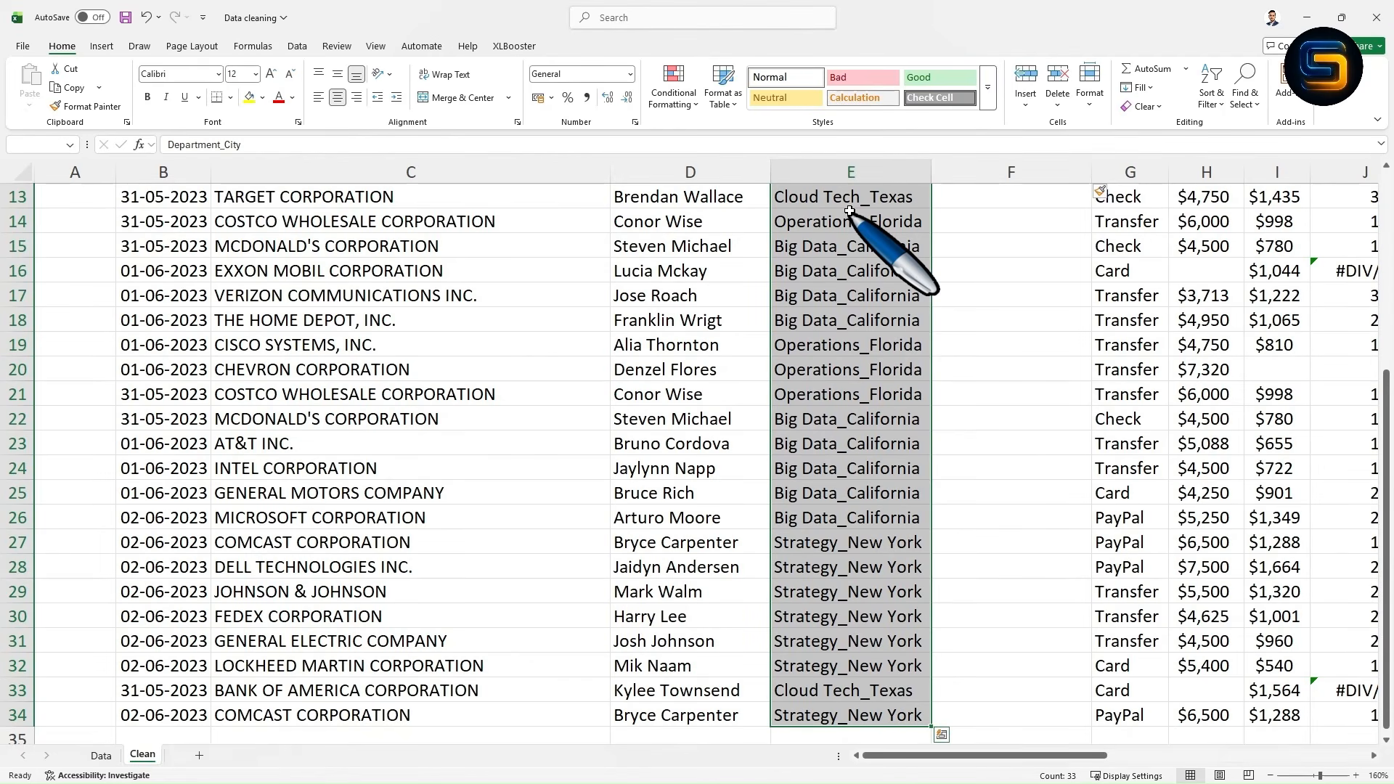
scroll(849, 211, "up", 4)
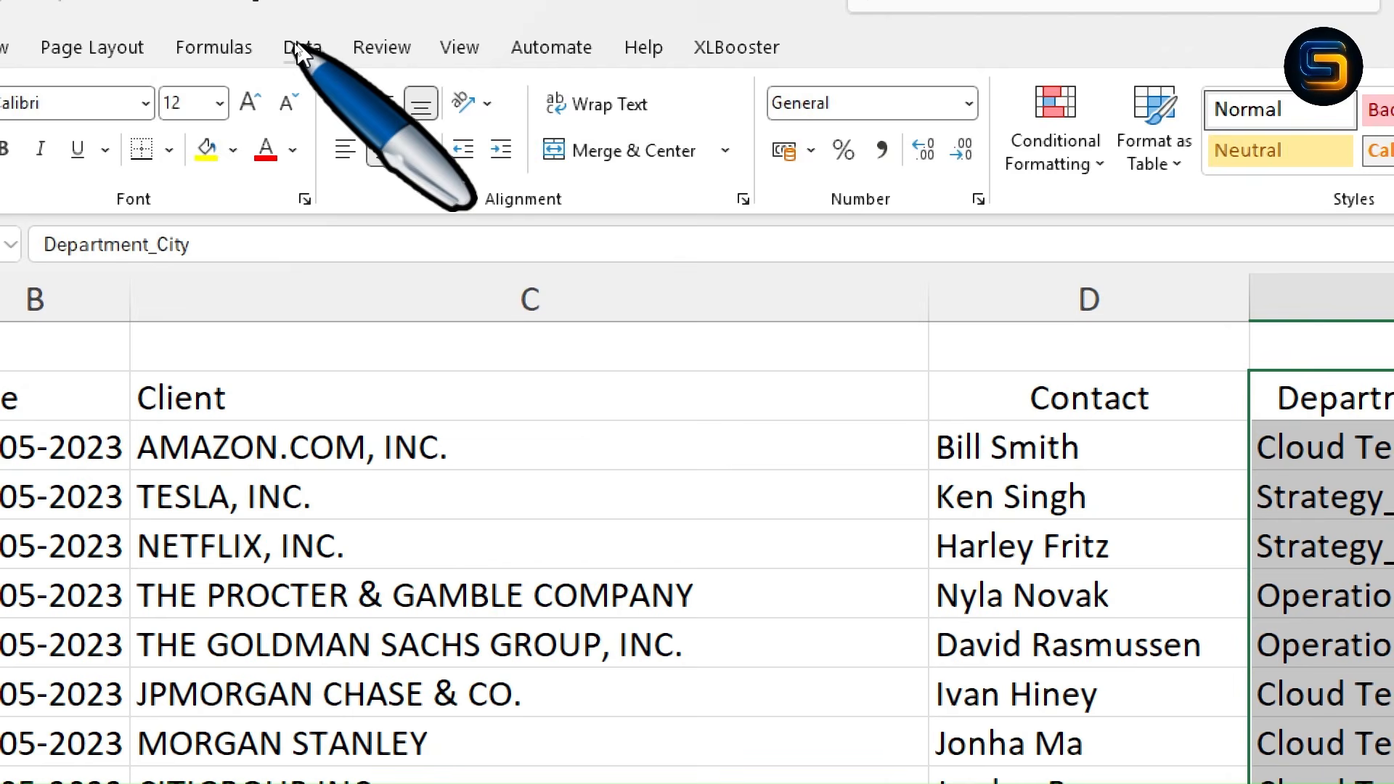
left_click(296, 46)
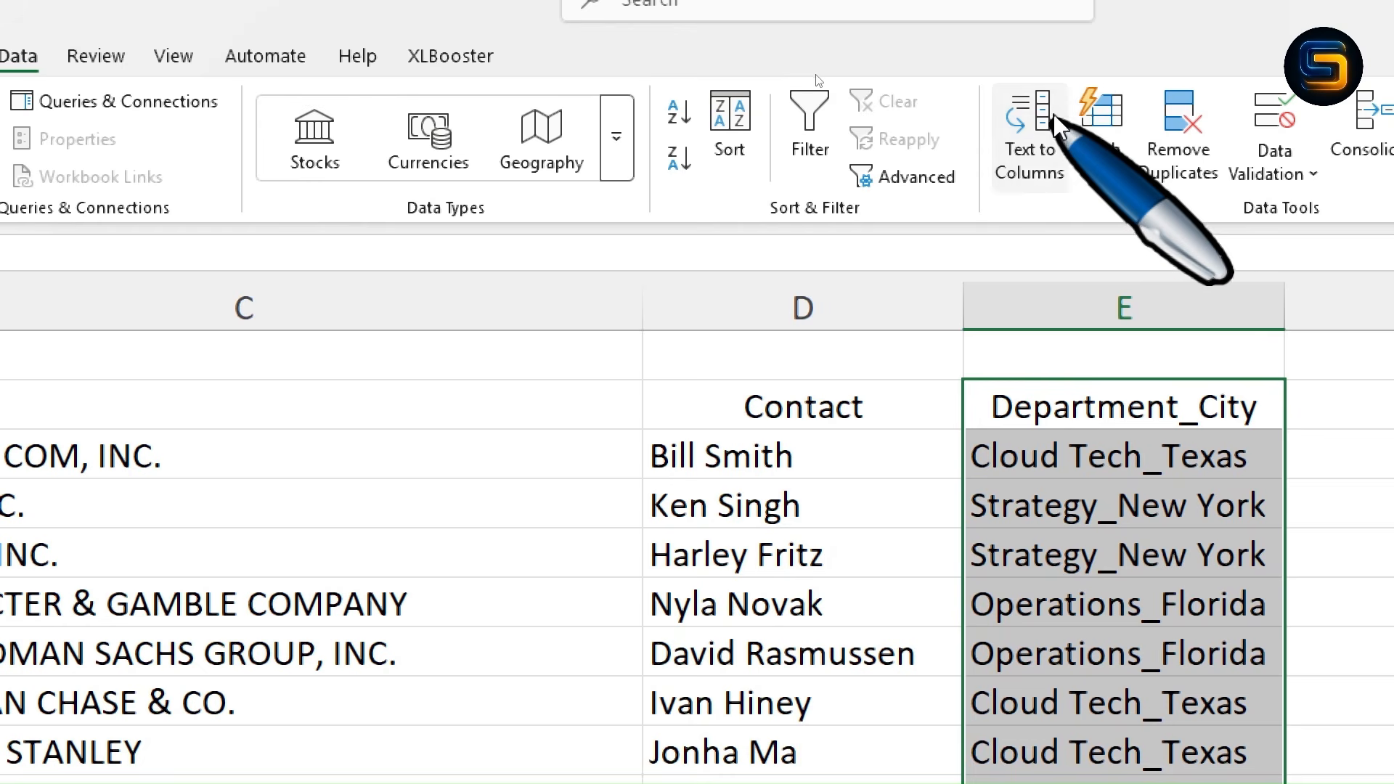
left_click(1034, 110)
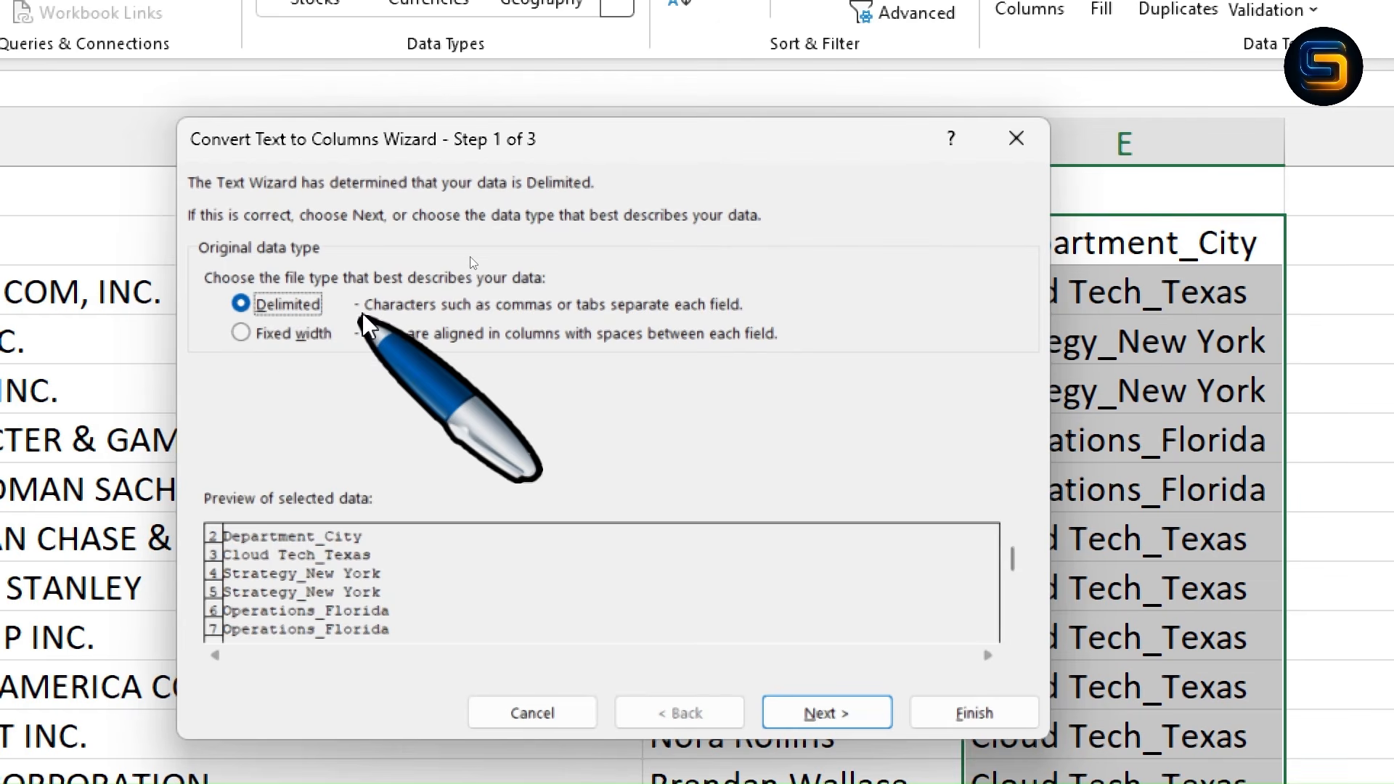
left_click(826, 713)
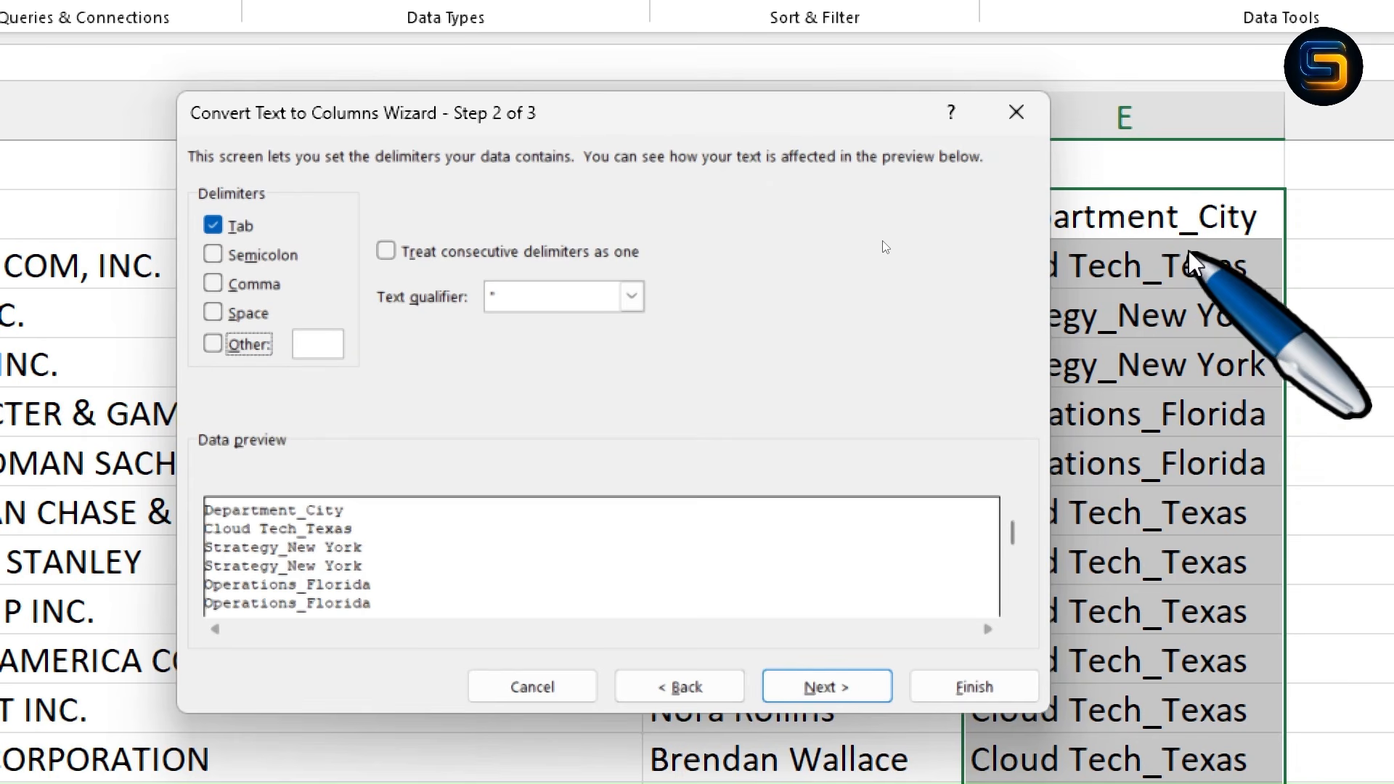
Step: Set a custom underscore as the only delimiter, with Tab turned off, and continue to the column data format settings
left_click(213, 225)
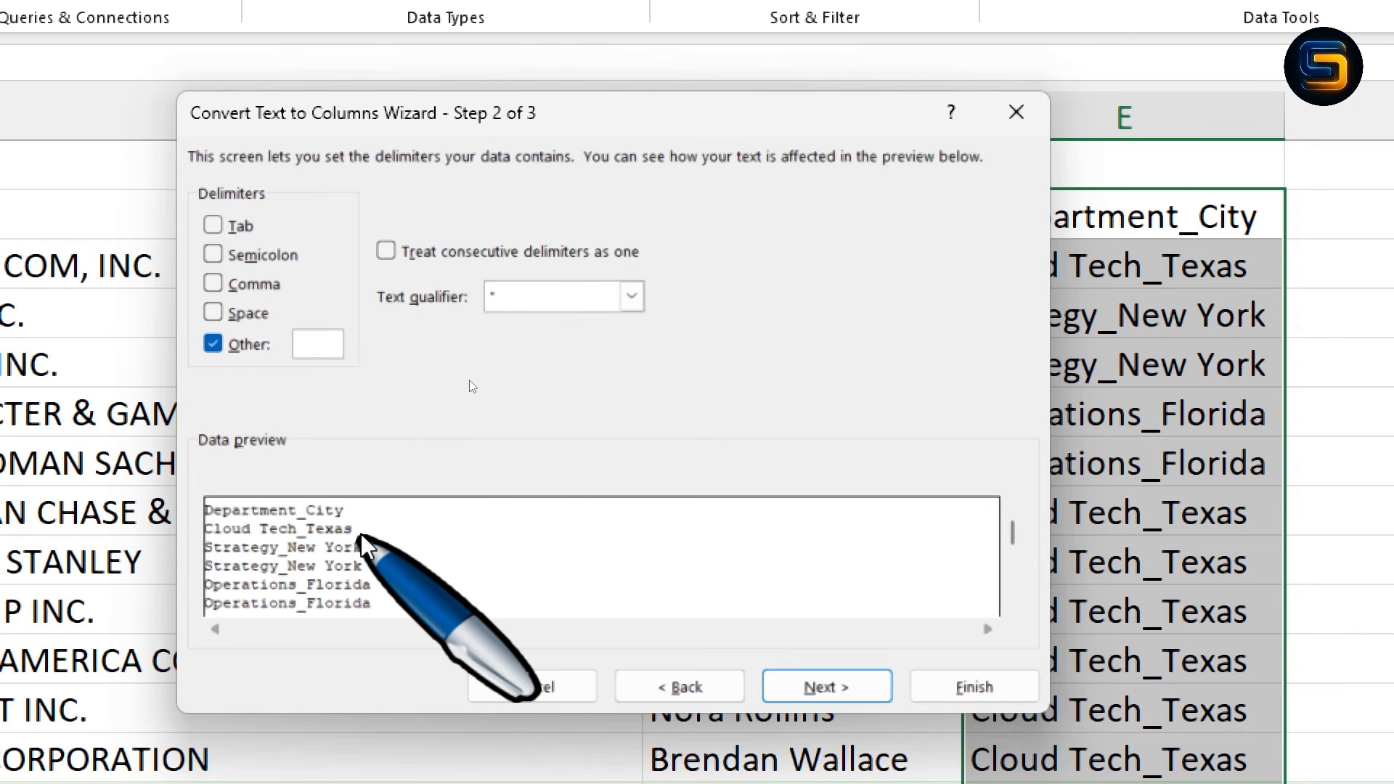
type("_")
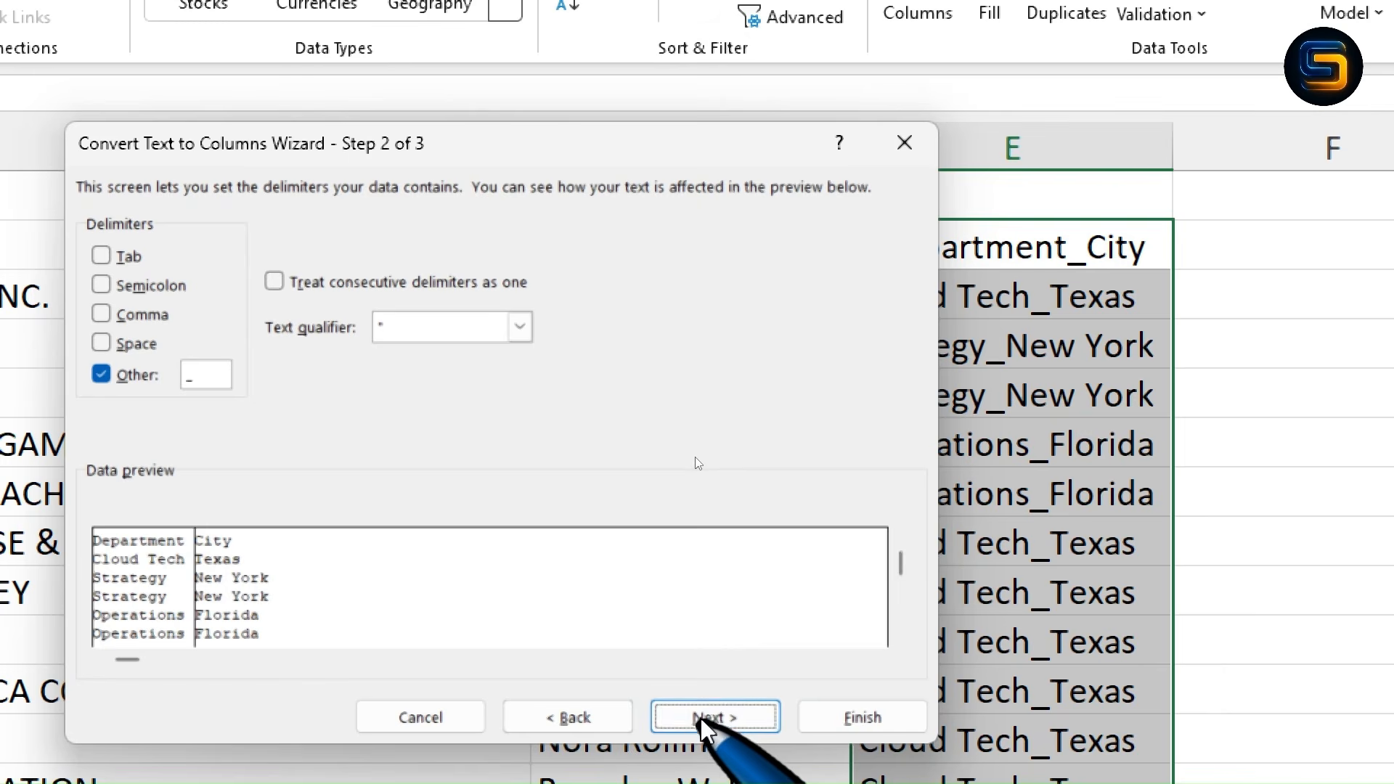
left_click(1190, 735)
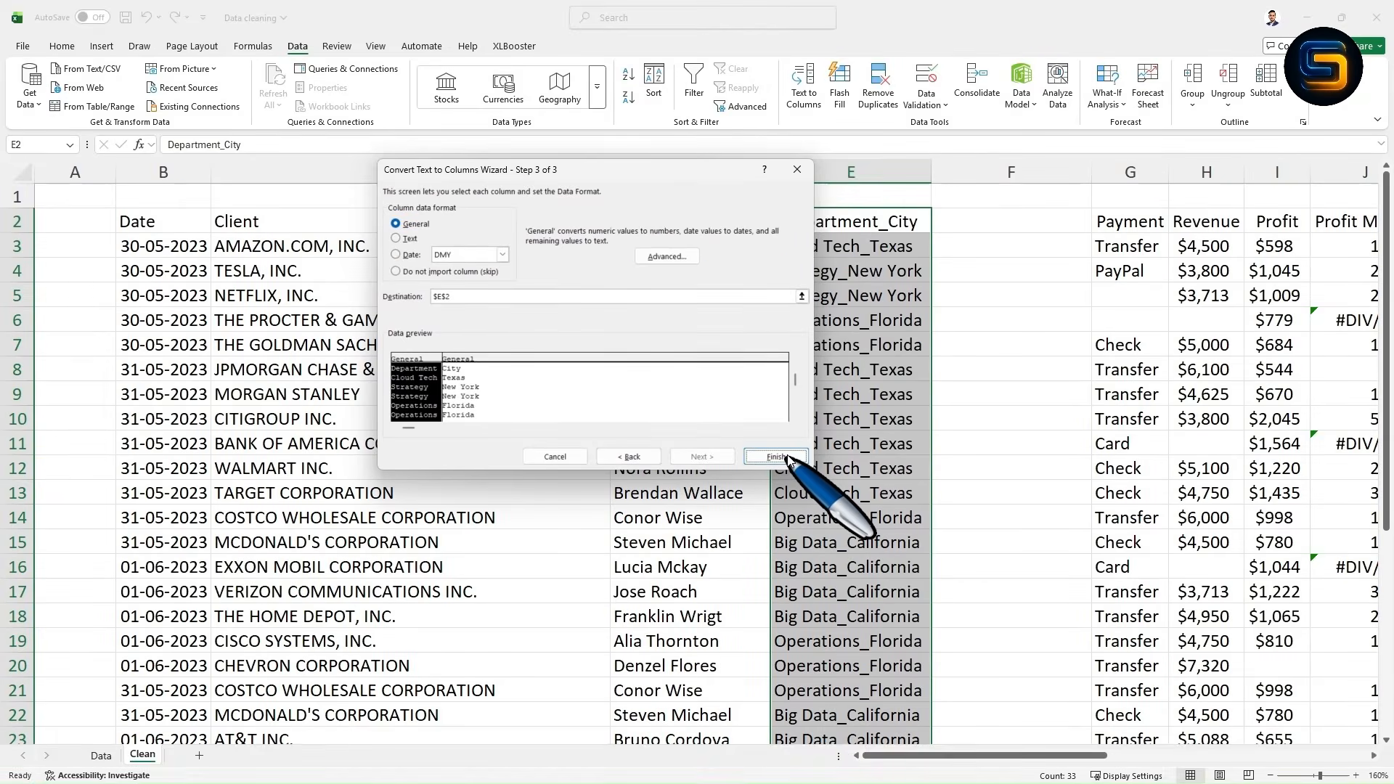
Step: Finish the Text to Columns conversion in General format with destination E2, splitting the entries into Department and City columns
left_click(776, 456)
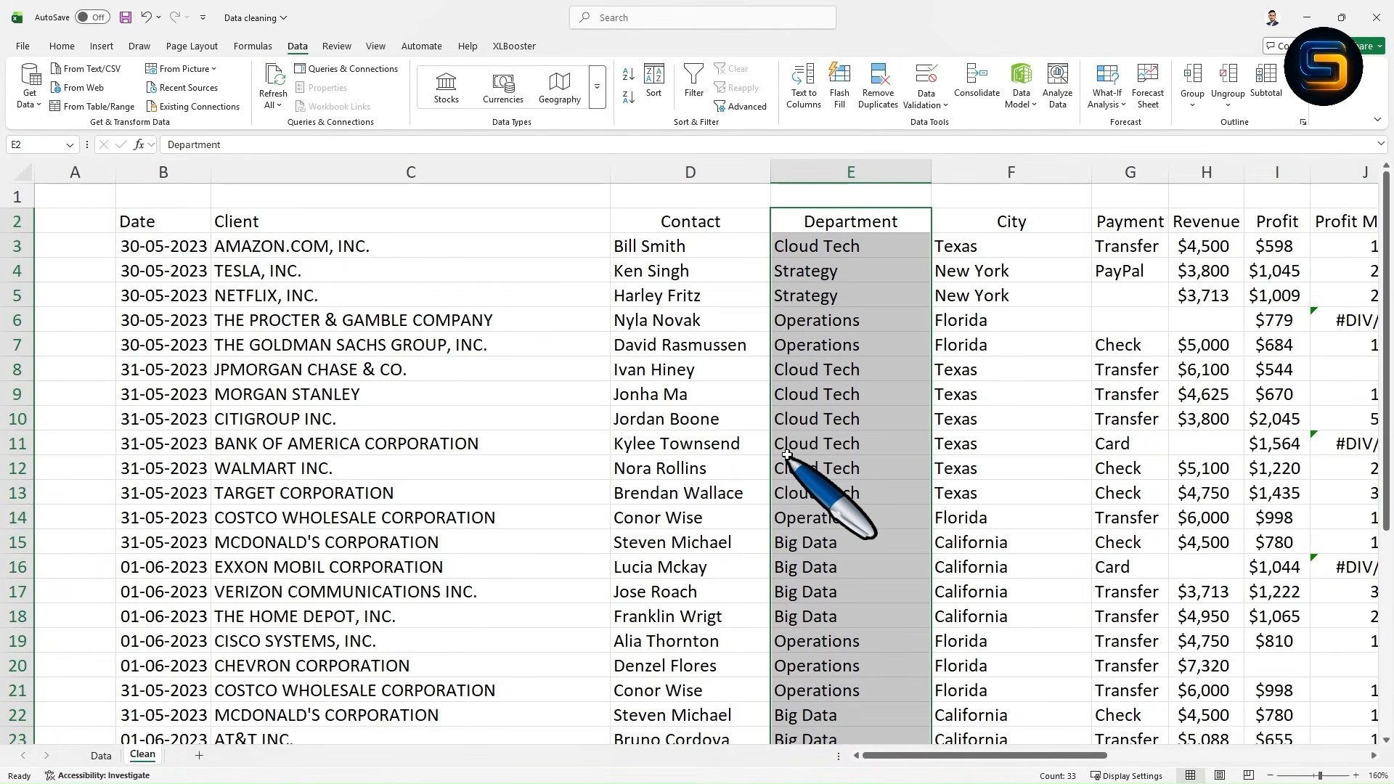
left_click(988, 339)
left_click_drag(876, 220, 887, 713)
left_click_drag(966, 225, 993, 731)
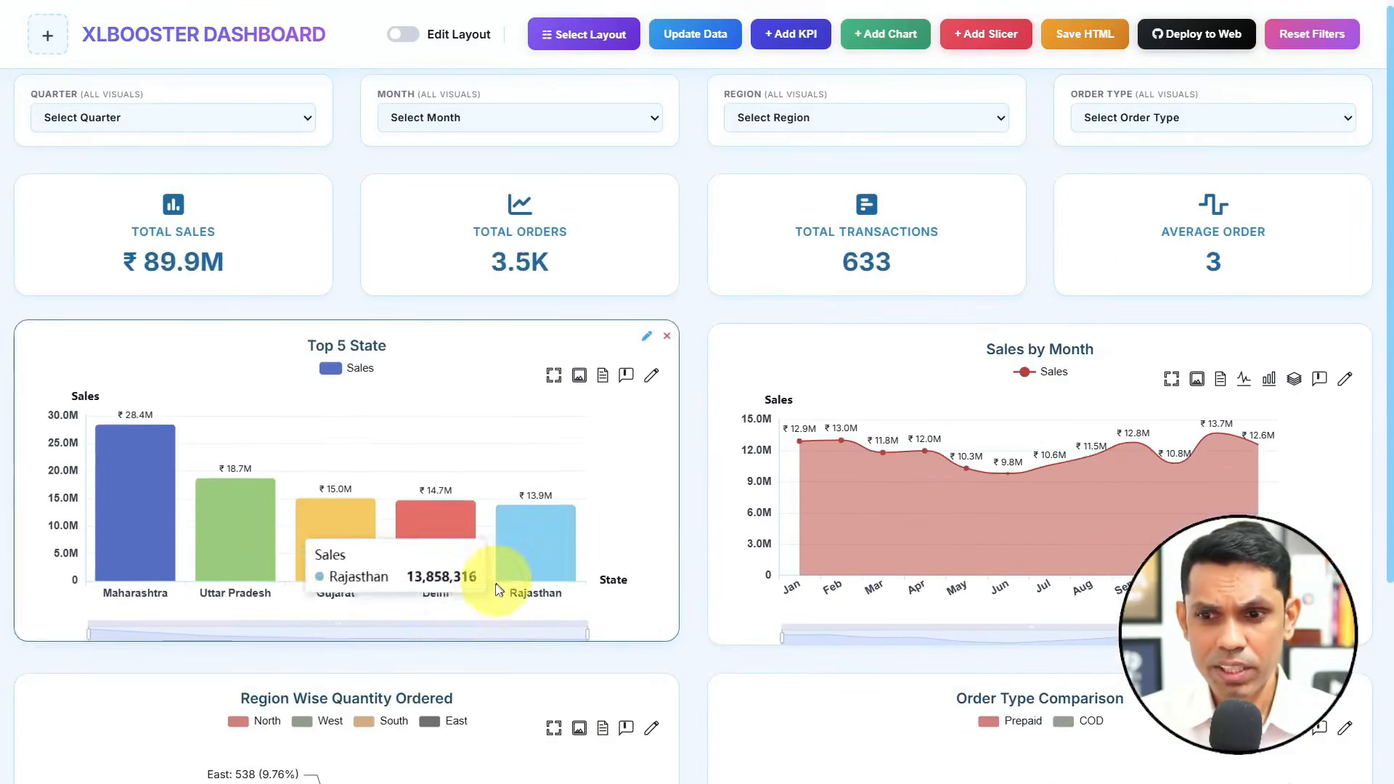
Step: Switch to the XLBooster dashboard and test the Top 5 State chart's filtering with Uttar Pradesh and Maharashtra, resetting all filters in between
scroll(464, 625, "down", 1)
scroll(432, 686, "down", 2)
mouse_move(308, 601)
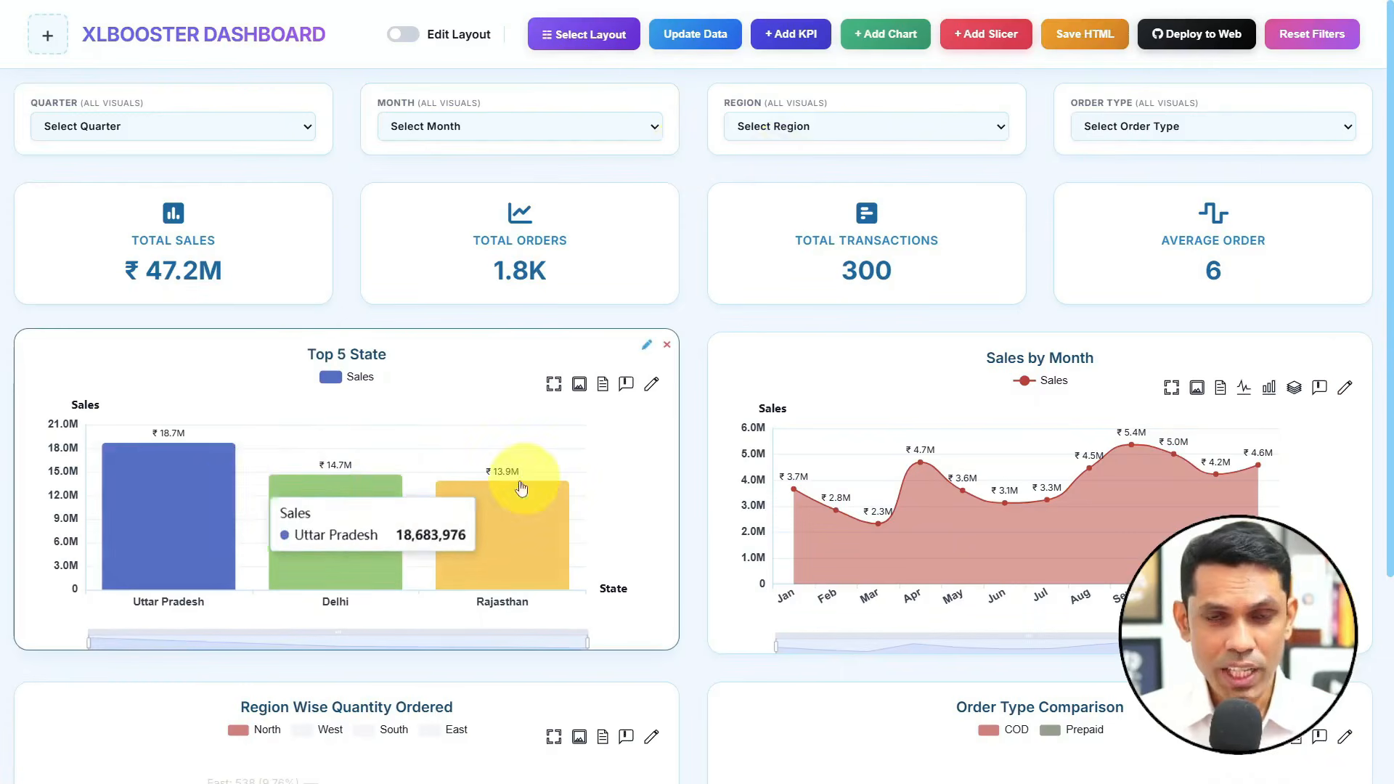
left_click(189, 512)
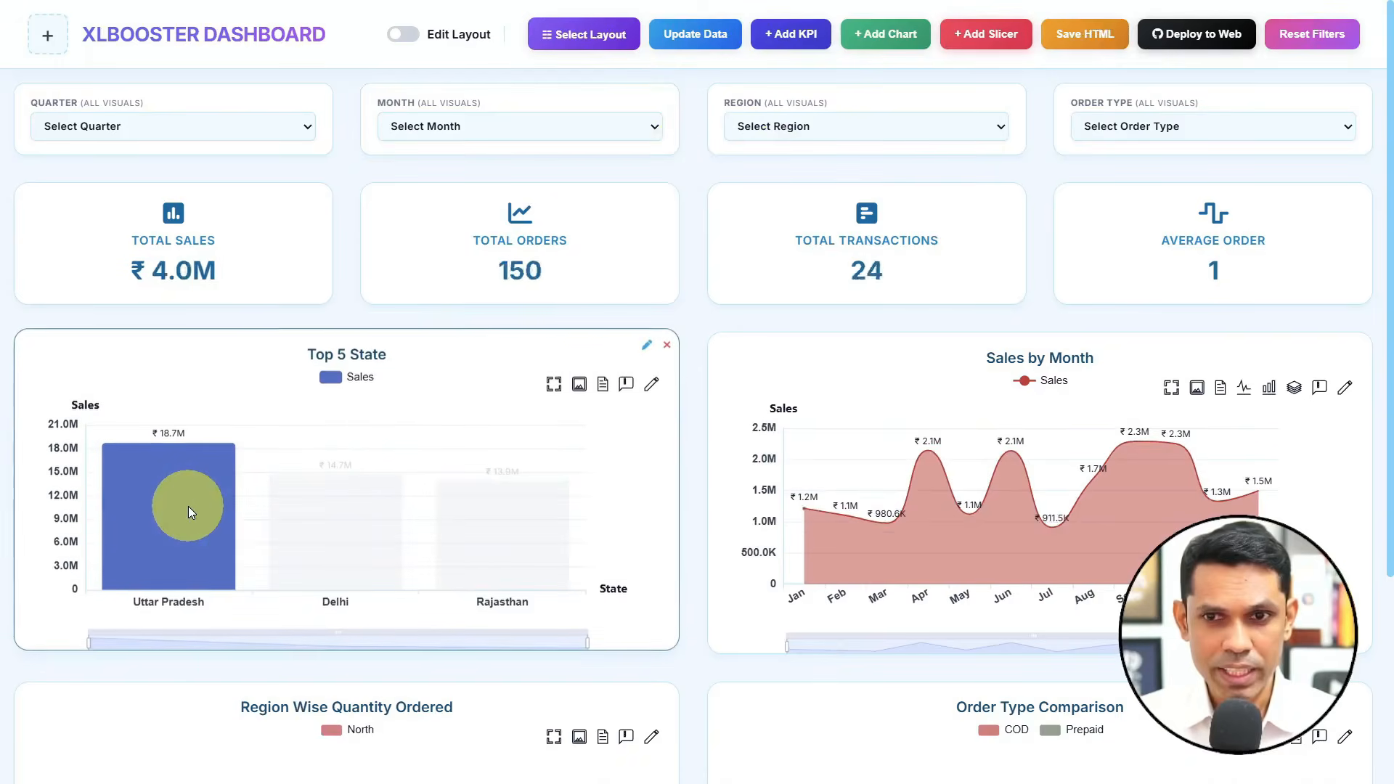
left_click(189, 512)
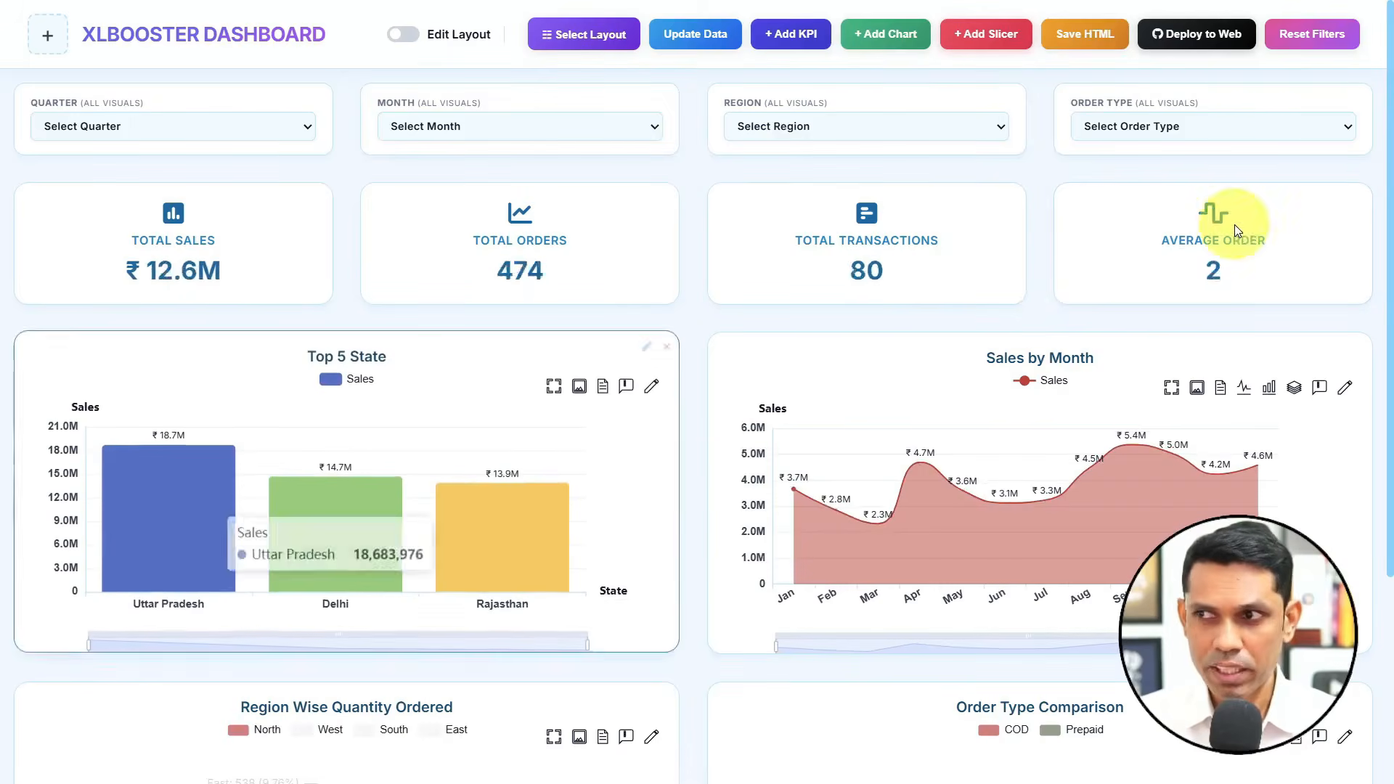
left_click(1296, 55)
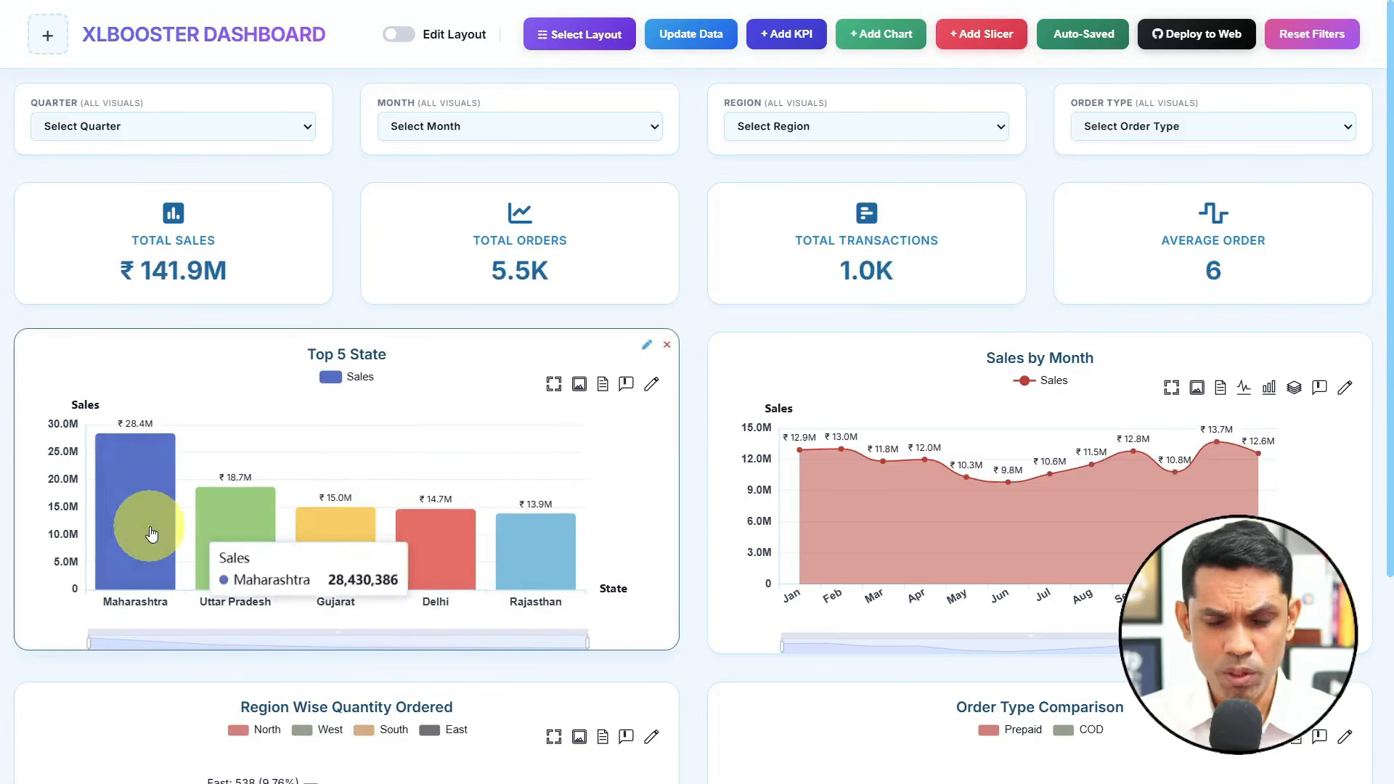
left_click(131, 513)
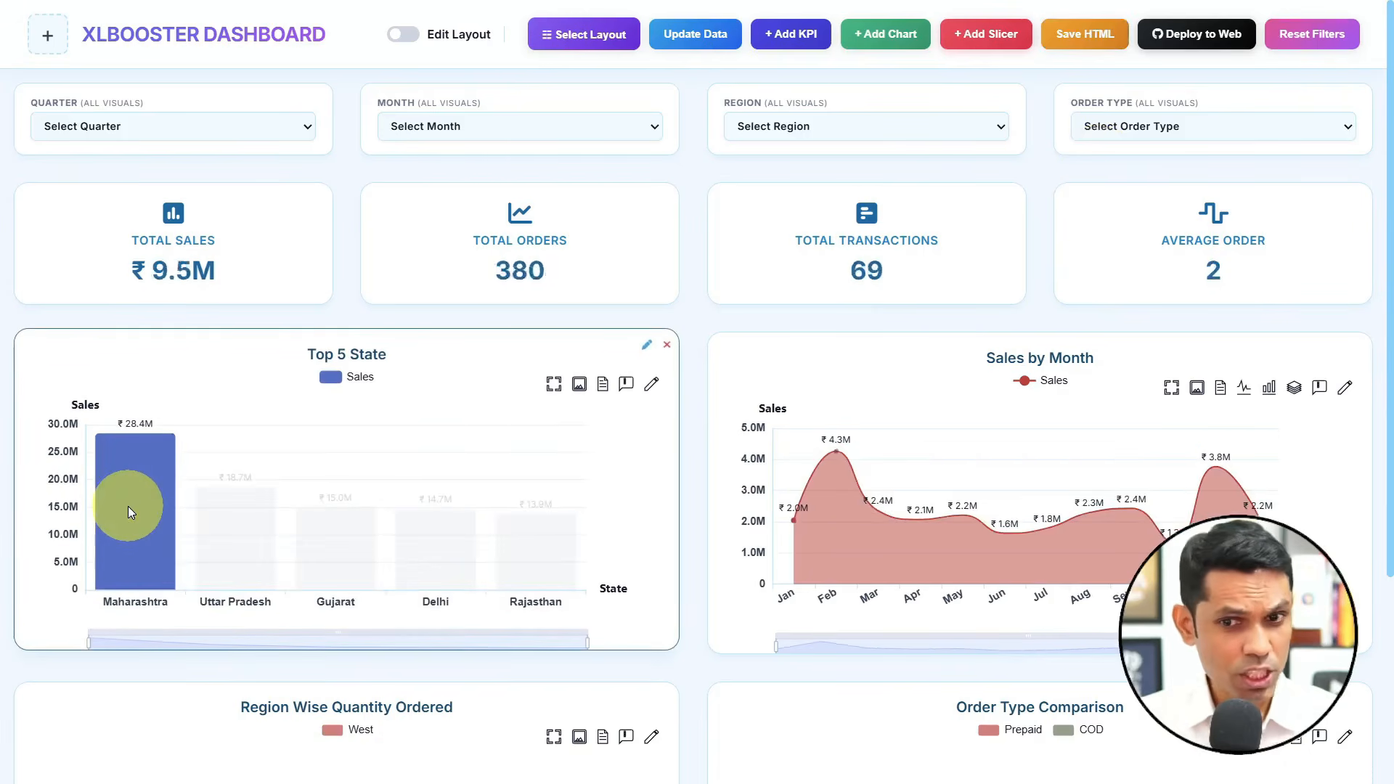
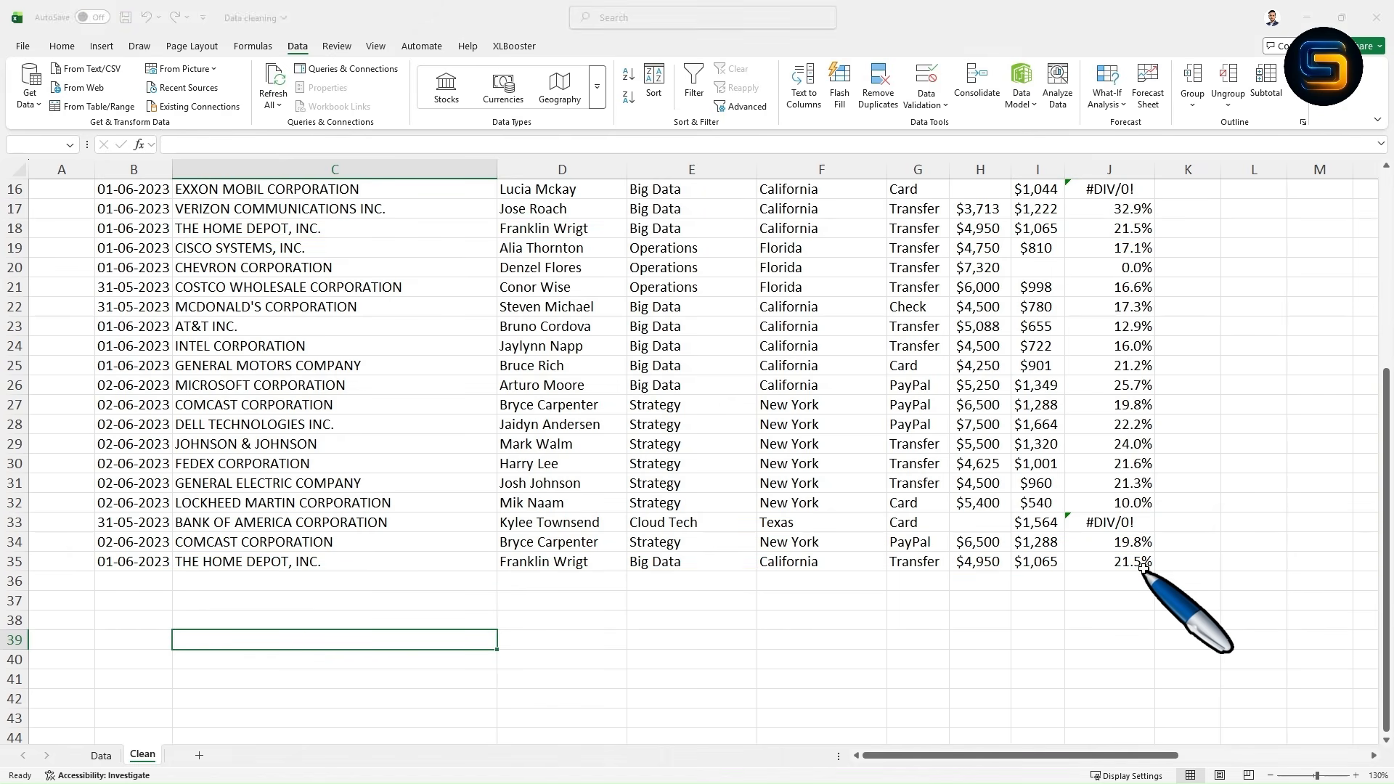
Step: Remove duplicate rows from the whole client table on the Clean sheet, comparing all columns and treating the first row as headers
scroll(407, 408, "up", 2)
scroll(407, 408, "up", 3)
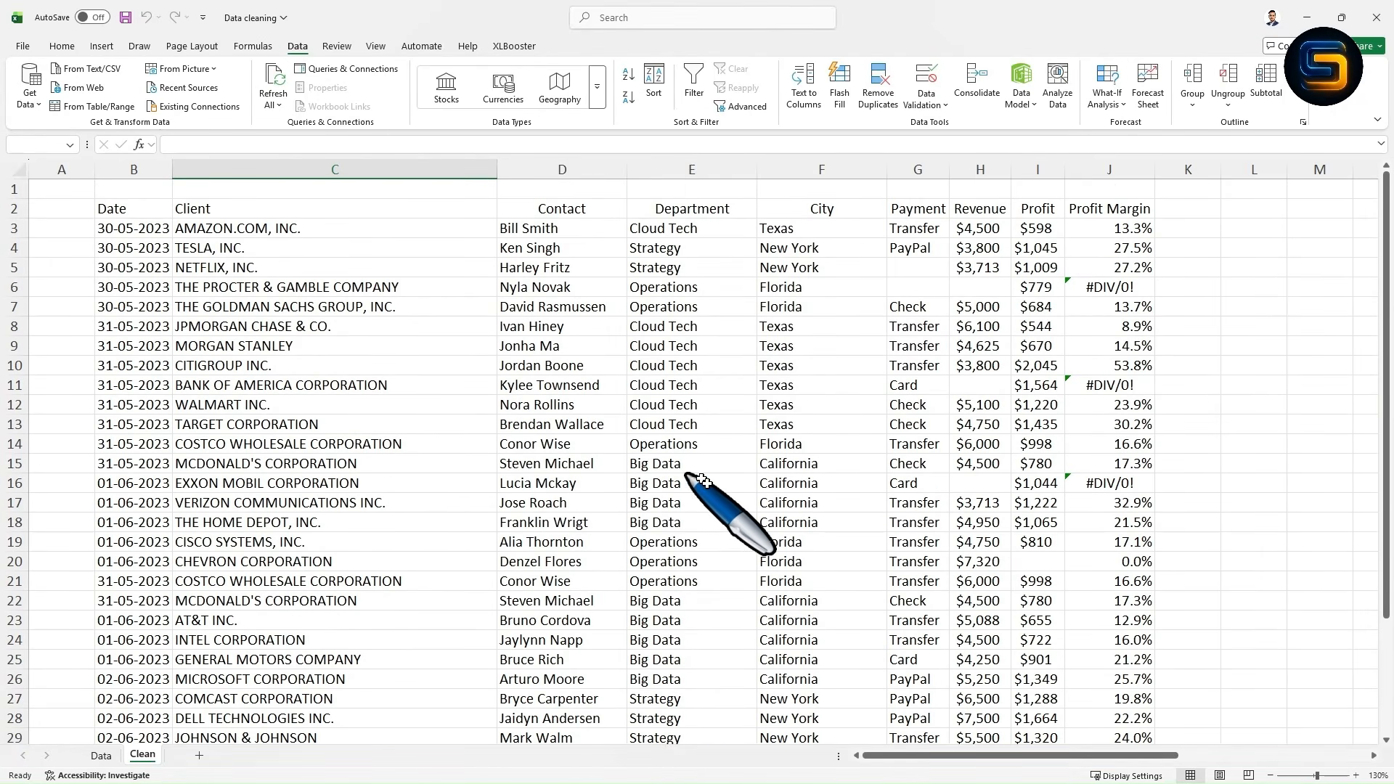
left_click_drag(448, 444, 447, 458)
left_click(458, 428)
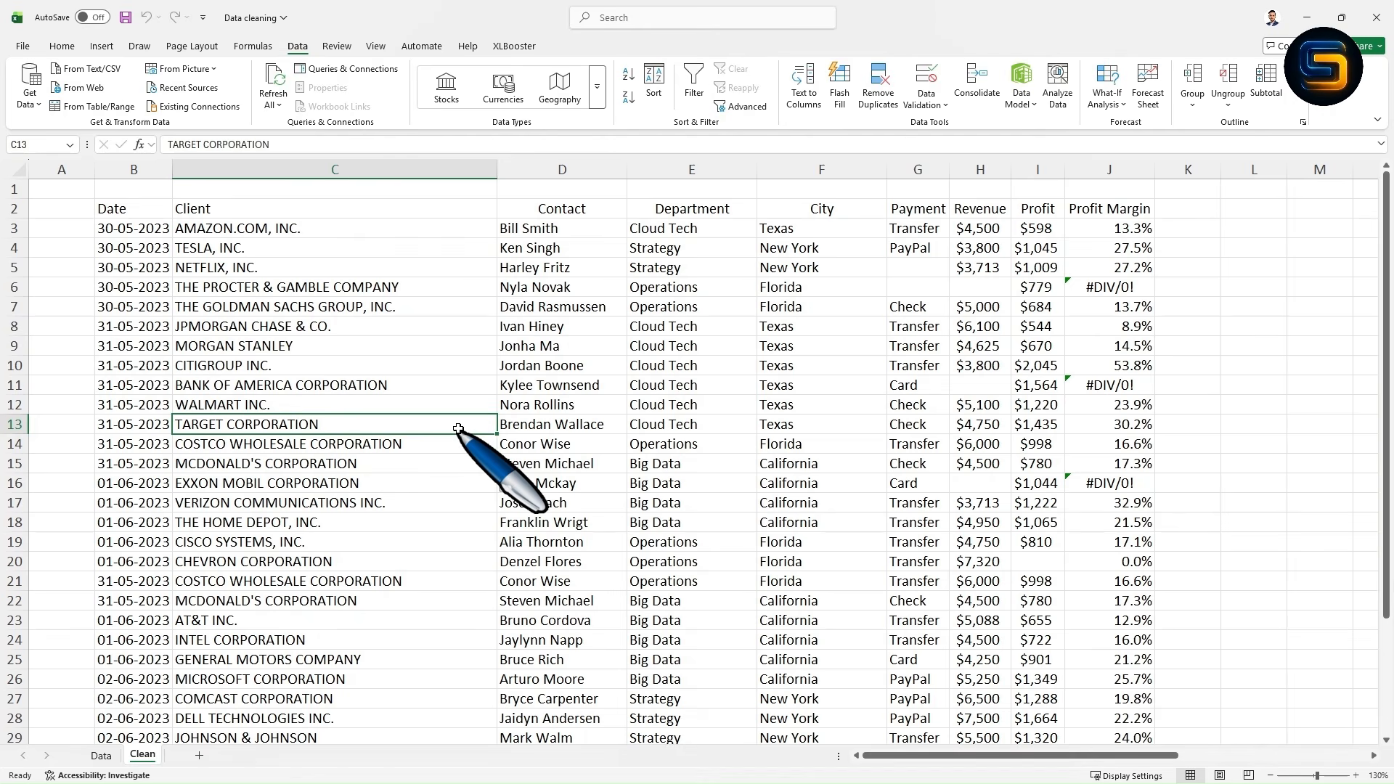
key("ctrl+a")
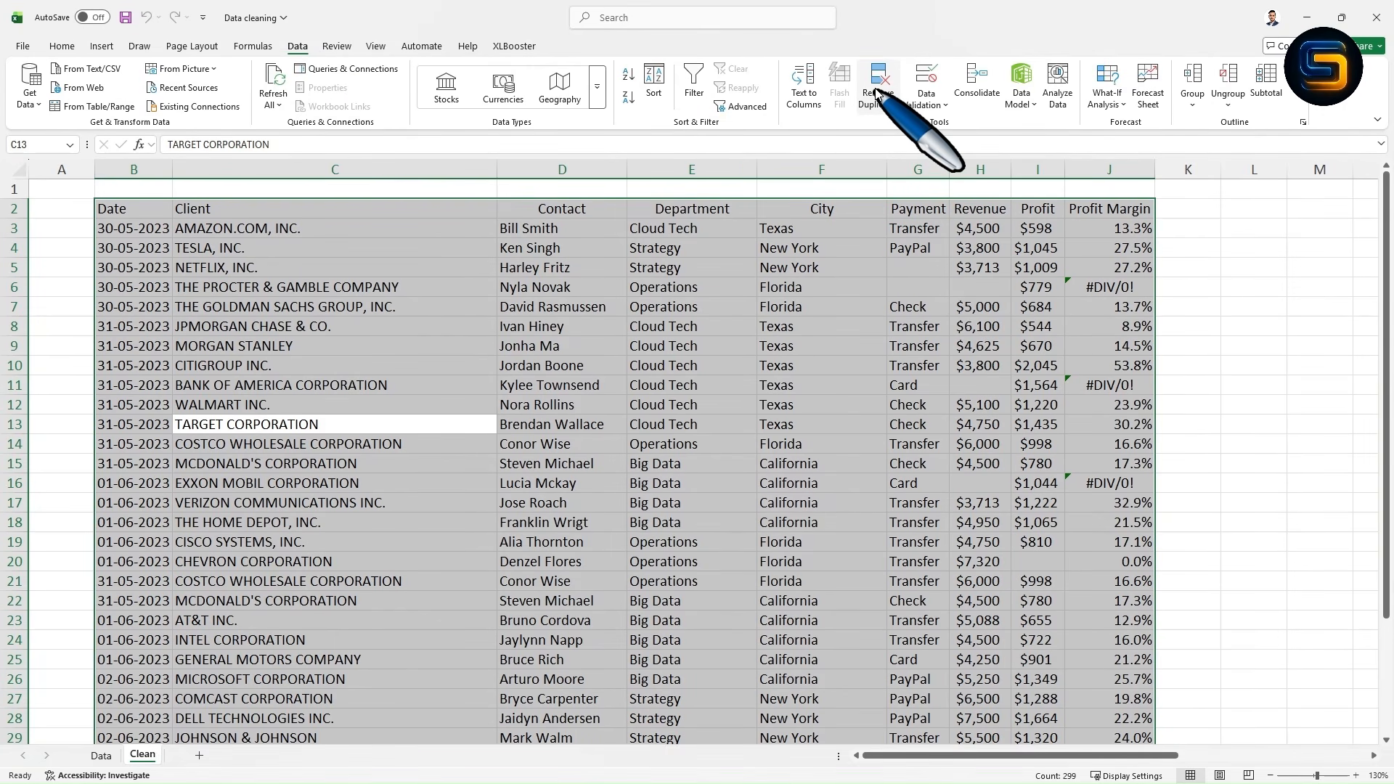
left_click(877, 92)
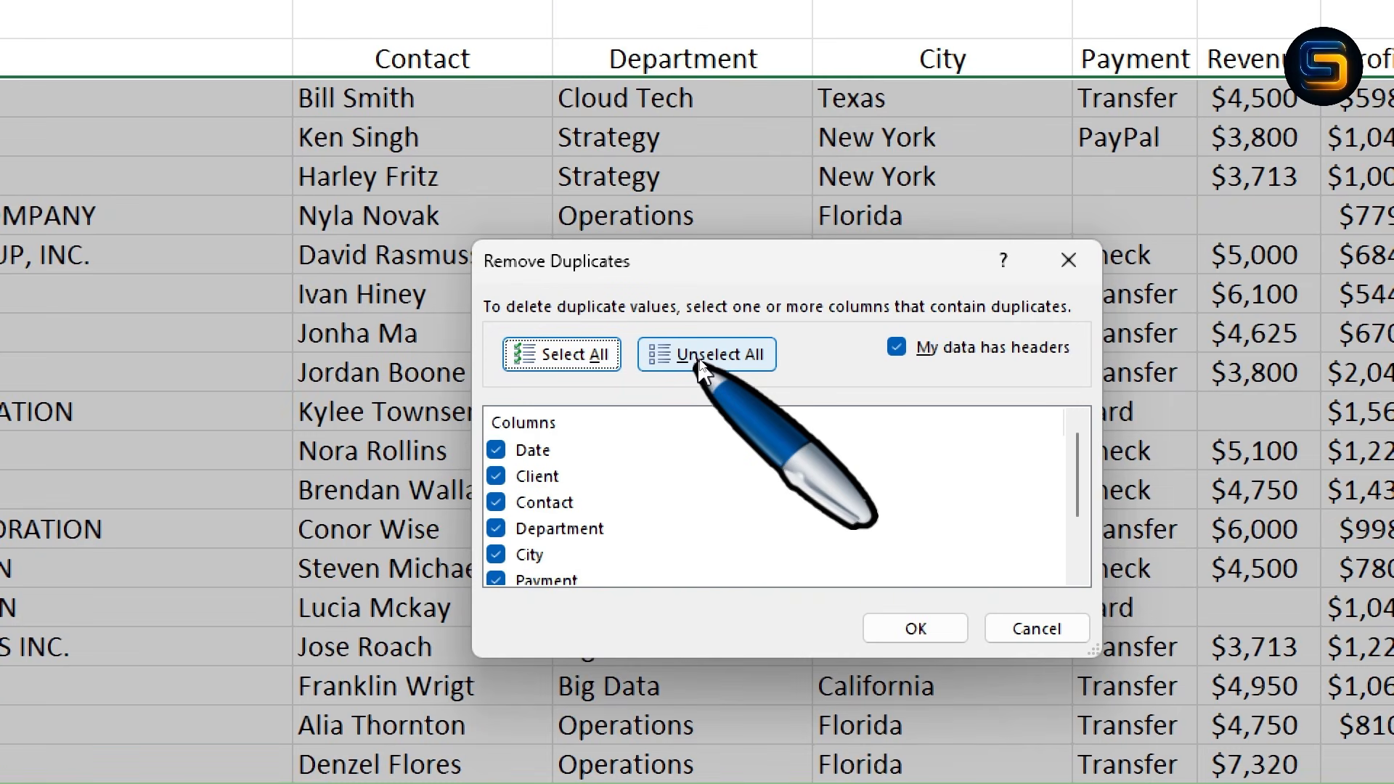
scroll(625, 467, "down", 2)
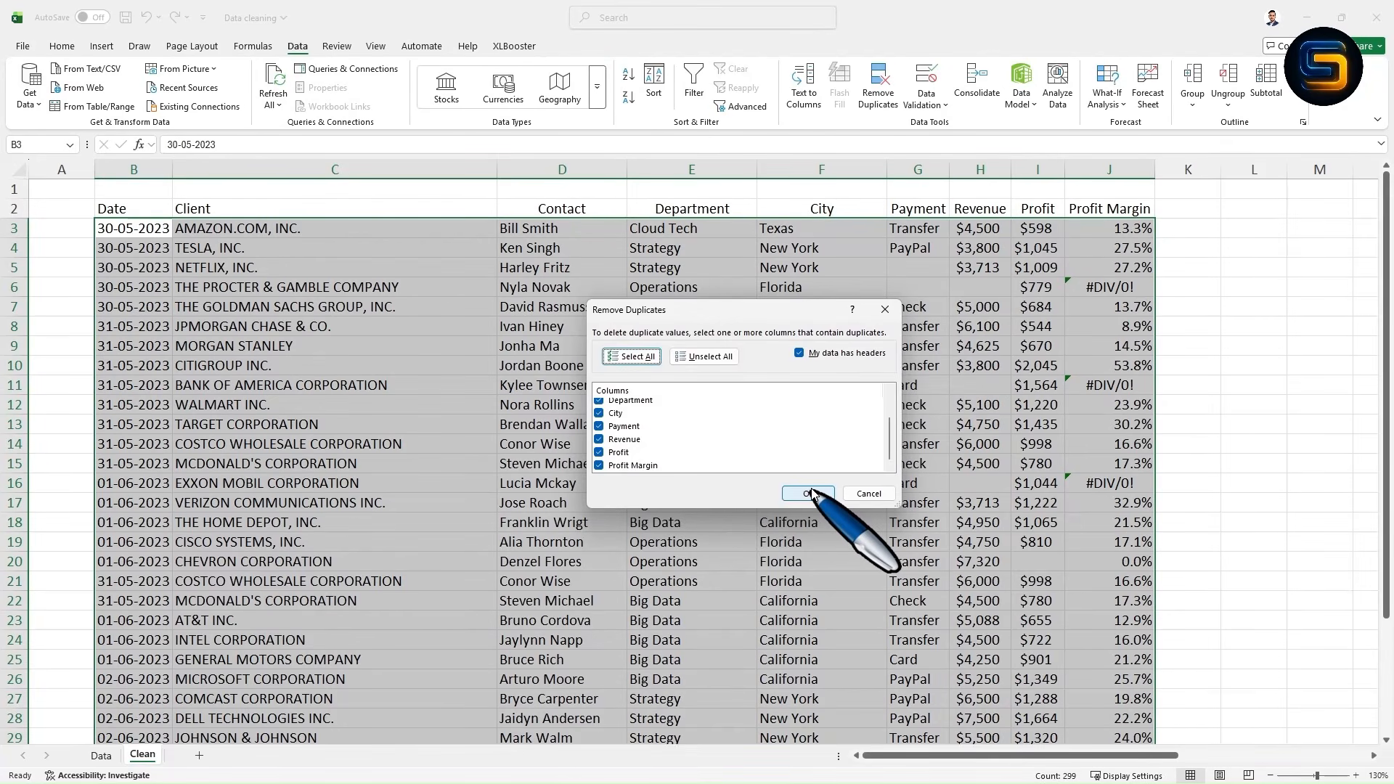
left_click(808, 494)
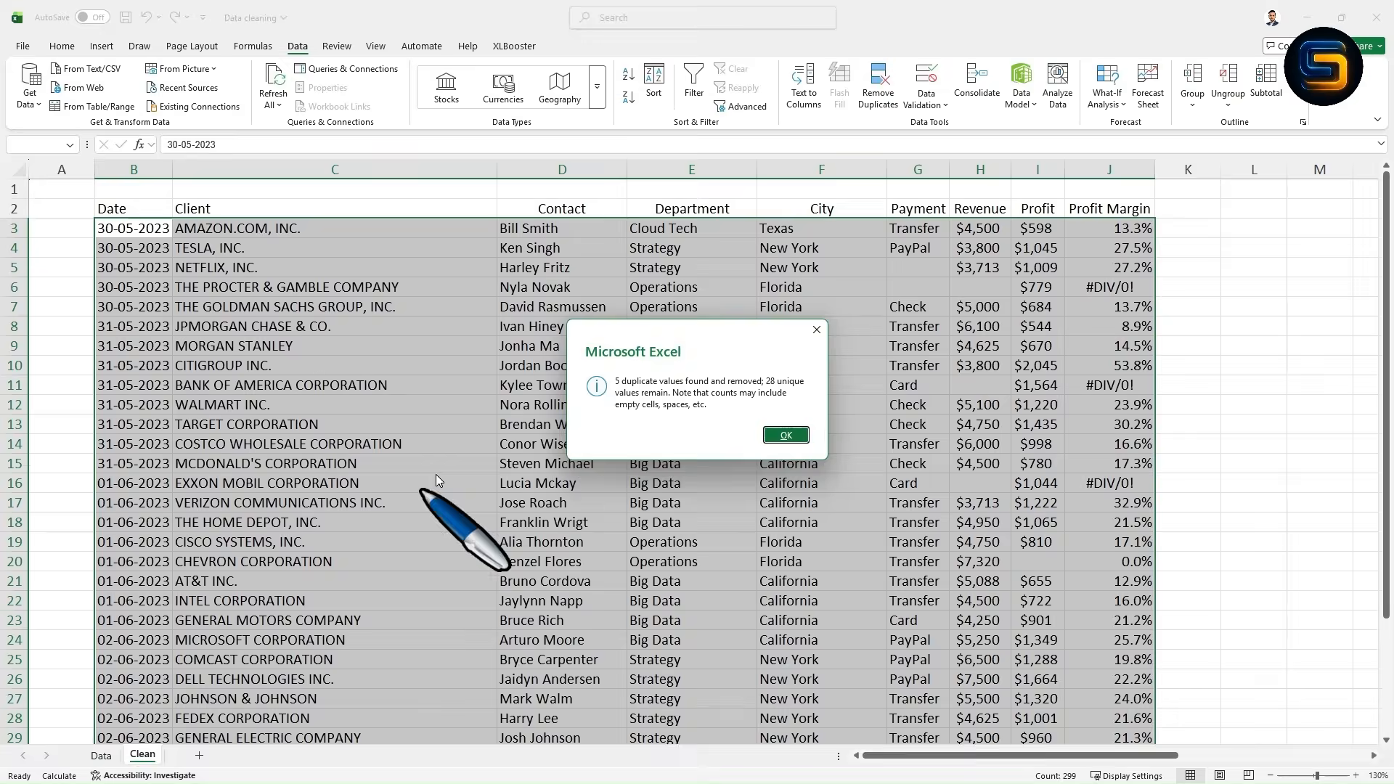
left_click(922, 483)
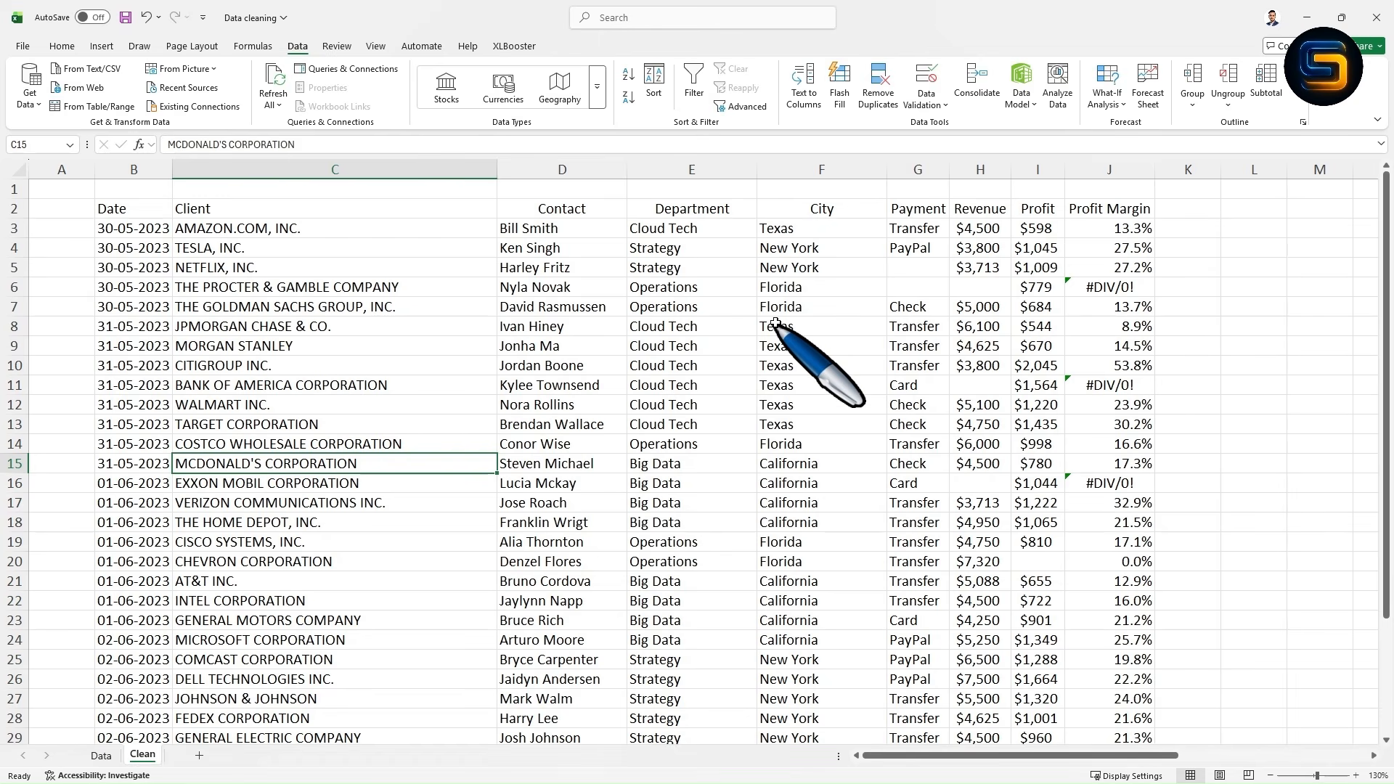
scroll(508, 334, "down", 4)
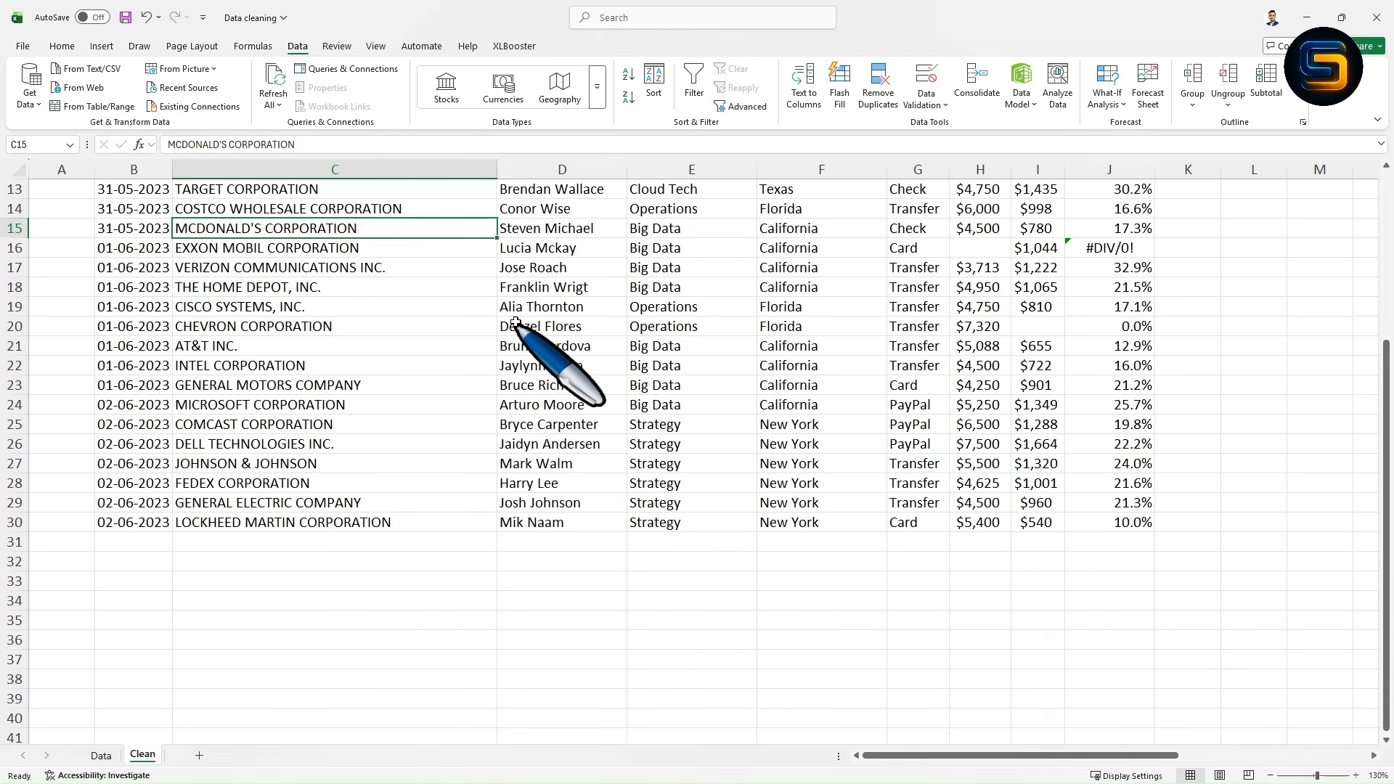
scroll(515, 323, "up", 4)
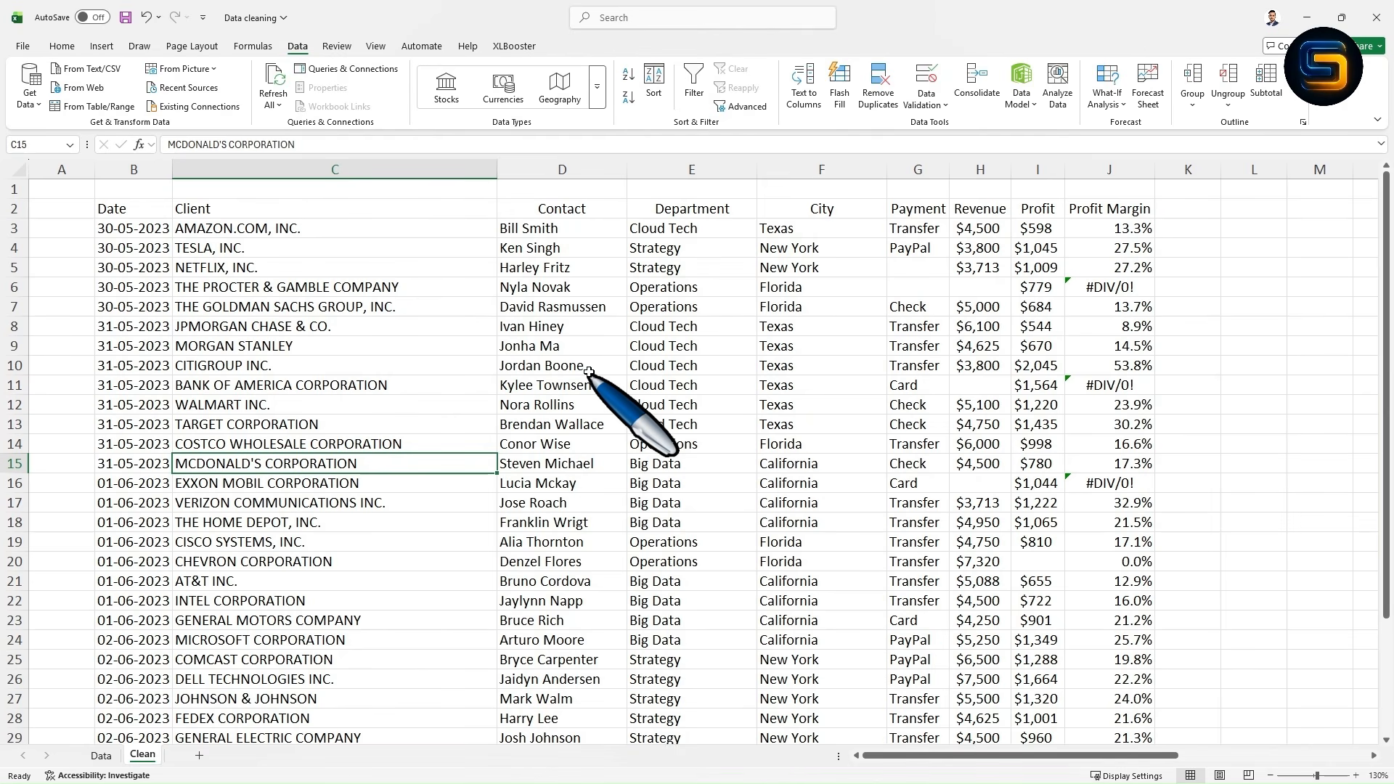
scroll(576, 362, "down", 1)
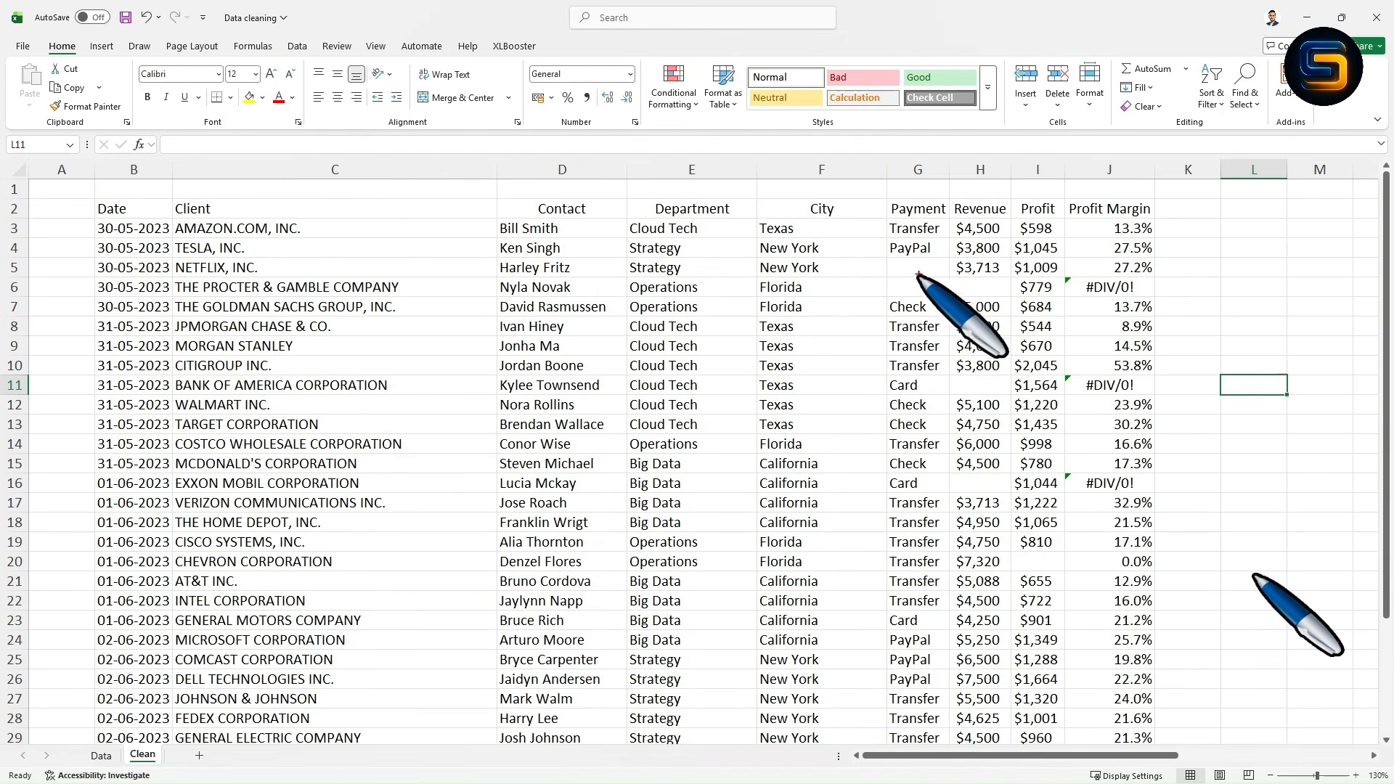
Step: Try filling the blank Payment cell G5 individually with NULL, and clear the entry again
mouse_move(896, 259)
left_mouse_down()
mouse_move(939, 272)
mouse_move(939, 295)
mouse_move(1001, 295)
left_mouse_up()
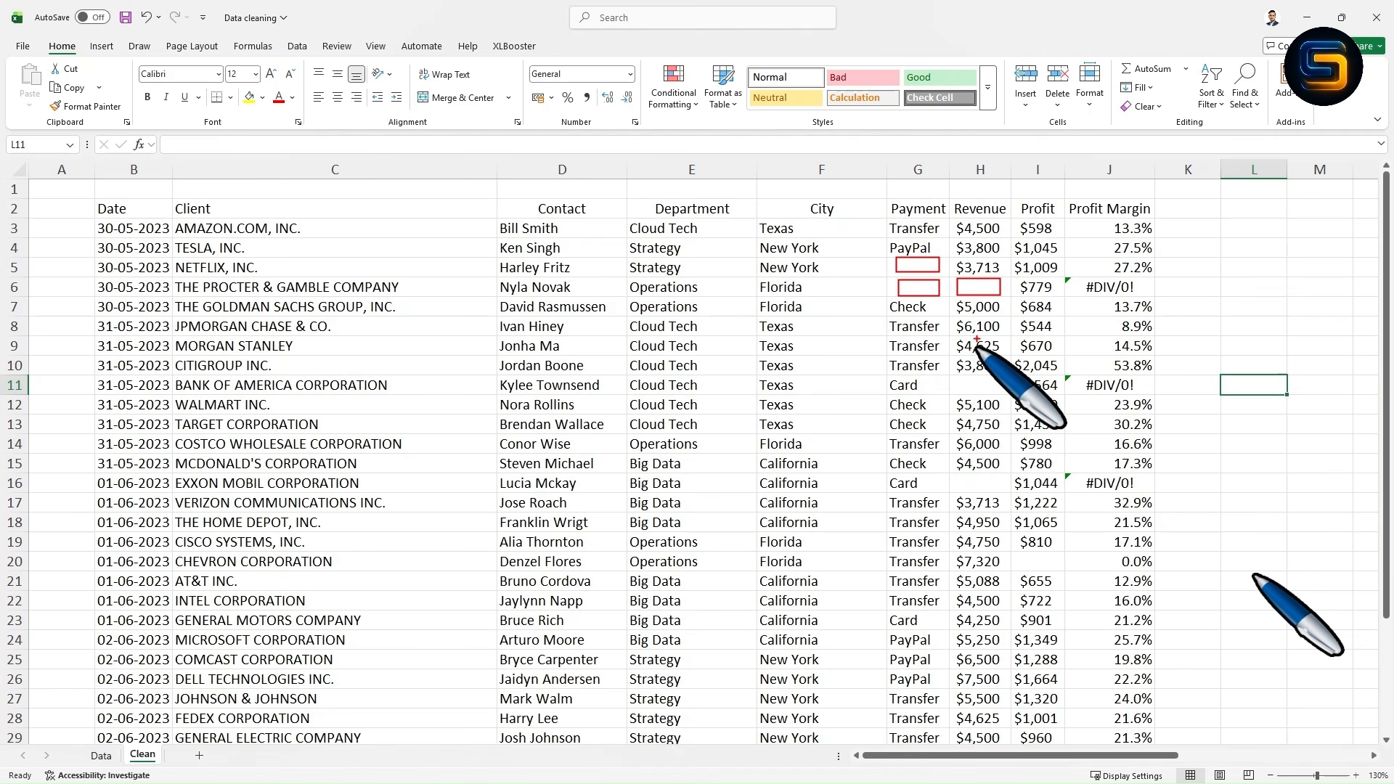
left_click_drag(956, 377, 1003, 394)
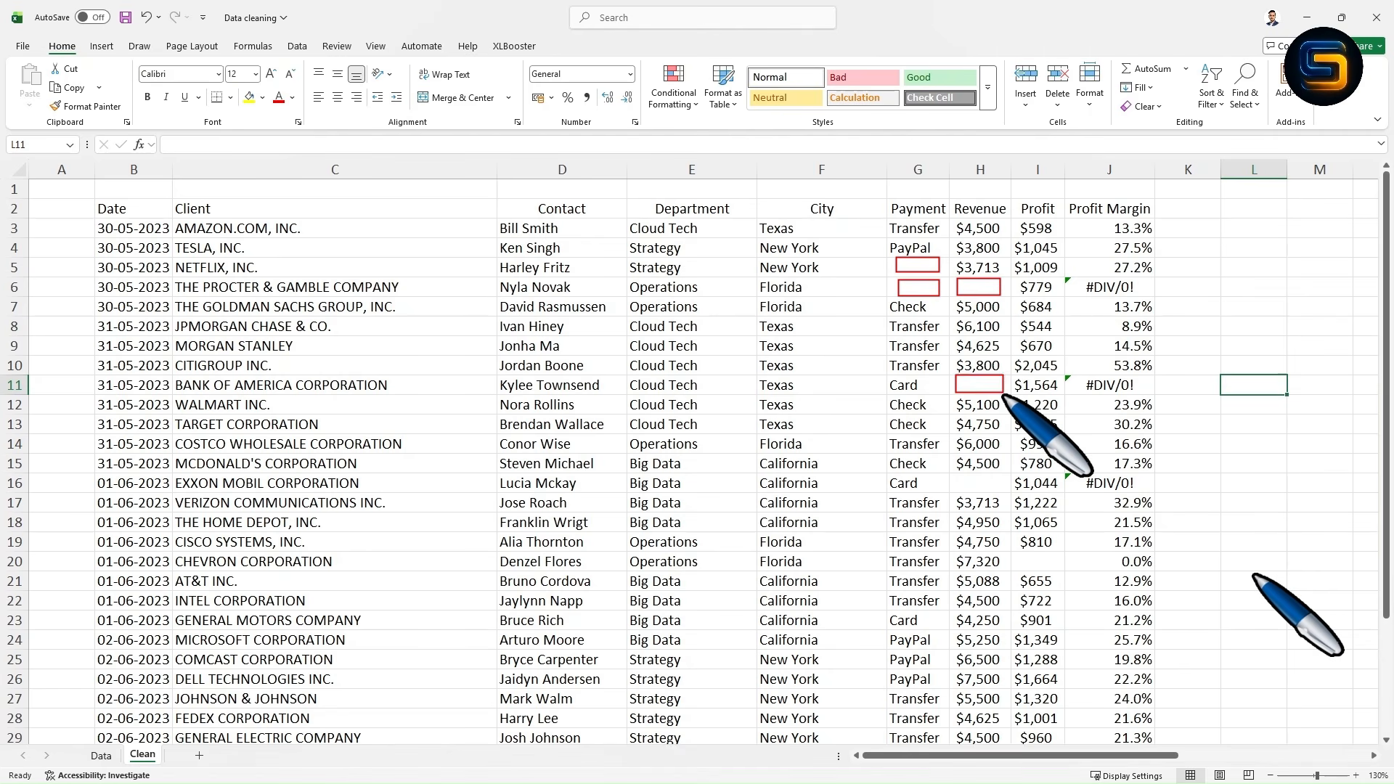
left_click(919, 270)
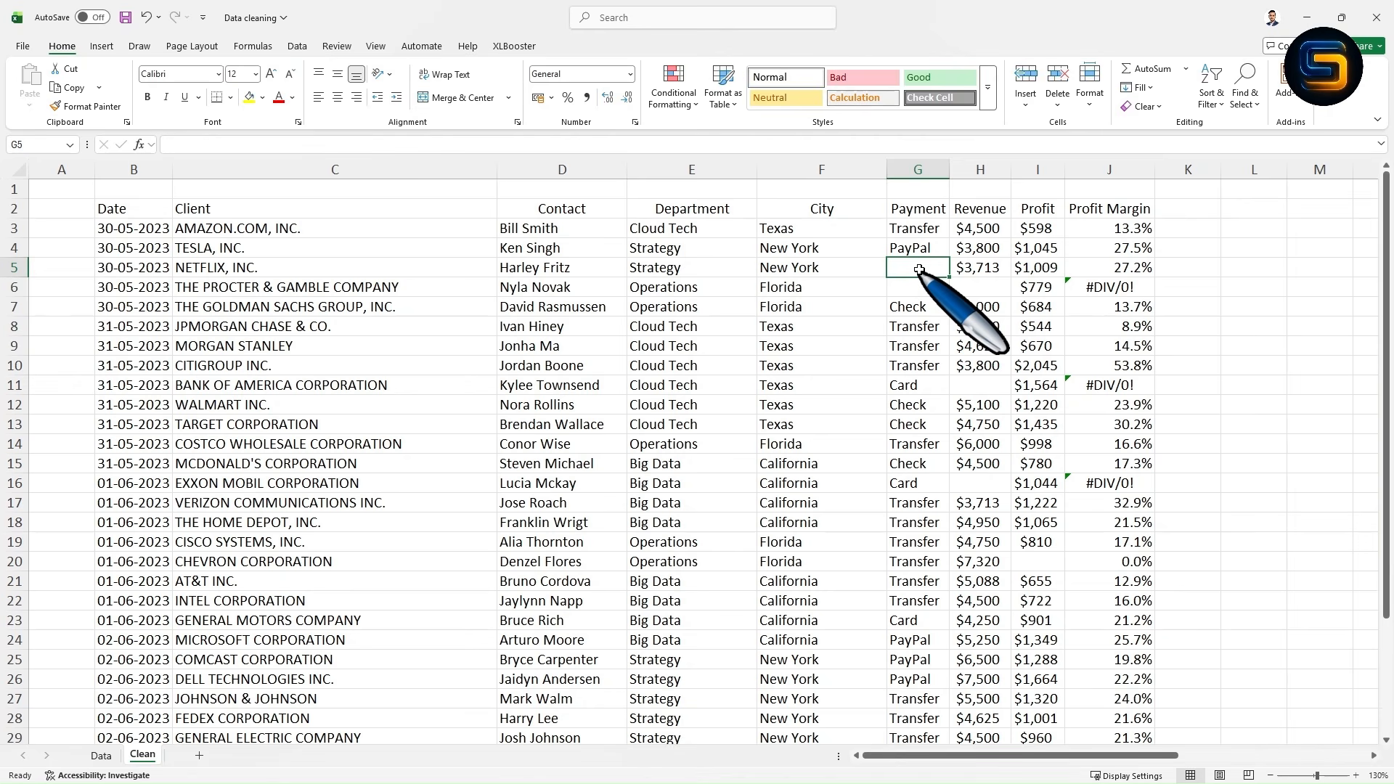
type("NULL")
left_click(1110, 345)
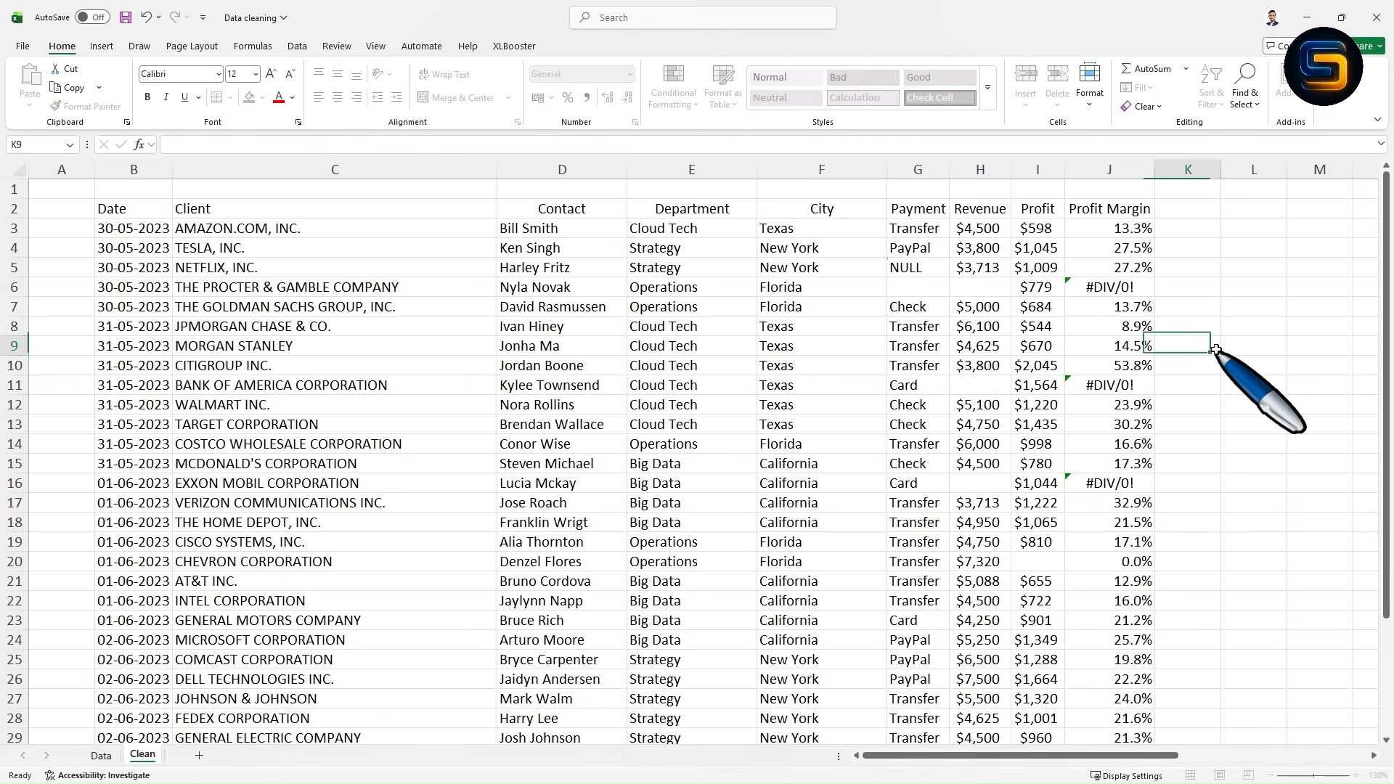
left_click(932, 270)
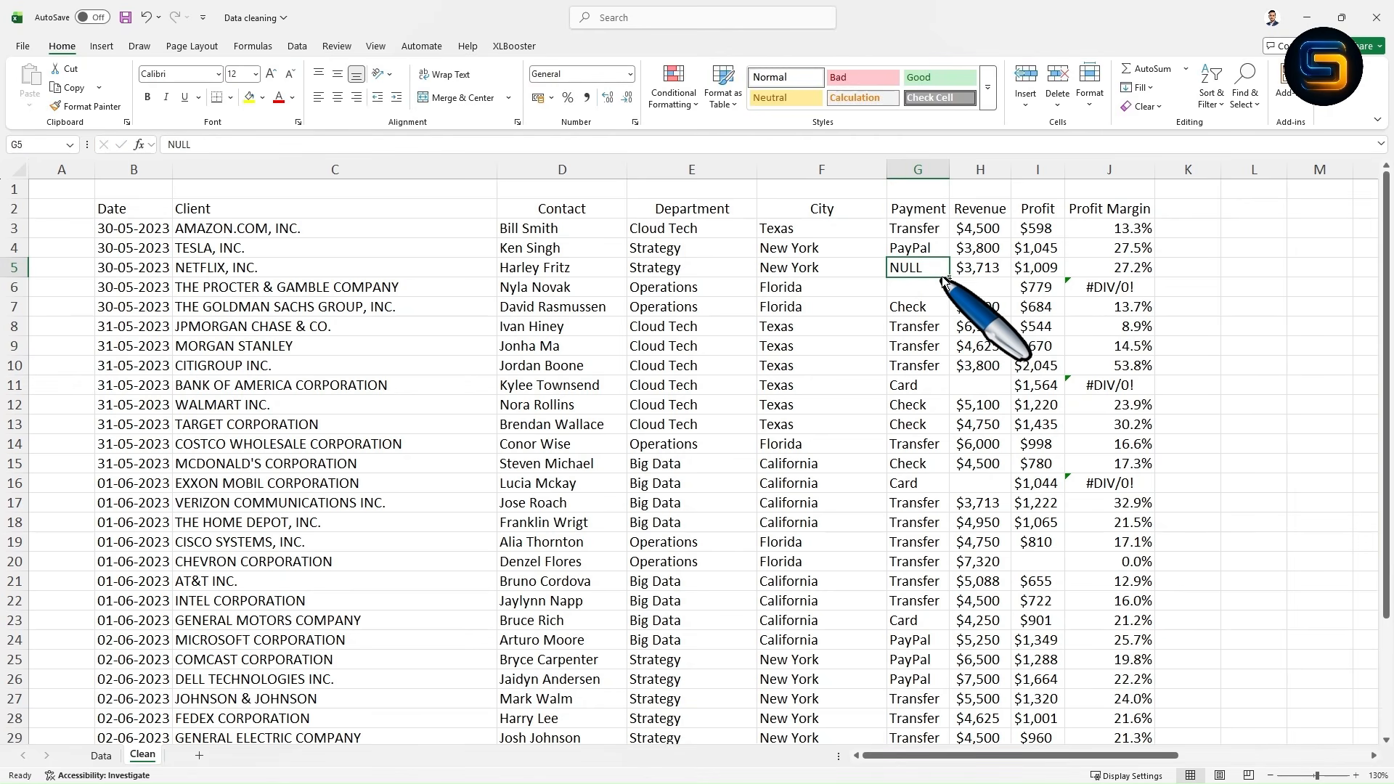
key("Delete")
left_click(1205, 326)
Step: Select all blank cells within the client table using Go To Special with the Blanks option
left_click(696, 328)
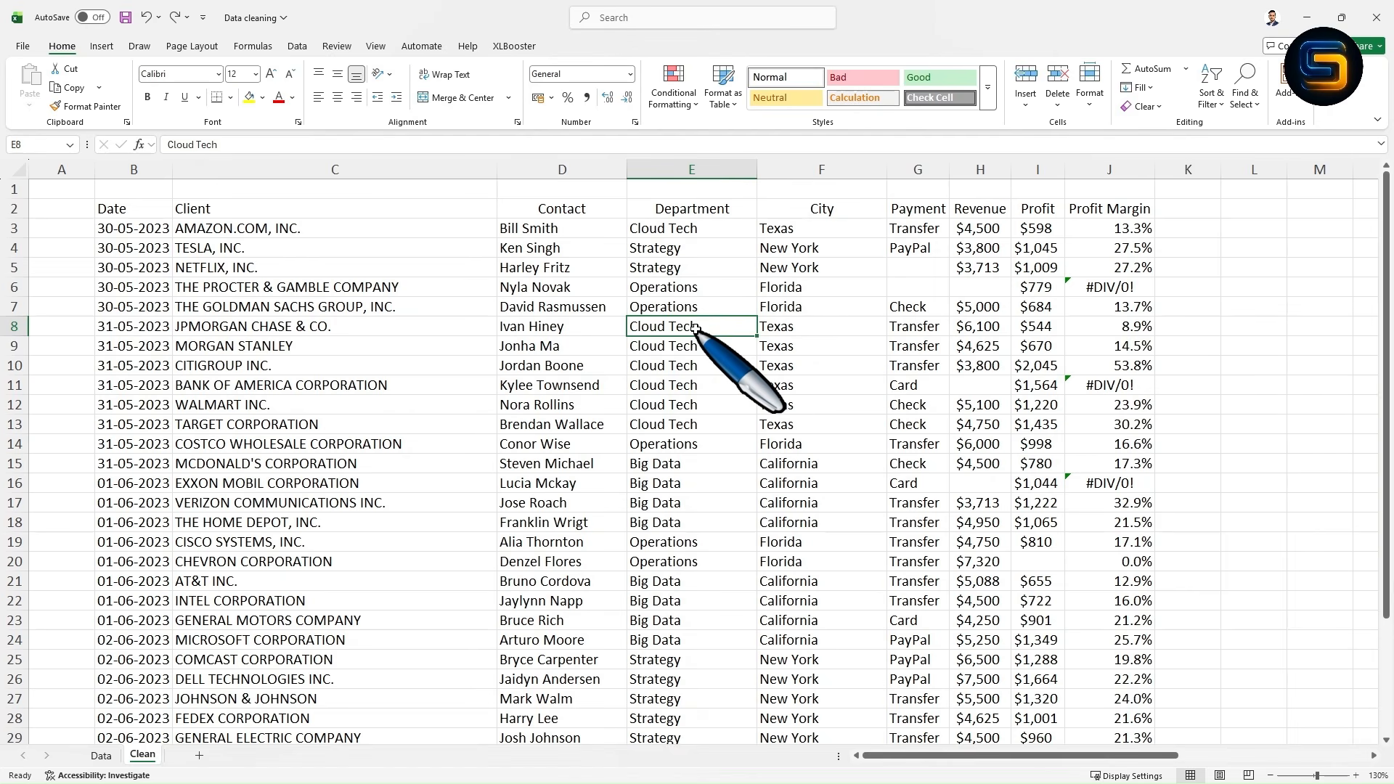
key("ctrl+a")
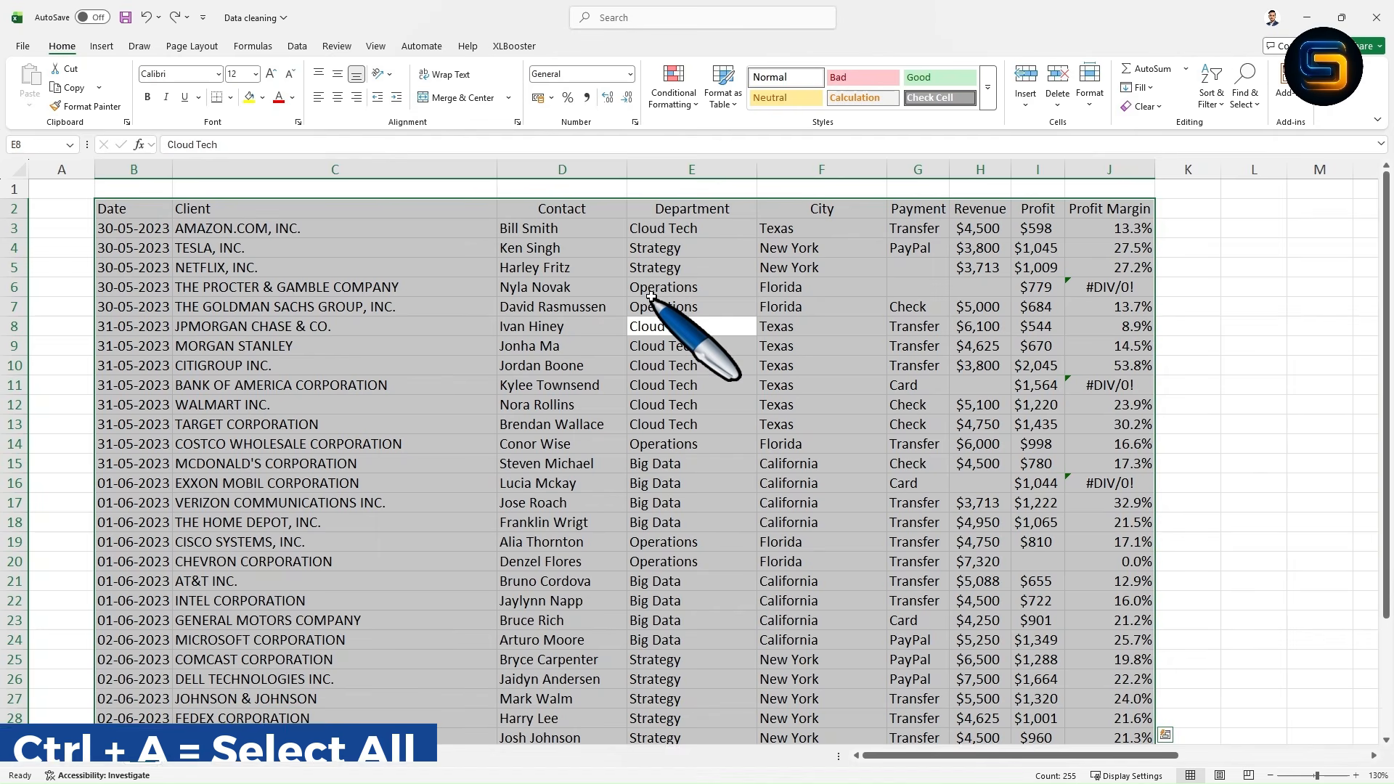
key("ctrl+g")
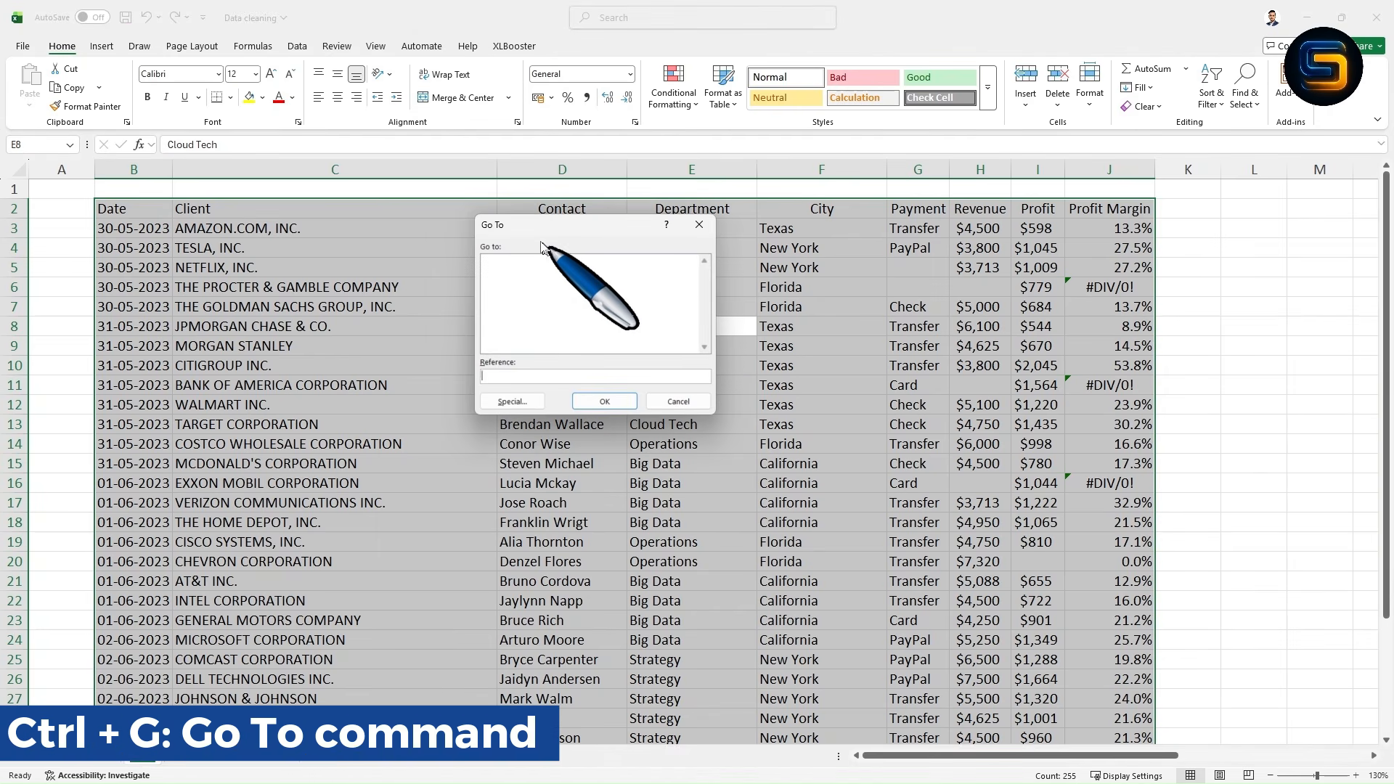
left_click(510, 403)
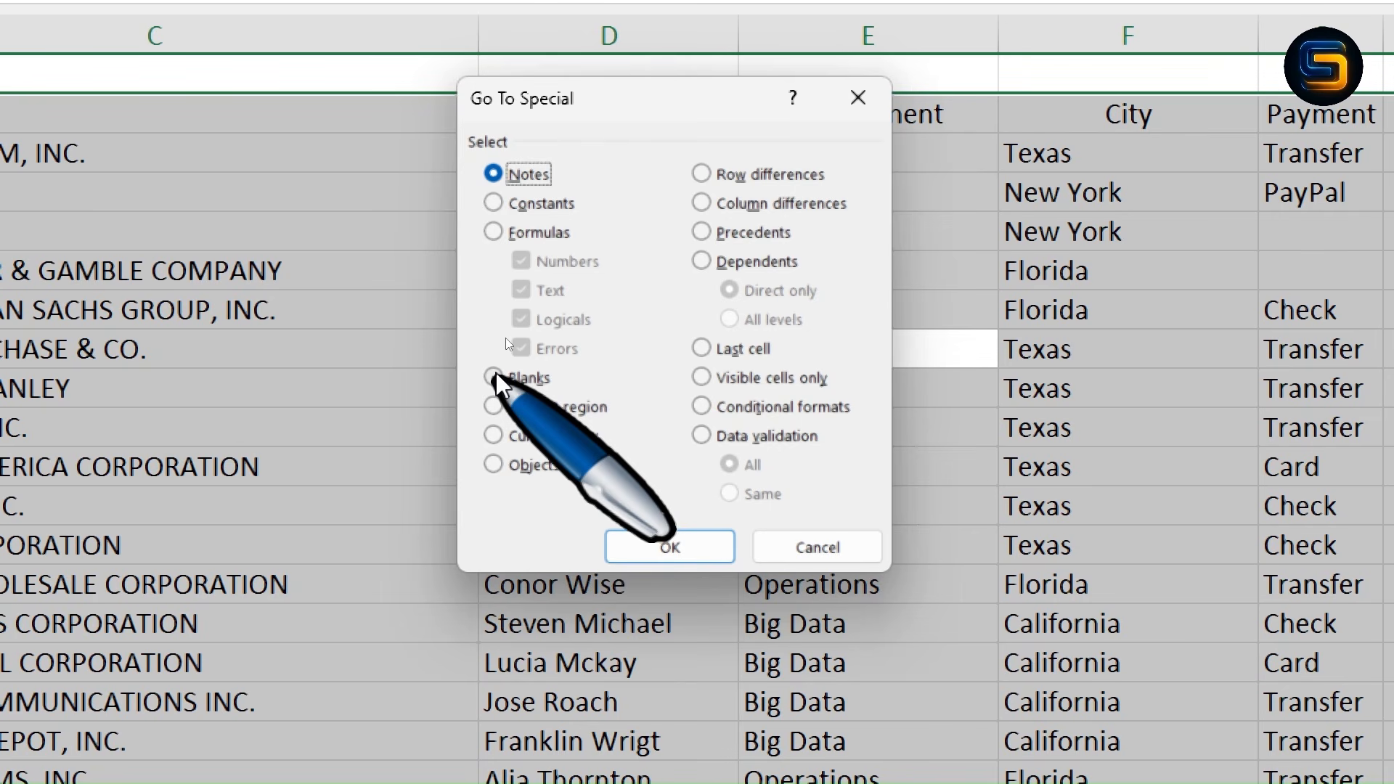
left_click(496, 378)
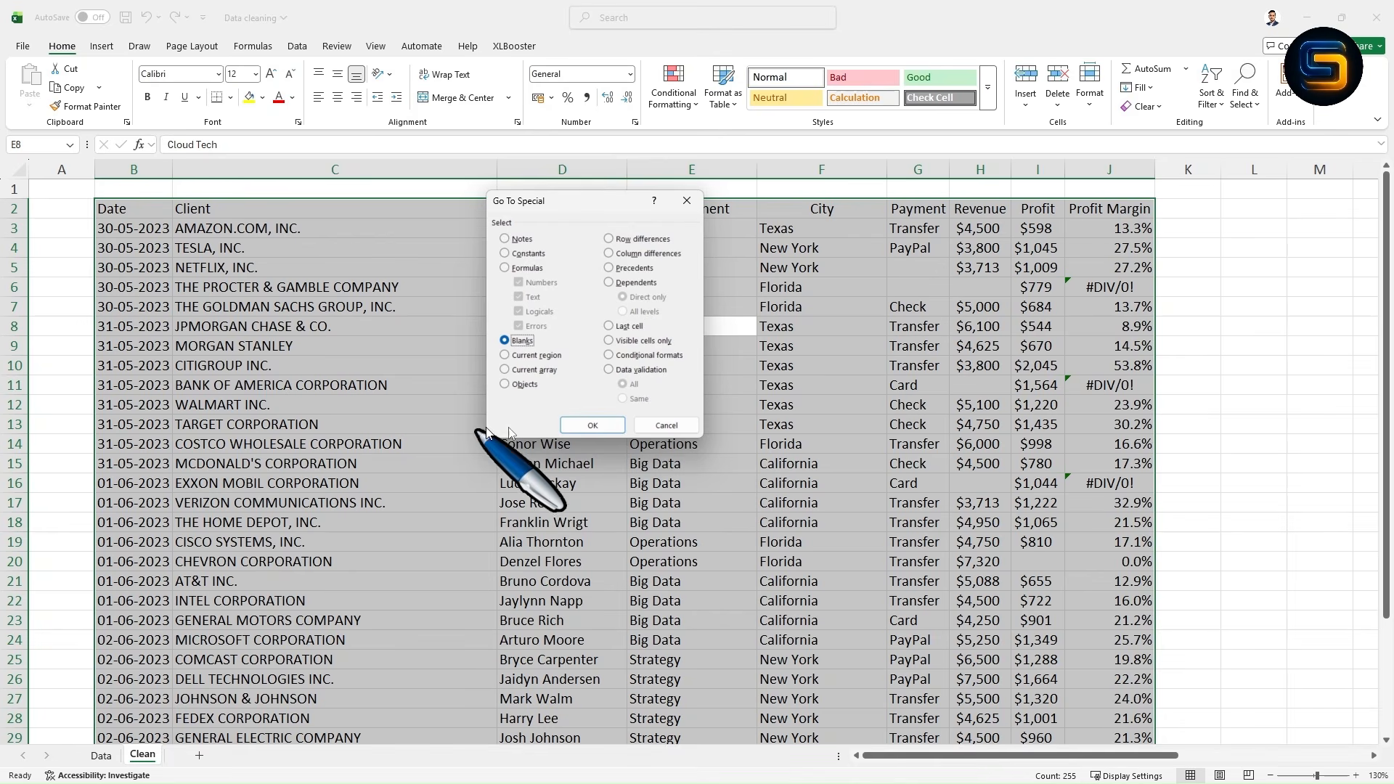
left_click(593, 425)
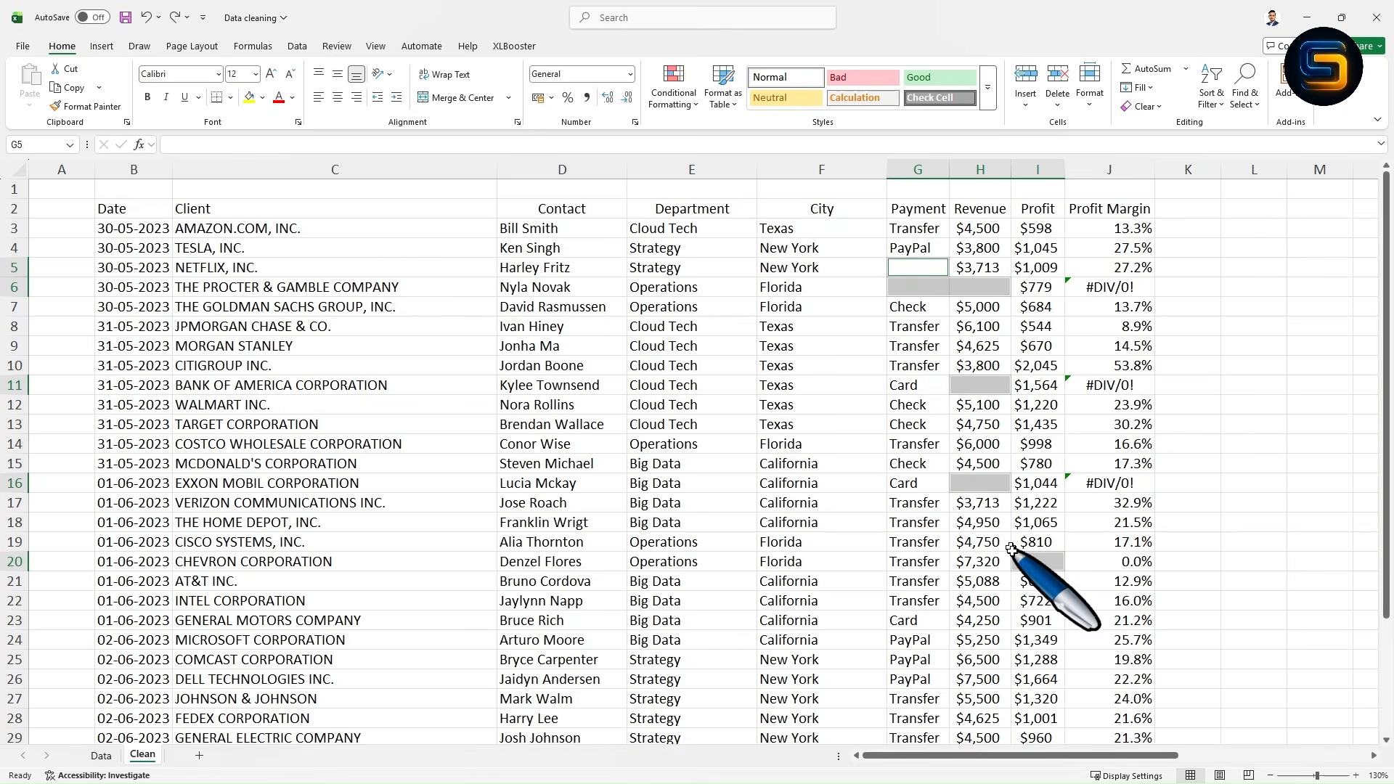
Step: Fill all selected blank cells in the Payment, Revenue and Profit columns with NULL at once
scroll(1045, 508, "down", 2)
scroll(1062, 533, "up", 3)
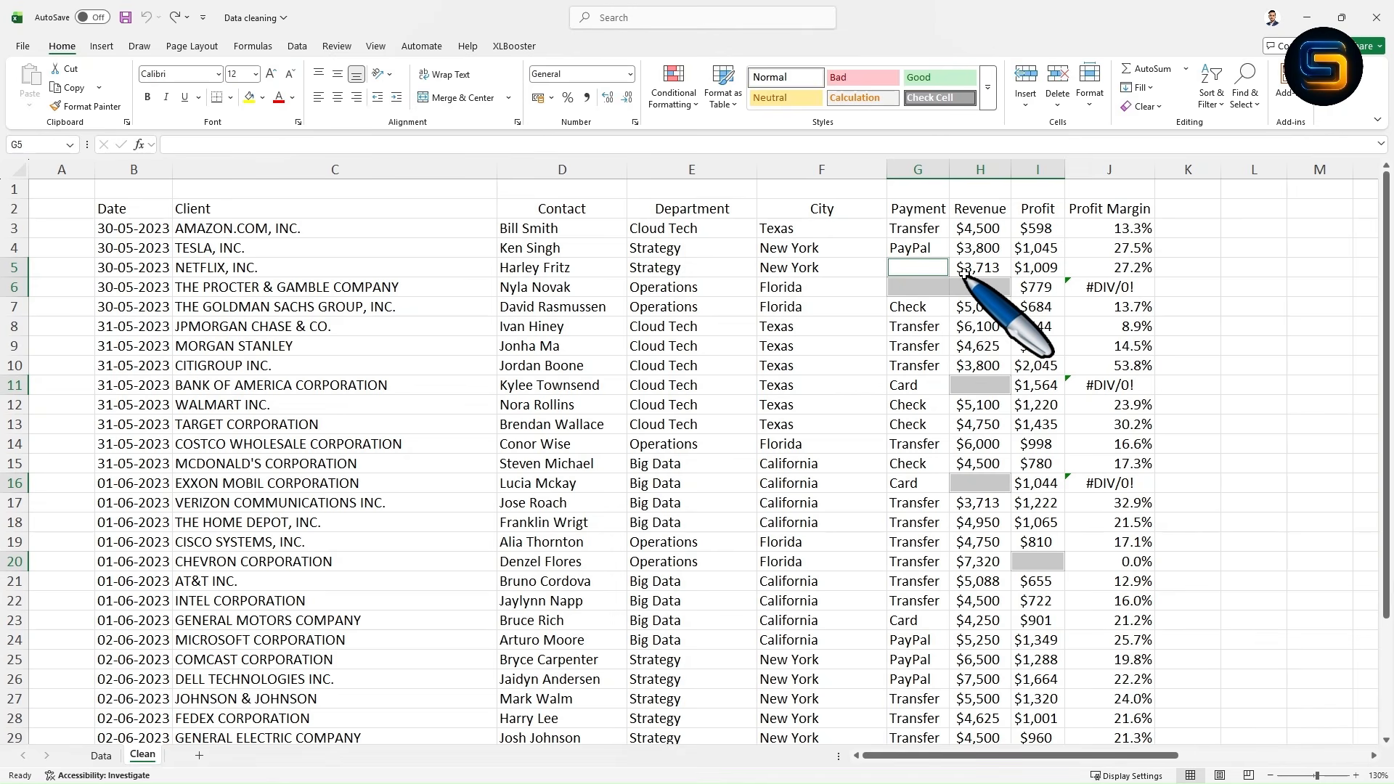
type("NULL")
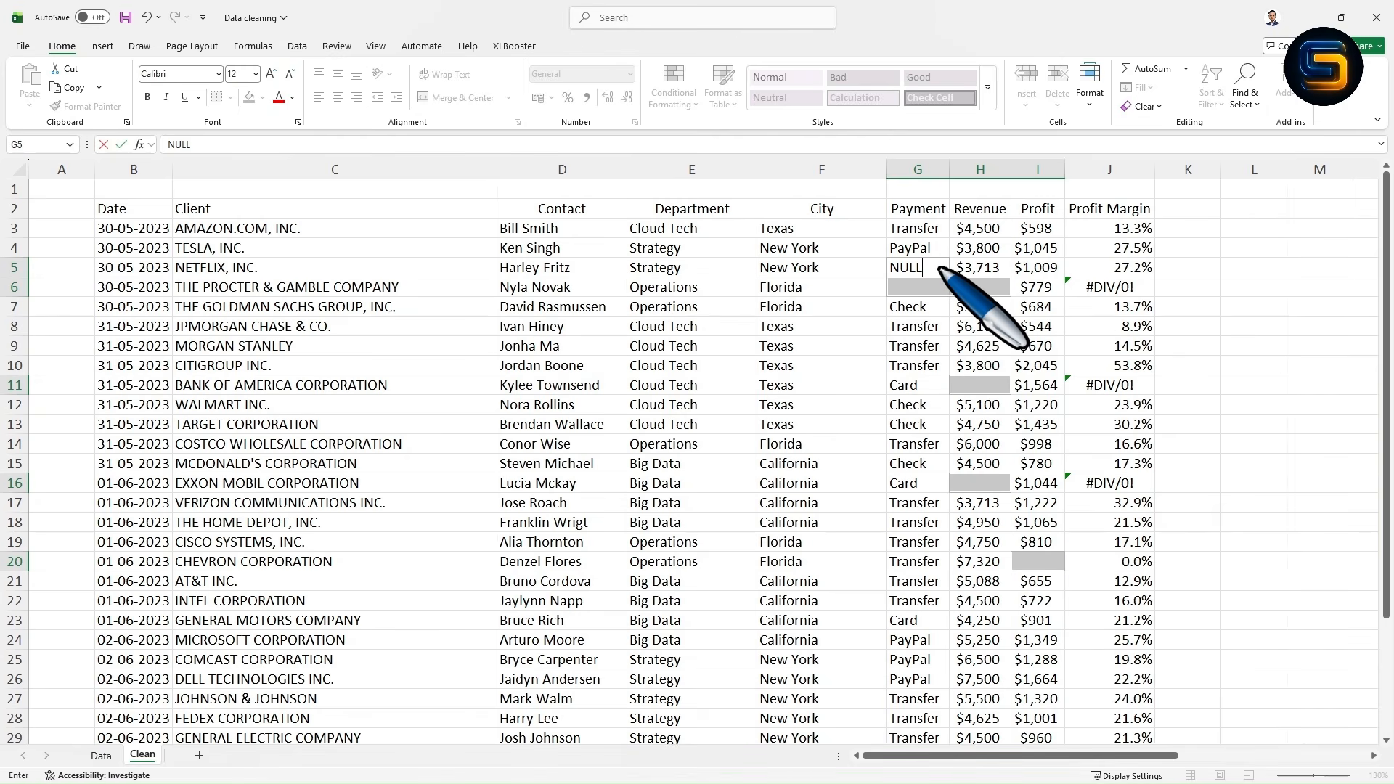
key("ctrl+Return")
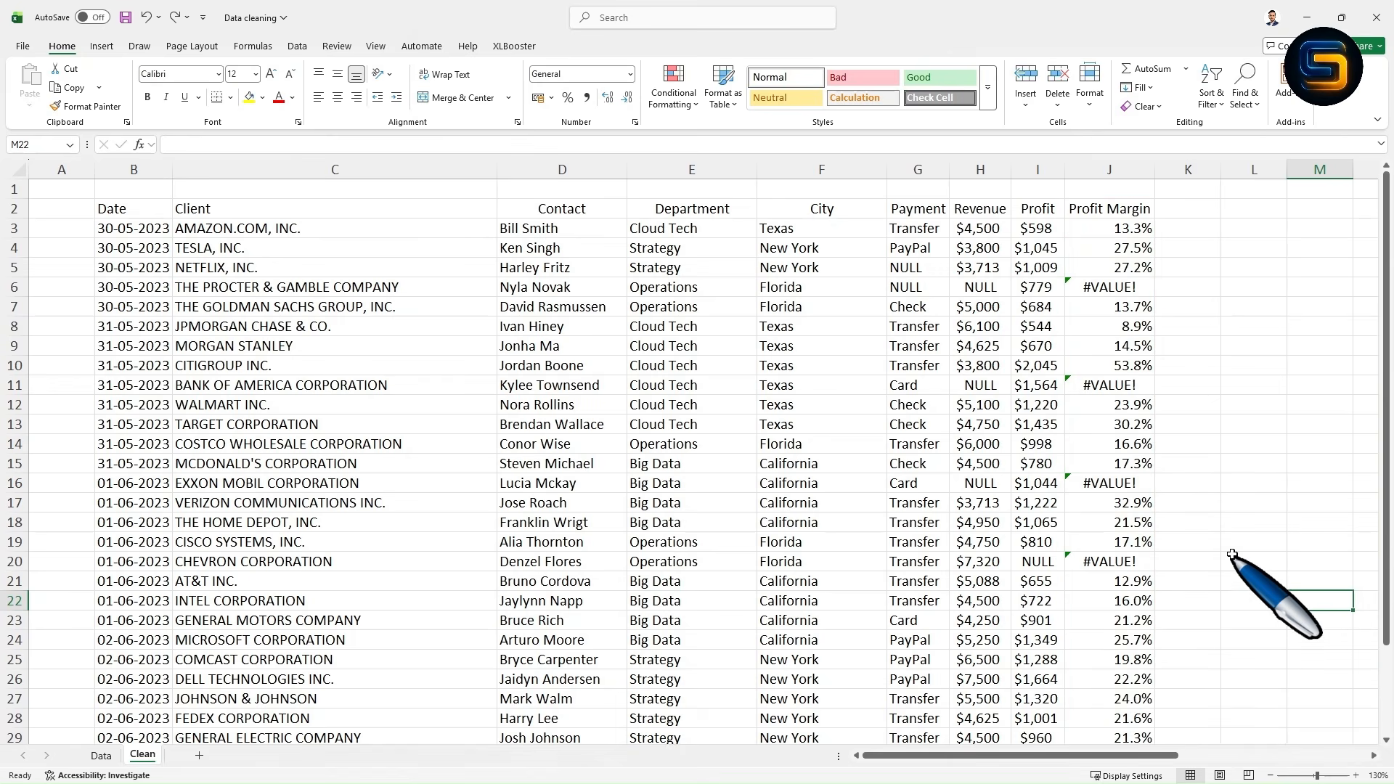
Step: Examine the Profit Margin column for formula errors in the rows containing NULL entries
scroll(1147, 263, "up", 3)
scroll(820, 233, "up", 1)
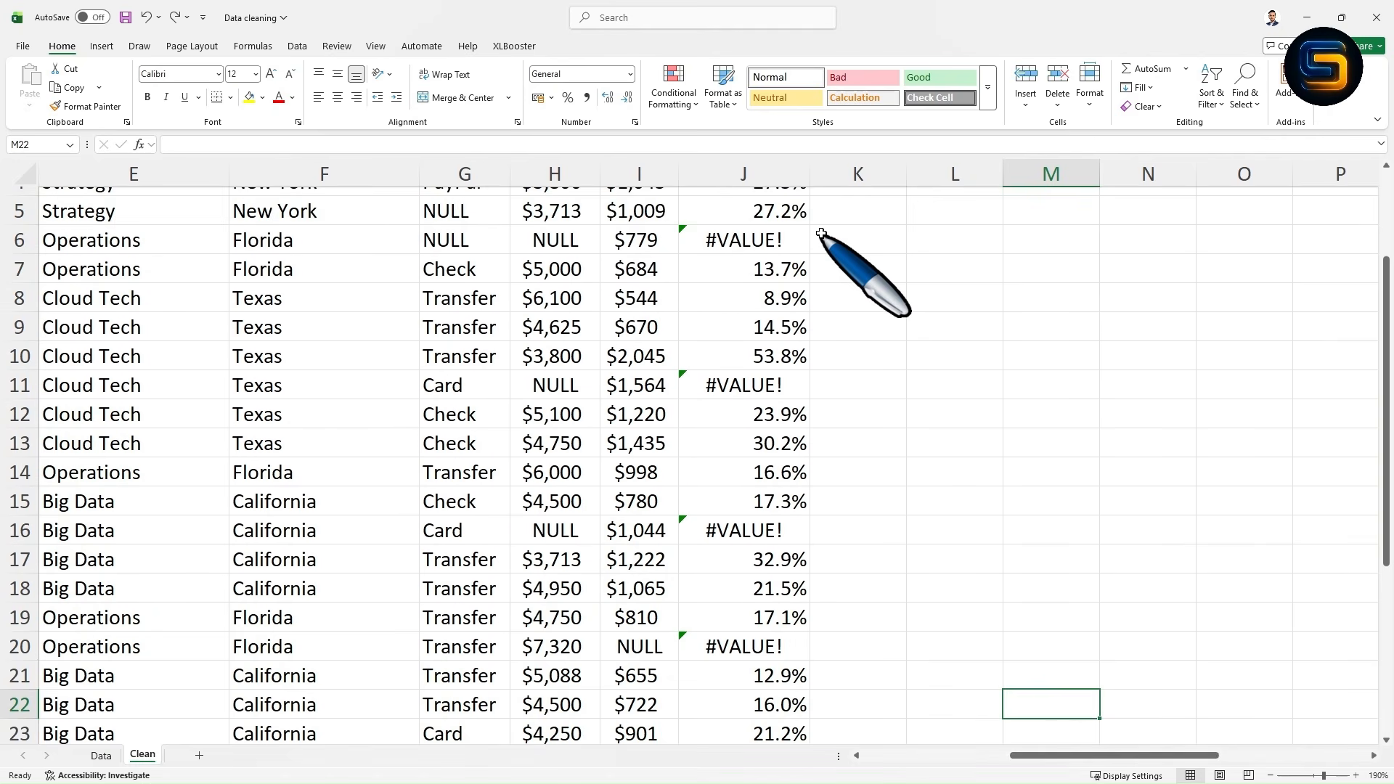
scroll(821, 233, "up", 1)
left_click(1132, 508)
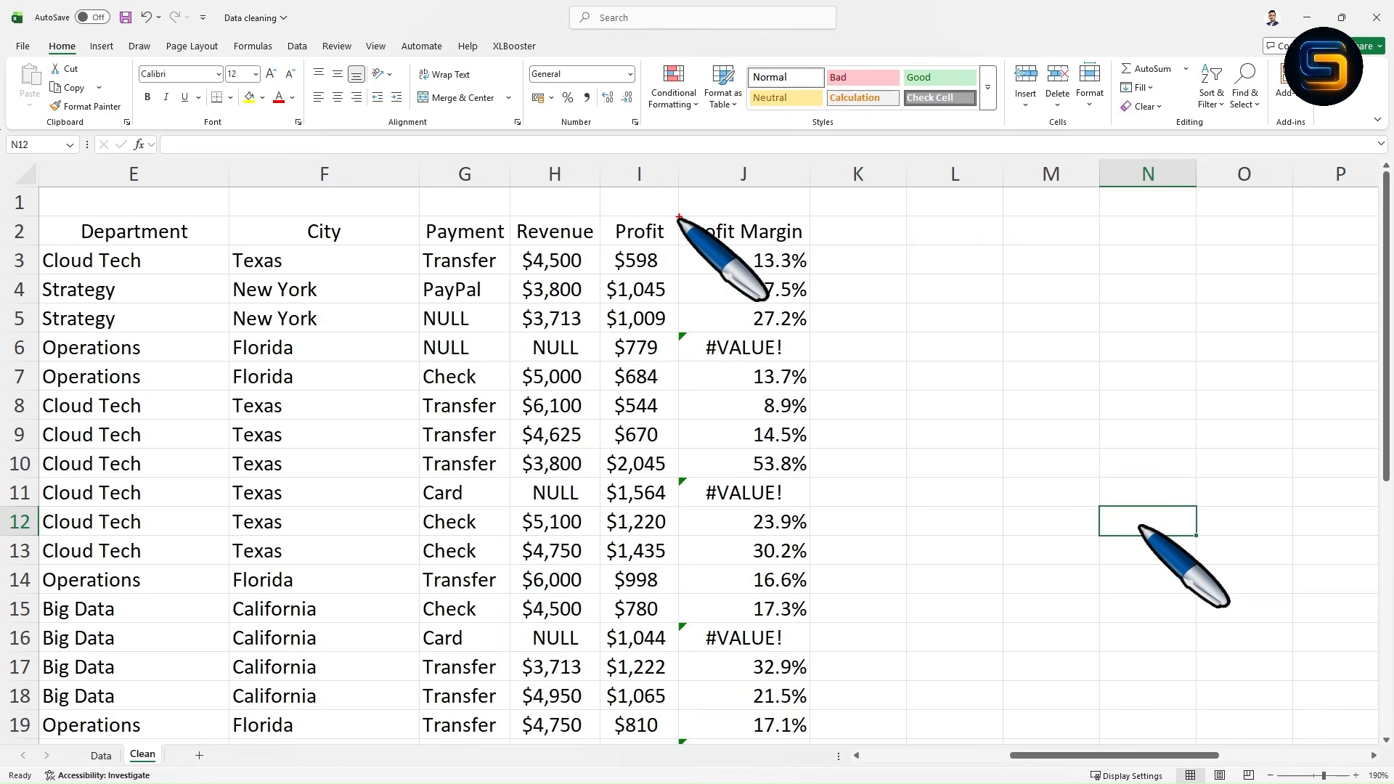
mouse_move(679, 217)
left_mouse_down()
mouse_move(813, 385)
mouse_move(813, 733)
left_mouse_up()
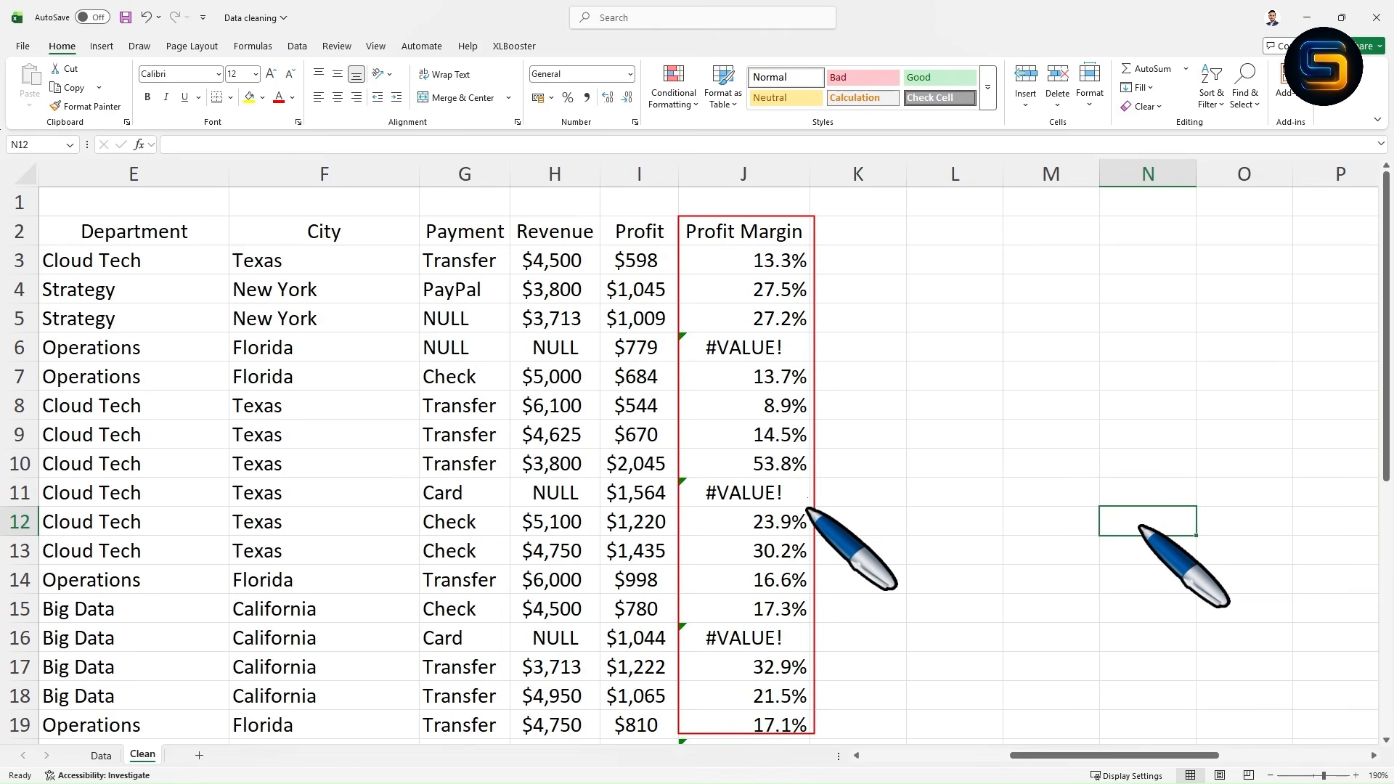
Step: Inspect the Profit Margin formulas in J3 and in the error cell J6 to see how they are calculated
left_click_drag(797, 349, 876, 349)
left_click_drag(797, 490, 851, 491)
left_click_drag(800, 642, 855, 639)
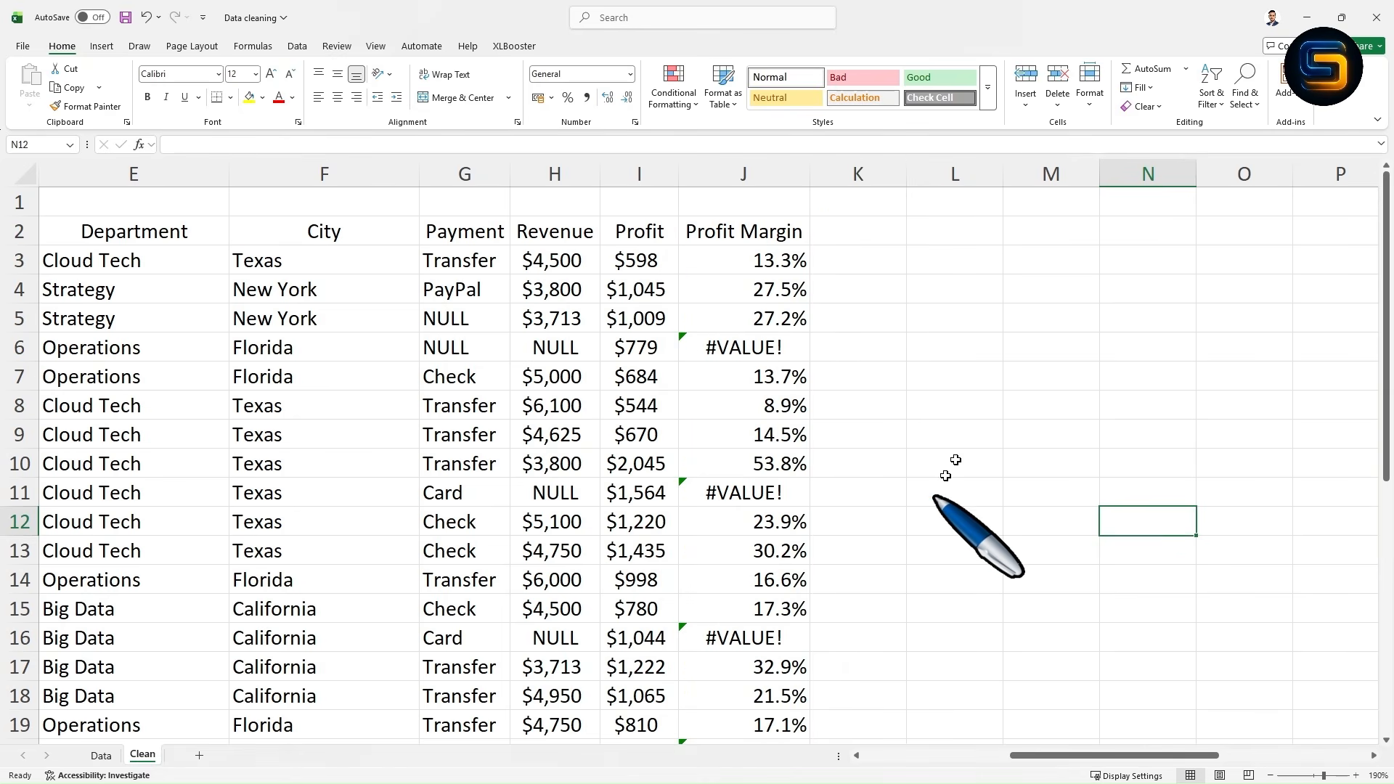
left_click(759, 259)
double_click(759, 259)
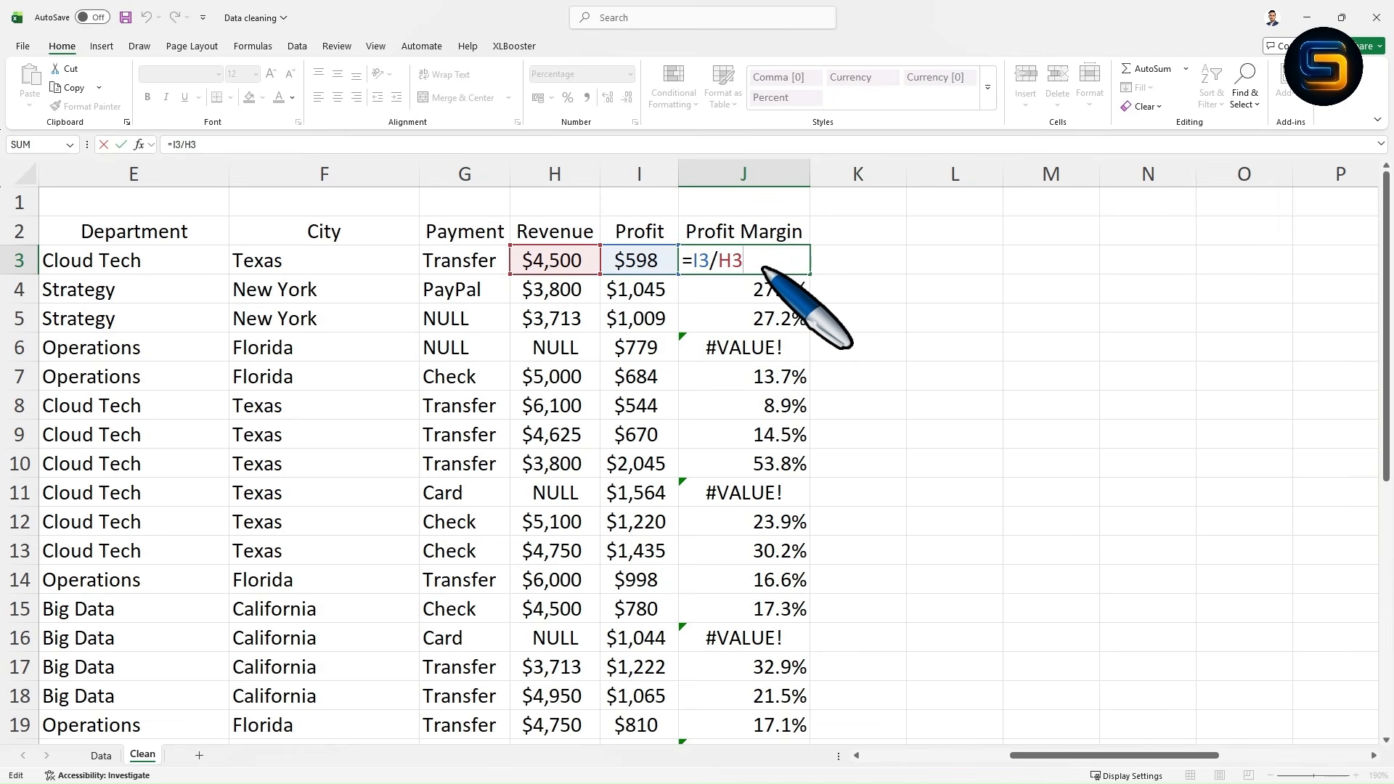
key("Return")
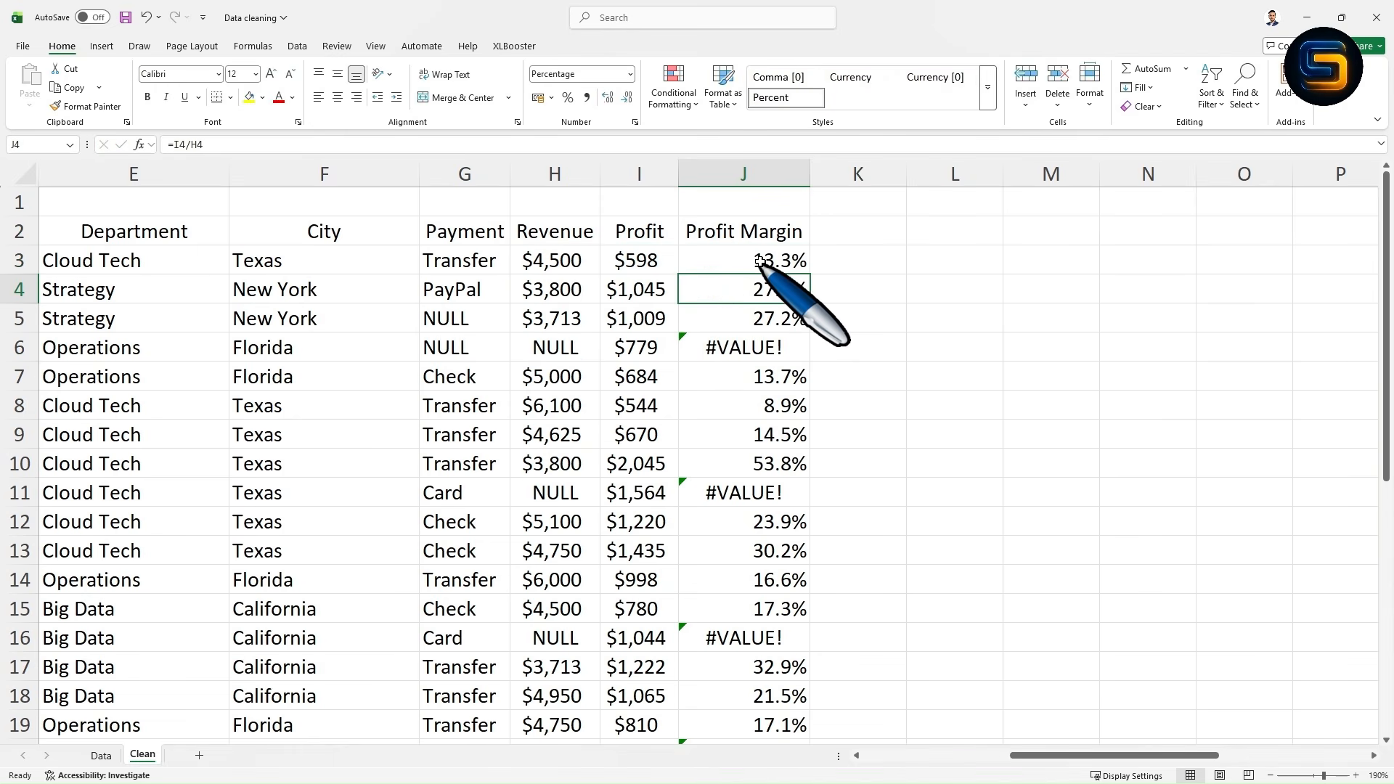
left_click(774, 343)
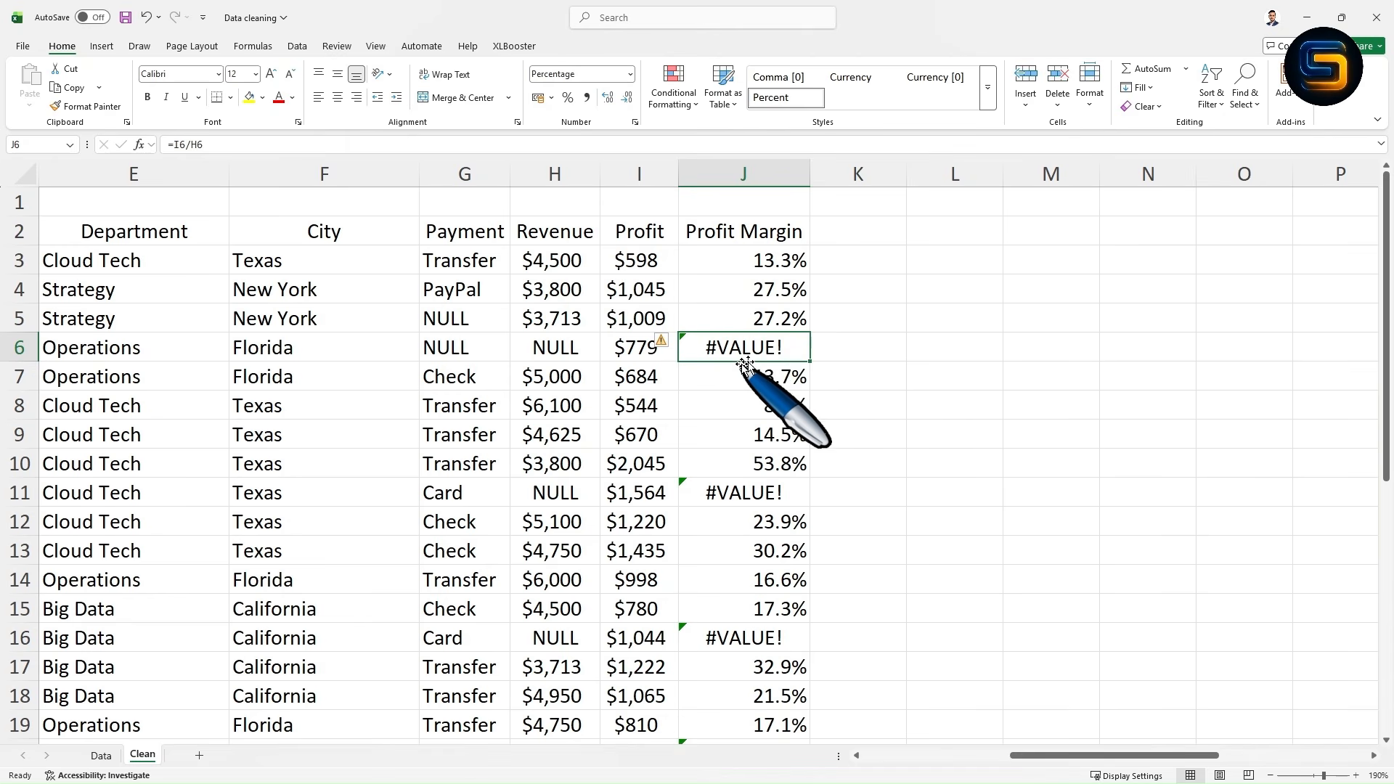
Step: Wrap the Profit Margin formula in J3 with IFERROR so errors return 0: =IFERROR(I3/H3,0)
left_click(747, 258)
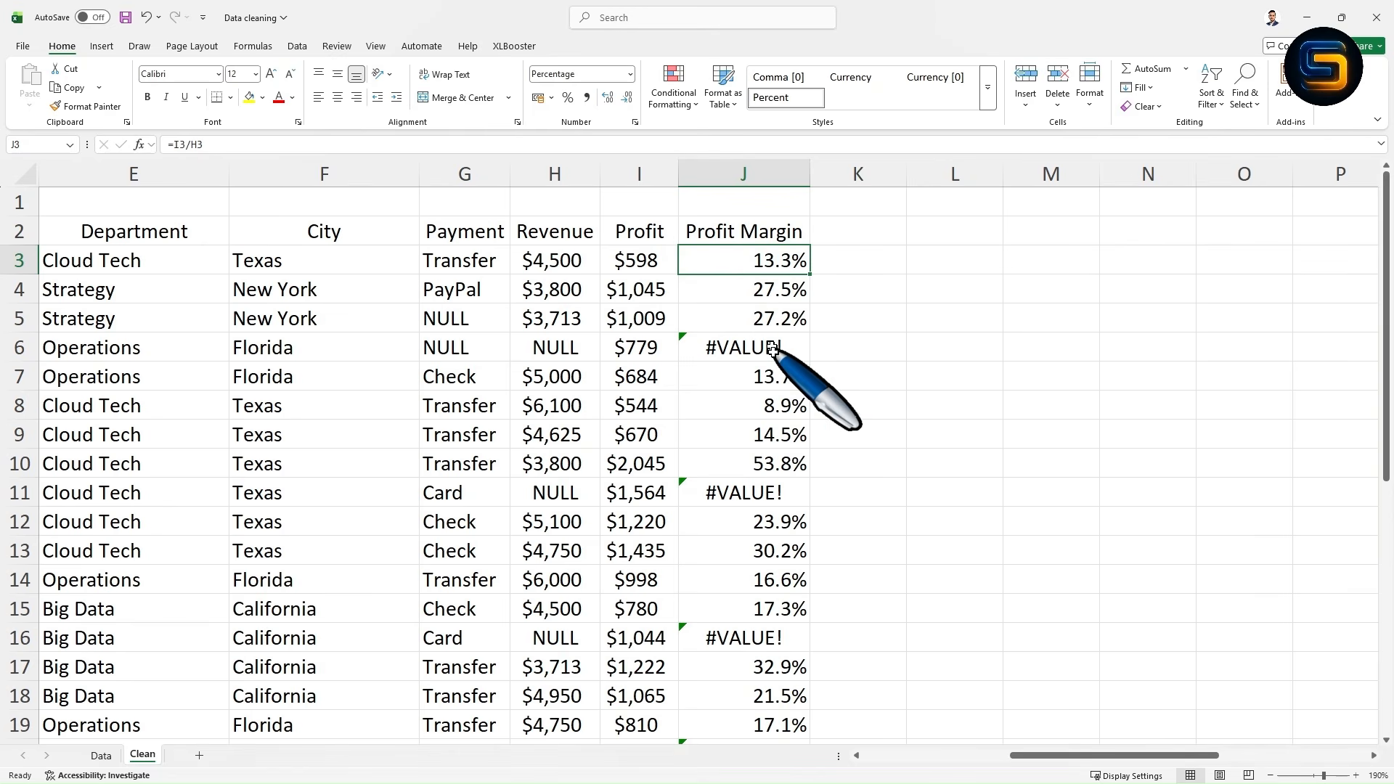
double_click(746, 262)
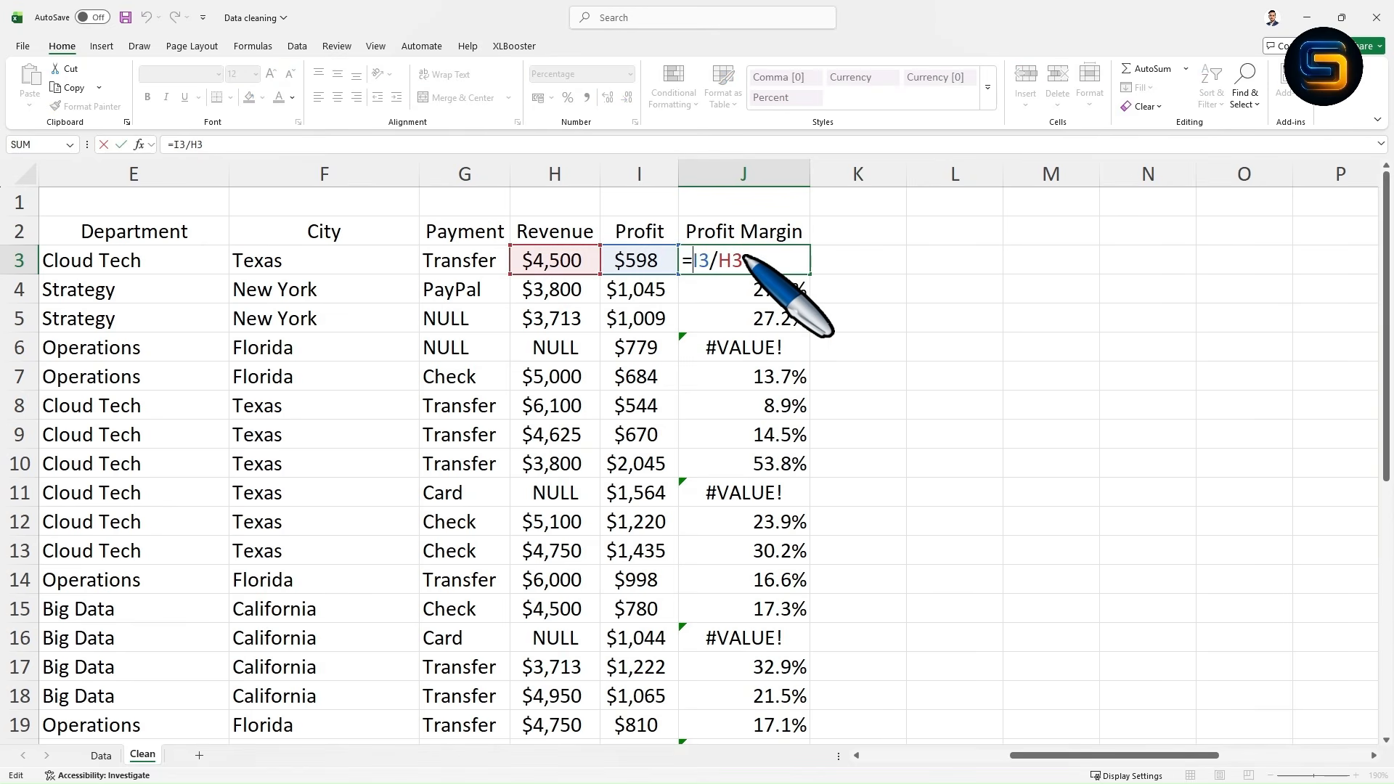
type("IFERROR(")
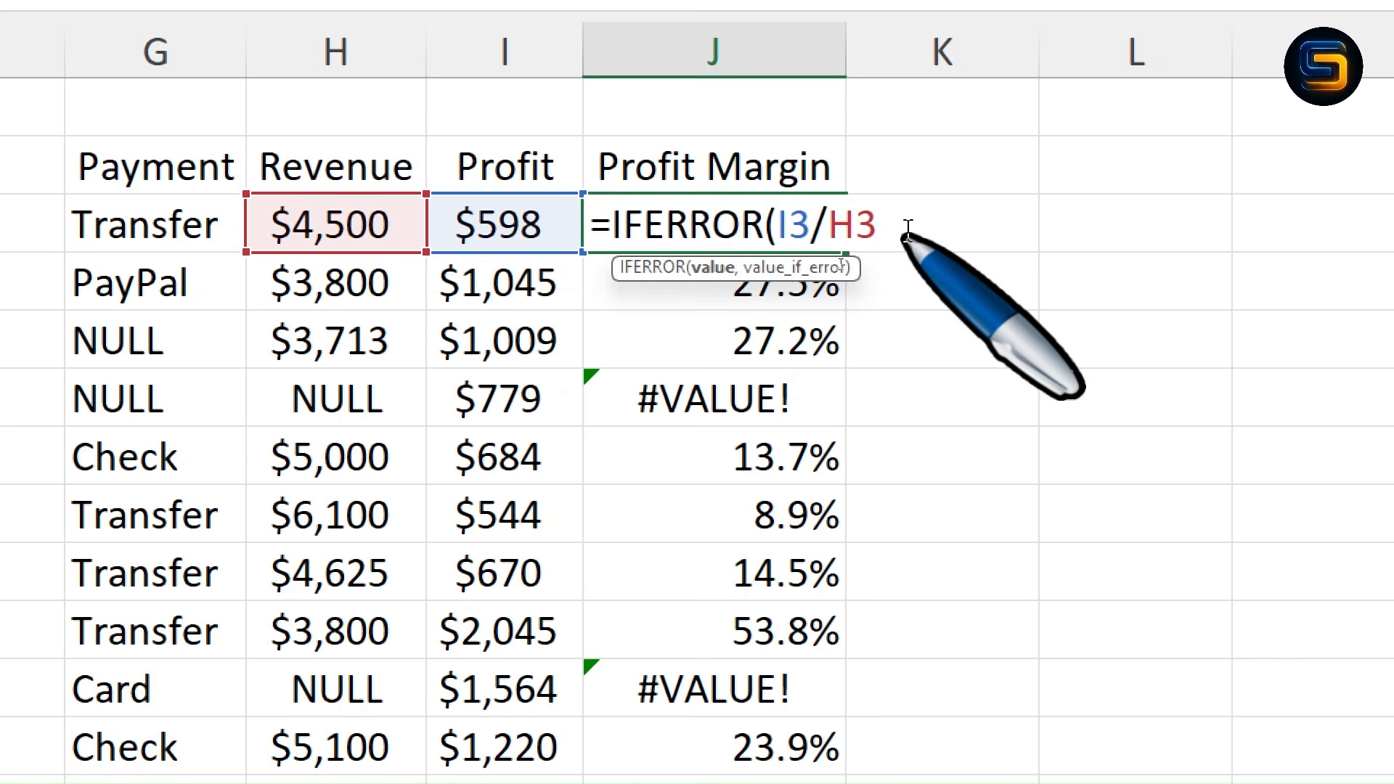
type(",")
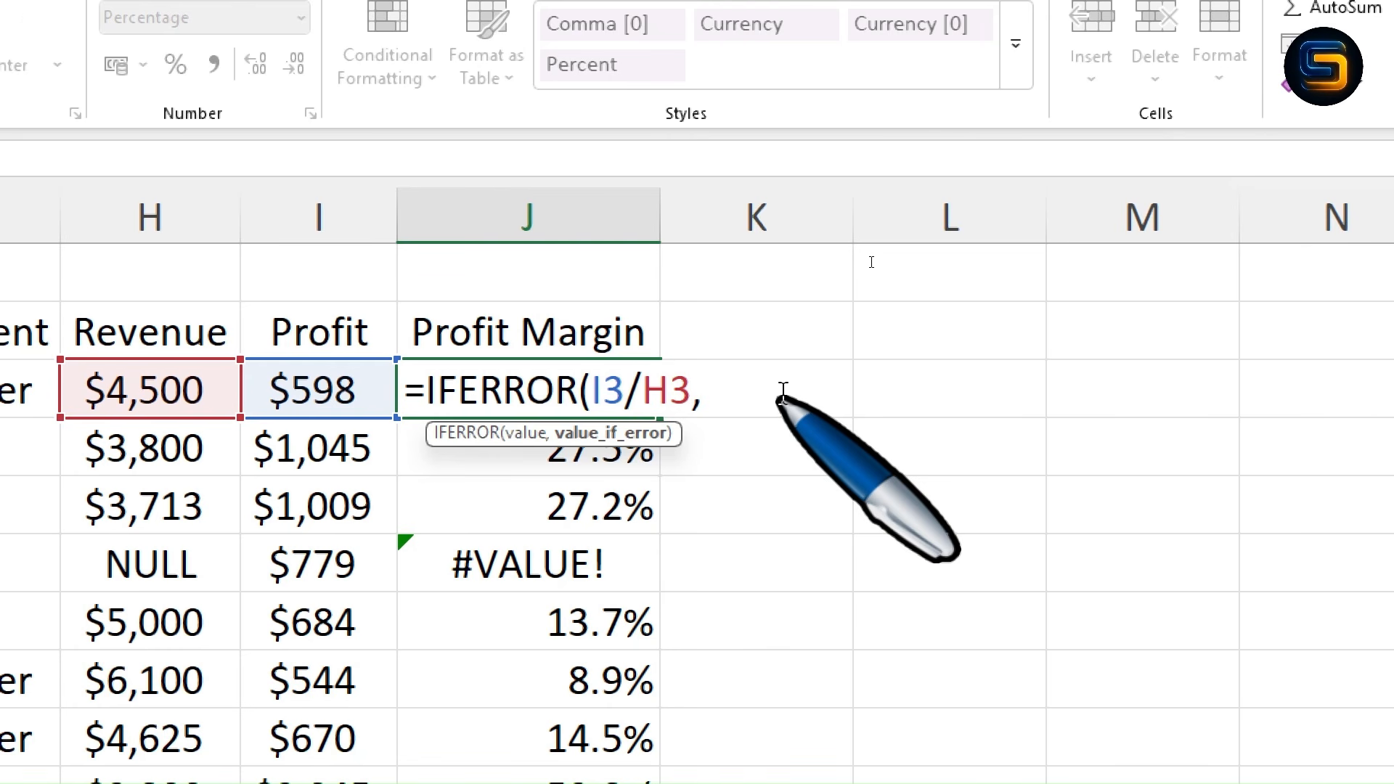
type("0")
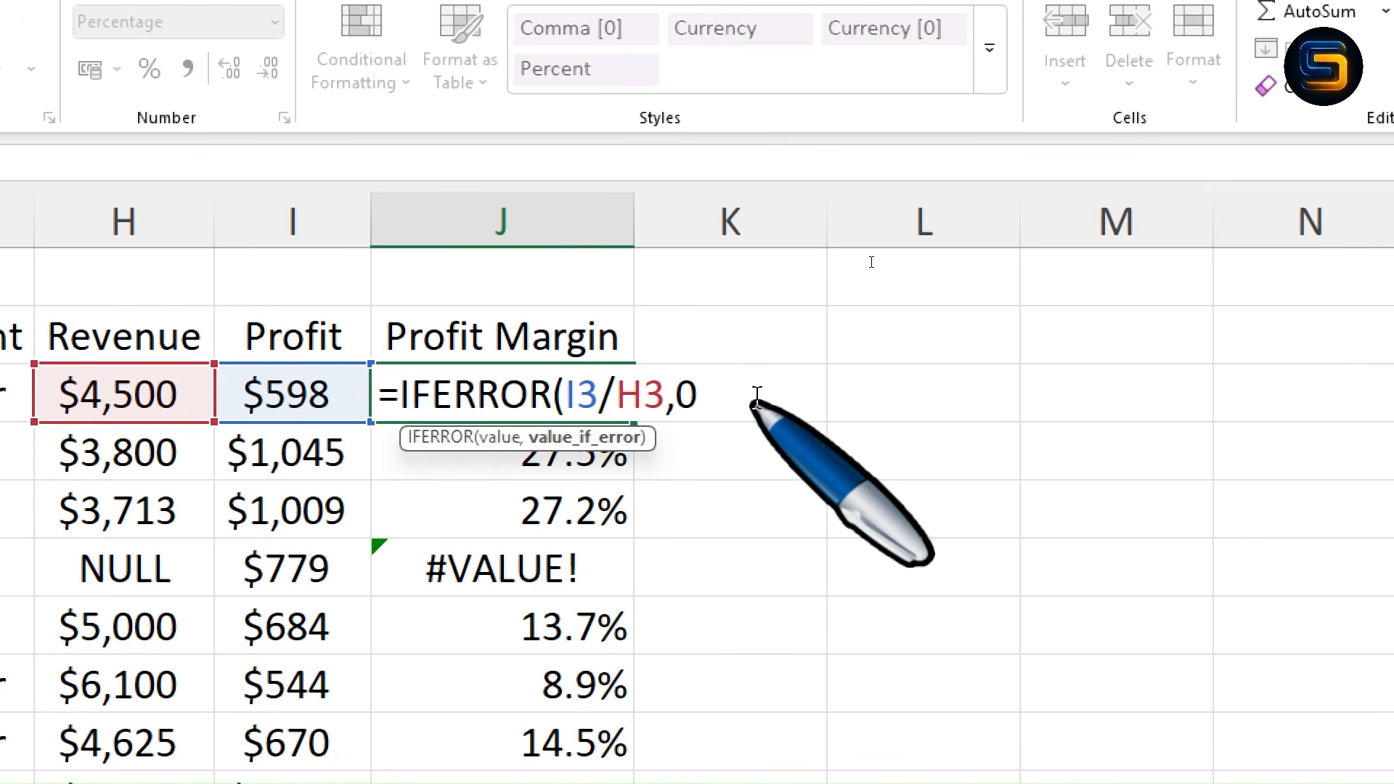
type(")")
key("Return")
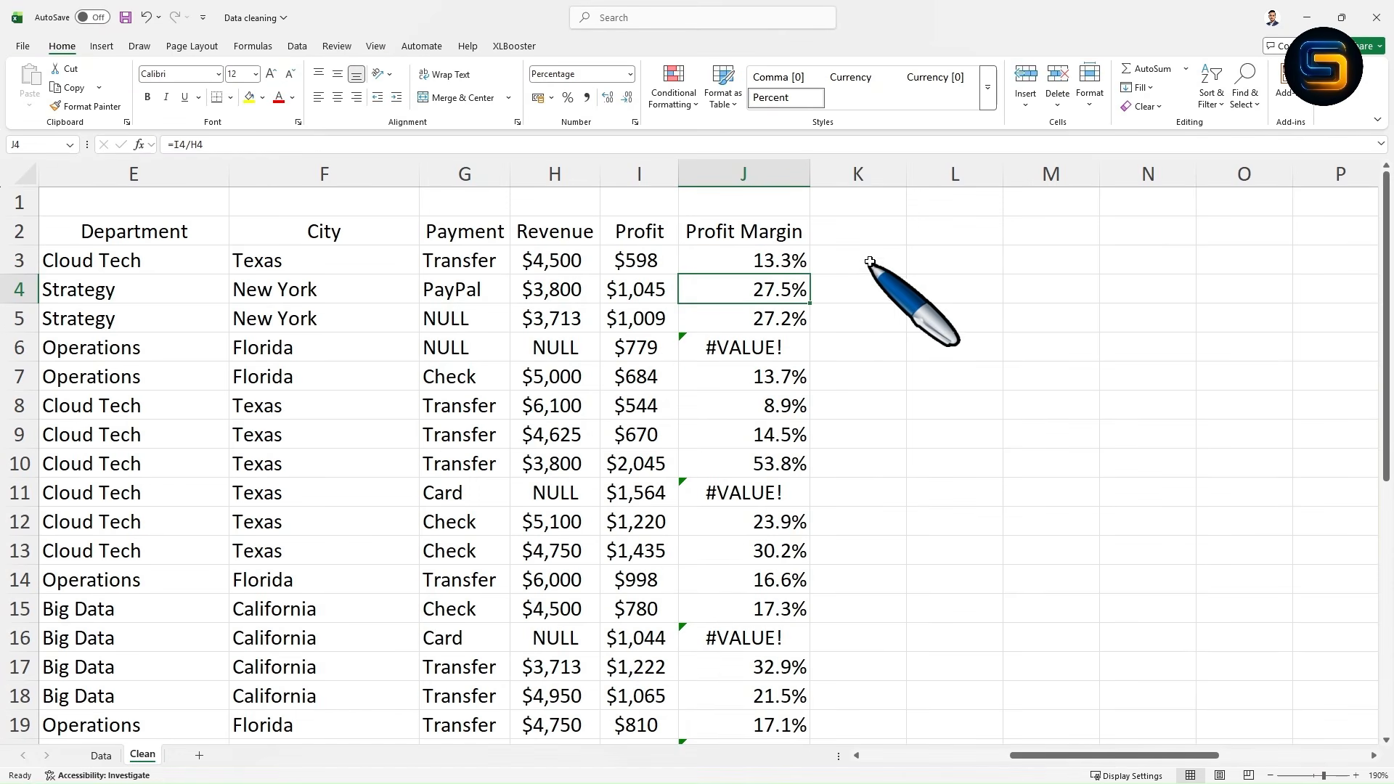
Step: Fill the IFERROR formula from J3 down the whole Profit Margin column and recheck the formula in J3
left_click(792, 335)
double_click(810, 273)
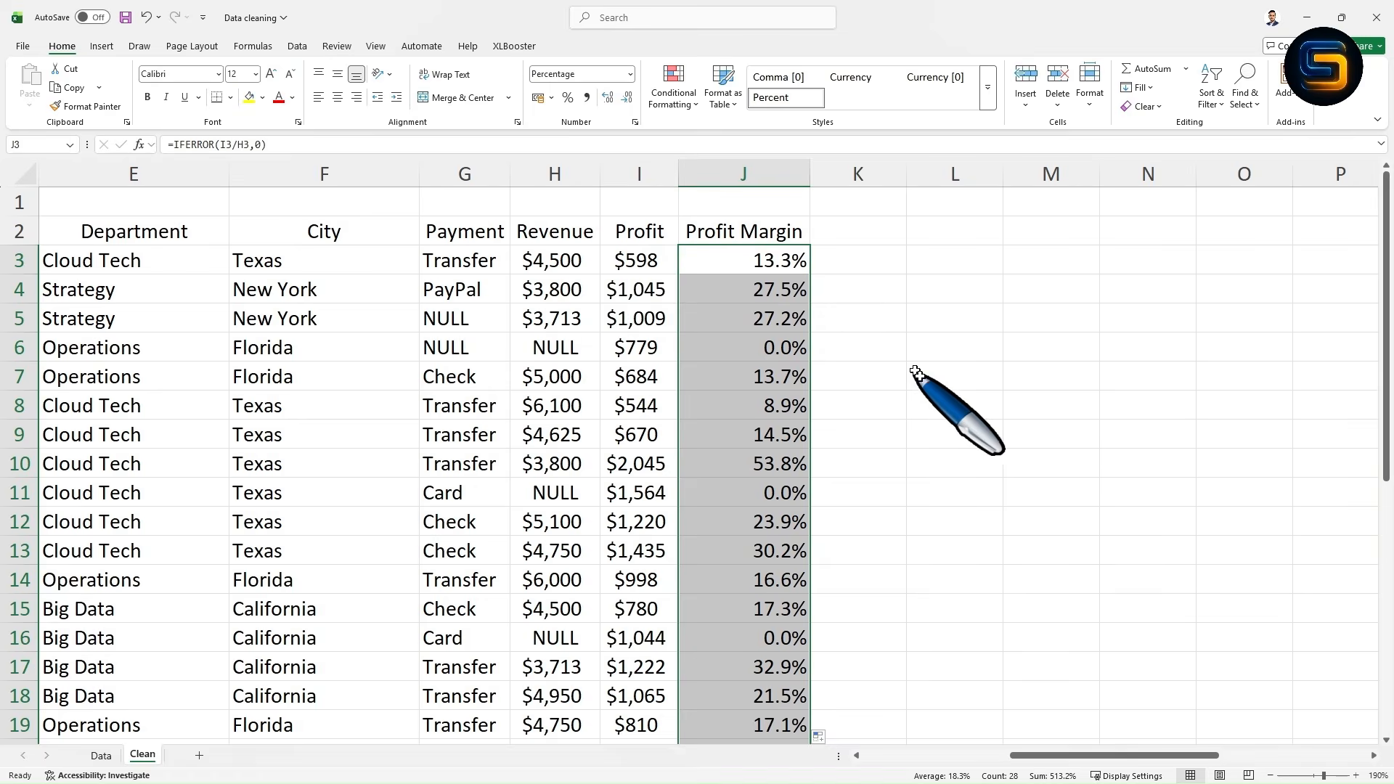
left_click(926, 396)
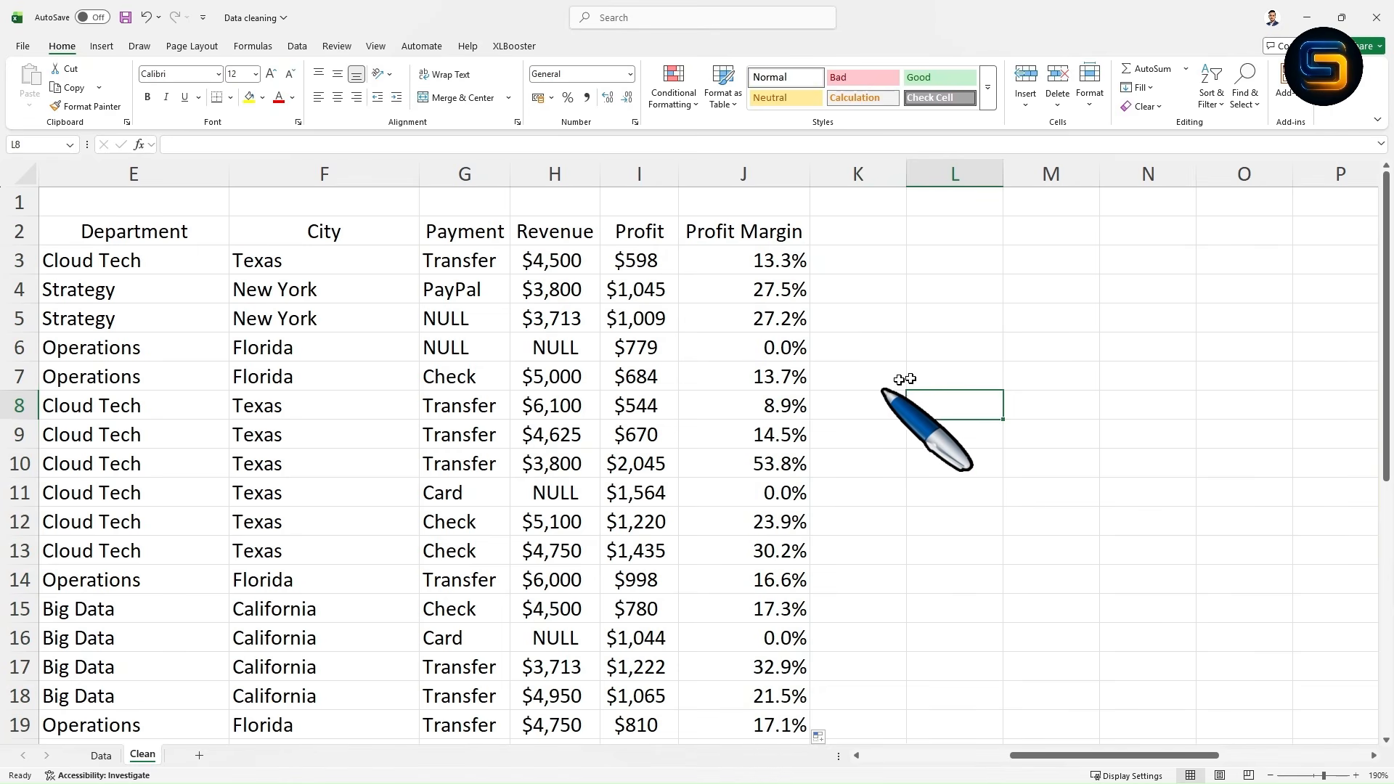
double_click(773, 261)
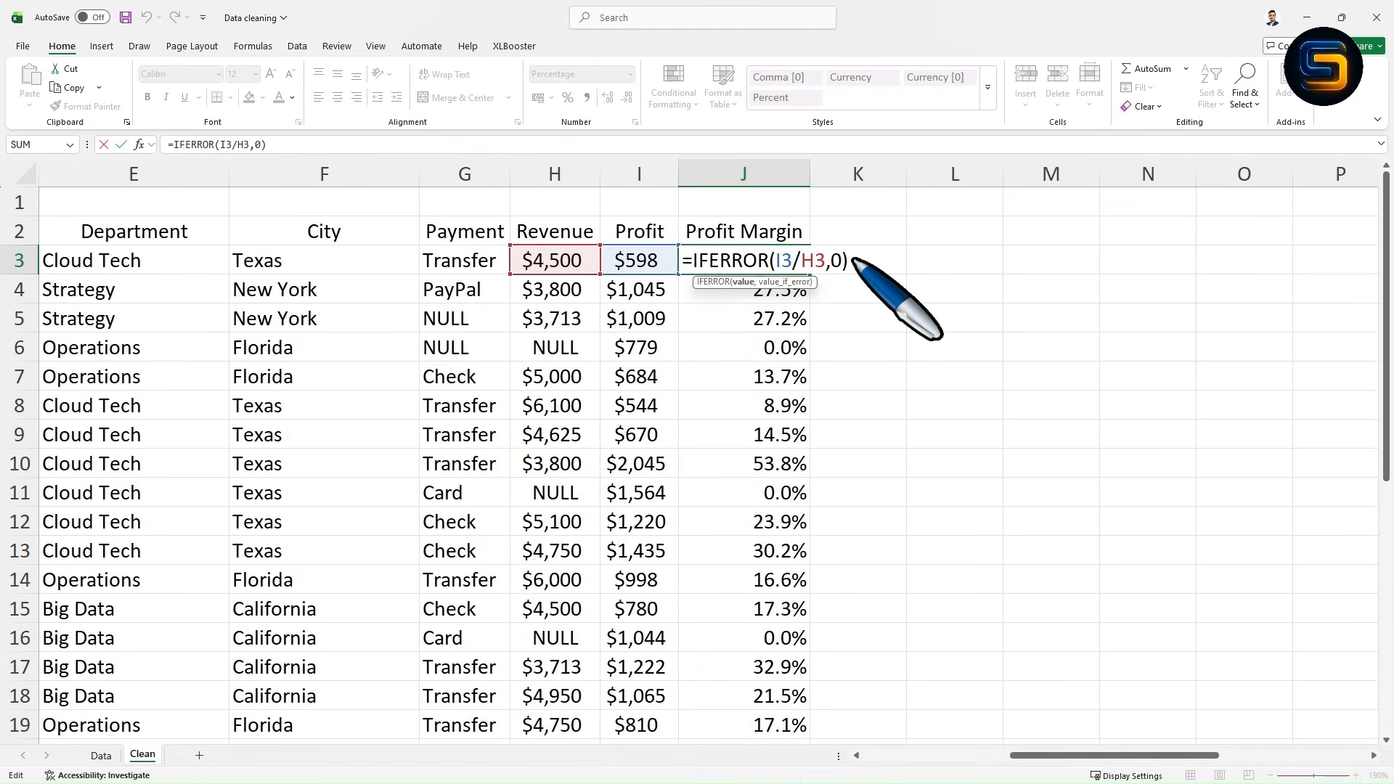
key("Return")
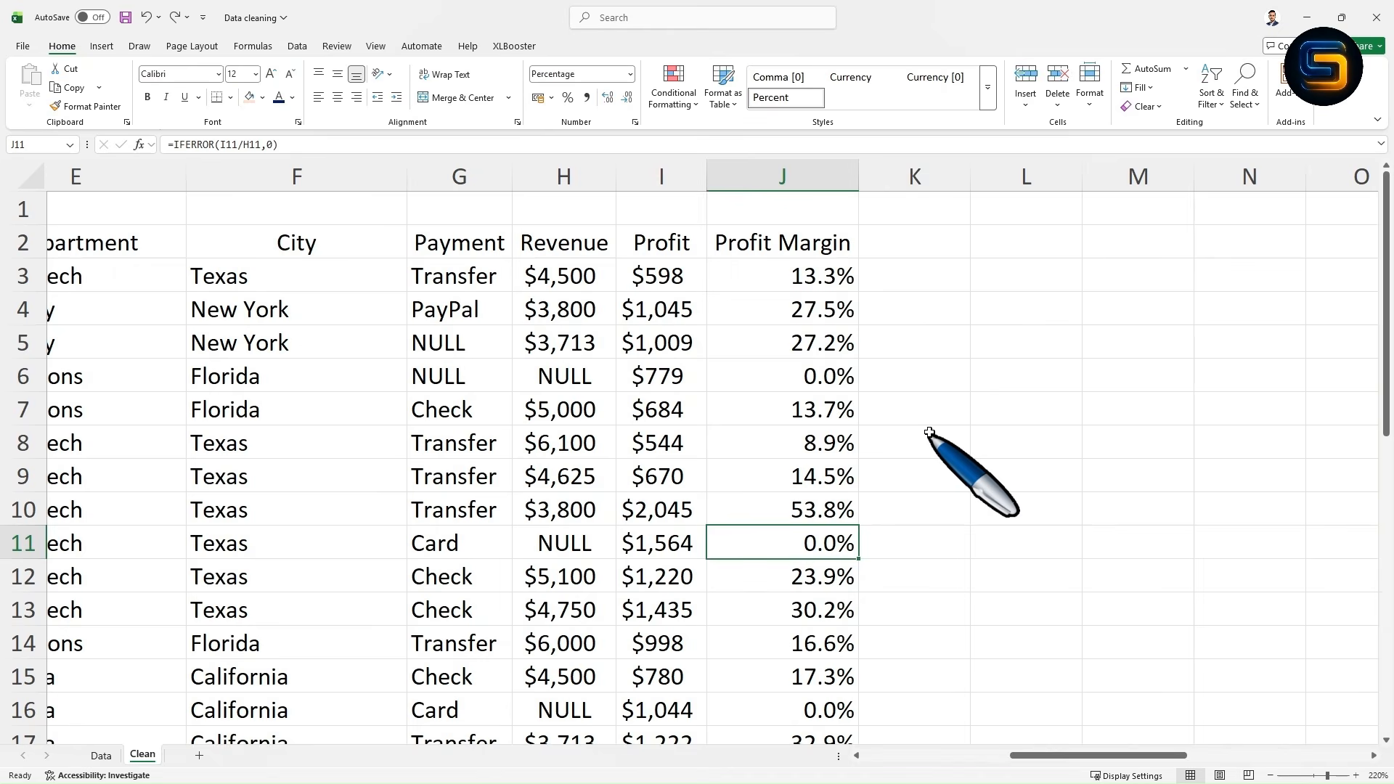
Step: Format the table's header row from Date to Profit Margin in bold with a gold fill
scroll(929, 433, "down", 2)
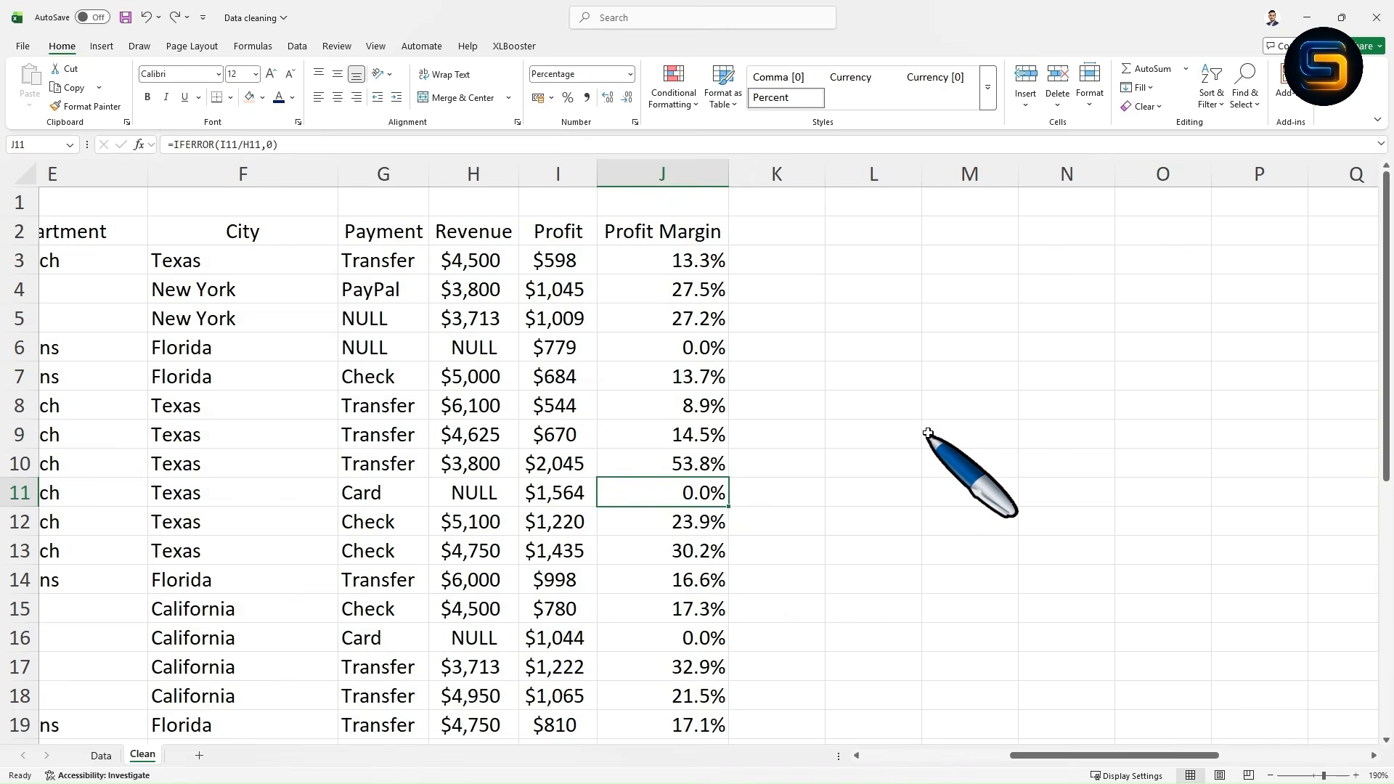
scroll(927, 433, "down", 1)
scroll(1086, 751, "down", 1)
left_click_drag(1089, 753, 949, 755)
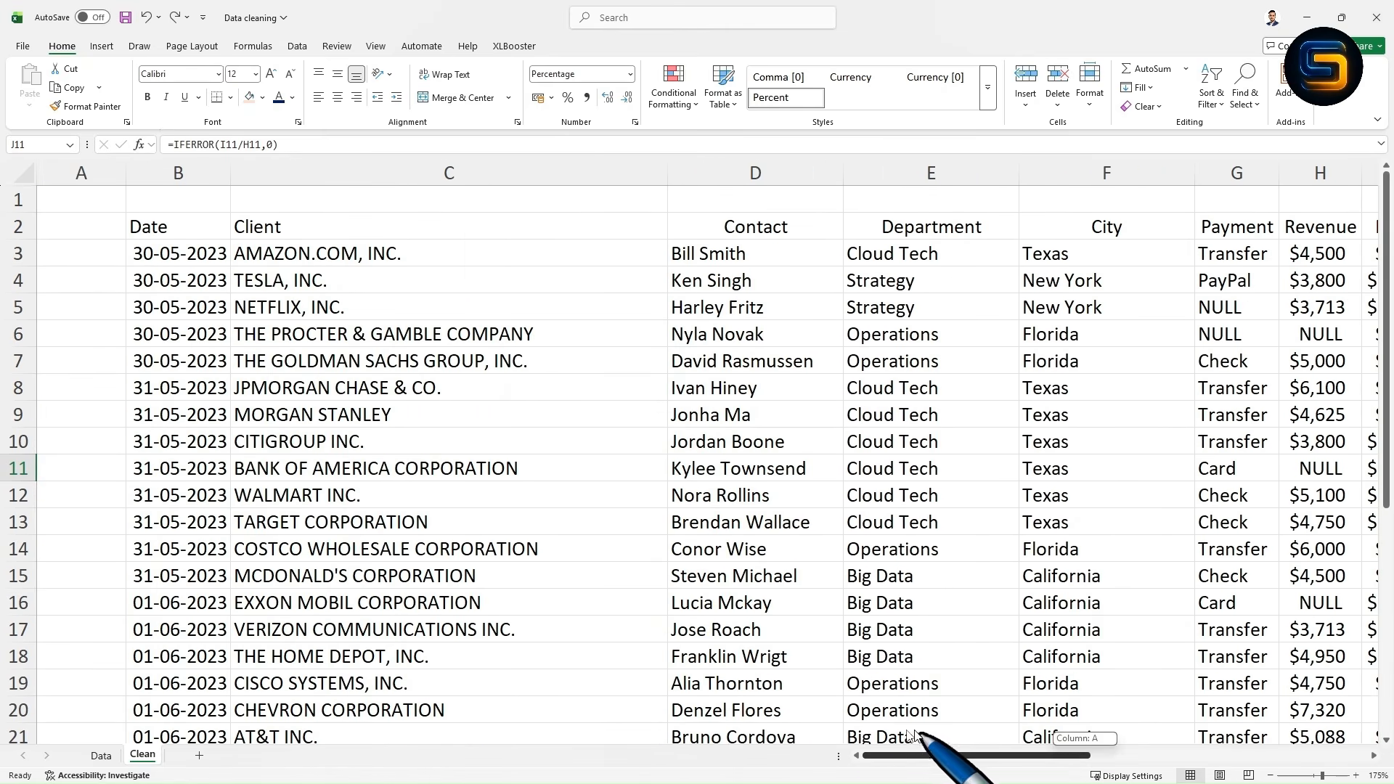
scroll(908, 540, "down", 1)
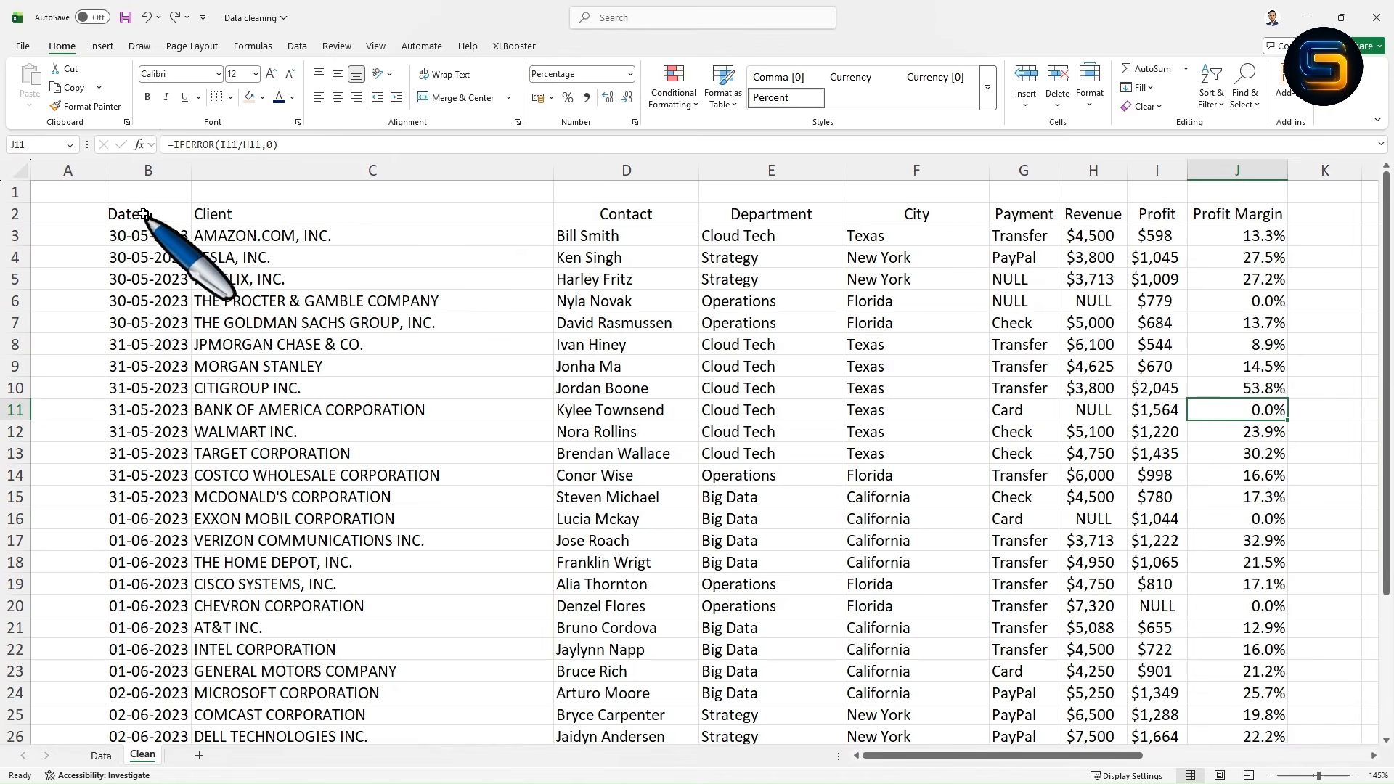
left_click_drag(143, 215, 1237, 214)
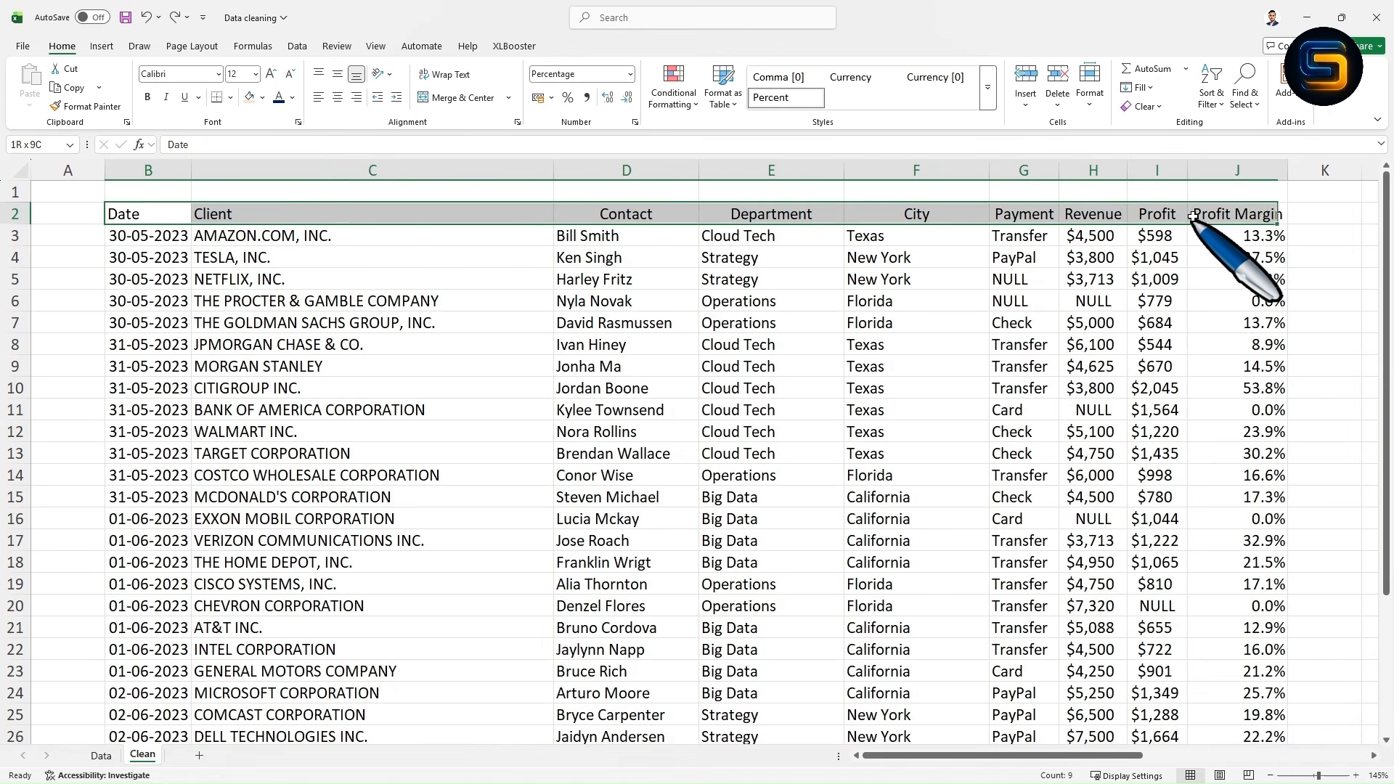
left_click(149, 98)
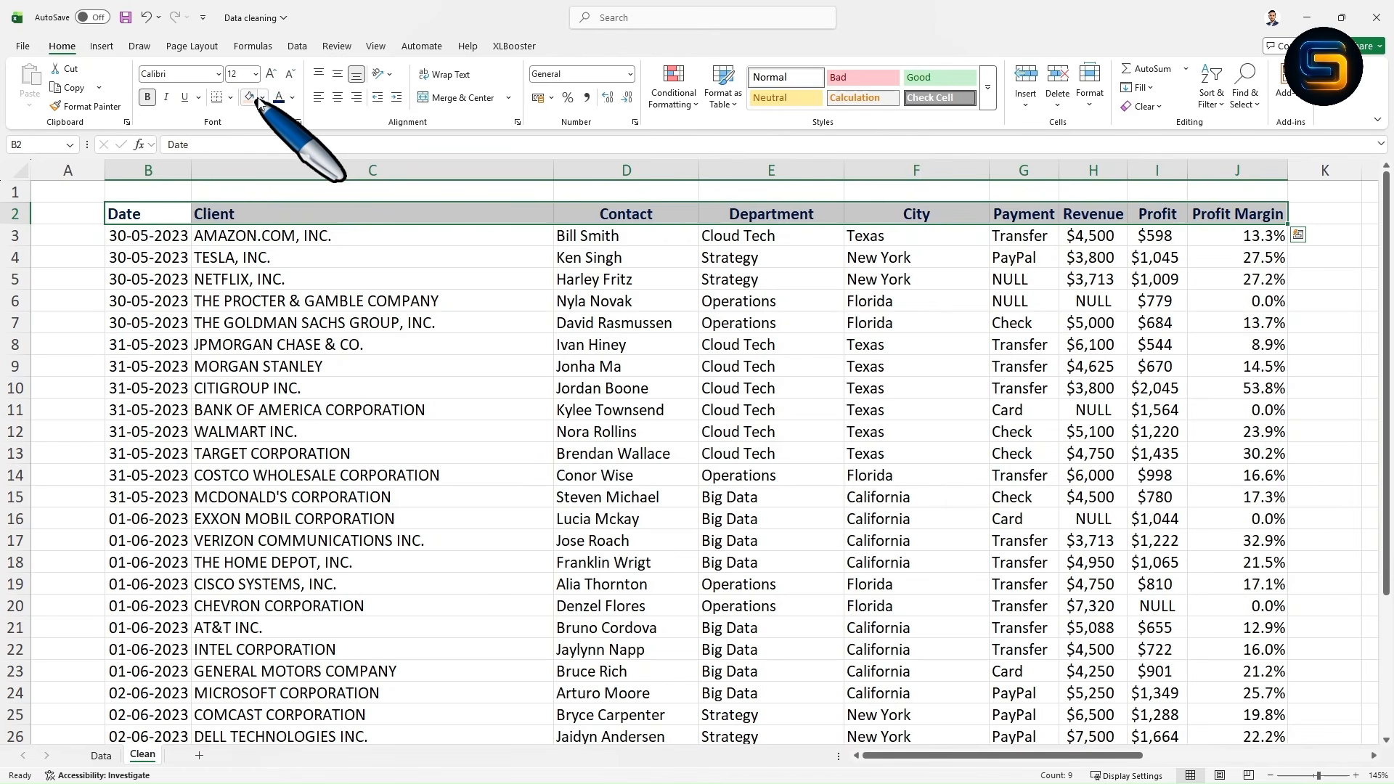
left_click(262, 98)
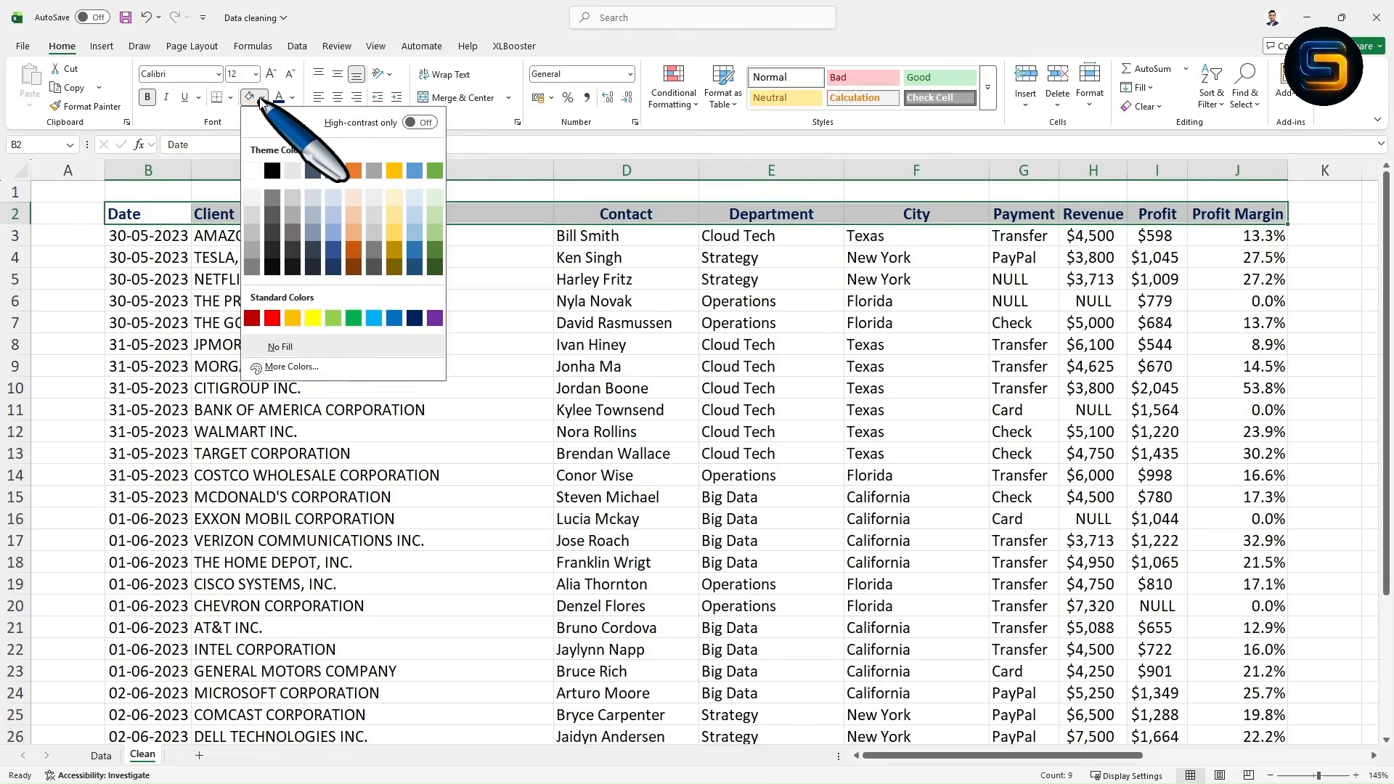
left_click(292, 320)
left_click(506, 315)
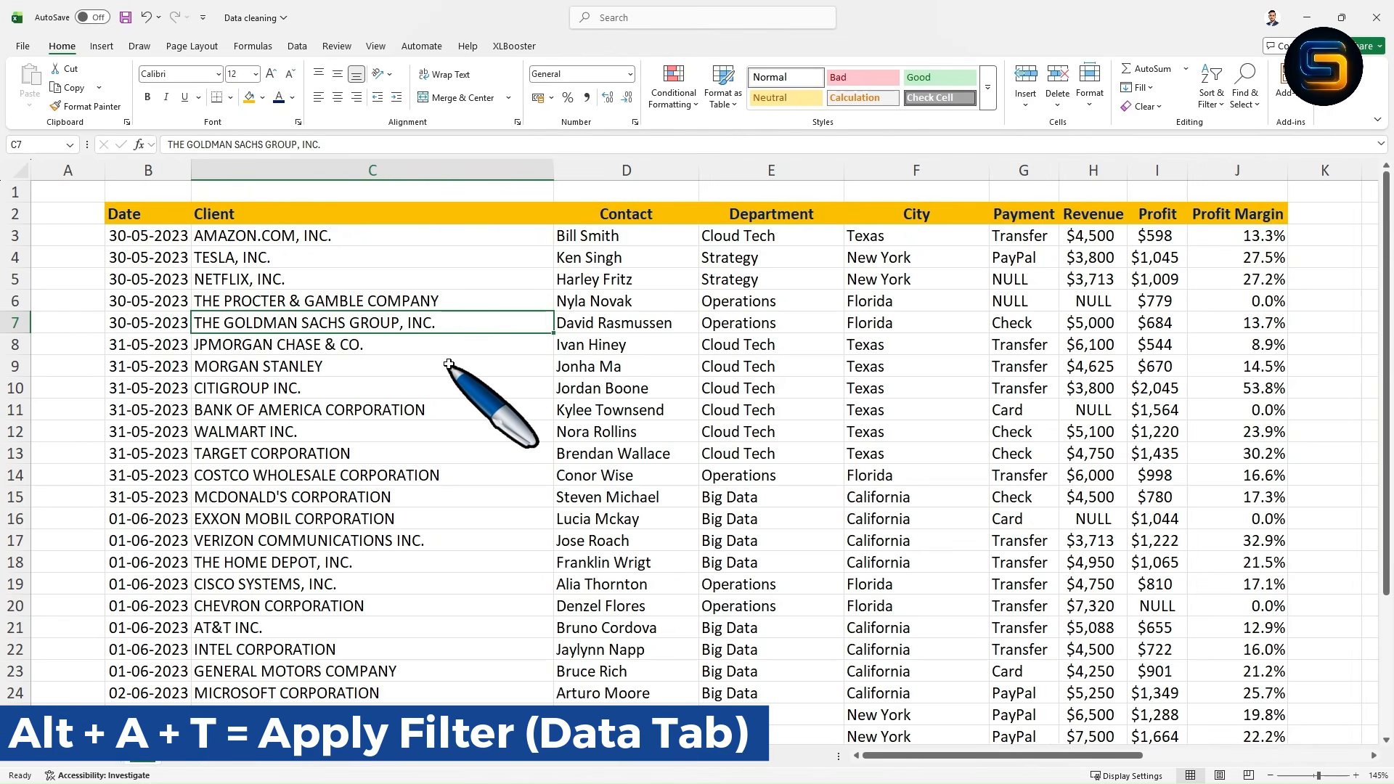
Step: Apply filters to the header row of the client table
key("alt")
key("a")
key("t")
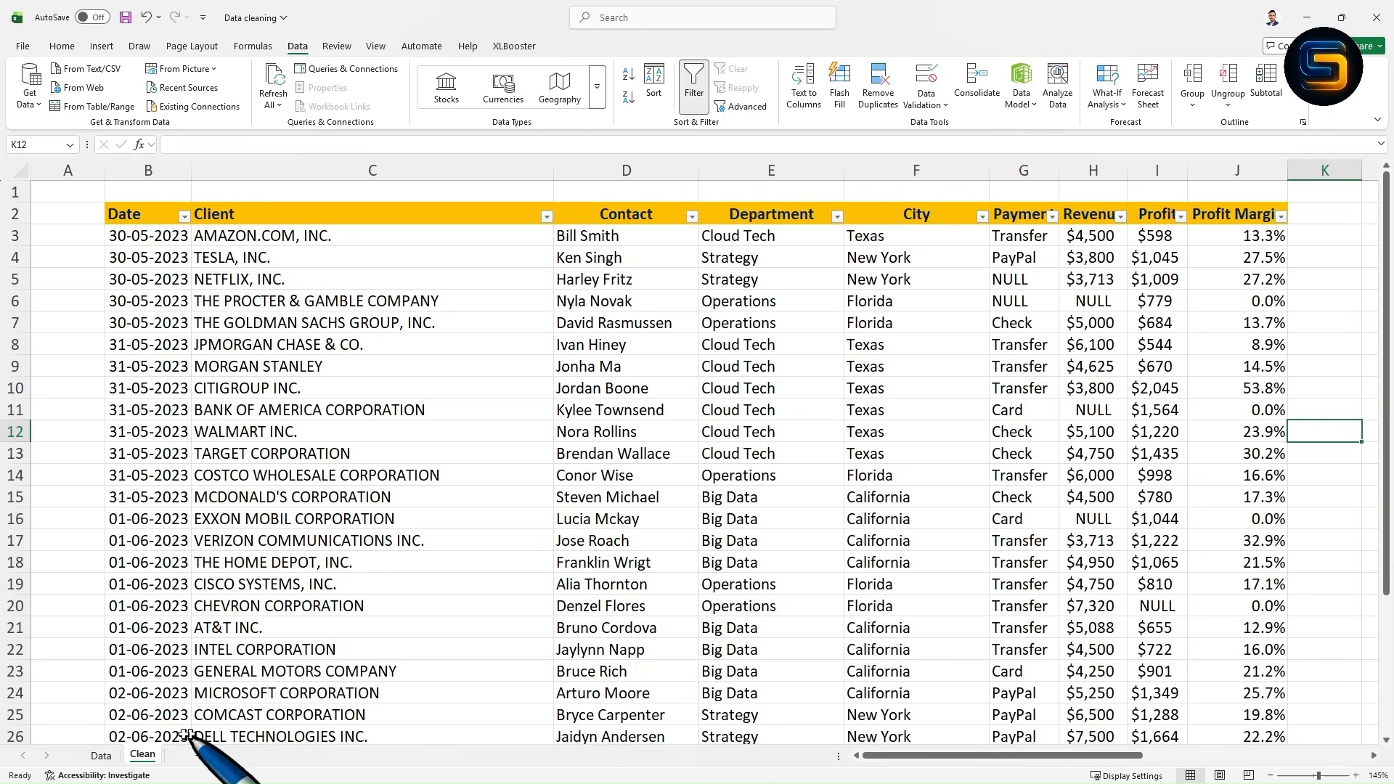
Step: Compare the original messy table on the Data sheet with the cleaned table on the Clean sheet
left_click(101, 756)
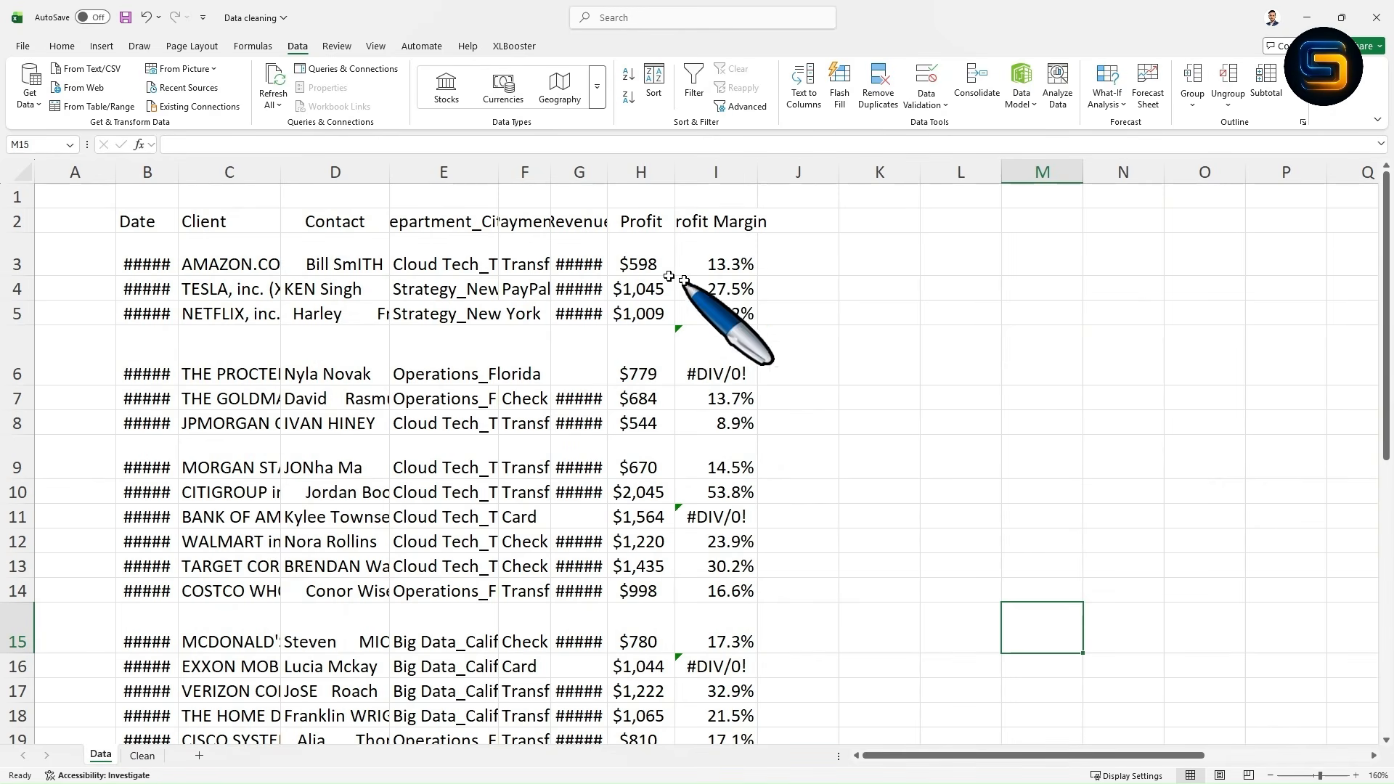
scroll(460, 435, "down", 2)
scroll(467, 473, "up", 2)
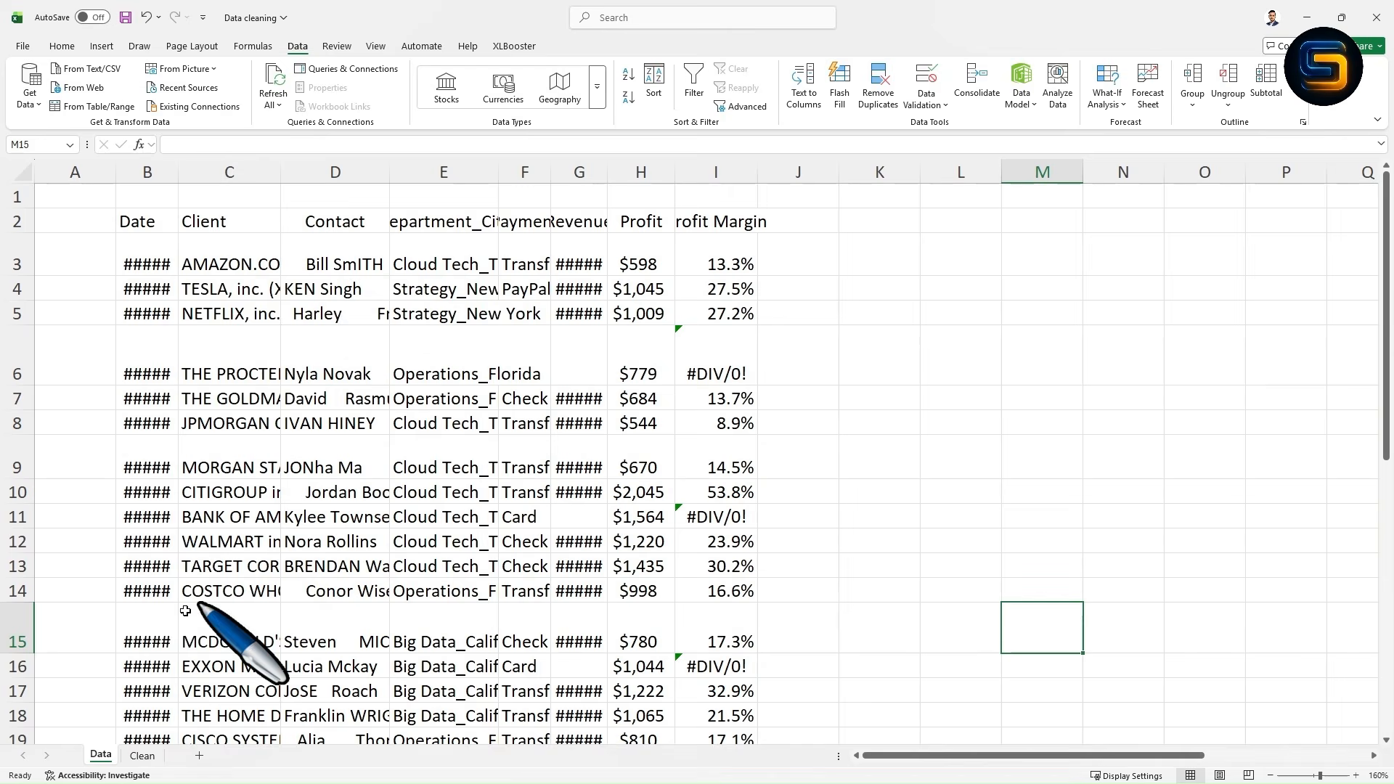
left_click(143, 756)
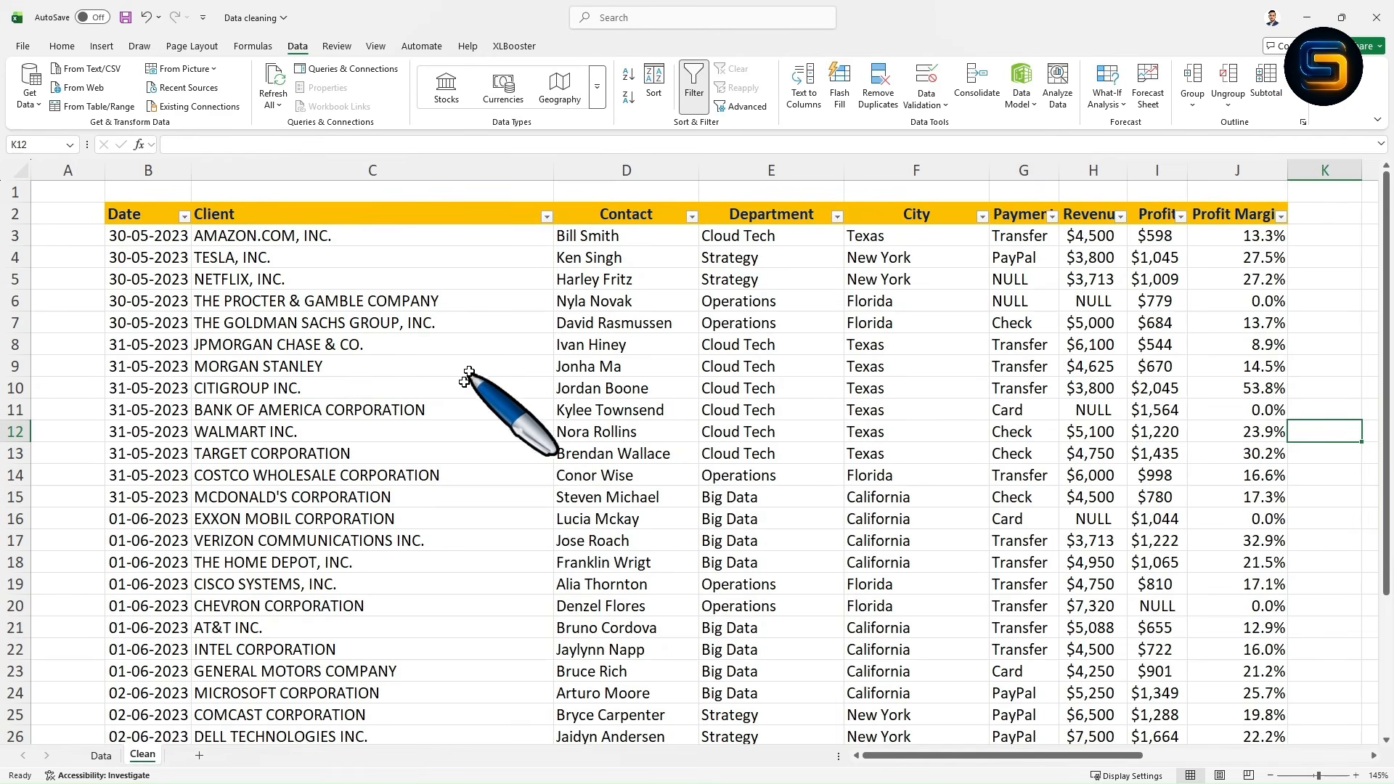
scroll(976, 433, "down", 3)
scroll(1011, 498, "up", 3)
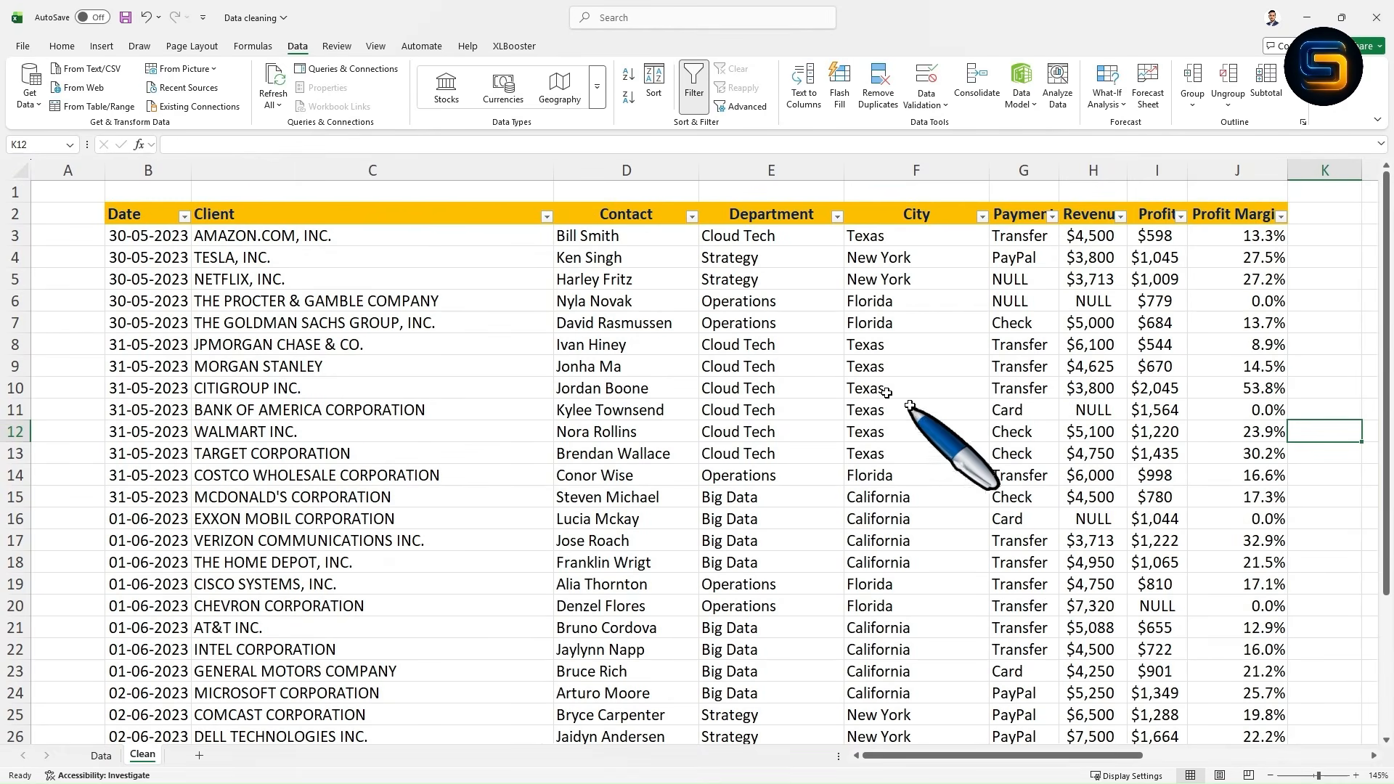